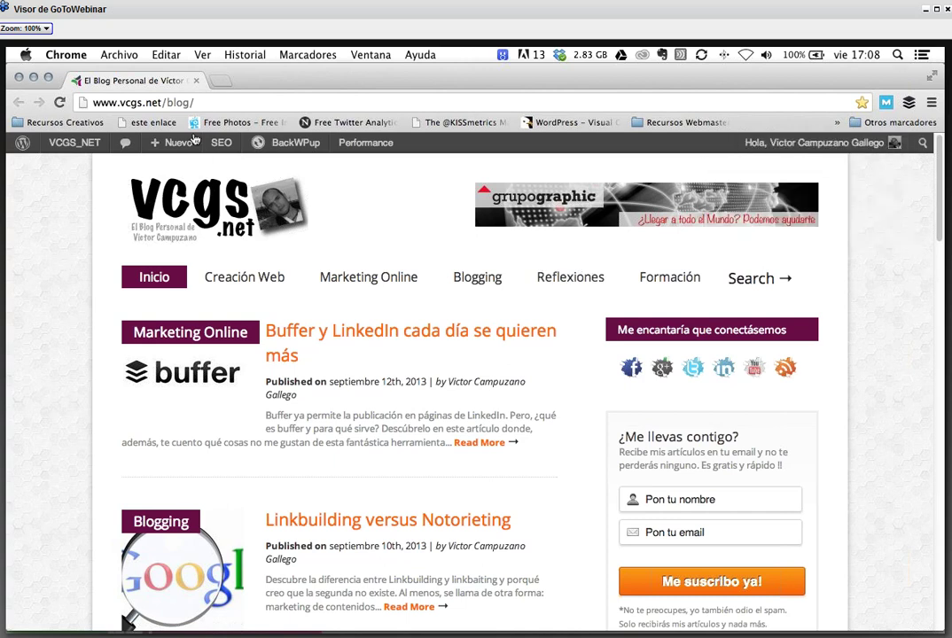
# - Load feedly.co in the current tab to bring up Feedly's All feed
pyautogui.click(289, 104)
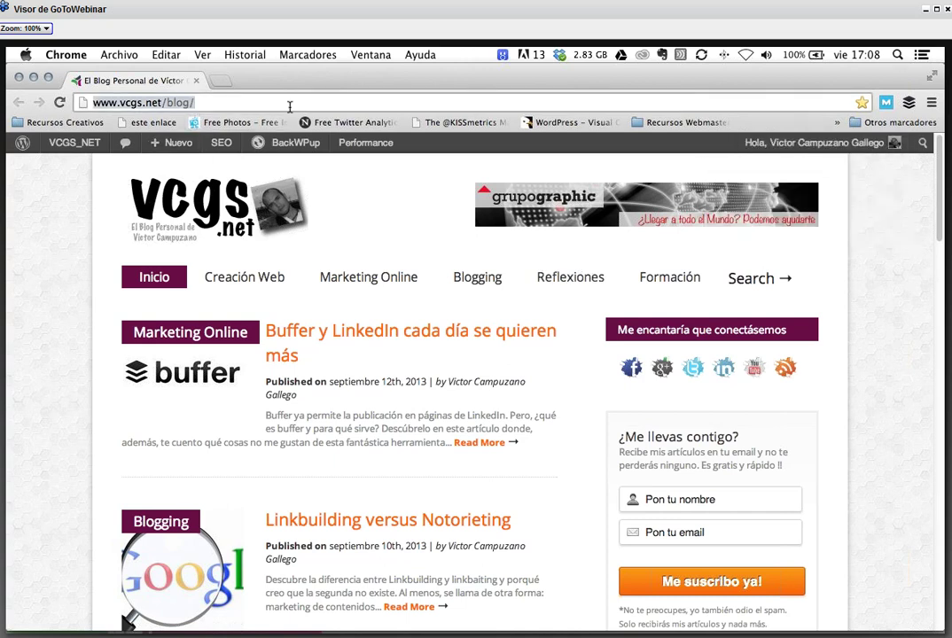
pyautogui.write('feedly.c')
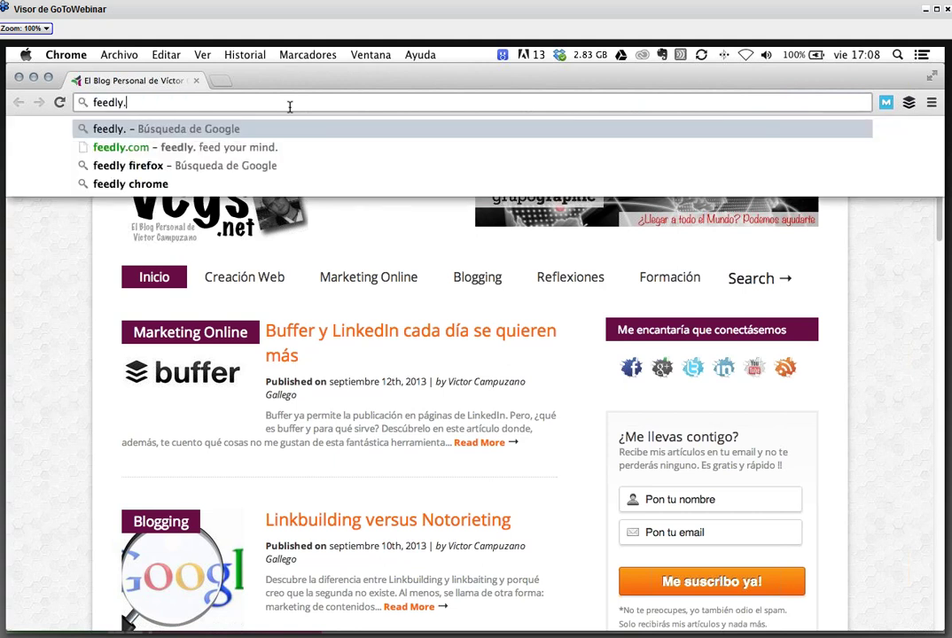
pyautogui.write('o')
pyautogui.press('Return')
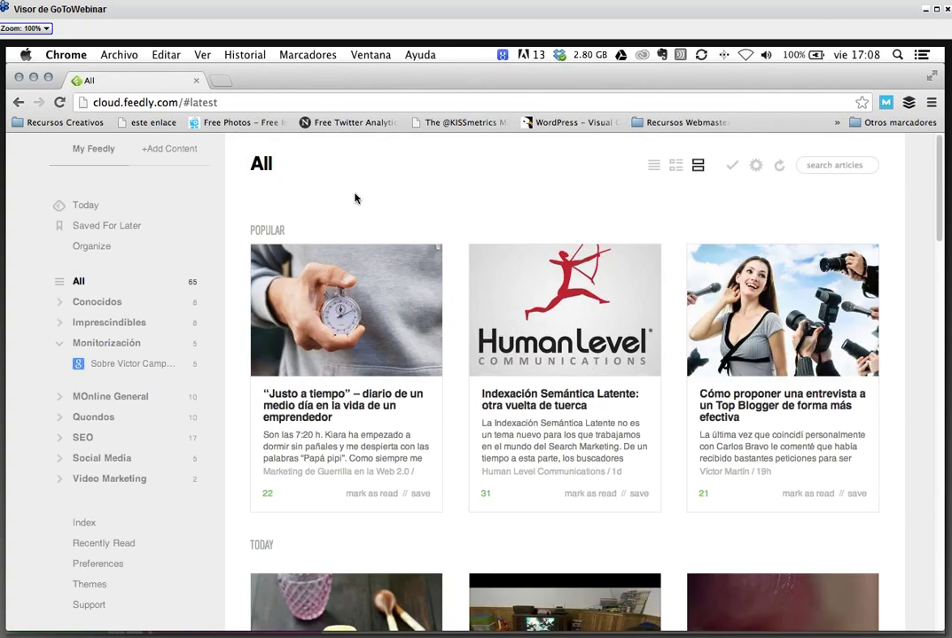
# - Open a new incognito window from the Chrome menu and load feedly.com in it
pyautogui.click(931, 104)
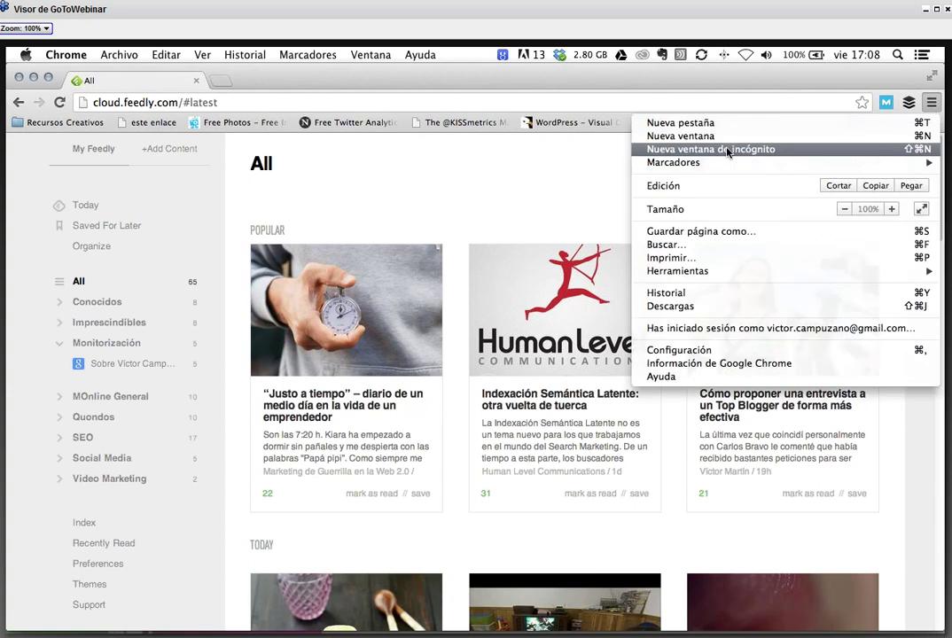
pyautogui.click(727, 150)
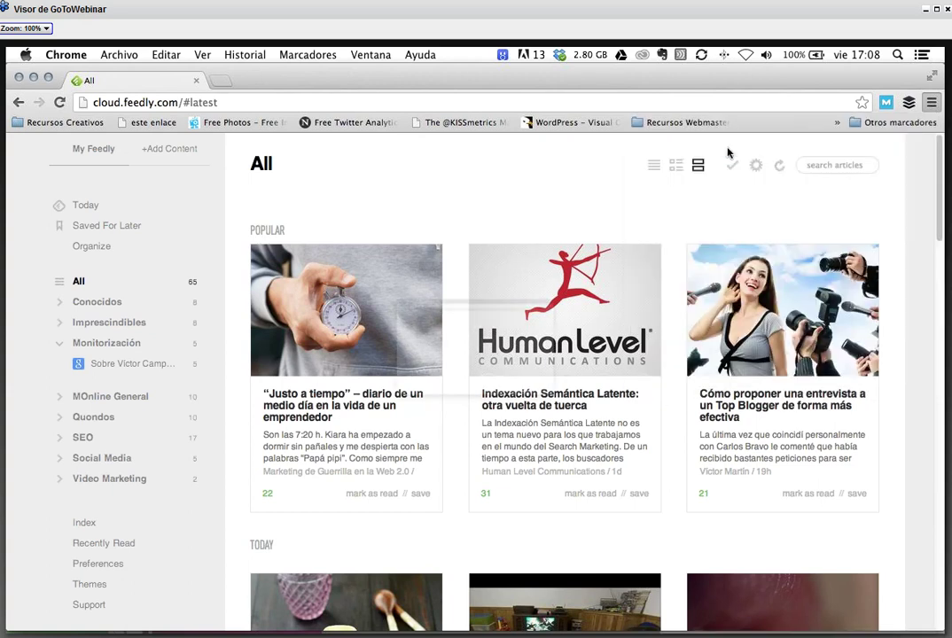
pyautogui.write('feedly.com')
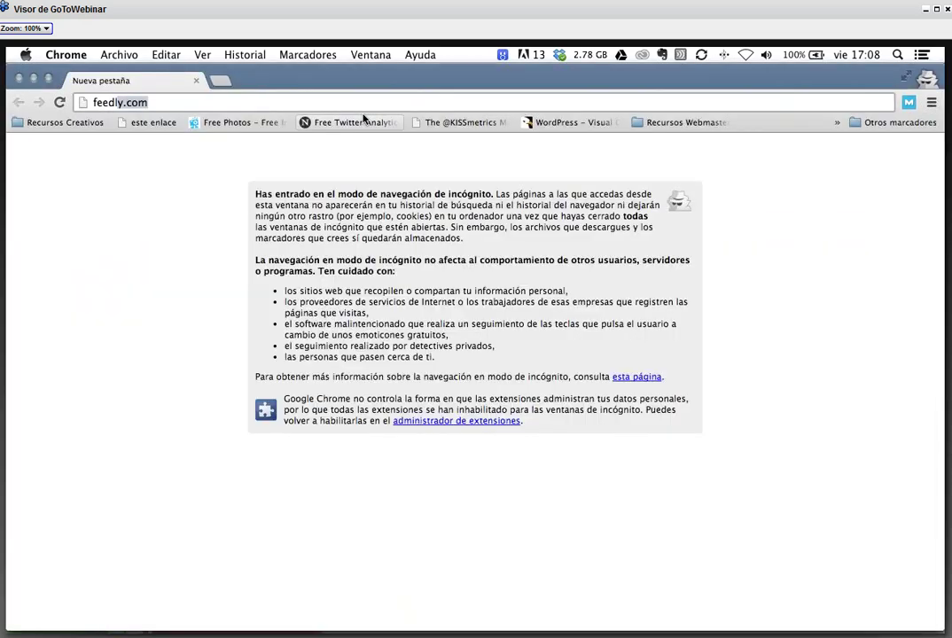
pyautogui.press('Return')
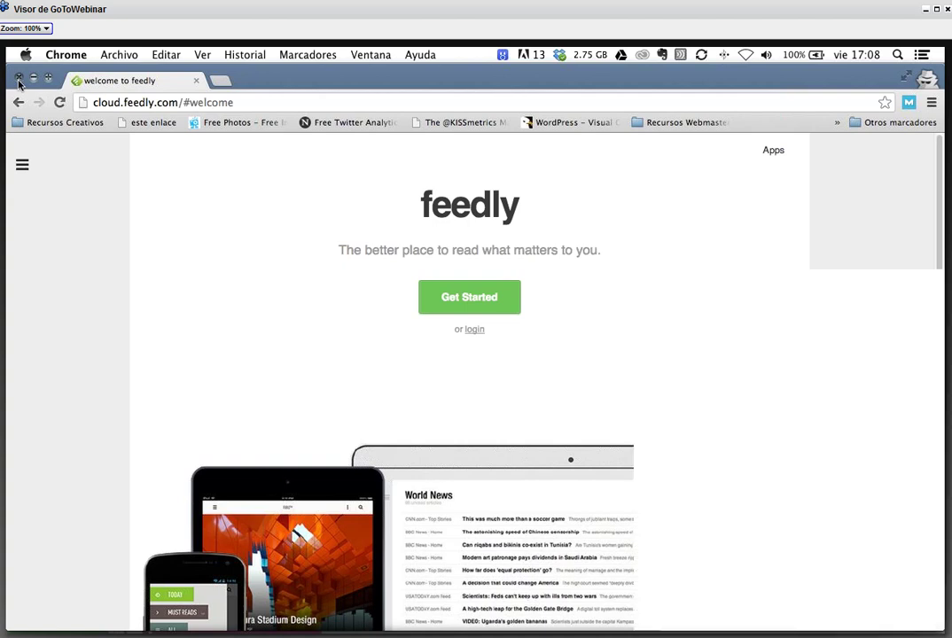
pyautogui.scroll(-1, 549, 259)
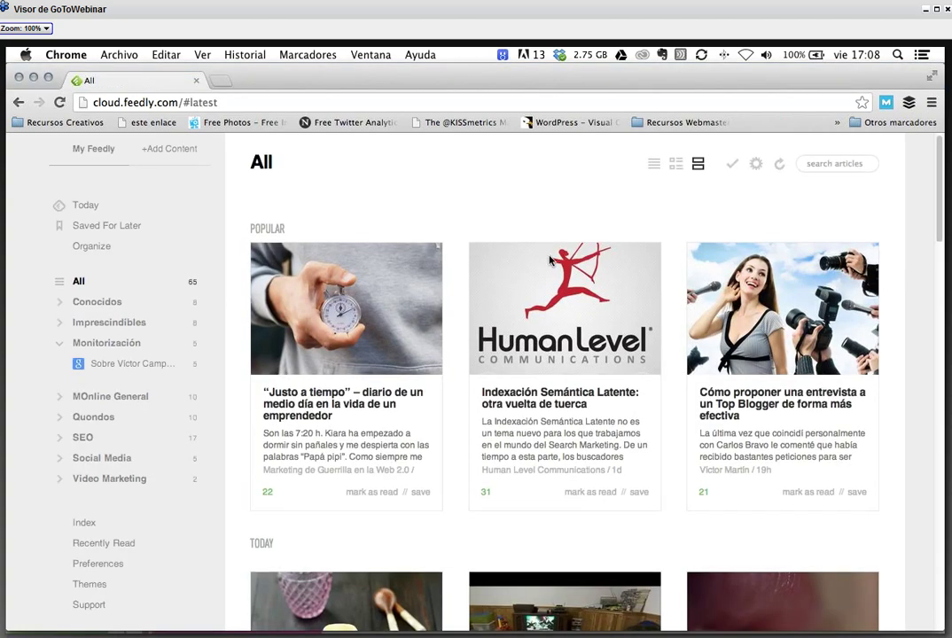
pyautogui.scroll(-2, 549, 258)
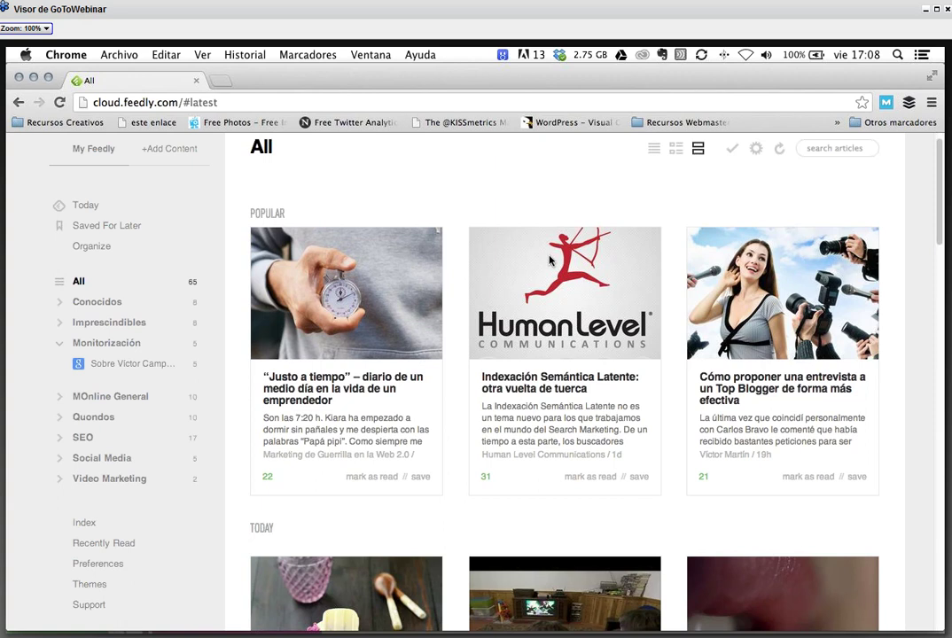
pyautogui.scroll(-1, 549, 259)
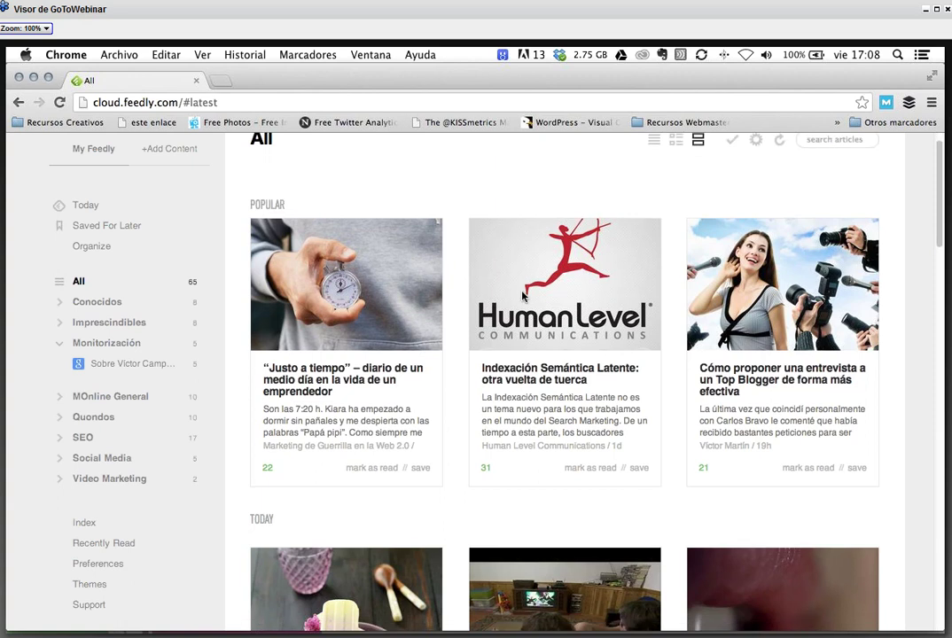
pyautogui.scroll(-5, 444, 310)
pyautogui.scroll(-5, 445, 310)
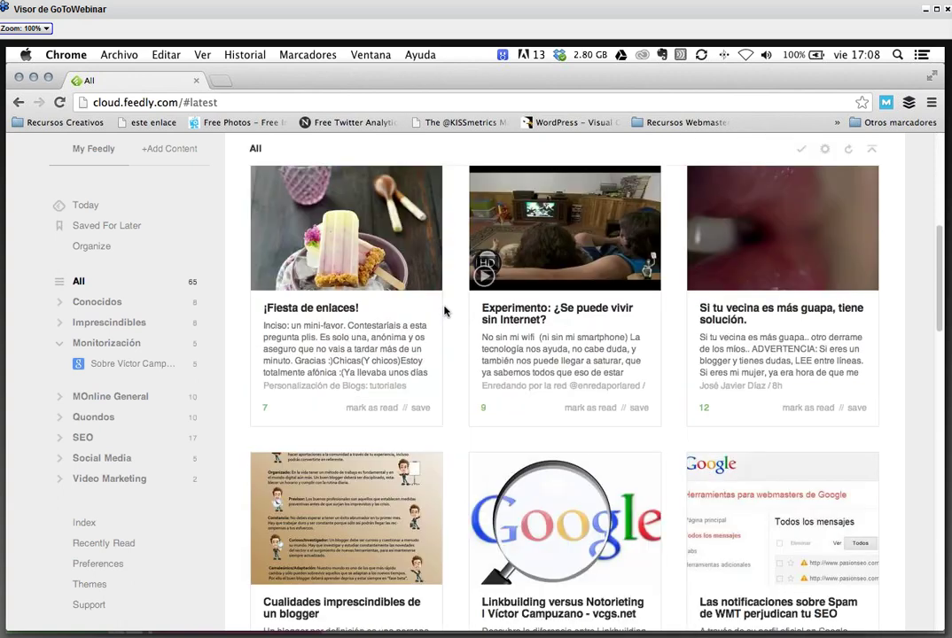
pyautogui.scroll(-5, 444, 310)
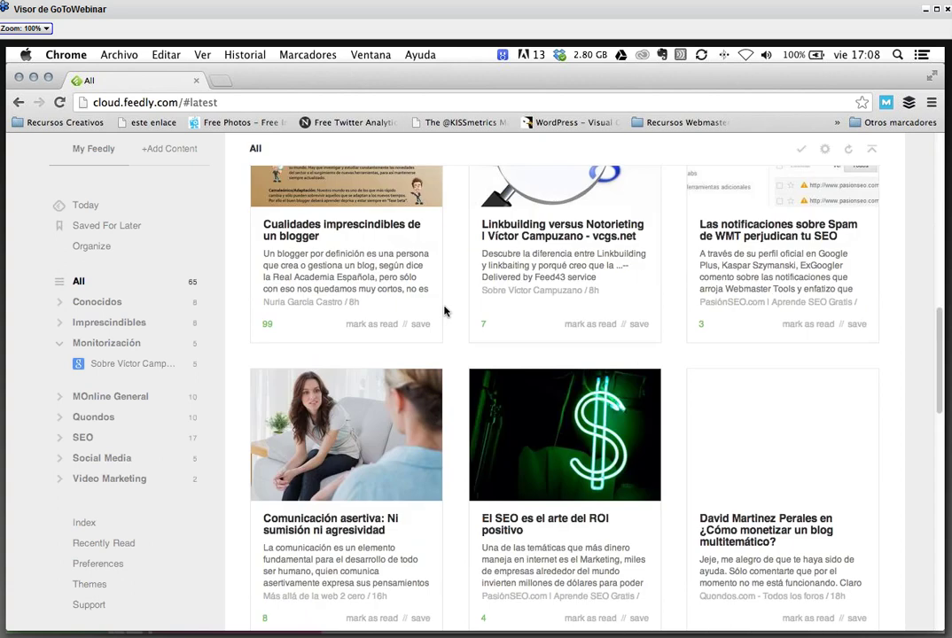
pyautogui.scroll(-5, 444, 310)
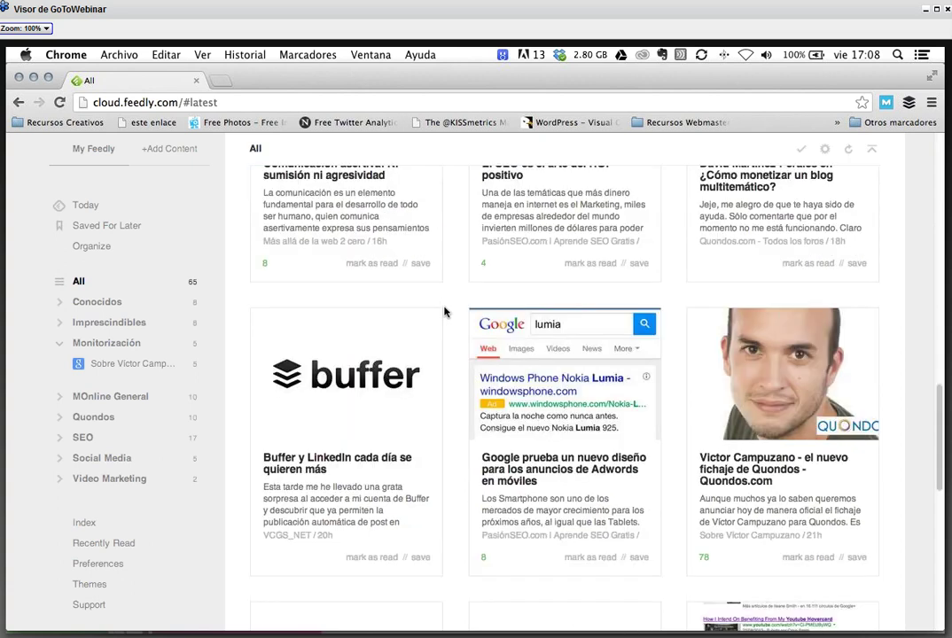
pyautogui.scroll(-4, 443, 312)
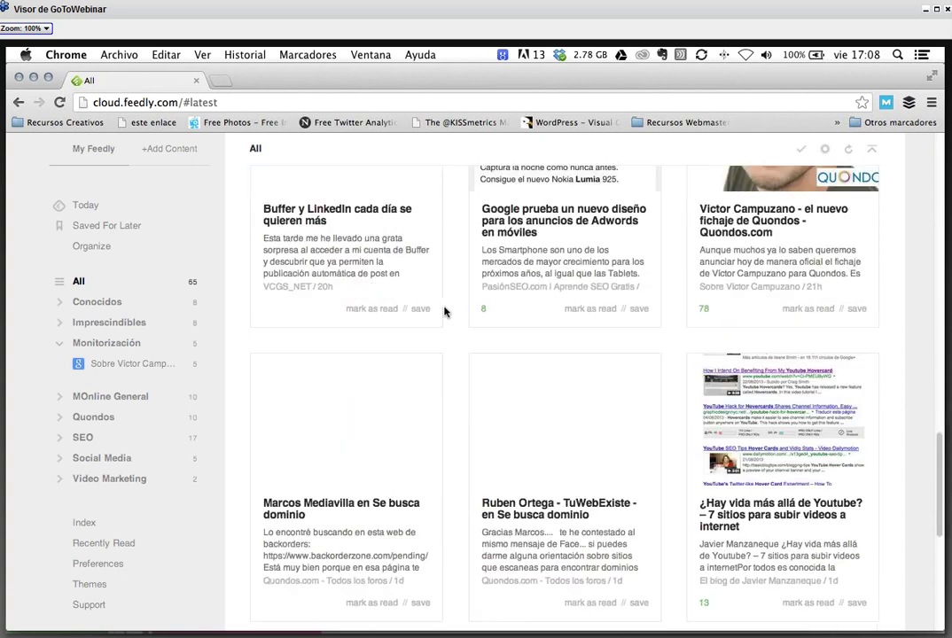
pyautogui.scroll(10, 445, 312)
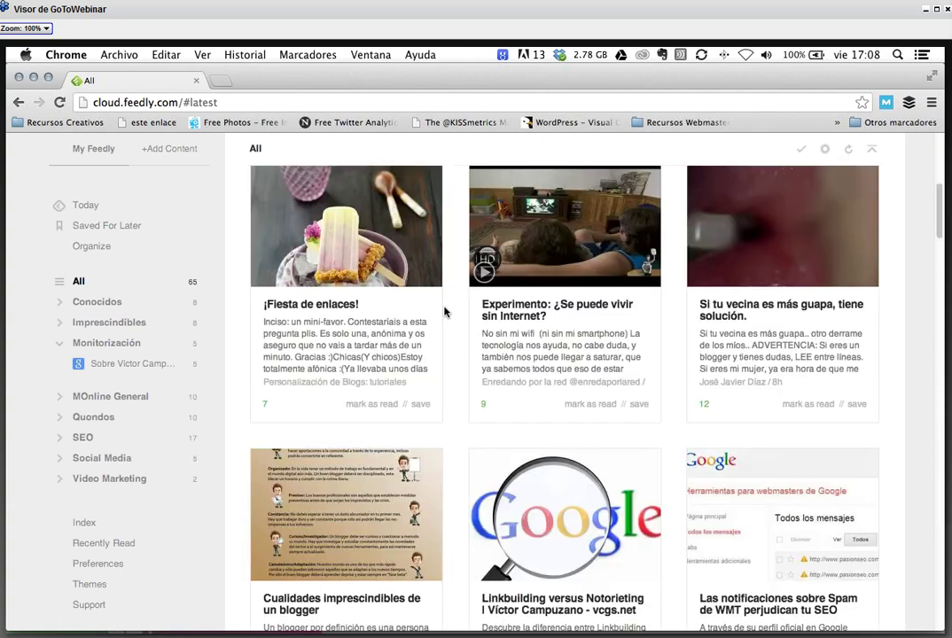
pyautogui.scroll(3, 444, 312)
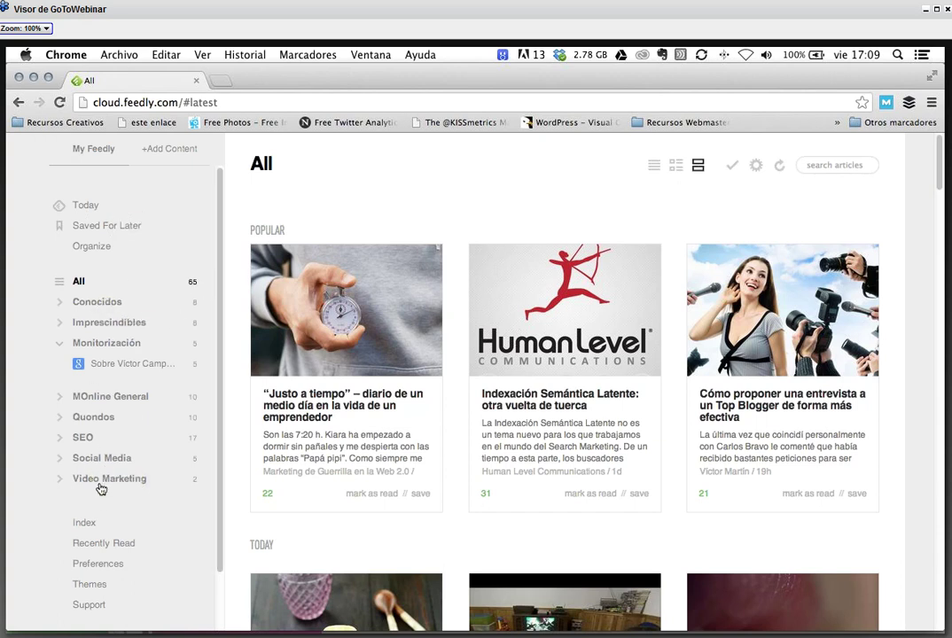
# - Collapse the Monitorización folder and show the Conocidos category's 8 unread articles
pyautogui.click(60, 342)
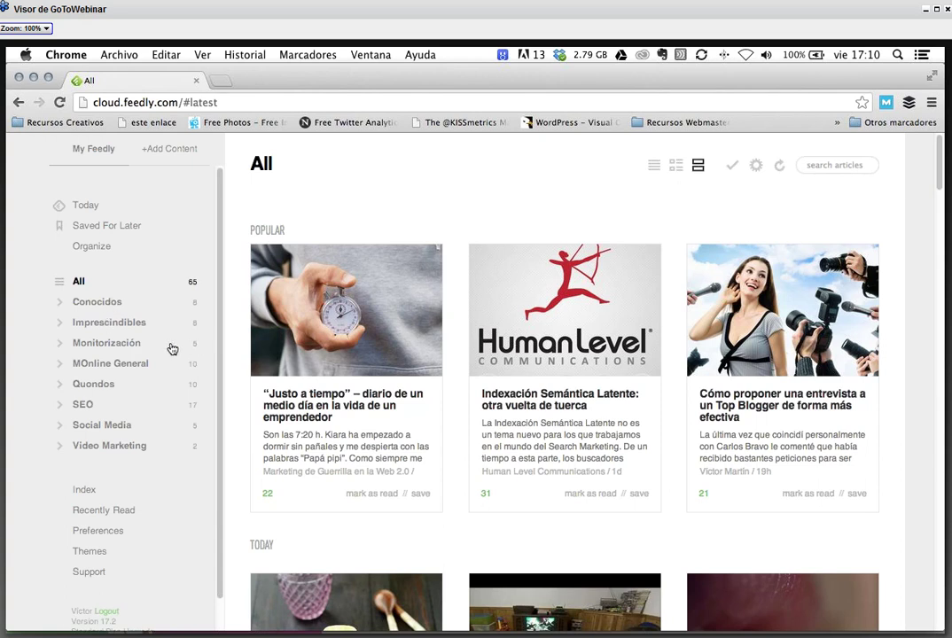
pyautogui.click(60, 345)
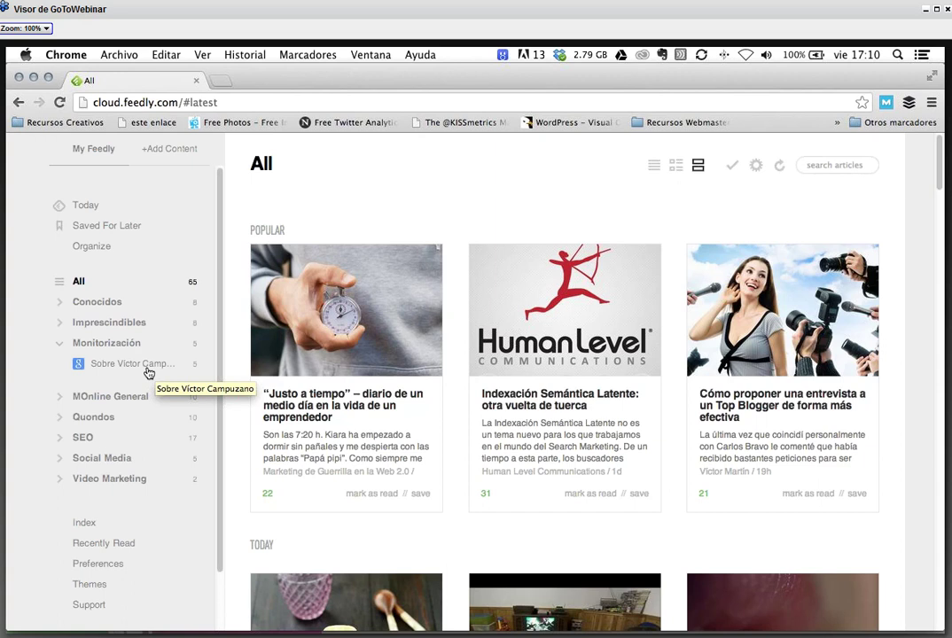
pyautogui.click(60, 343)
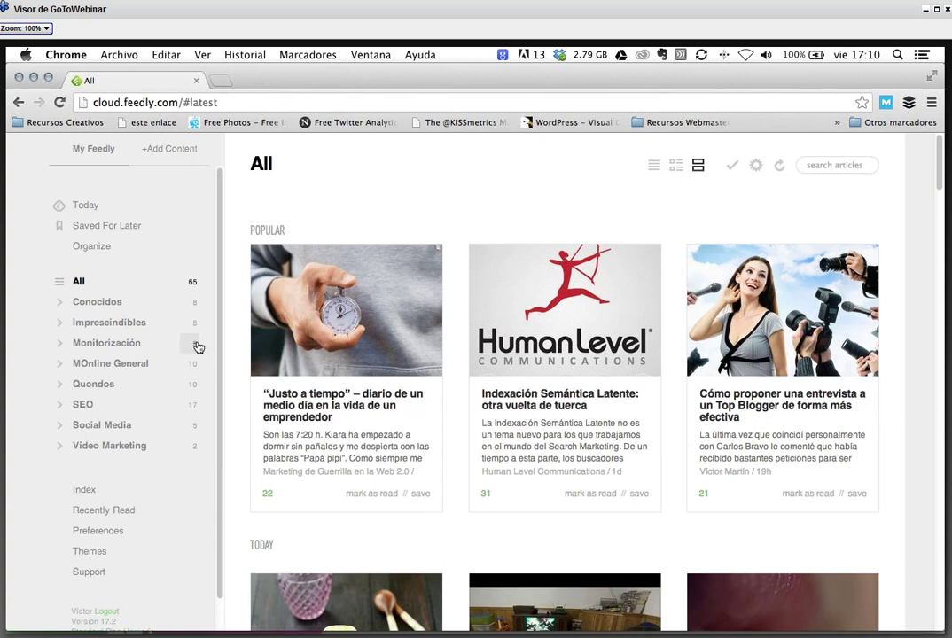
pyautogui.click(97, 302)
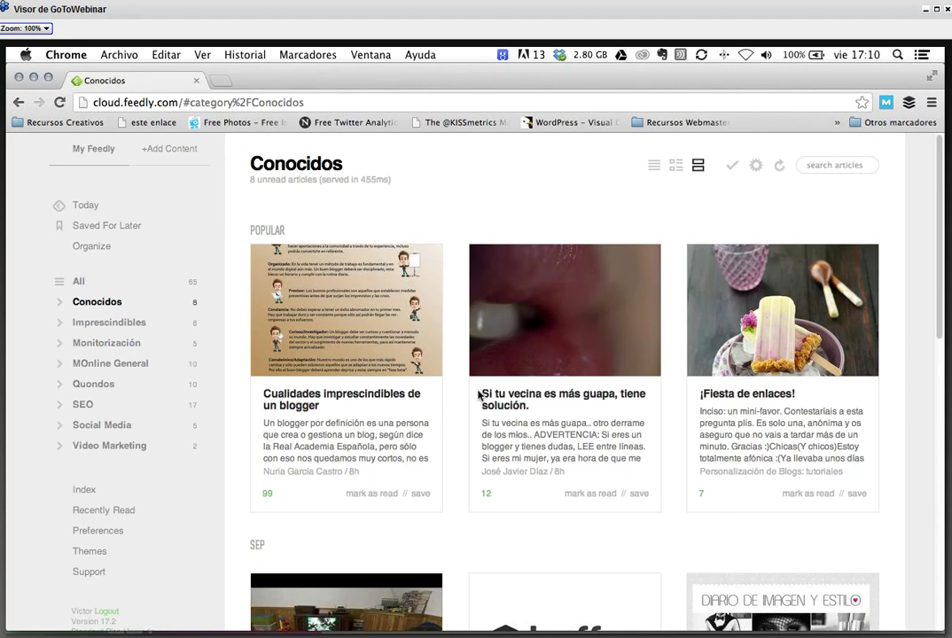
# - Open the 'Cualidades imprescindibles de un blogger (infografía)' article from the Conocidos cards
pyautogui.scroll(-1, 479, 395)
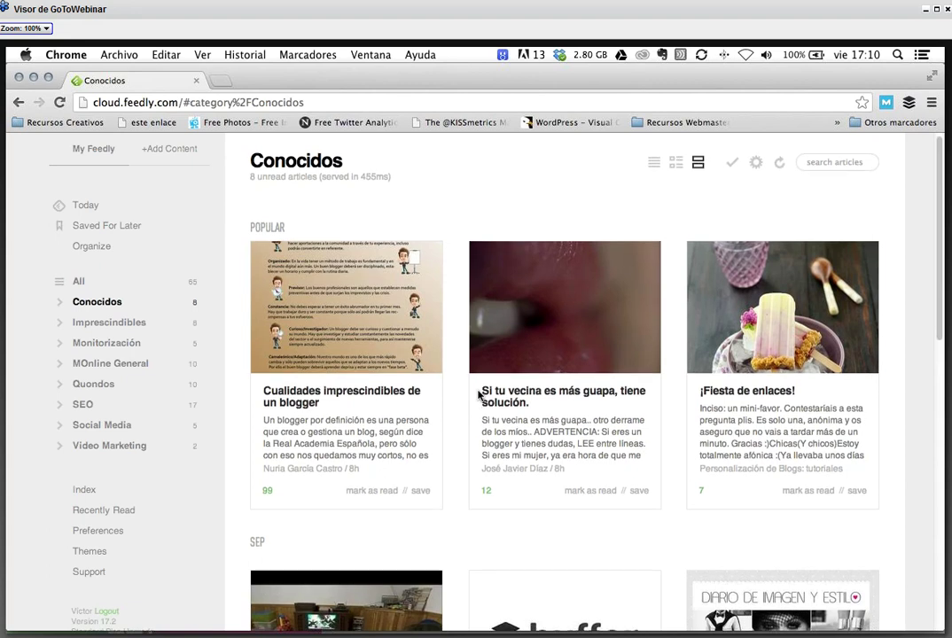
pyautogui.scroll(-2, 479, 395)
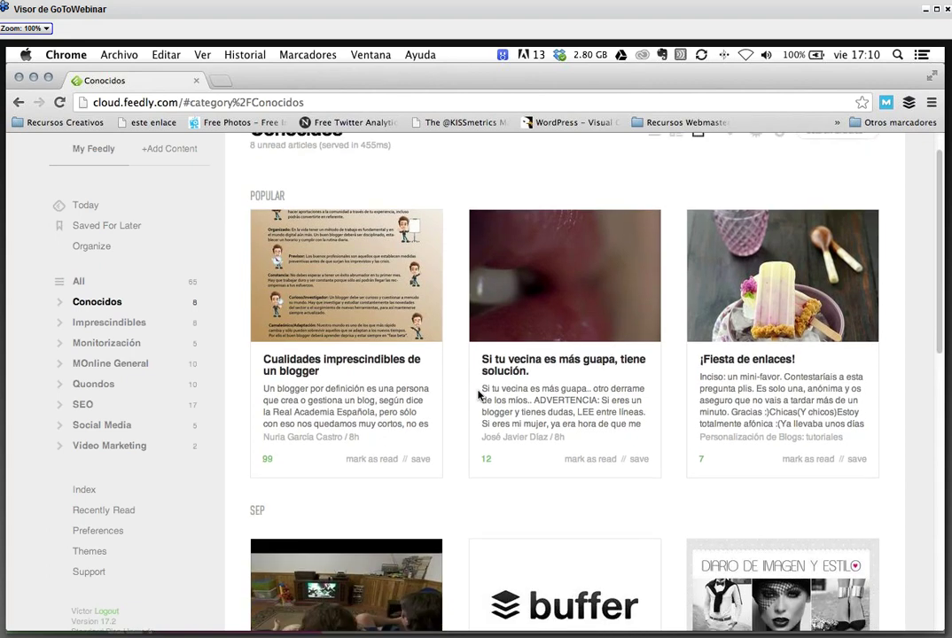
pyautogui.scroll(-5, 478, 395)
pyautogui.scroll(-10, 479, 395)
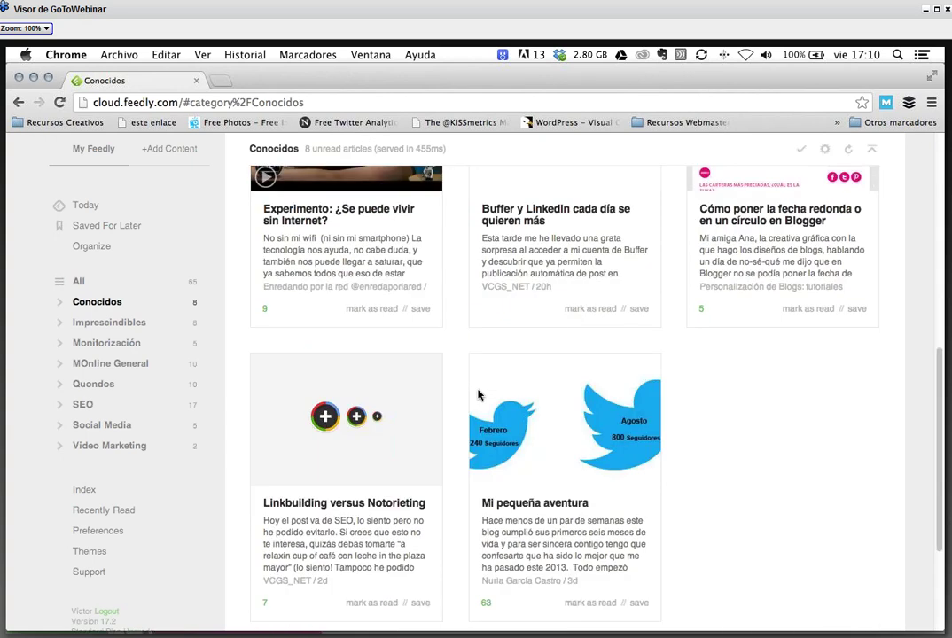
pyautogui.scroll(10, 478, 395)
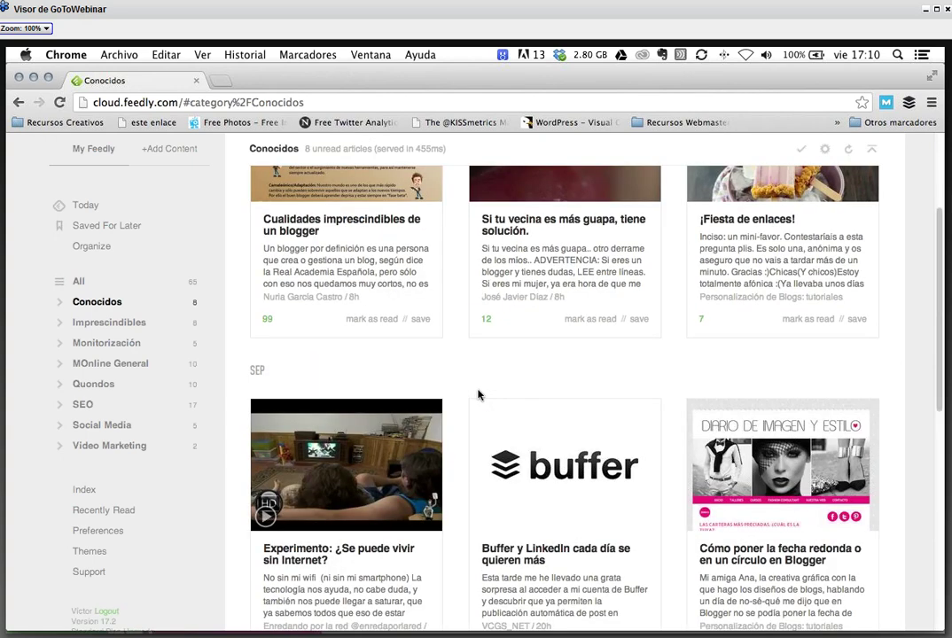
pyautogui.scroll(5, 479, 395)
pyautogui.click(341, 398)
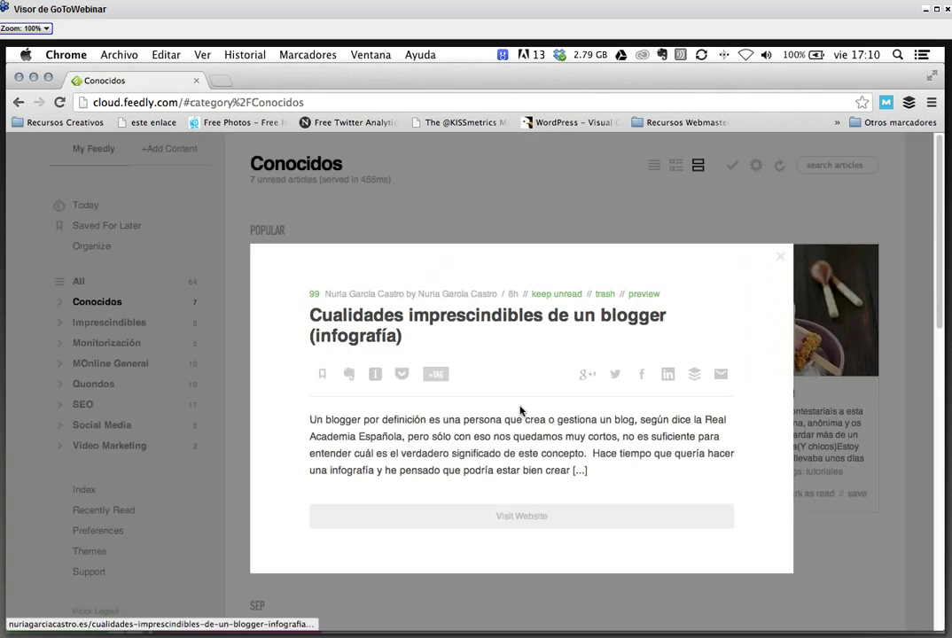
pyautogui.scroll(-2, 435, 339)
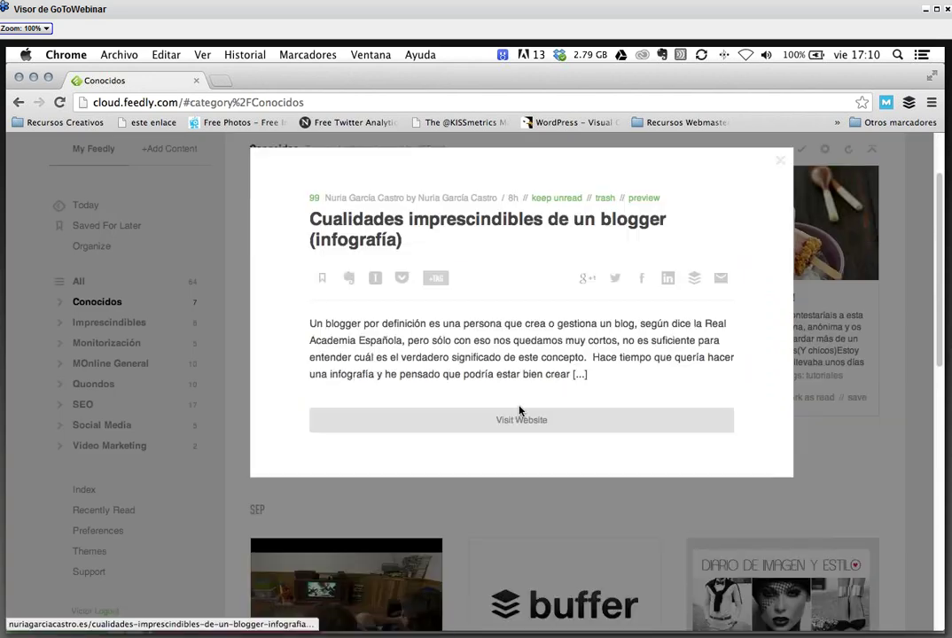
pyautogui.scroll(1, 435, 340)
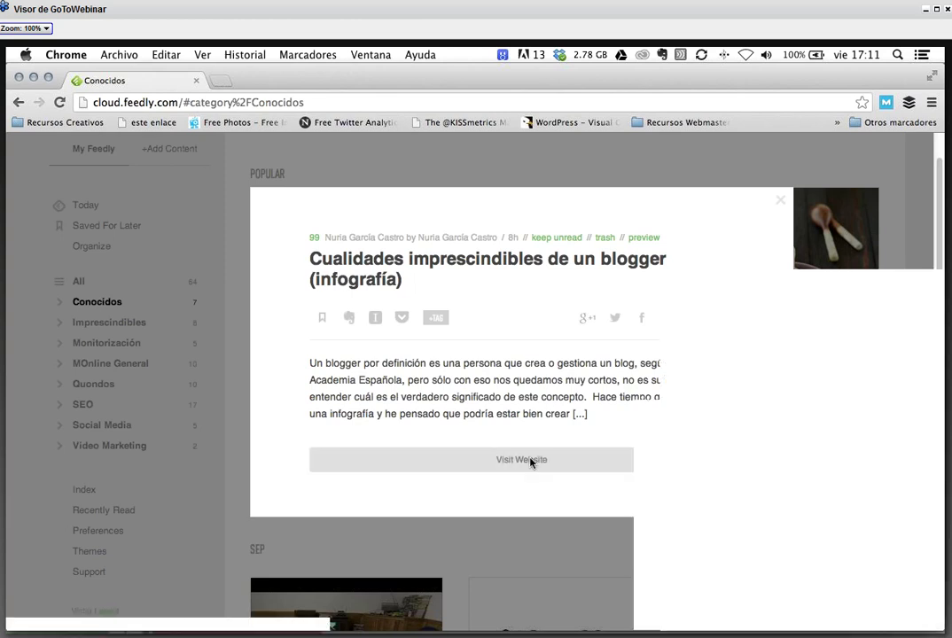
# - Open the blogger article's original website in a new tab, then return to the Conocidos tab
pyautogui.click(531, 461)
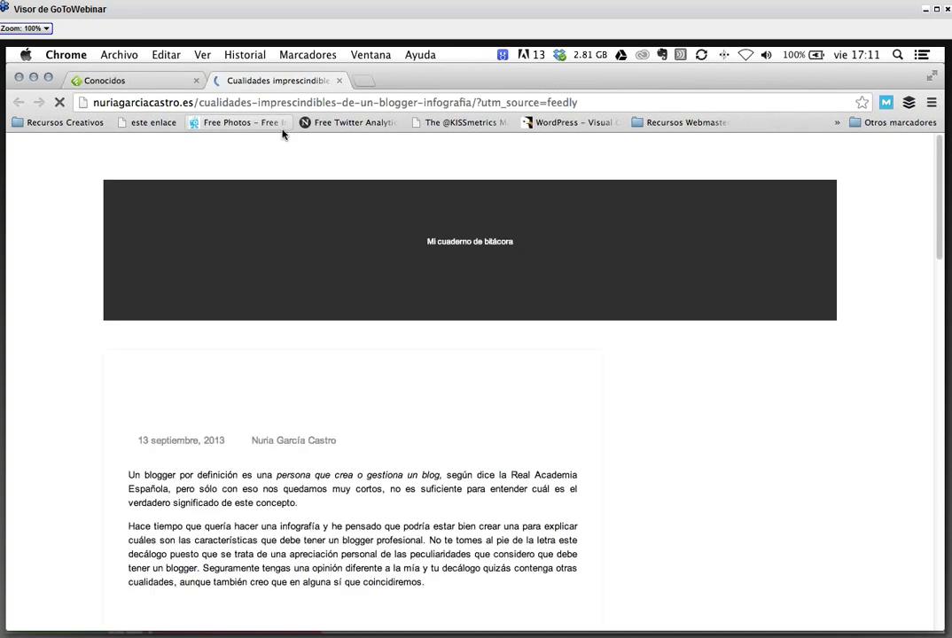
pyautogui.hotkey('ctrl', 'shift', 'Tab')
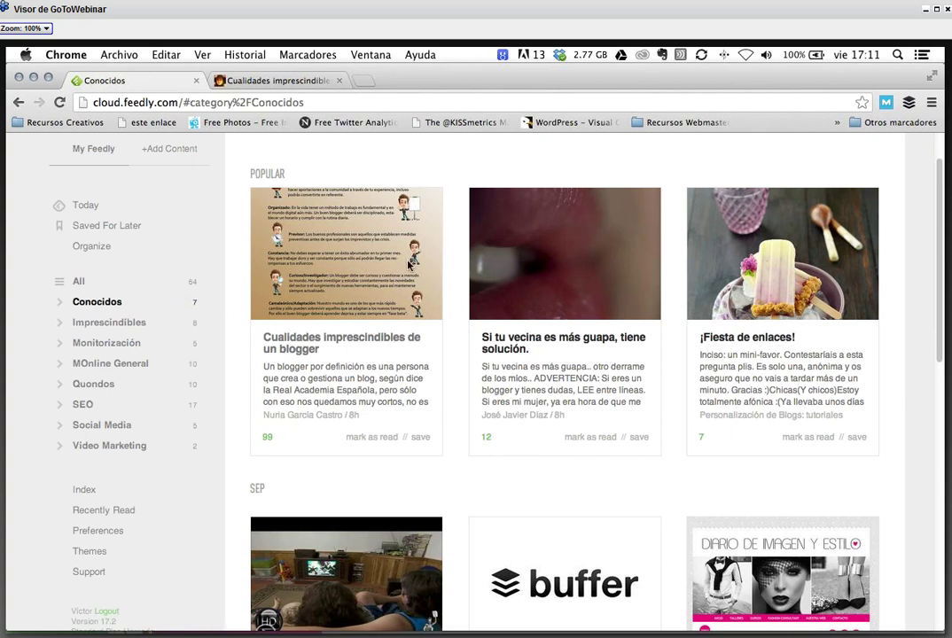
# - Review the 31 subscribed sources grouped by category on Feedly's Organize page
pyautogui.click(78, 250)
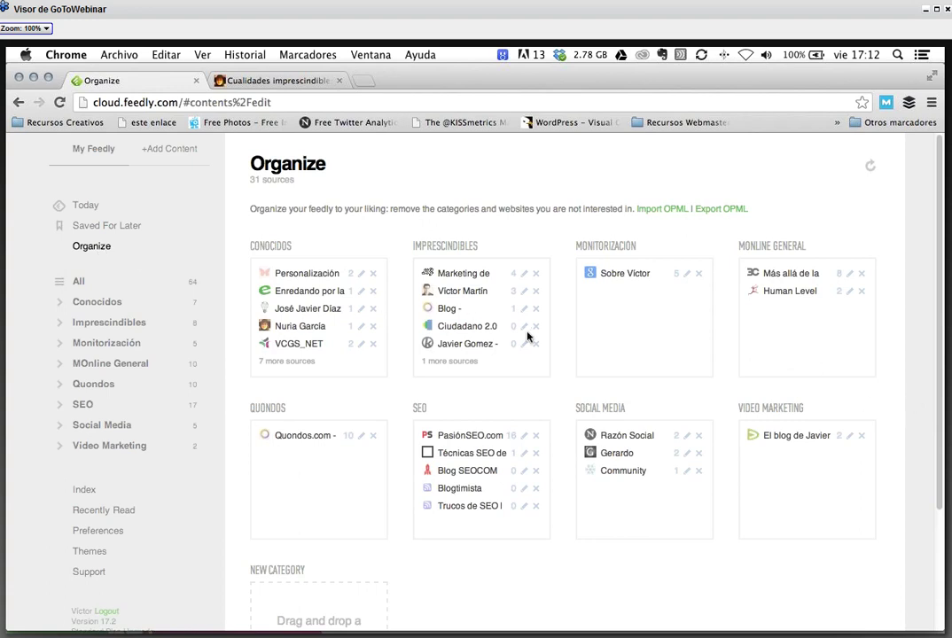
pyautogui.scroll(-1, 526, 335)
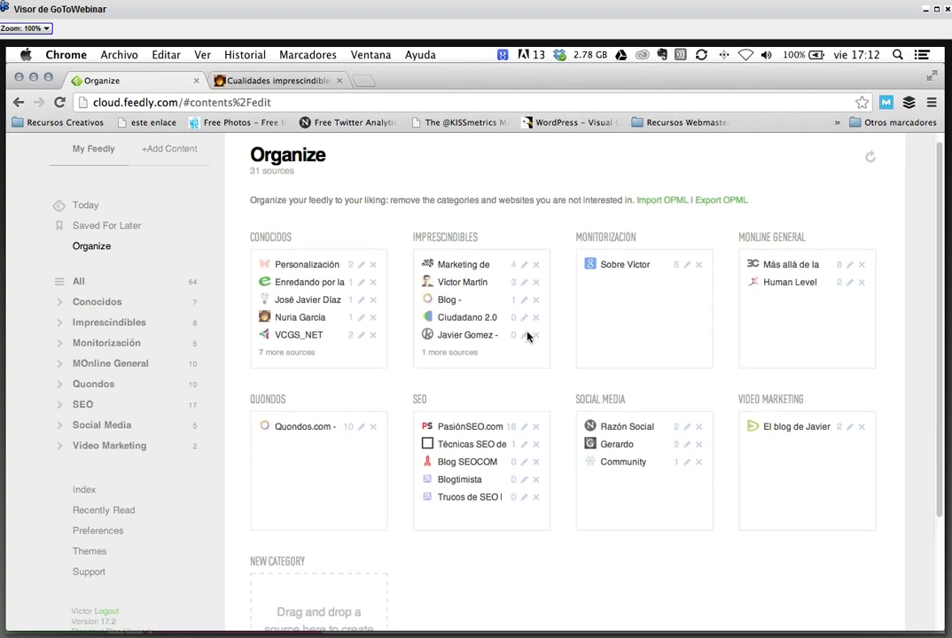
pyautogui.scroll(-5, 526, 335)
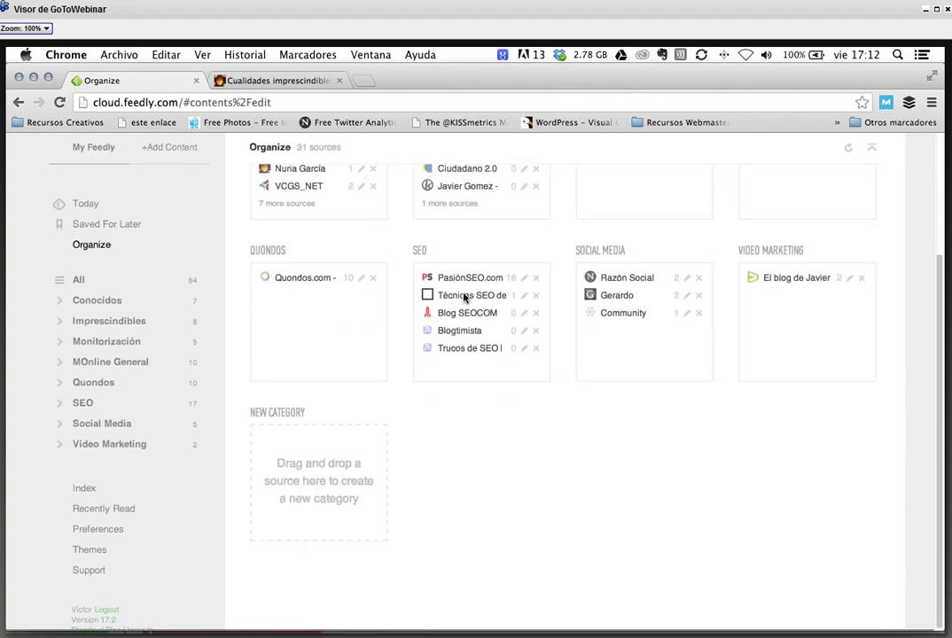
pyautogui.scroll(3, 518, 432)
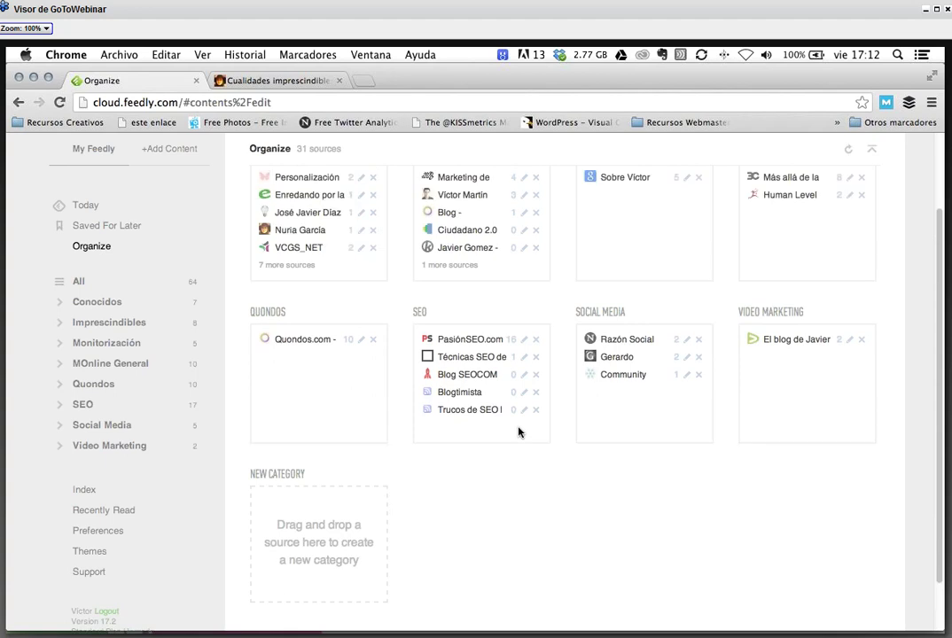
pyautogui.scroll(2, 518, 431)
pyautogui.scroll(1, 519, 431)
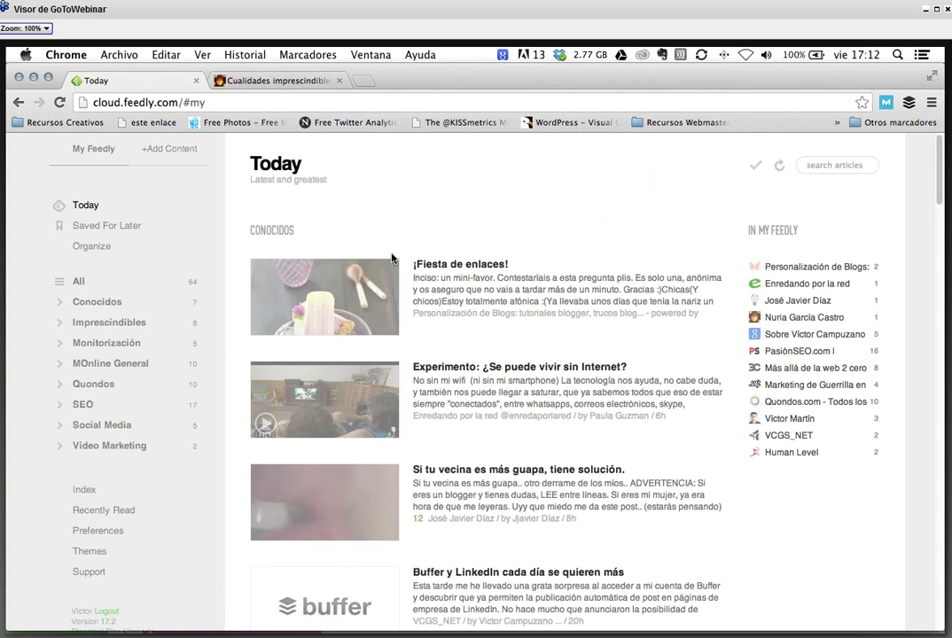
# - Browse #Tecnología sources, start adding one, cancel, and return to the All view of 64 unread
pyautogui.click(85, 284)
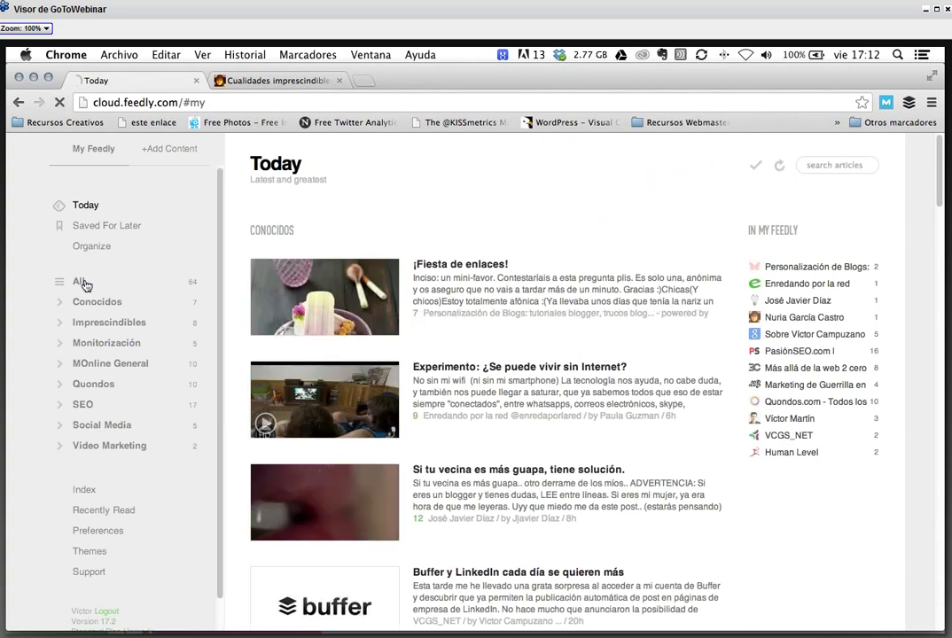
pyautogui.click(174, 150)
pyautogui.click(98, 238)
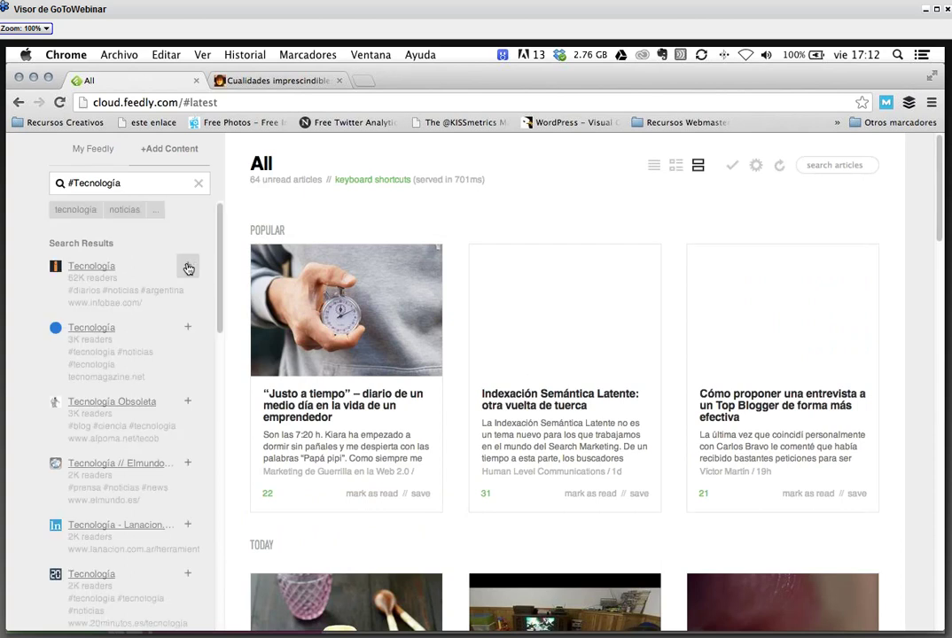
pyautogui.click(187, 268)
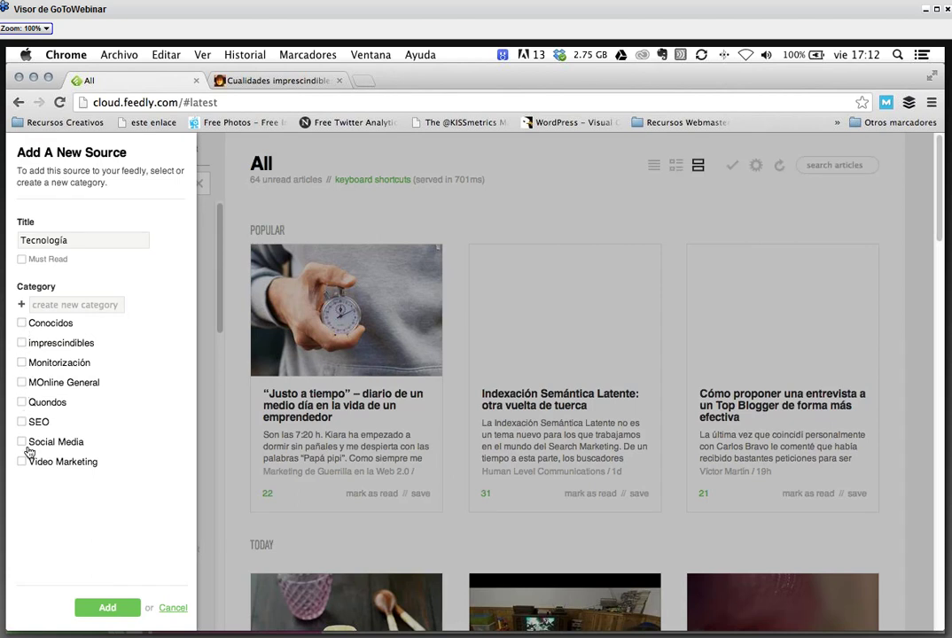
pyautogui.click(38, 305)
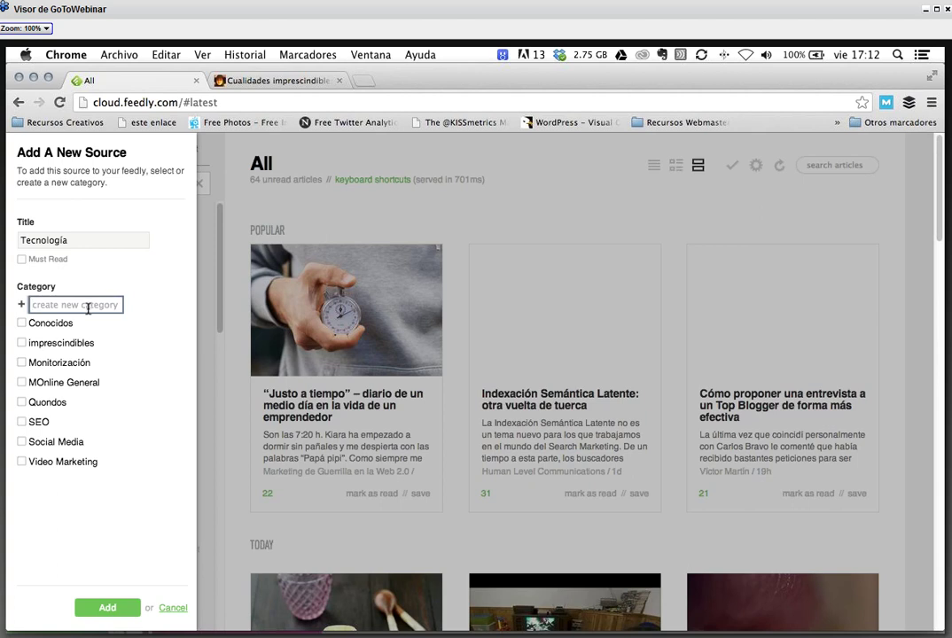
pyautogui.click(172, 608)
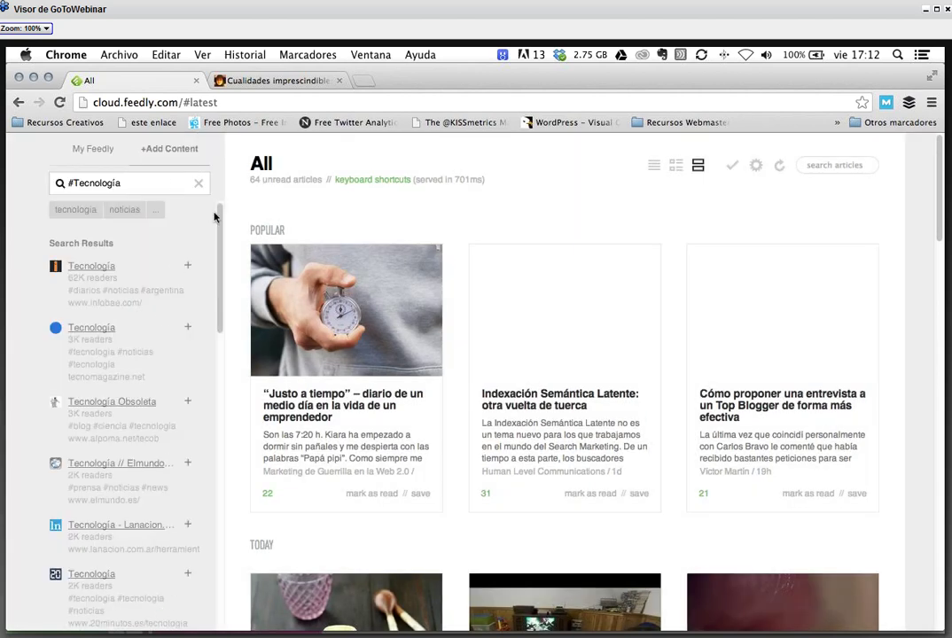
pyautogui.click(94, 149)
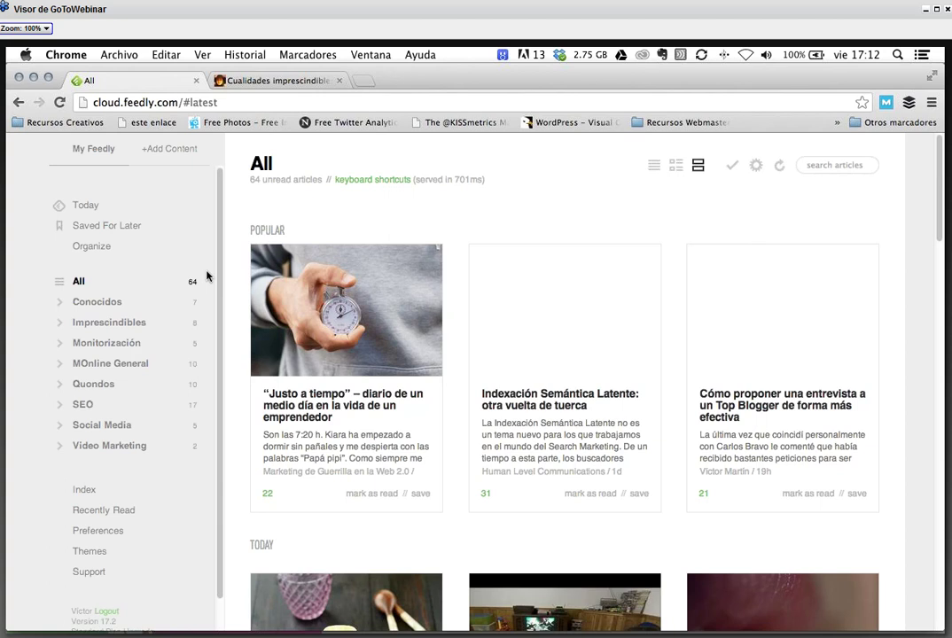
# - Close the 'Cualidades imprescindibles' article tab and open a new blank tab
pyautogui.click(338, 80)
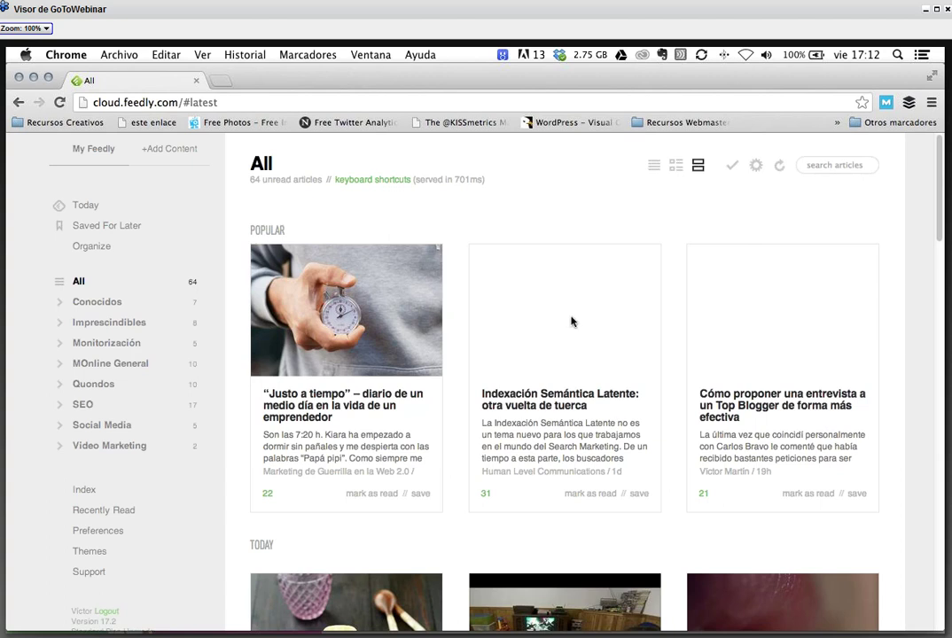
pyautogui.click(221, 82)
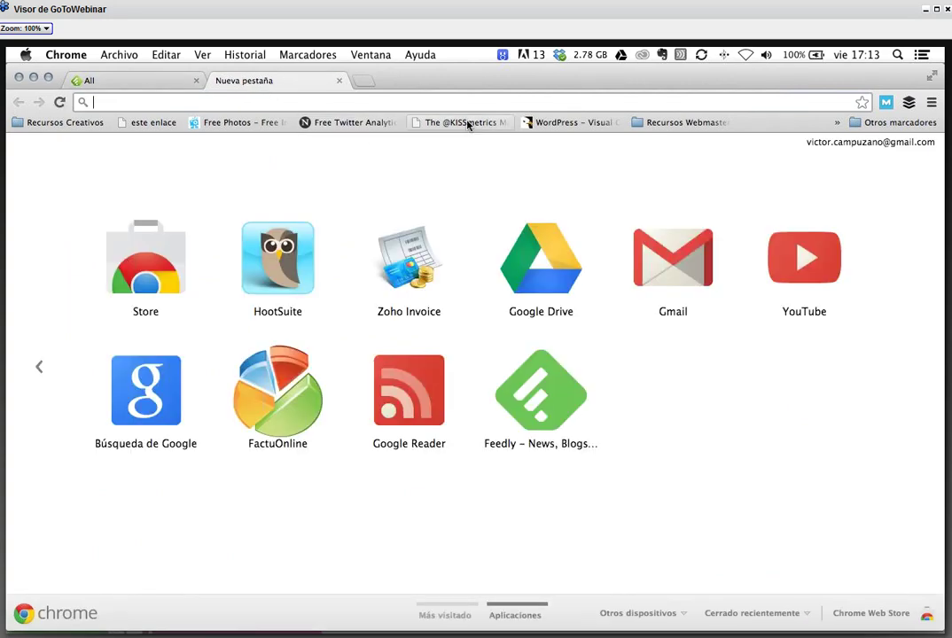
# - Google 'blog sobre marketing de contenidos' and open the marketingcontenidos.com result
pyautogui.write('bl')
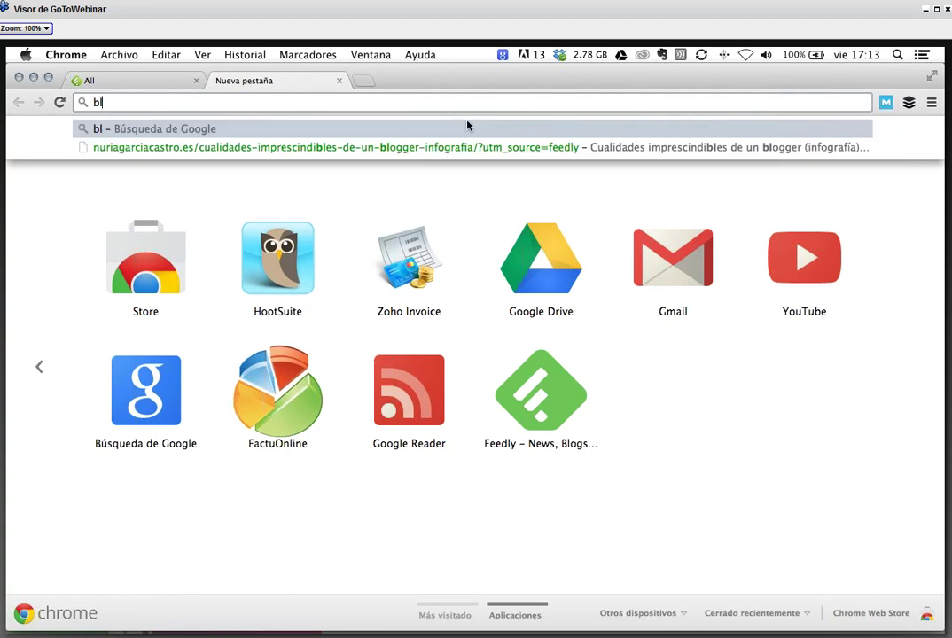
pyautogui.write('og ')
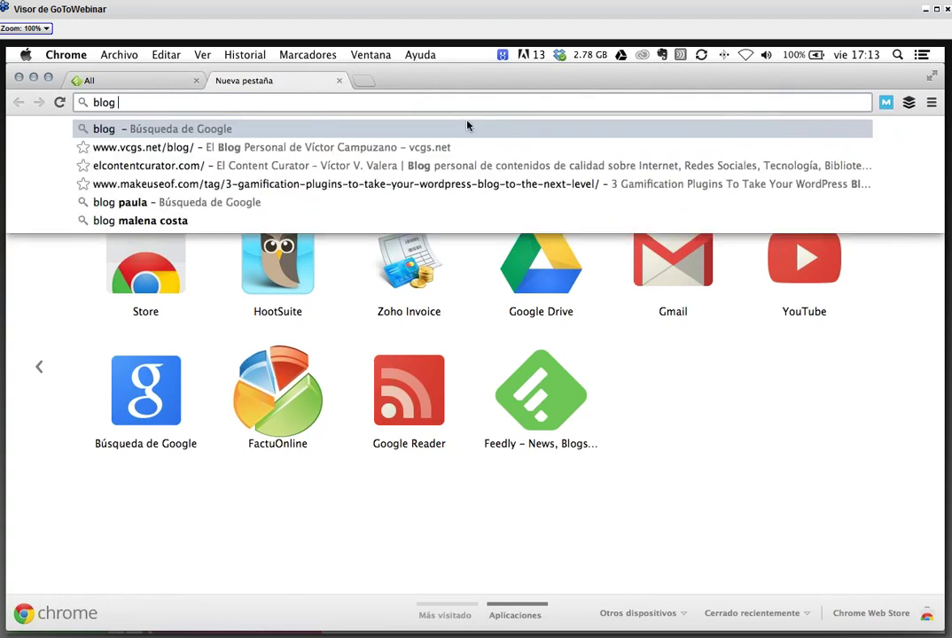
pyautogui.write('sobr')
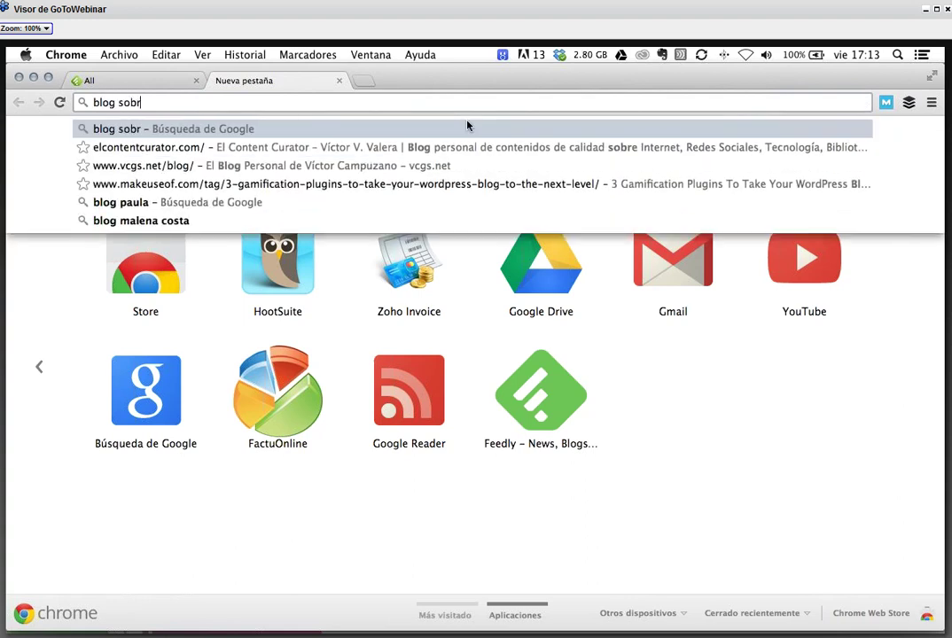
pyautogui.write('e marketing de c')
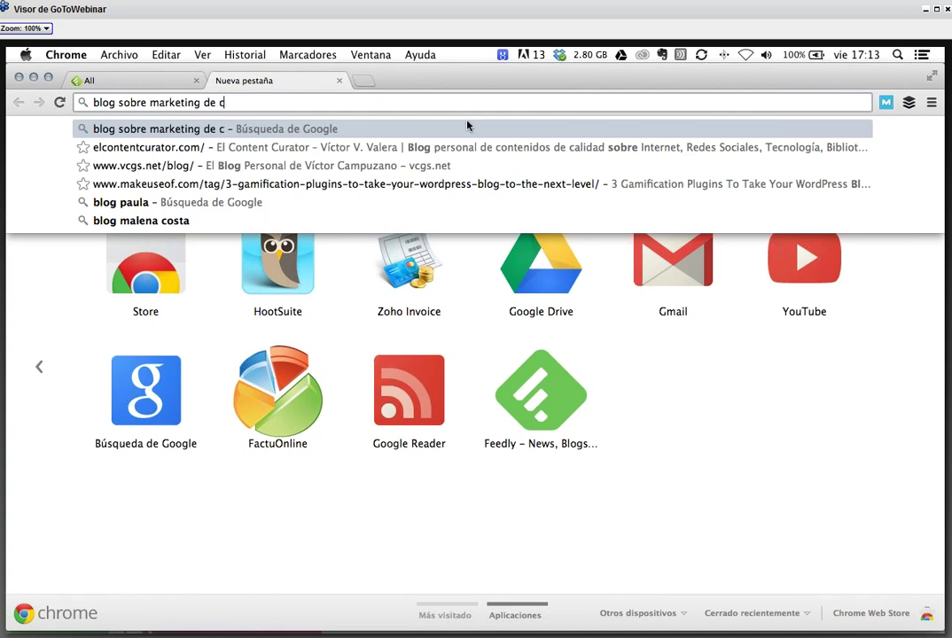
pyautogui.write('ontenidos')
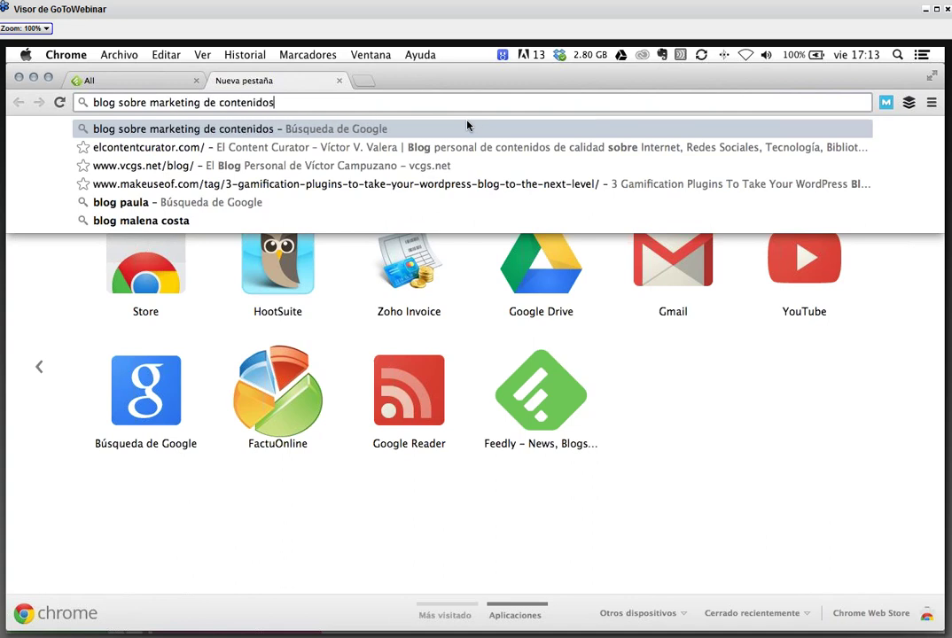
pyautogui.press('Return')
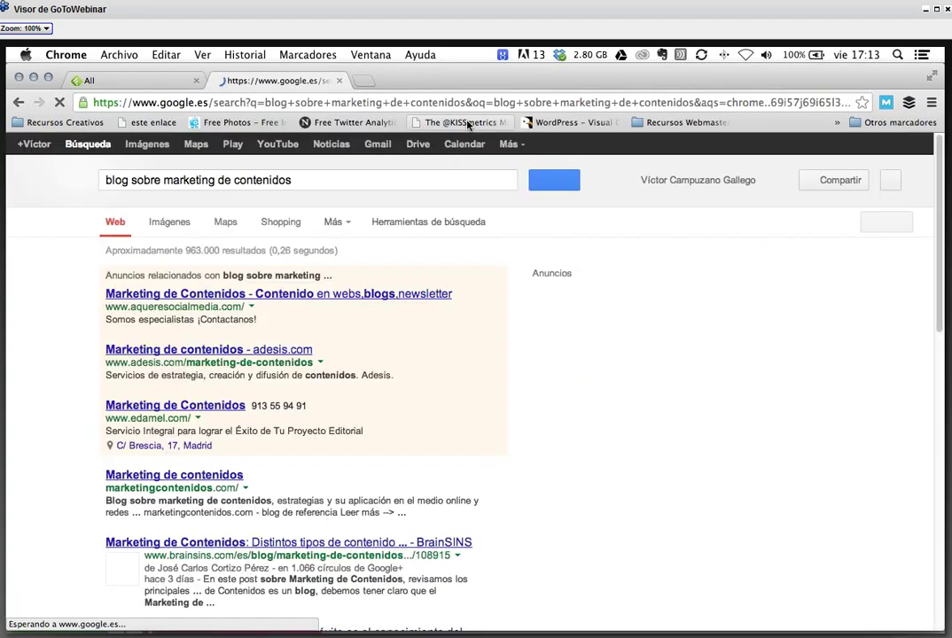
pyautogui.scroll(-3, 266, 354)
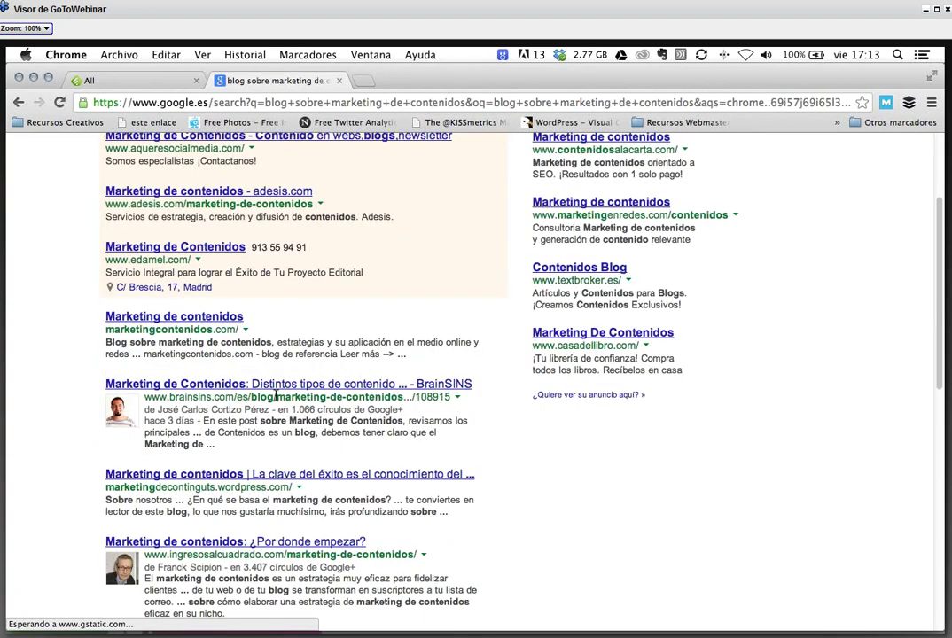
pyautogui.click(213, 297)
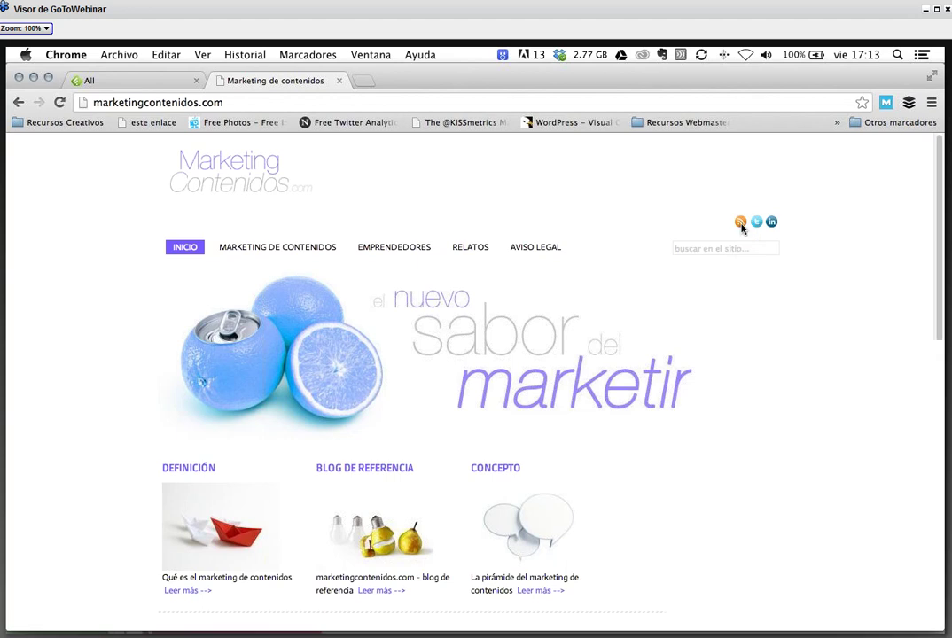
# - Copy the marketingcontenidos.com RSS feed address, then switch back to Feedly's All tab
pyautogui.click(741, 222)
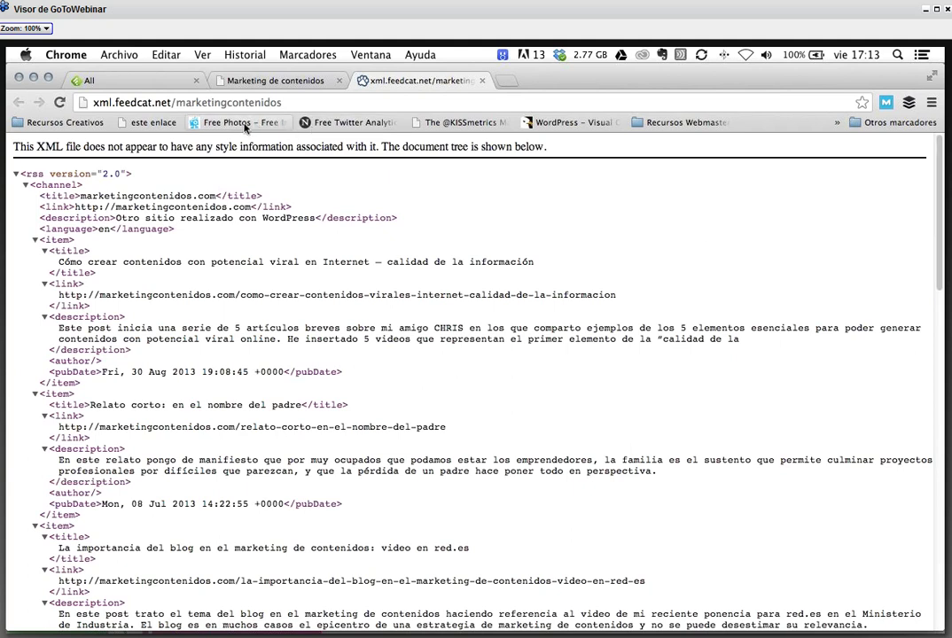
pyautogui.click(207, 105)
pyautogui.press('super+c')
pyautogui.rightClick(207, 104)
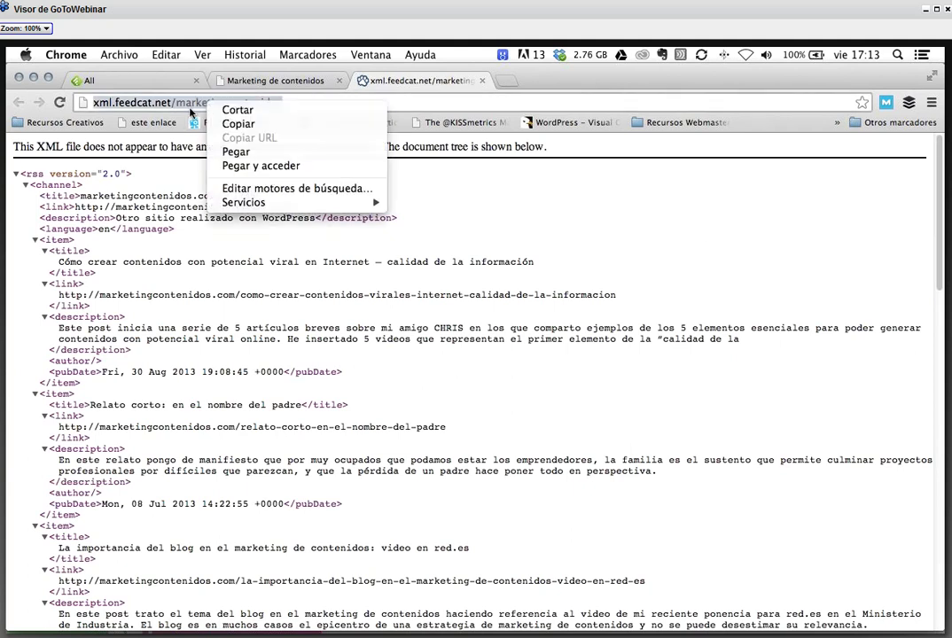
pyautogui.click(239, 124)
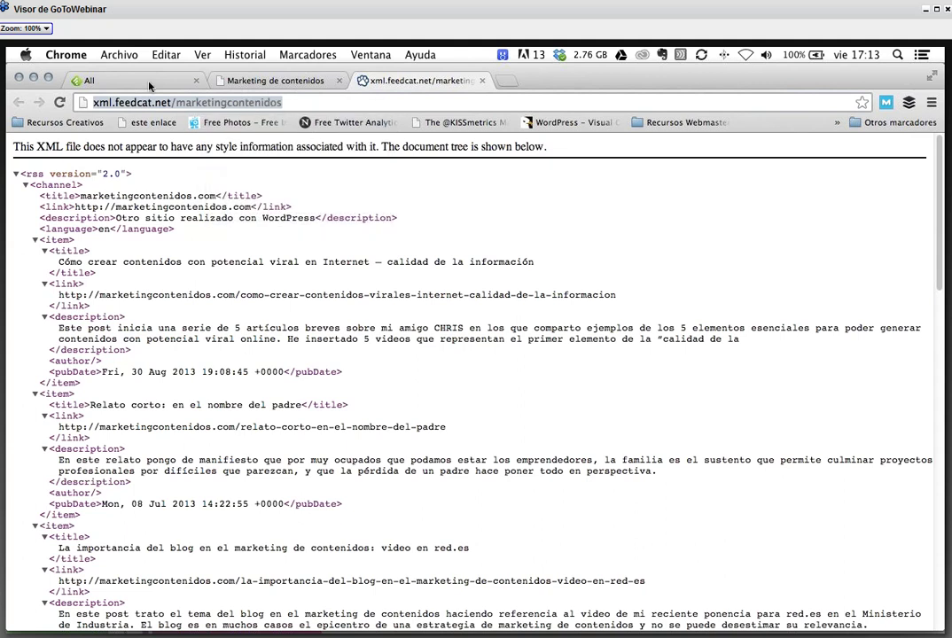
pyautogui.click(150, 85)
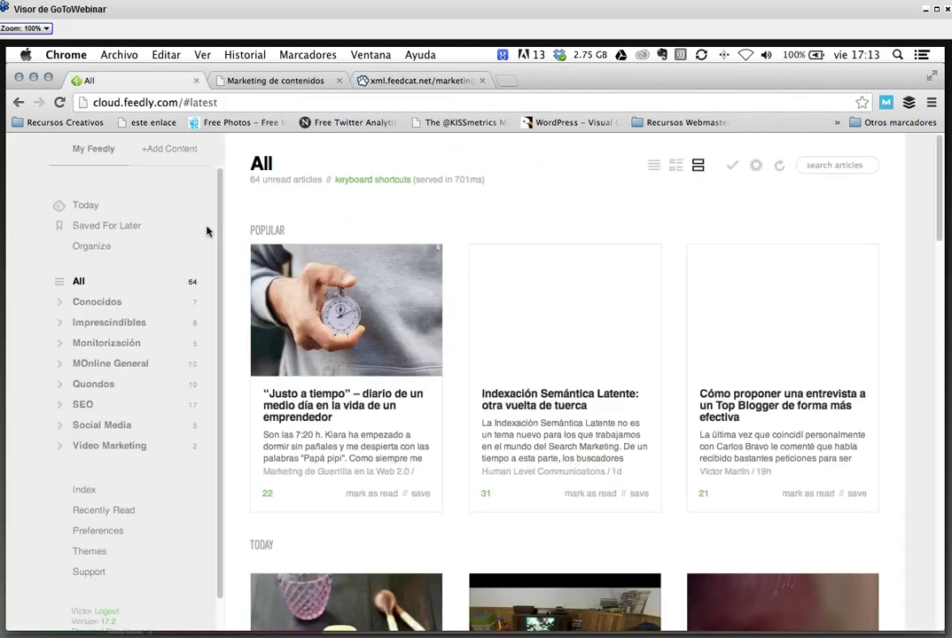
# - Add the pasted feedcat feed as a source in a new 'Marketing de Contenidos' category
pyautogui.click(163, 152)
pyautogui.press('super+v')
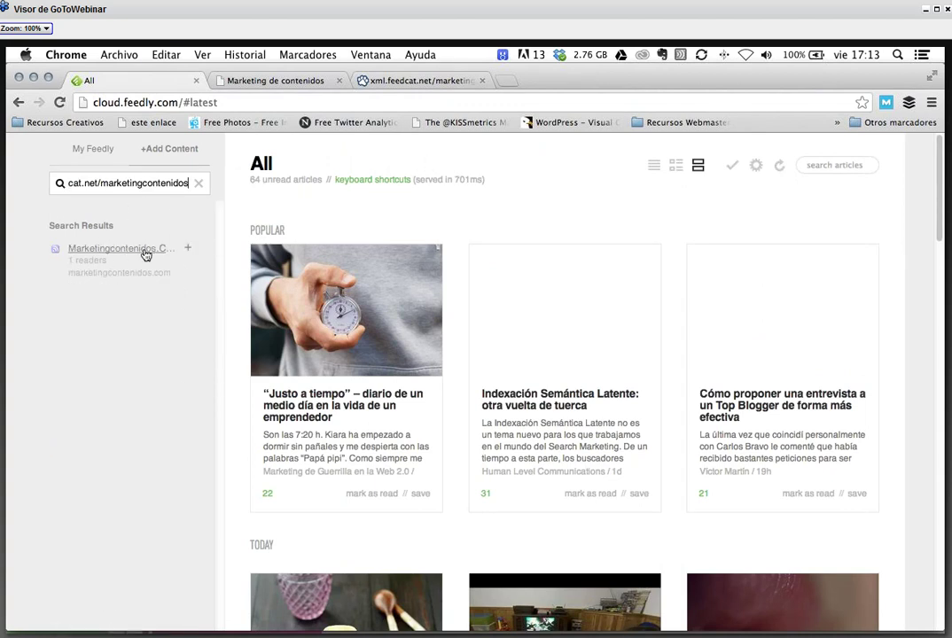
pyautogui.click(188, 255)
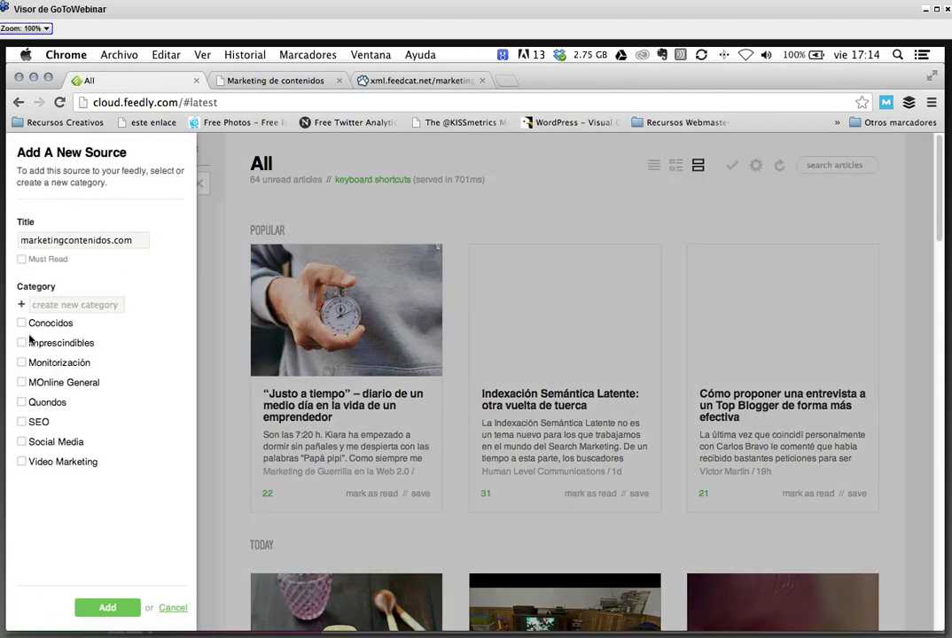
pyautogui.write('Mark')
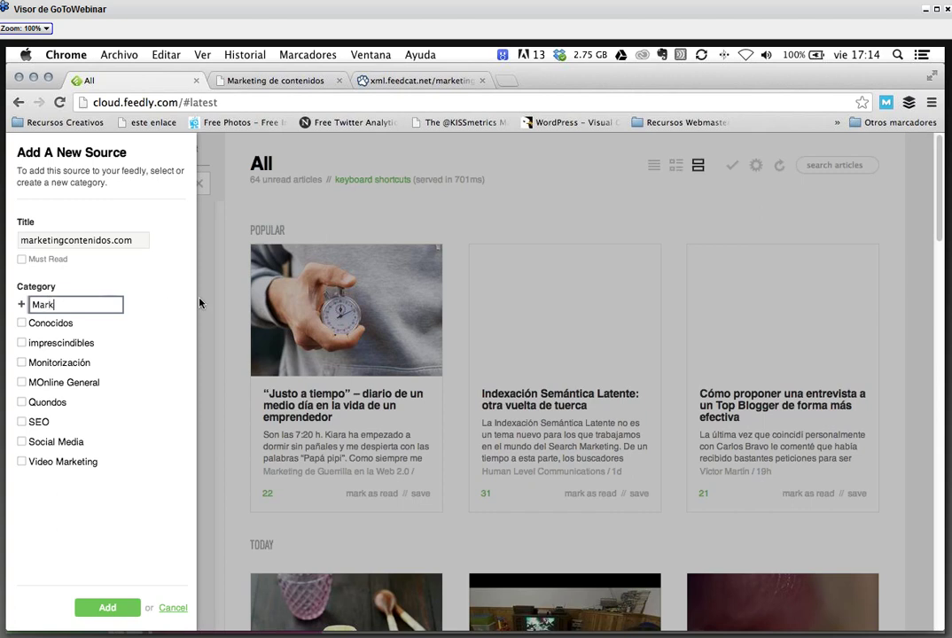
pyautogui.write('eting de Contenidos')
pyautogui.press('Return')
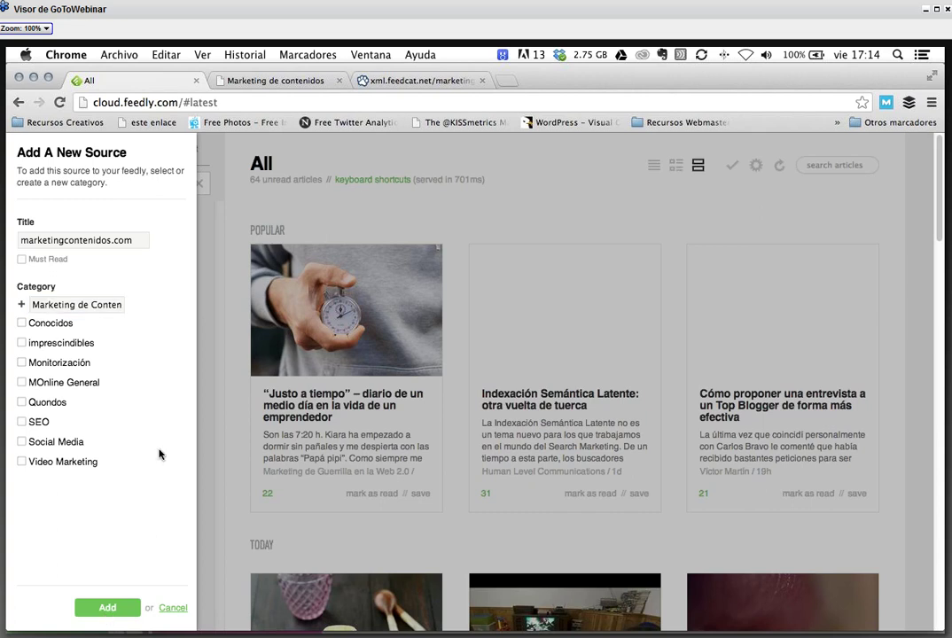
pyautogui.click(85, 304)
pyautogui.press('Return')
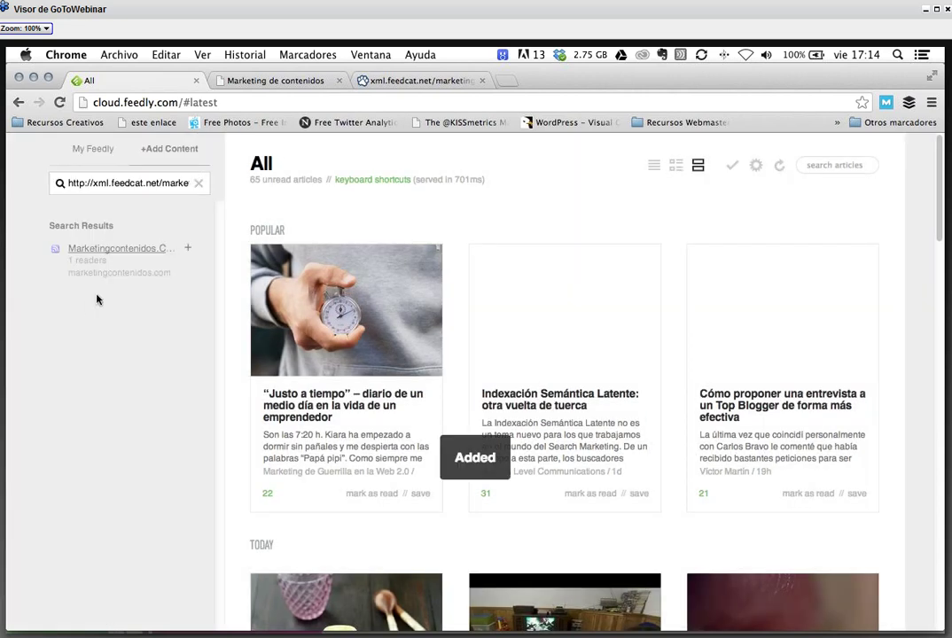
# - Open the marketingcontenidos.com feed's articles from the Marketing De Contenidos category
pyautogui.click(103, 150)
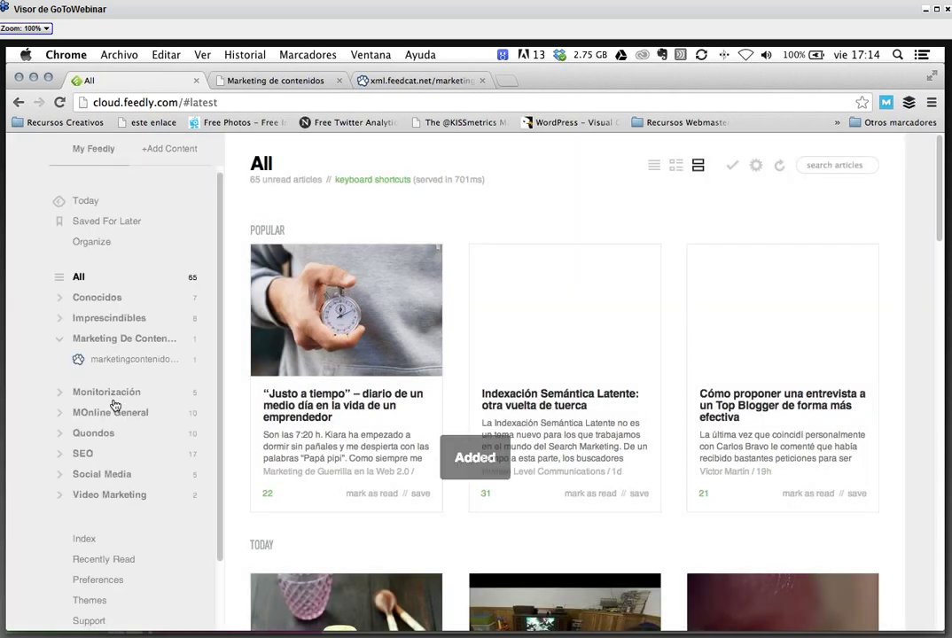
pyautogui.click(58, 324)
pyautogui.click(55, 326)
pyautogui.click(118, 343)
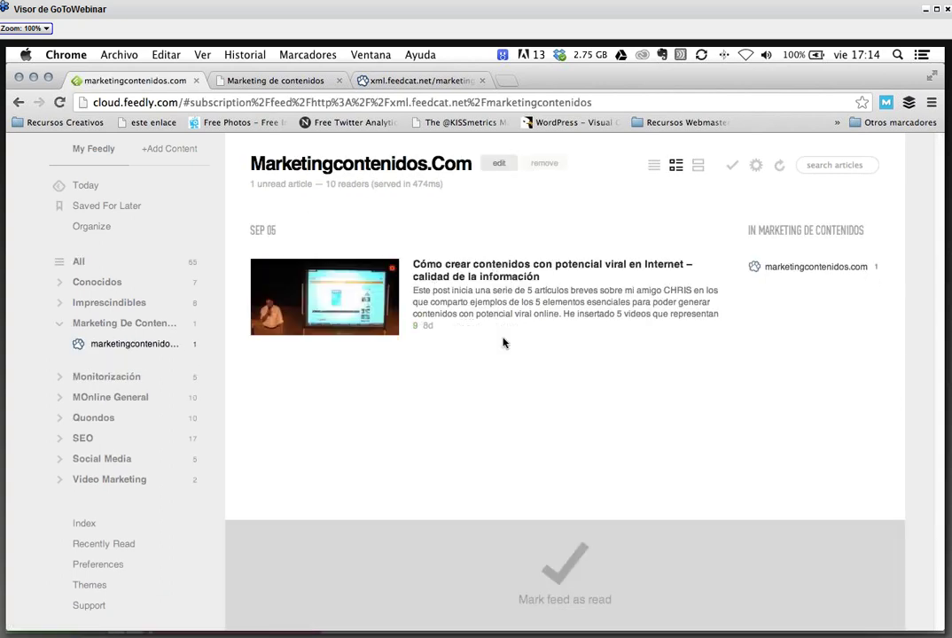
# - Remove the marketingcontenidos.com feed, then switch to the Marketing de contenidos website tab
pyautogui.click(503, 272)
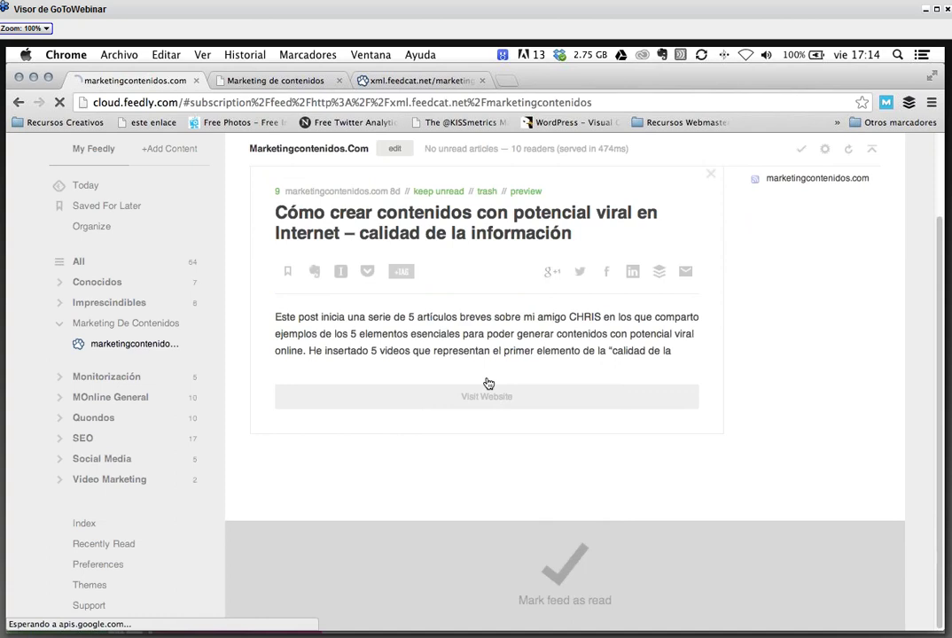
pyautogui.click(60, 323)
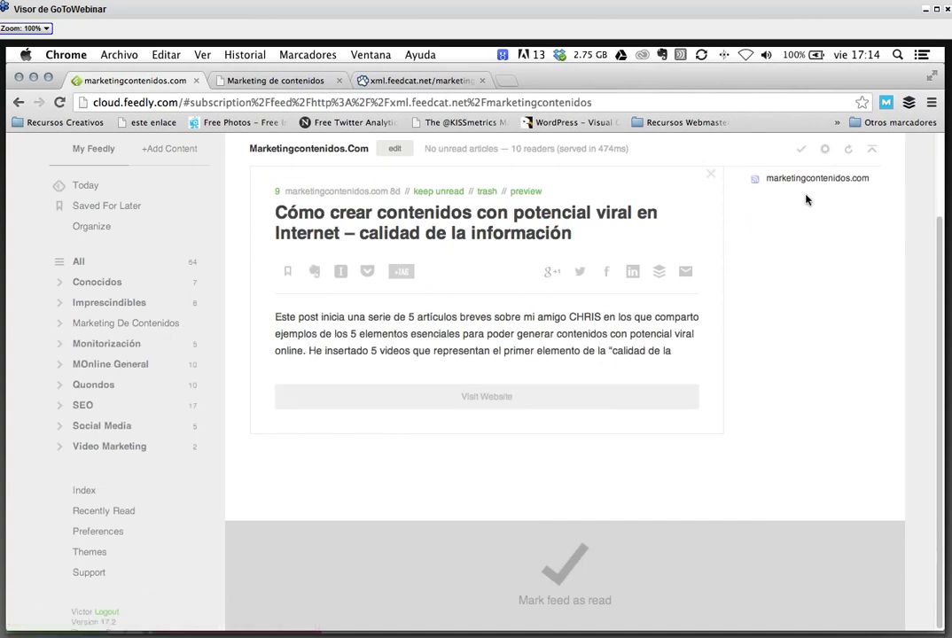
pyautogui.click(59, 322)
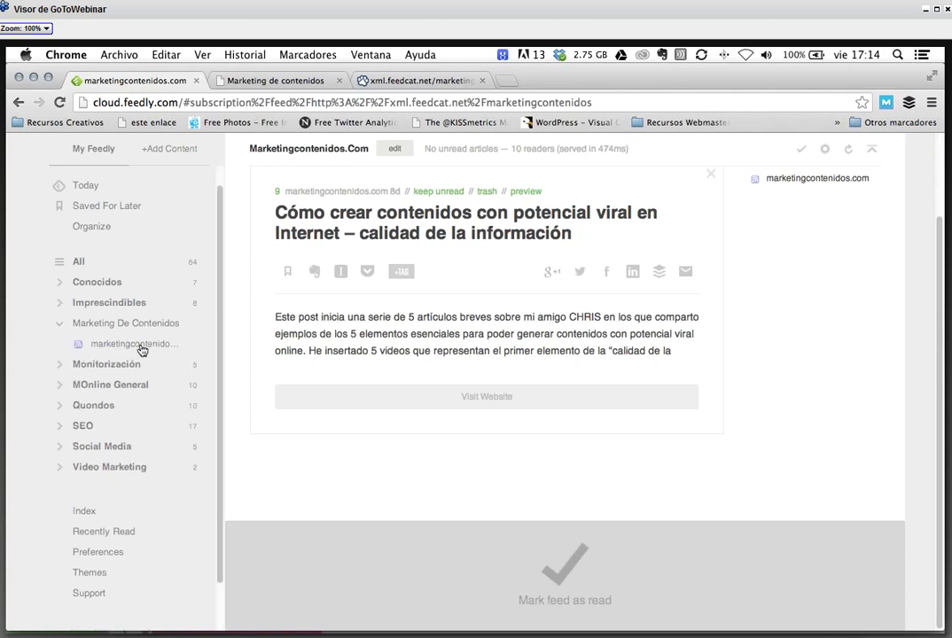
pyautogui.click(141, 346)
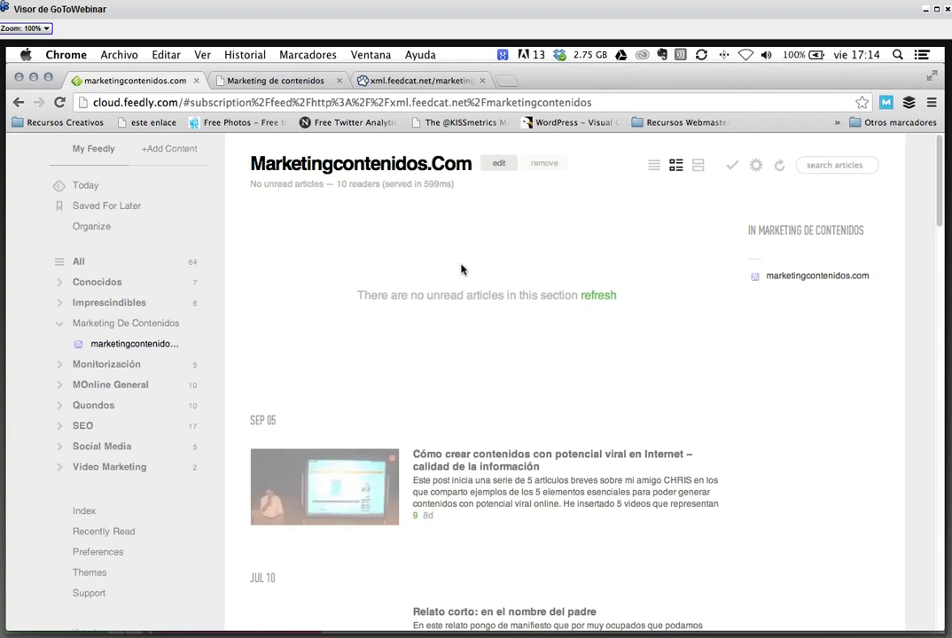
pyautogui.click(547, 166)
pyautogui.click(274, 80)
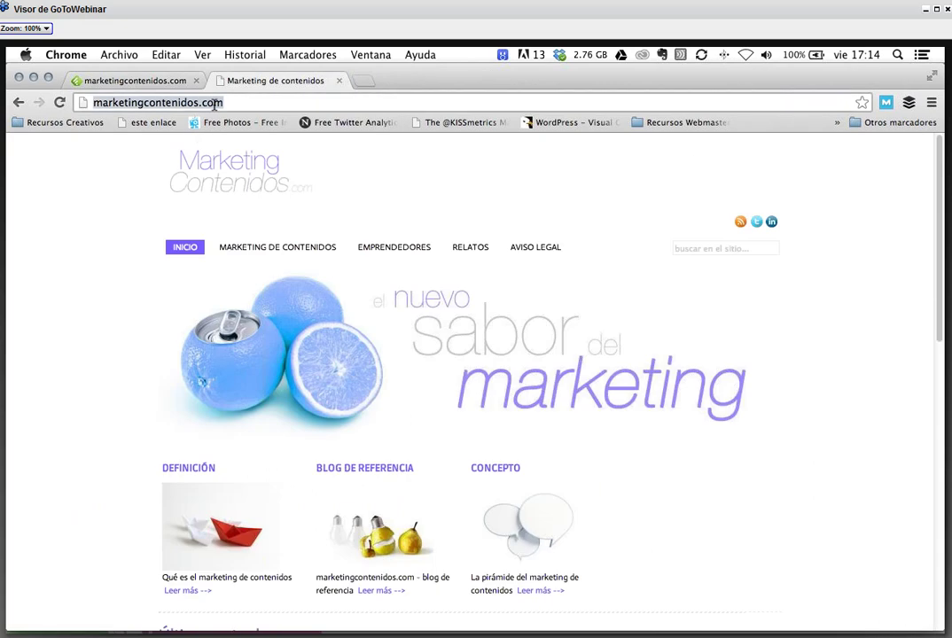
# - Copy the marketingcontenidos.com address, search it in Feedly's add-content box, and return to the site
pyautogui.rightClick(218, 108)
pyautogui.press('super+c')
pyautogui.click(246, 125)
pyautogui.click(121, 82)
pyautogui.click(177, 150)
pyautogui.write('http://xml.feedcat.net/marketingcontenidos')
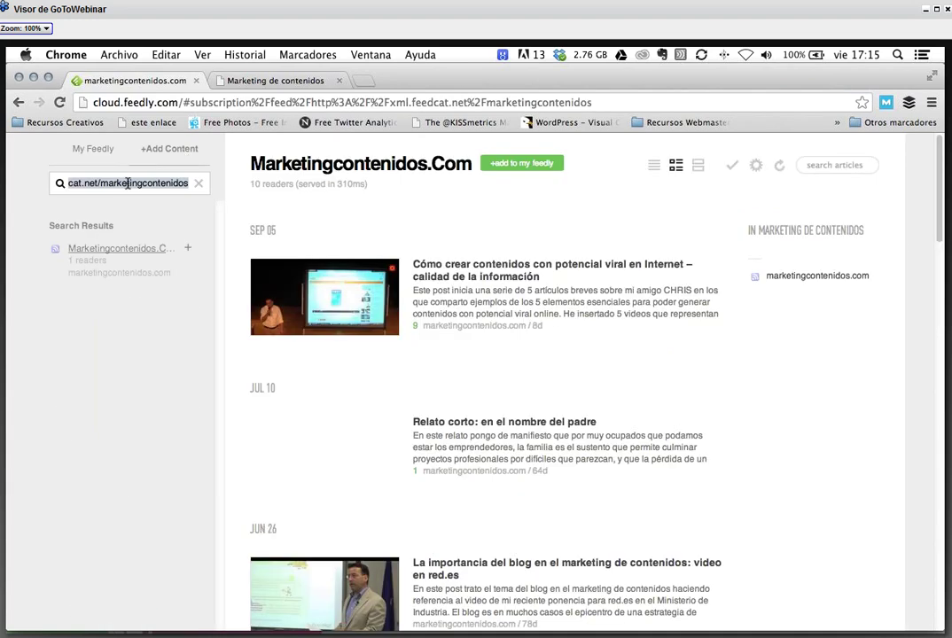
pyautogui.press('super+v')
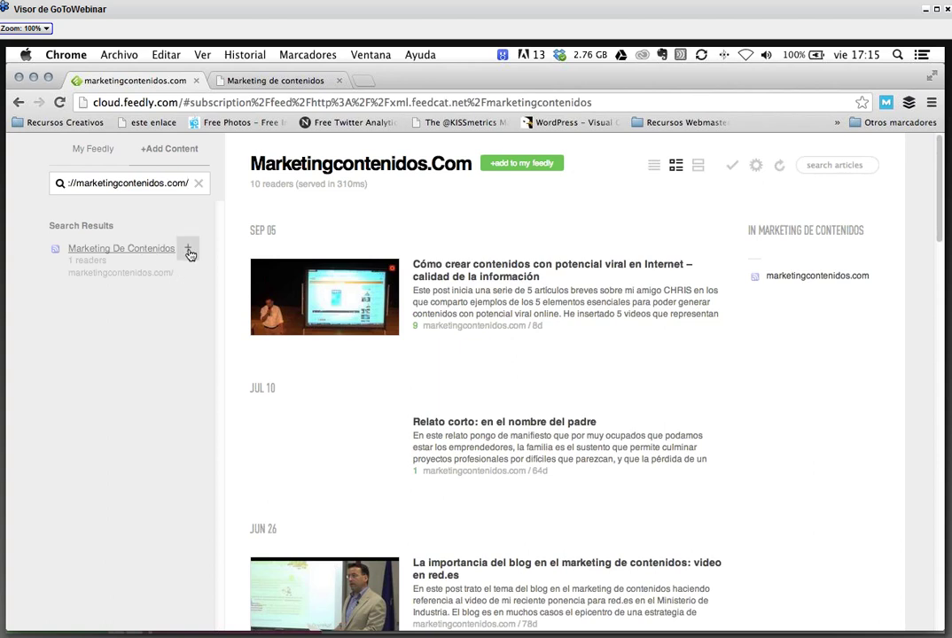
pyautogui.click(268, 79)
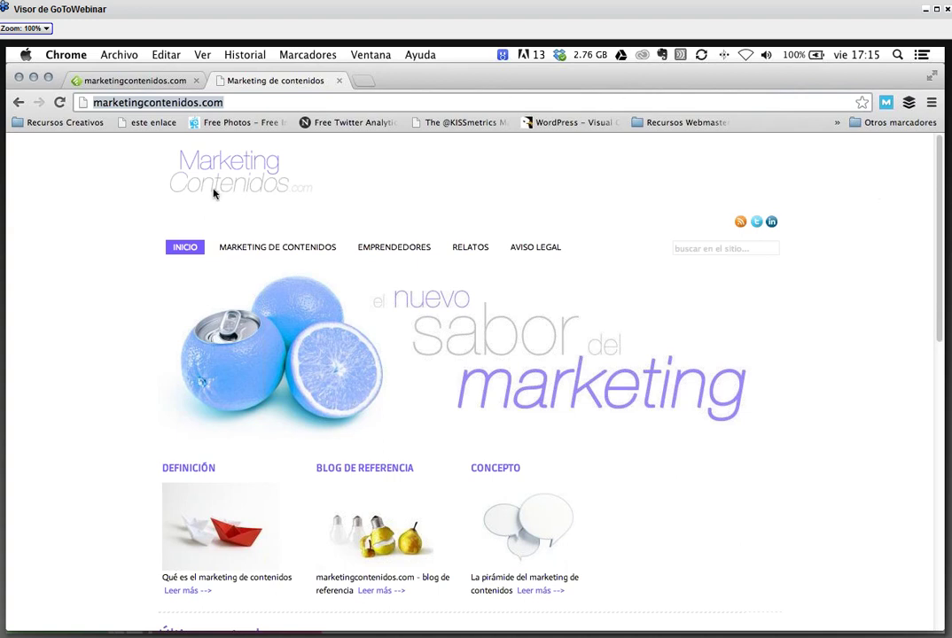
# - View the site's page source, find 'rss', and copy the /feed URL
pyautogui.rightClick(119, 218)
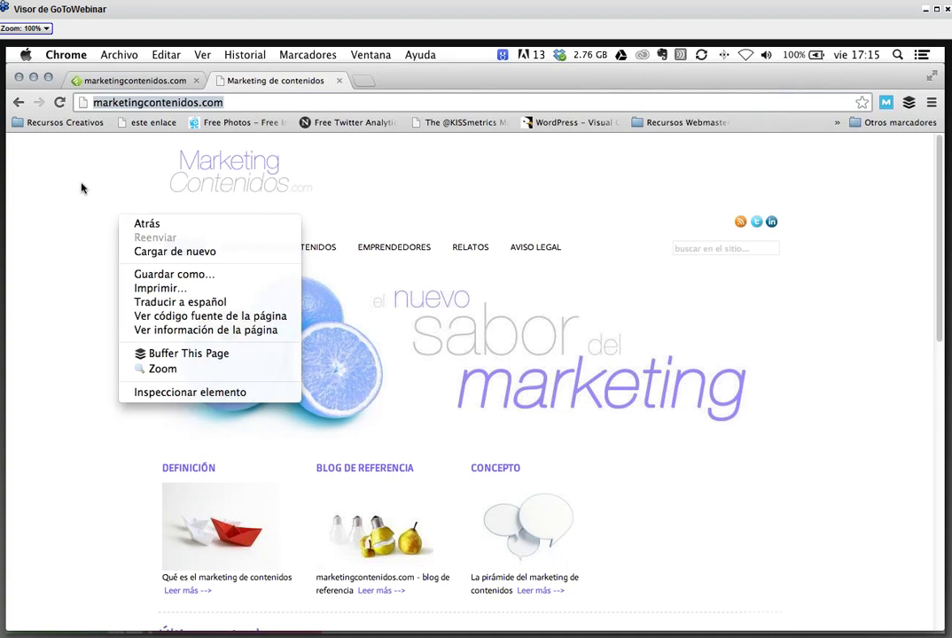
pyautogui.click(254, 319)
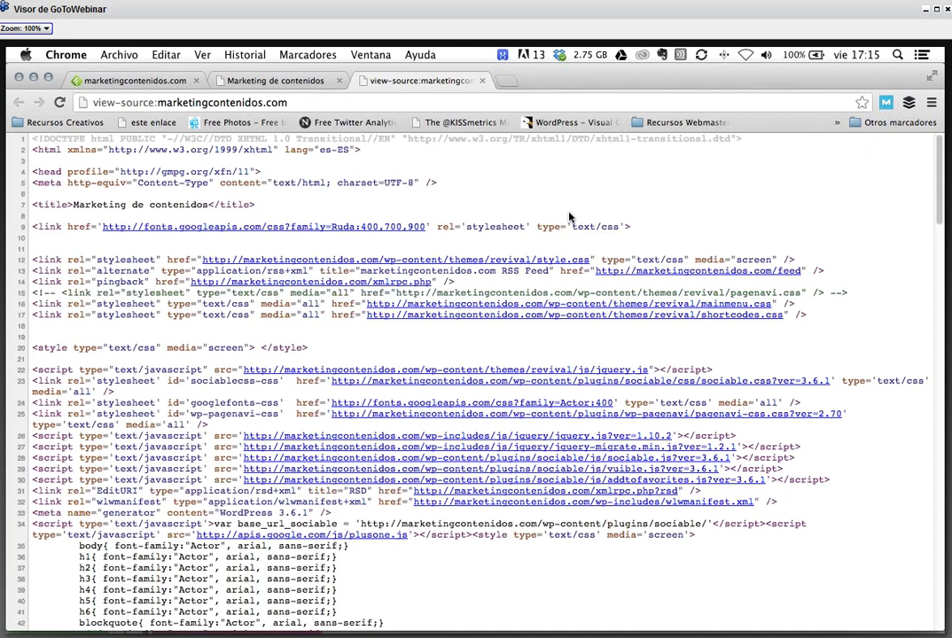
pyautogui.press('super+f')
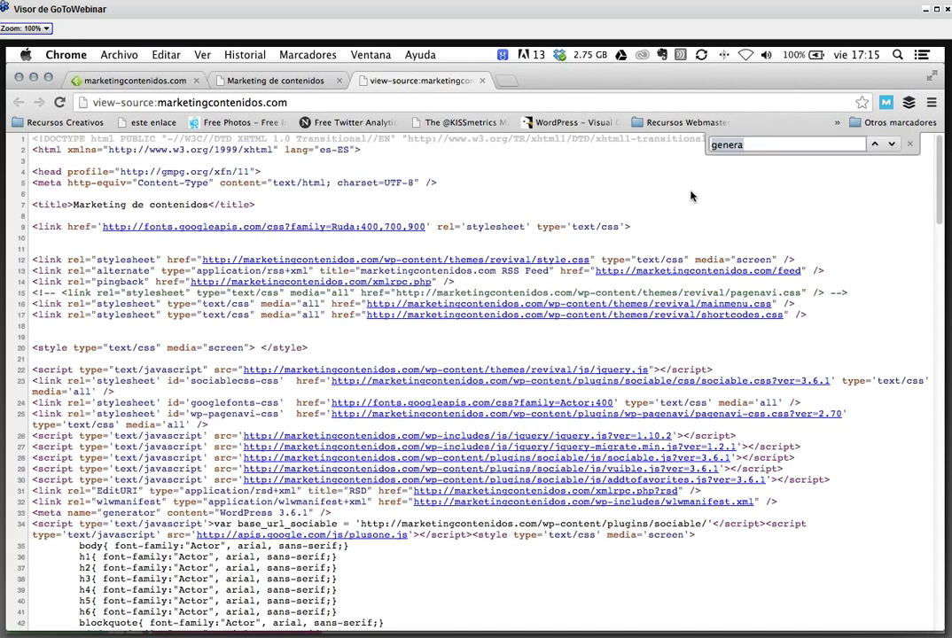
pyautogui.write('r')
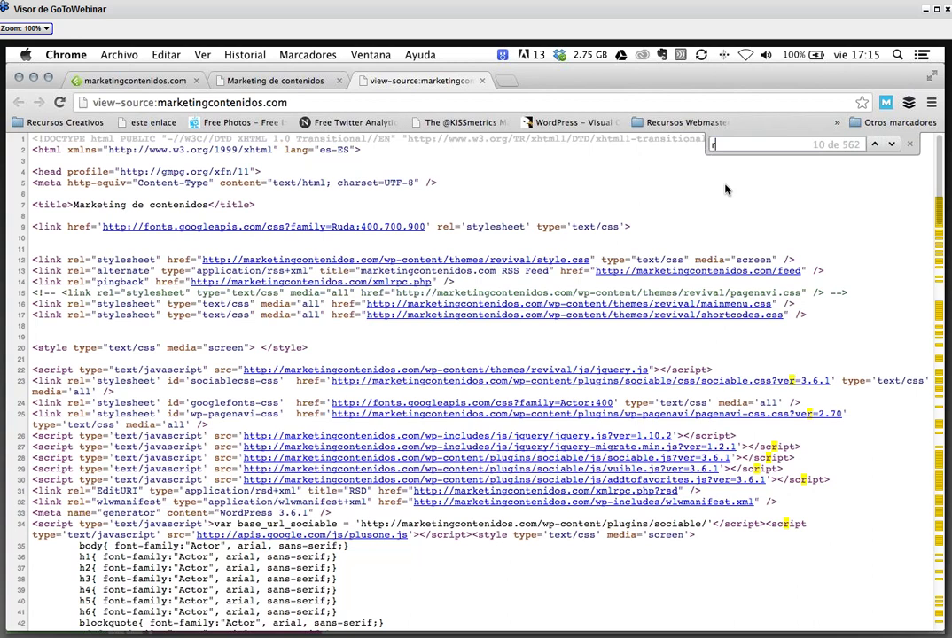
pyautogui.write('ss')
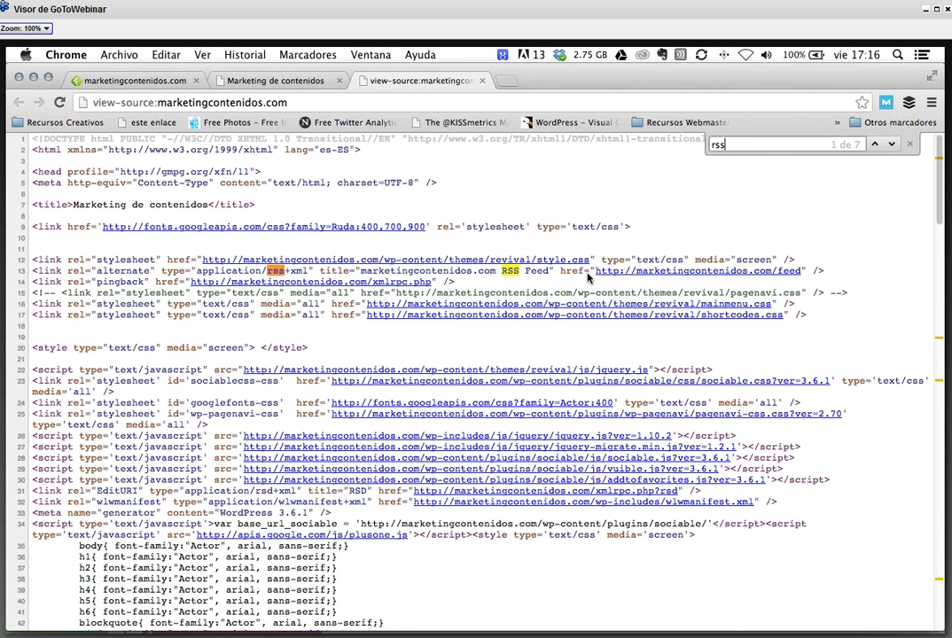
pyautogui.moveTo(594, 277); pyautogui.dragTo(754, 272)
pyautogui.press('super+c')
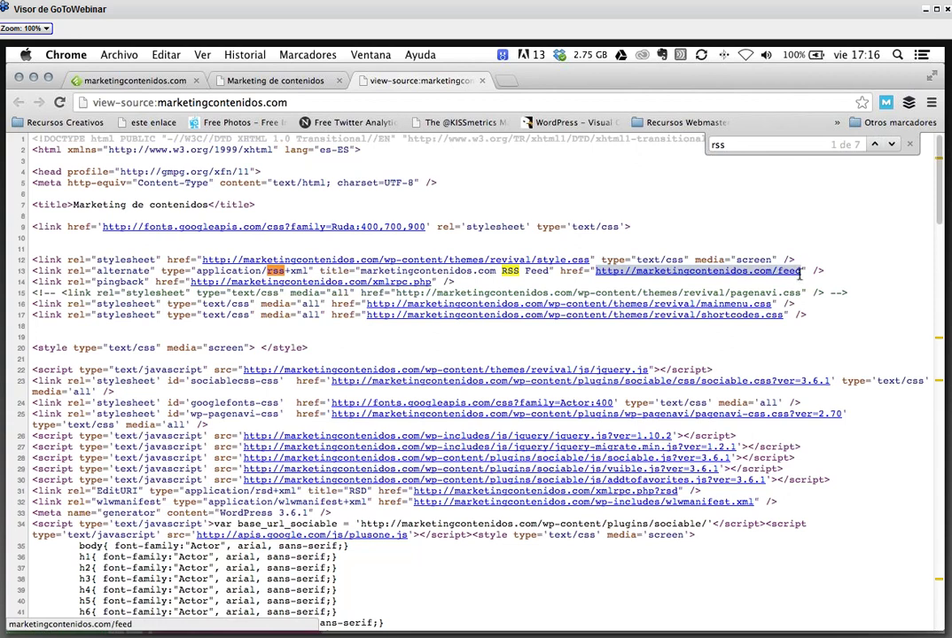
pyautogui.rightClick(783, 271)
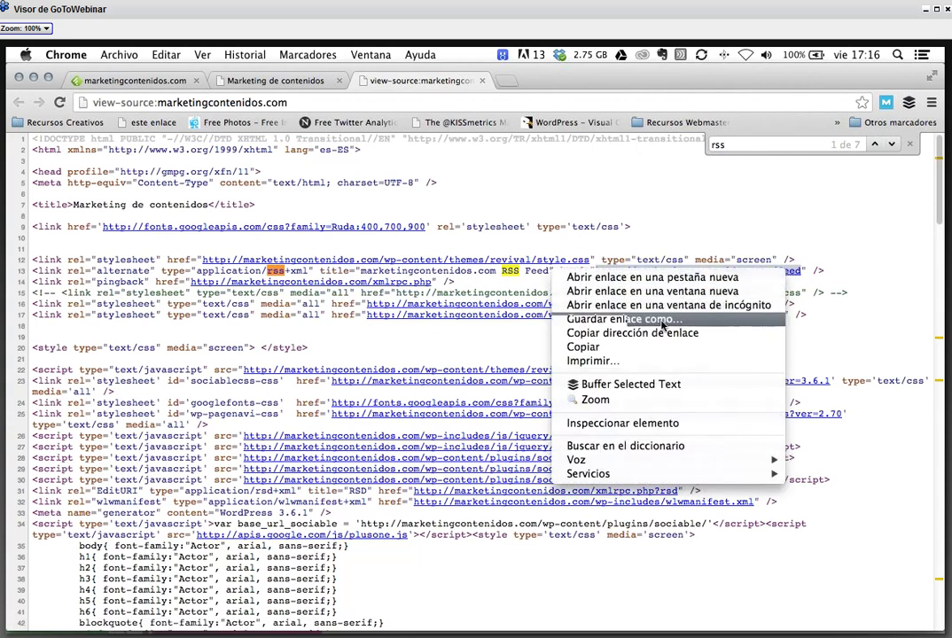
pyautogui.click(599, 352)
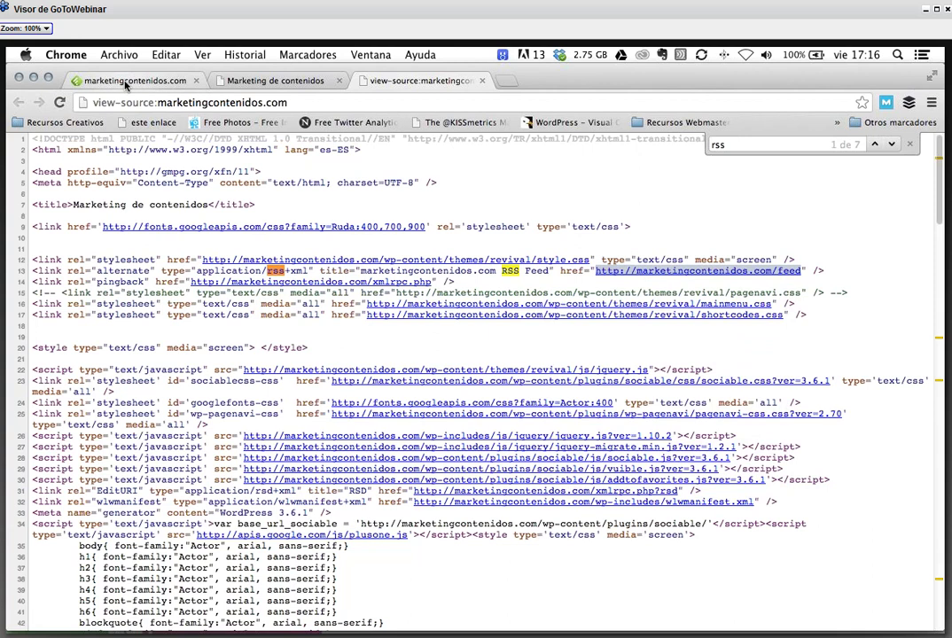
# - Paste the feed URL into Feedly's search and close the page-source tab
pyautogui.click(126, 81)
pyautogui.press('super+v')
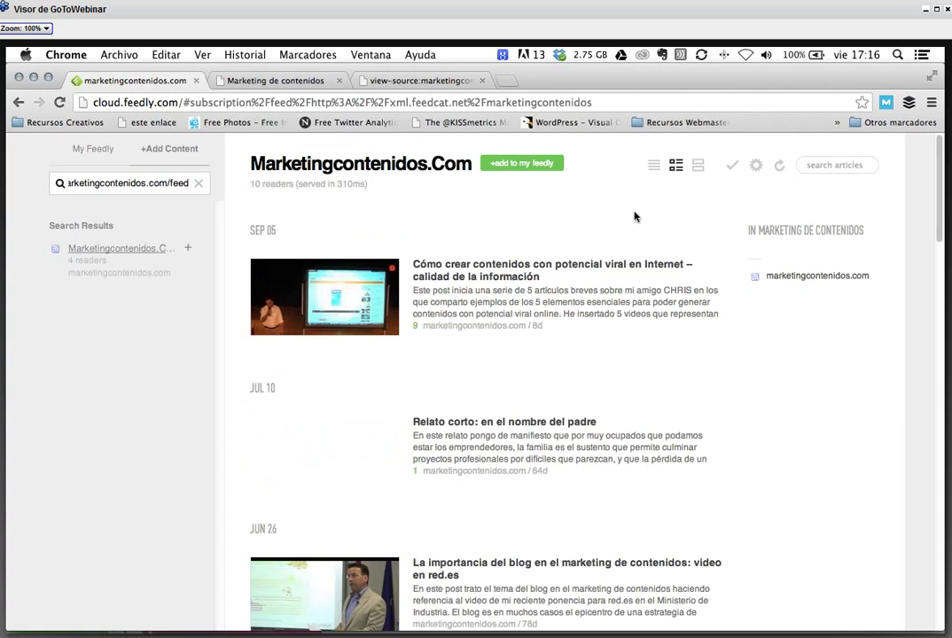
pyautogui.click(444, 84)
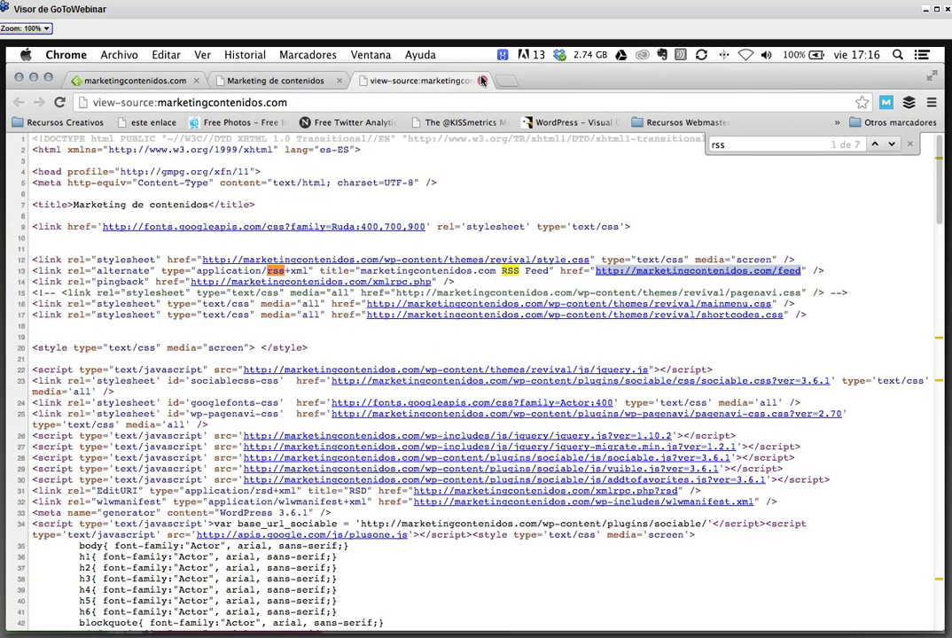
pyautogui.click(482, 81)
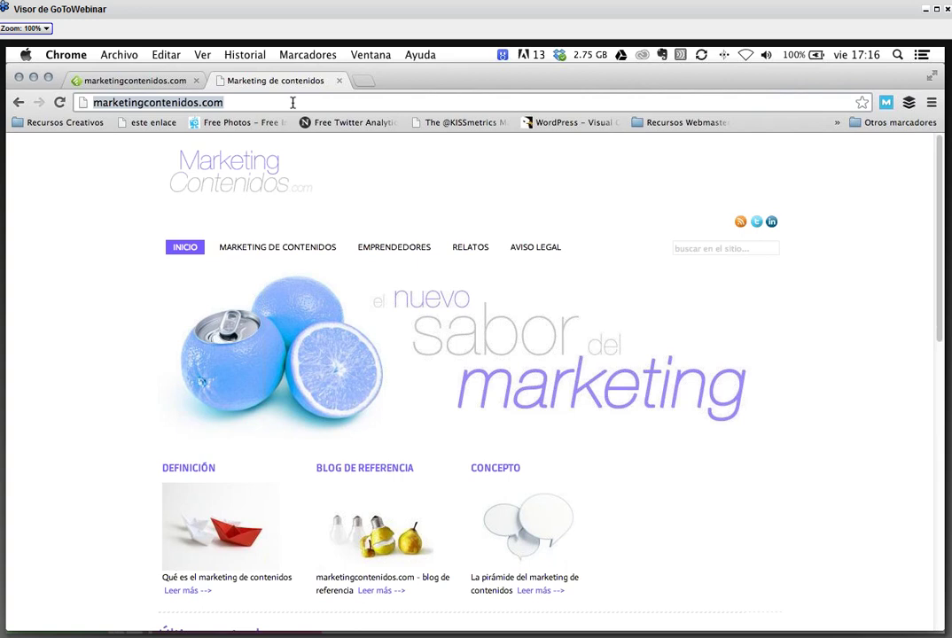
# - Load marketingguerrilla.es in the second tab and bring up the page's context menu
pyautogui.write('marke')
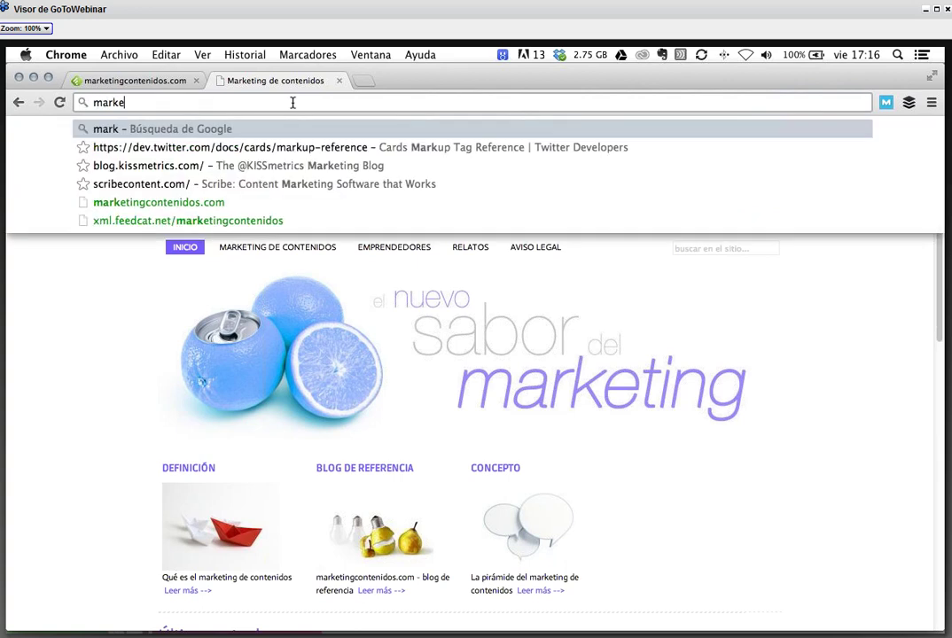
pyautogui.write('tingguerrilla.es')
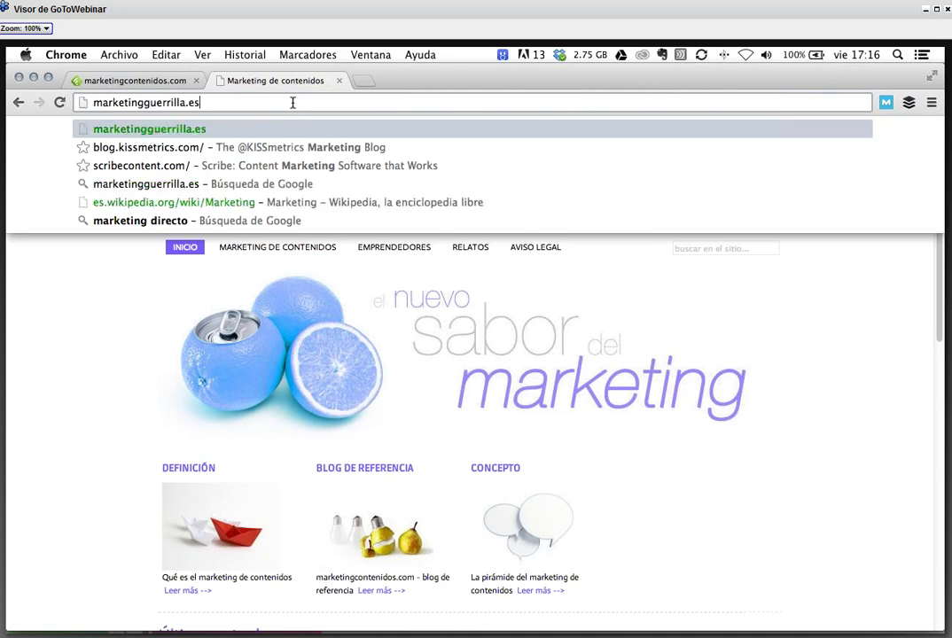
pyautogui.press('Return')
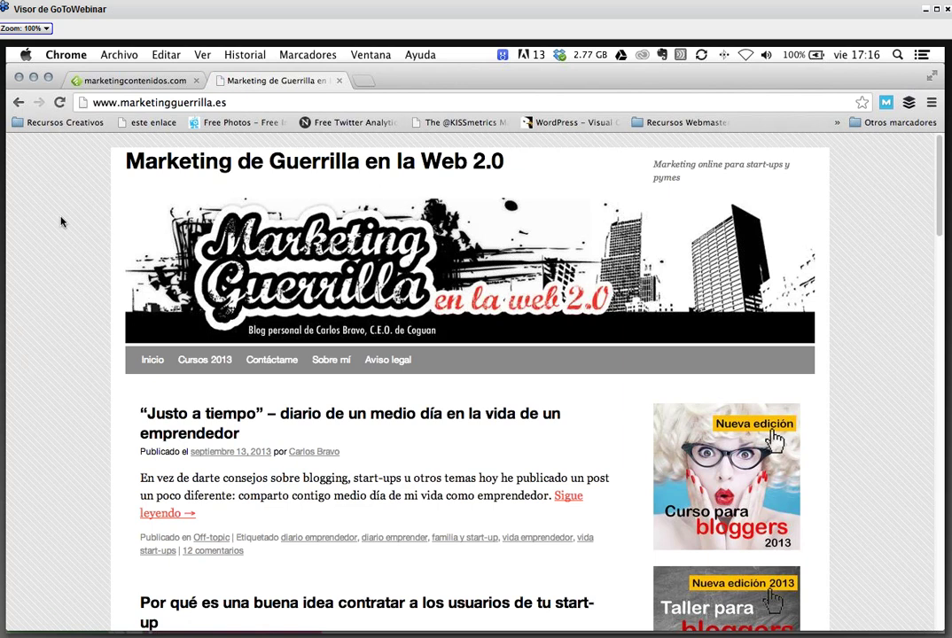
pyautogui.rightClick(60, 218)
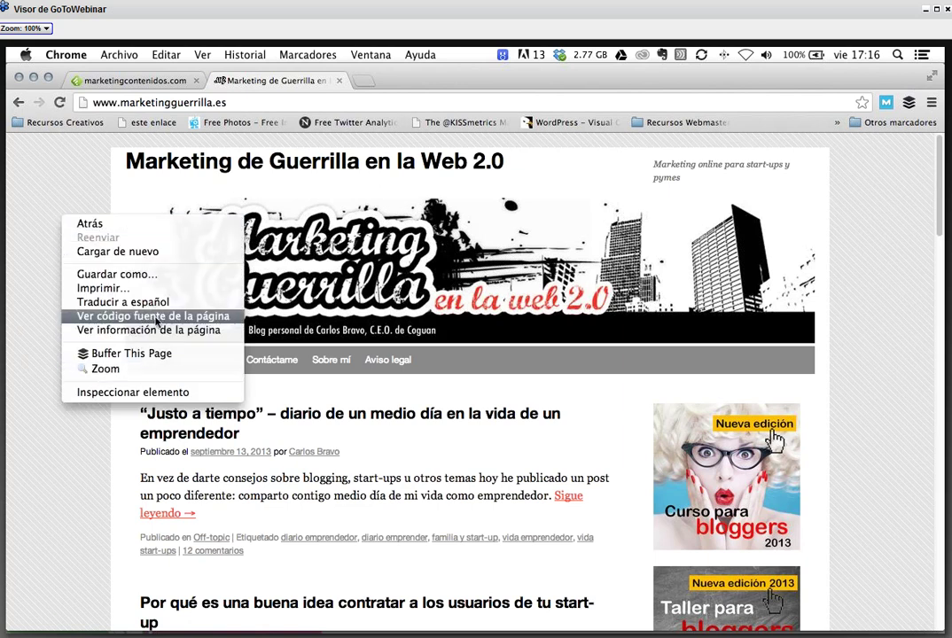
# - View the blog's page source and search it for 'rss'
pyautogui.click(210, 317)
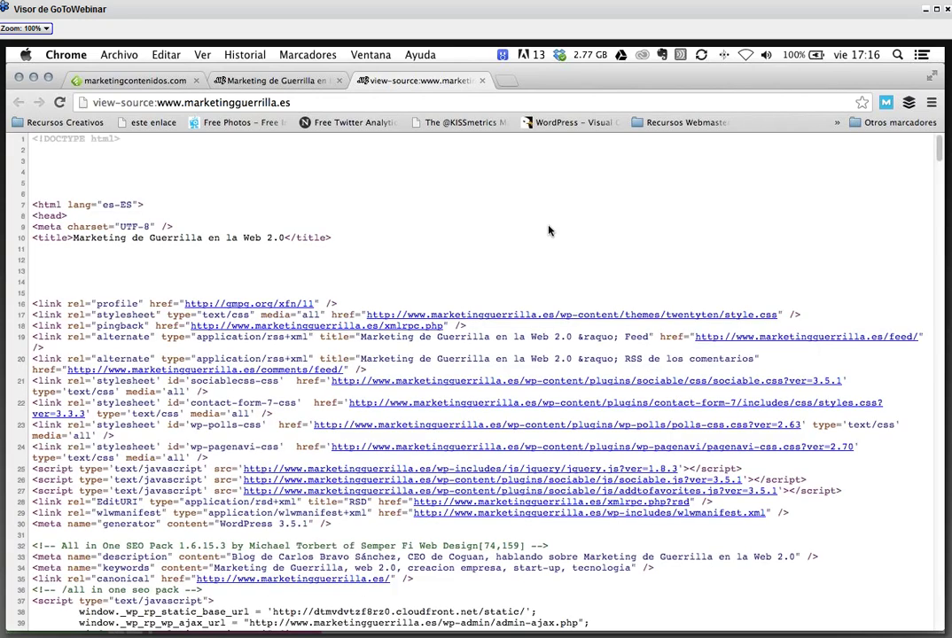
pyautogui.press('super+f')
pyautogui.write('rss')
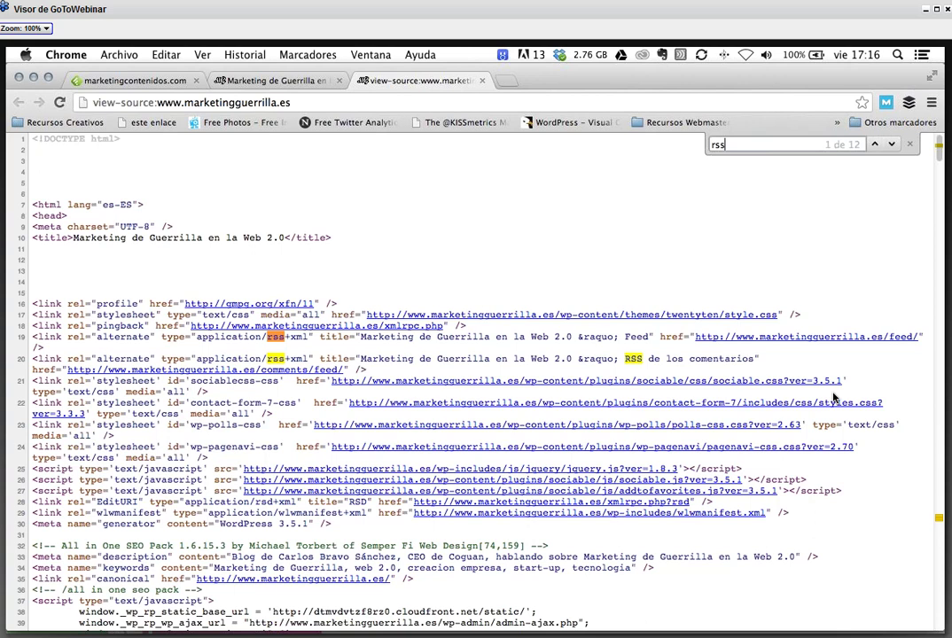
pyautogui.scroll(-2, 532, 354)
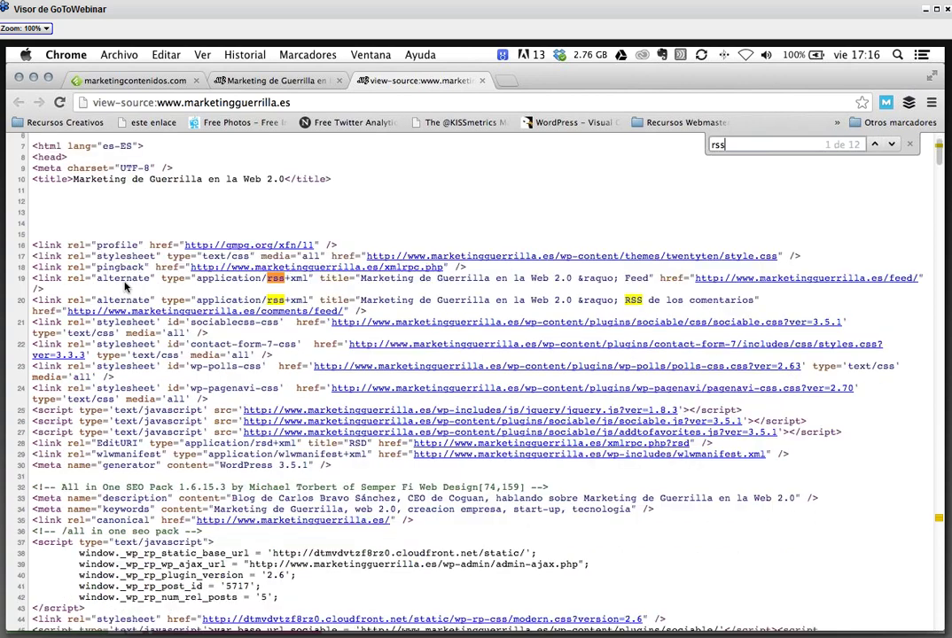
pyautogui.moveTo(35, 301); pyautogui.dragTo(296, 303)
pyautogui.click(343, 270)
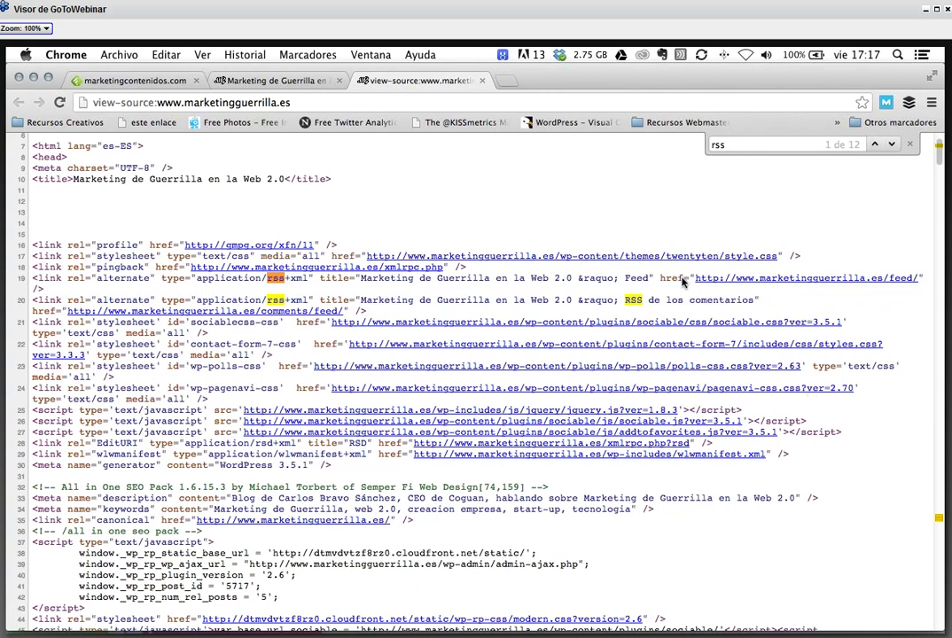
# - Select the RSS and comments feed links on lines 19–20, then close the source and return to Feedly
pyautogui.moveTo(197, 278); pyautogui.dragTo(493, 283)
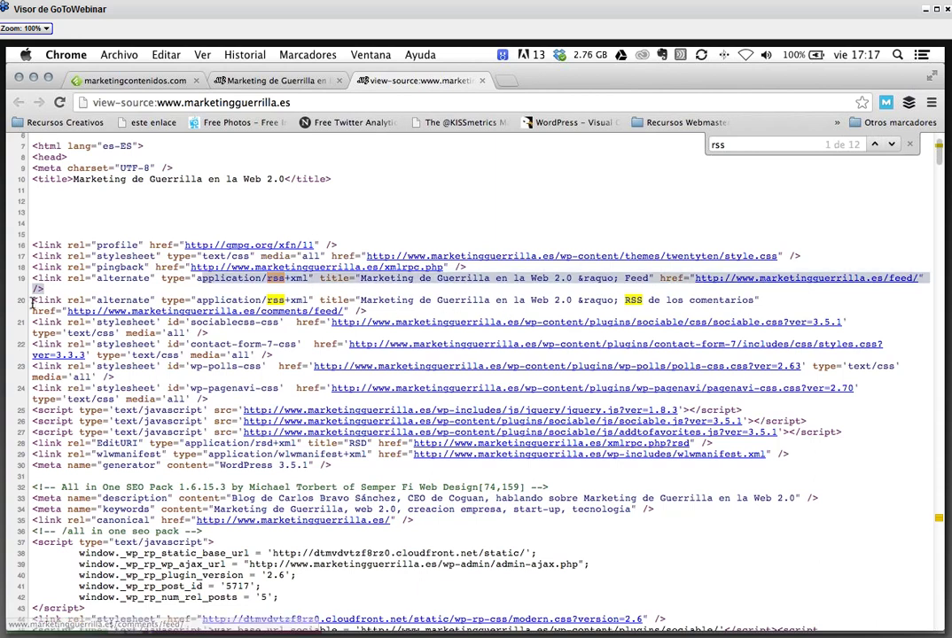
pyautogui.tripleClick(271, 303)
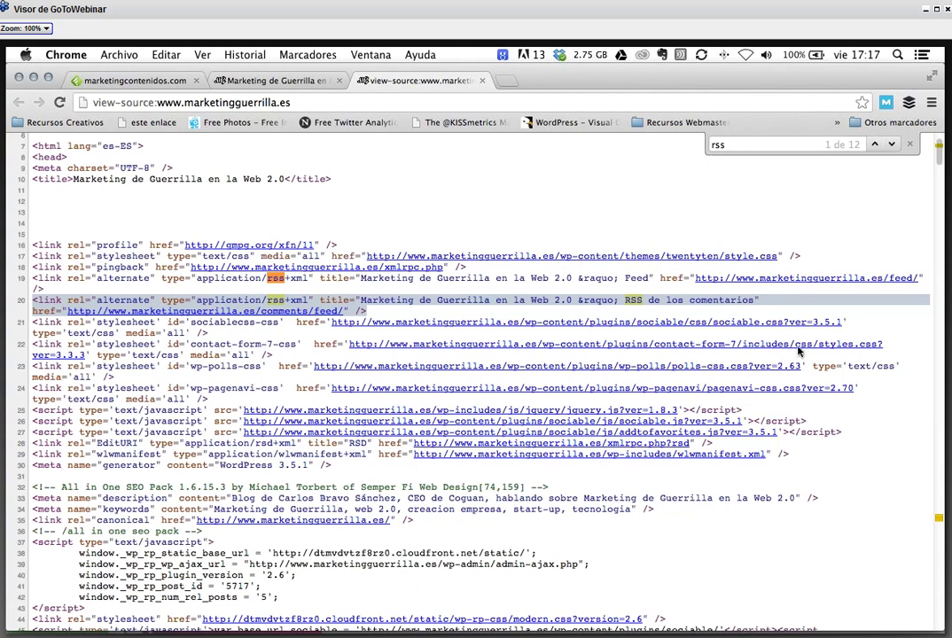
pyautogui.click(486, 223)
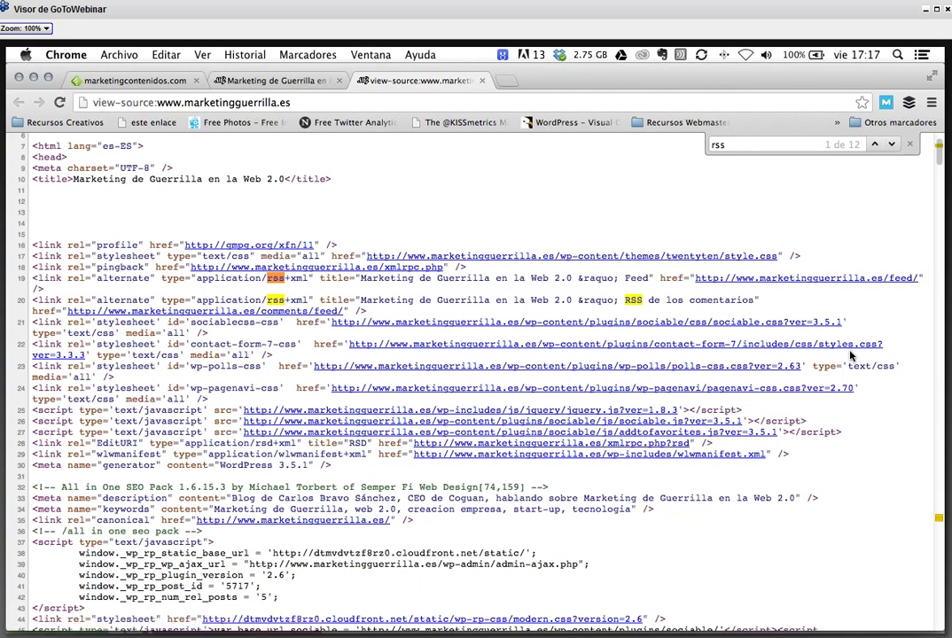
pyautogui.click(483, 80)
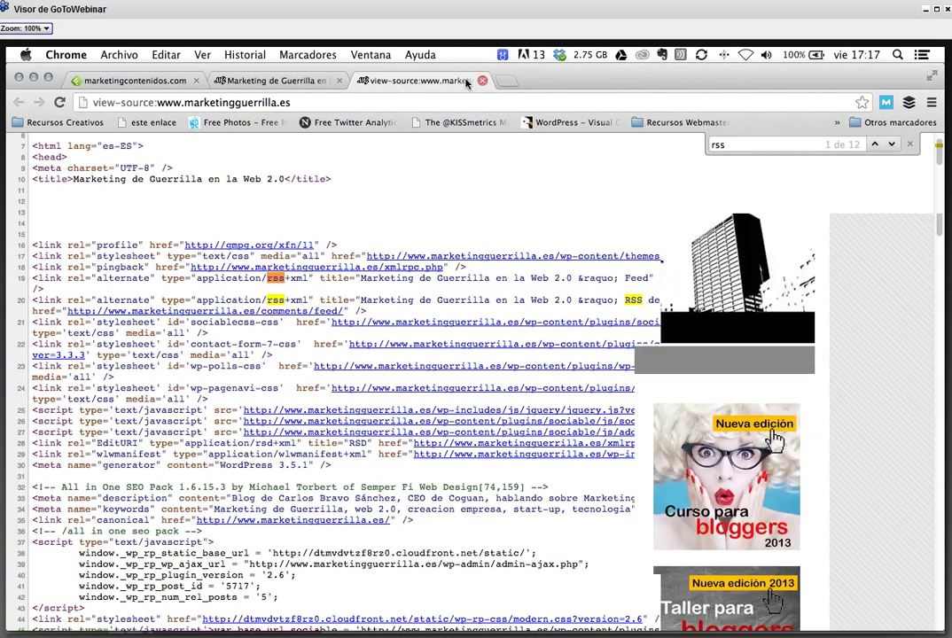
pyautogui.press('super+1')
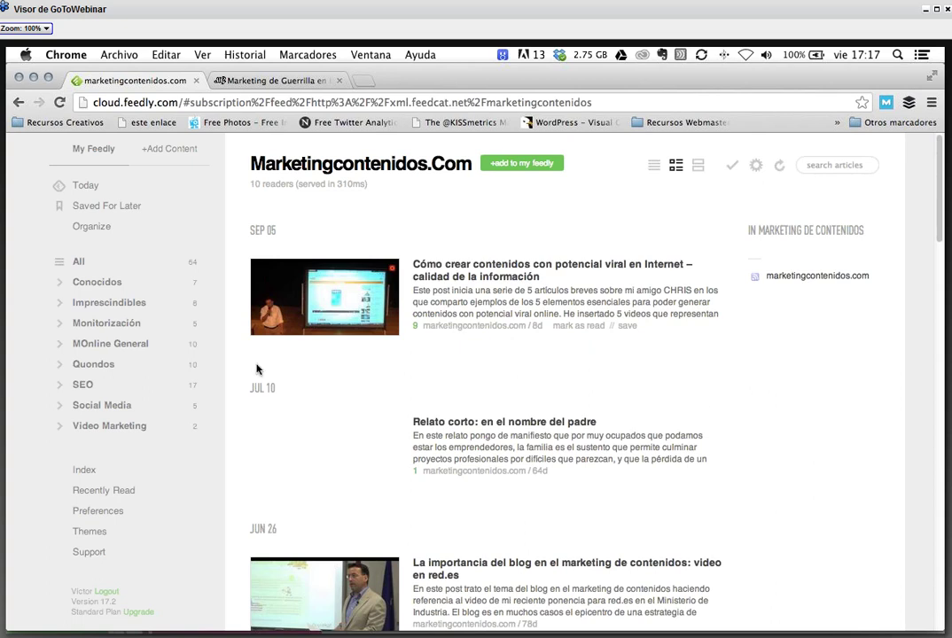
# - Scroll through Feedly's Today articles, then open the Saved For Later list
pyautogui.click(97, 187)
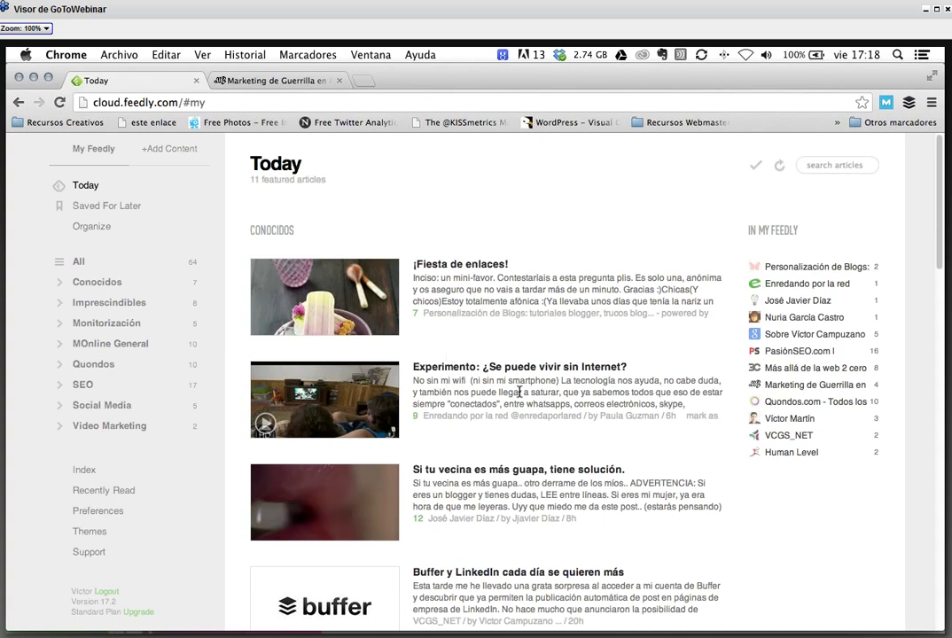
pyautogui.scroll(-1, 519, 392)
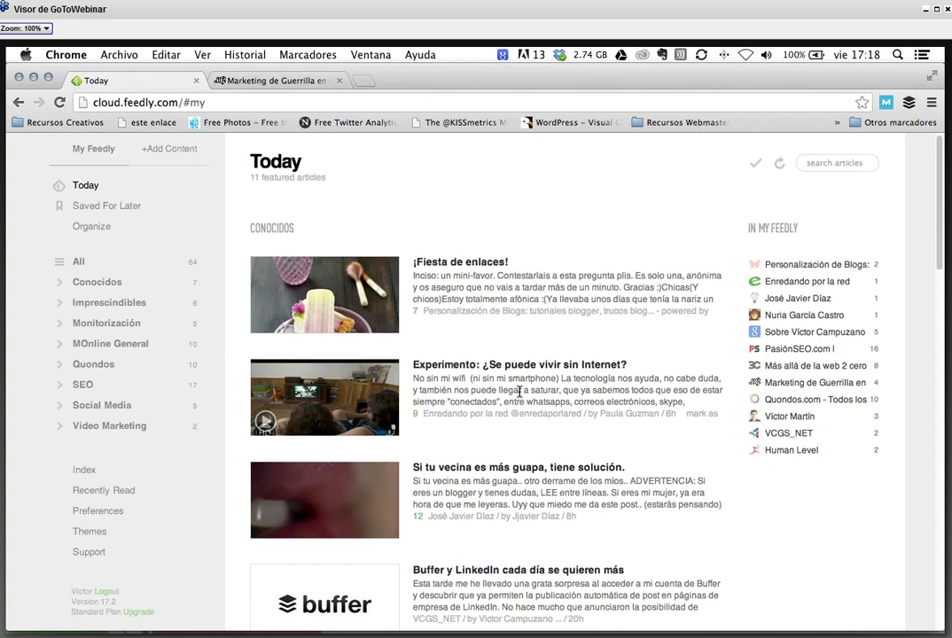
pyautogui.scroll(-2, 520, 394)
pyautogui.scroll(-5, 519, 396)
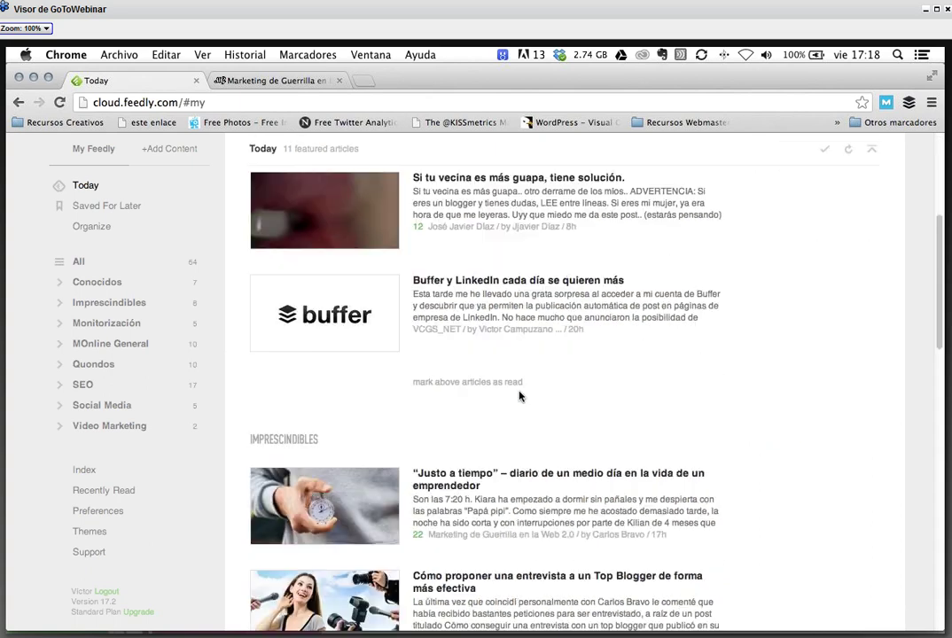
pyautogui.scroll(3, 519, 394)
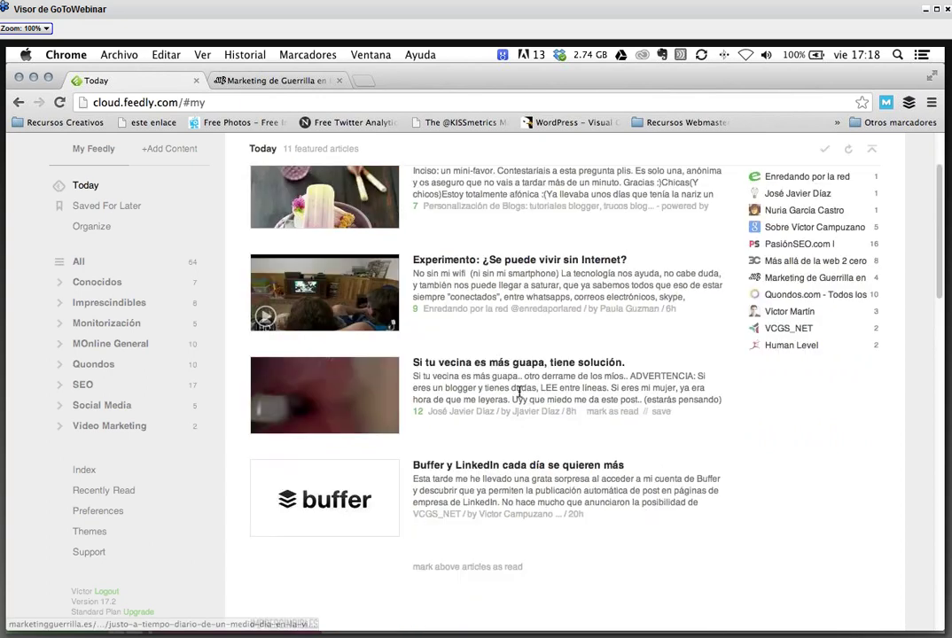
pyautogui.scroll(2, 519, 394)
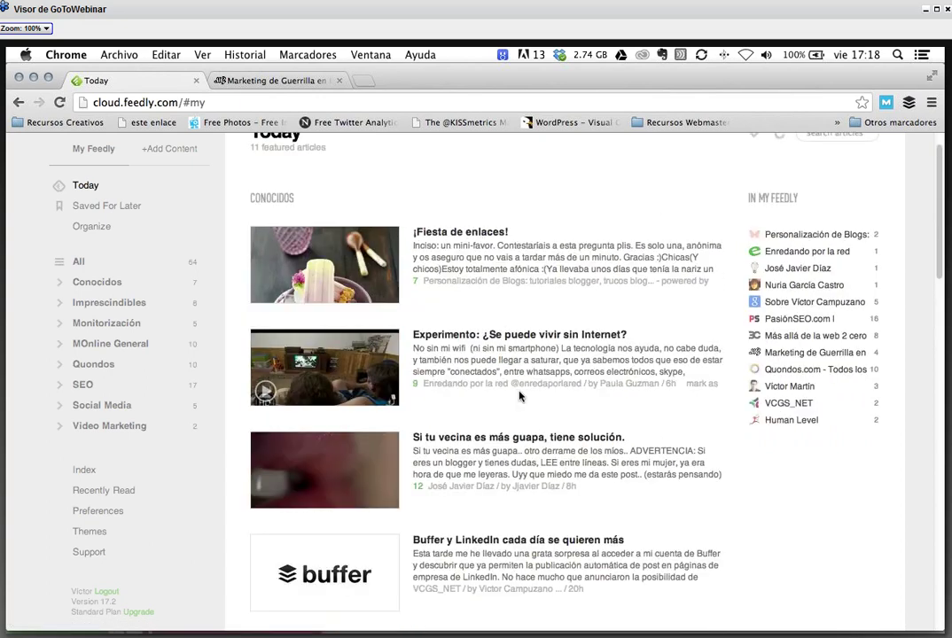
pyautogui.scroll(-1, 519, 396)
pyautogui.scroll(-2, 519, 396)
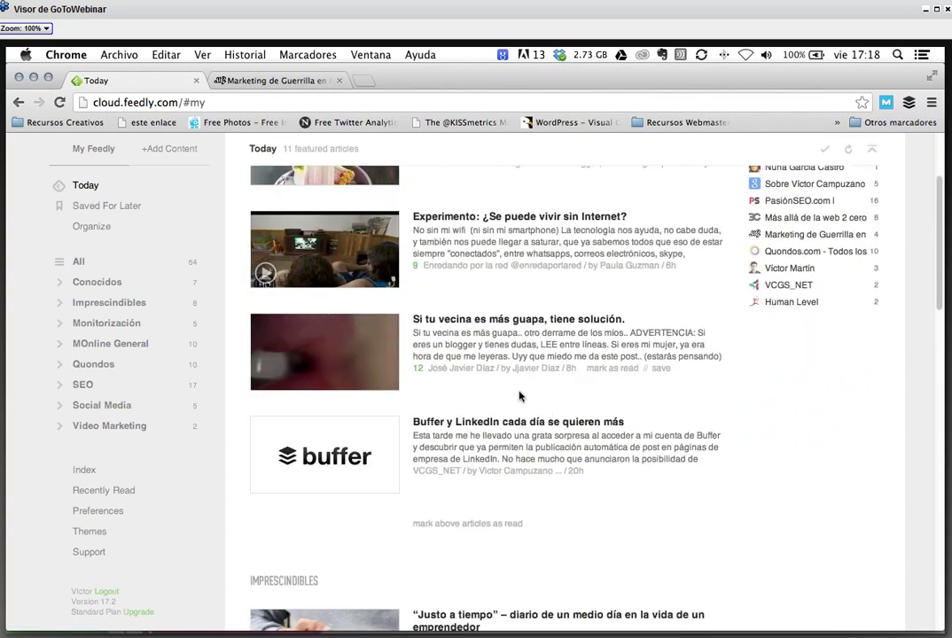
pyautogui.scroll(-4, 519, 396)
pyautogui.click(106, 209)
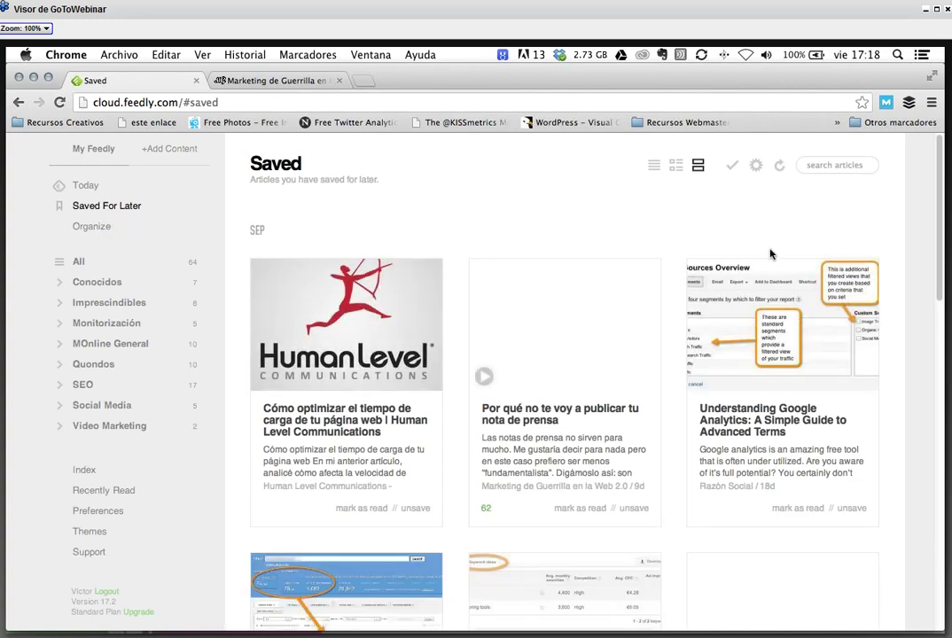
# - Return to Feedly's Today page with its 11 featured articles
pyautogui.click(110, 186)
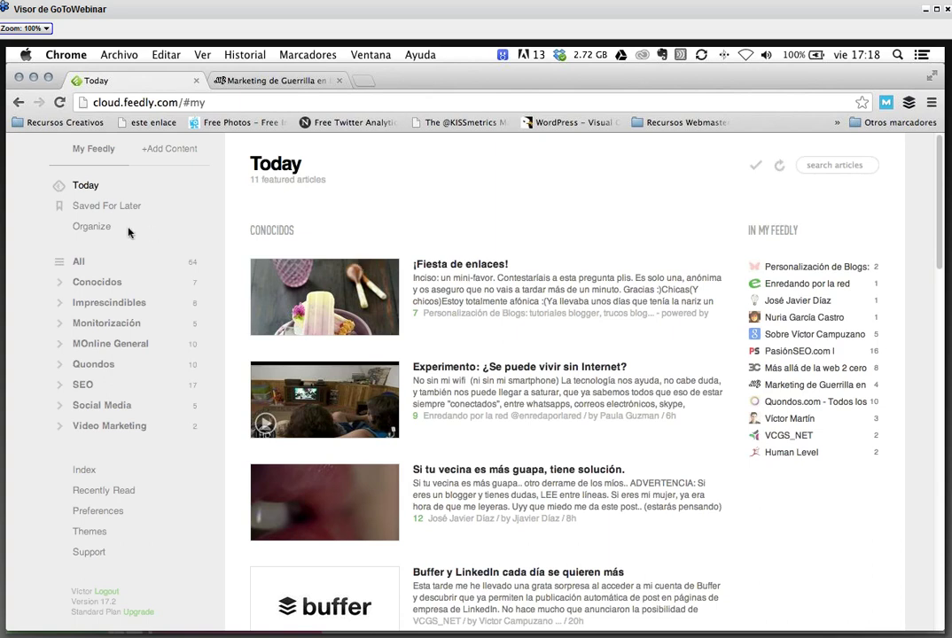
# - Read the ¡Fiesta de enlaces! article and save it for later
pyautogui.click(485, 266)
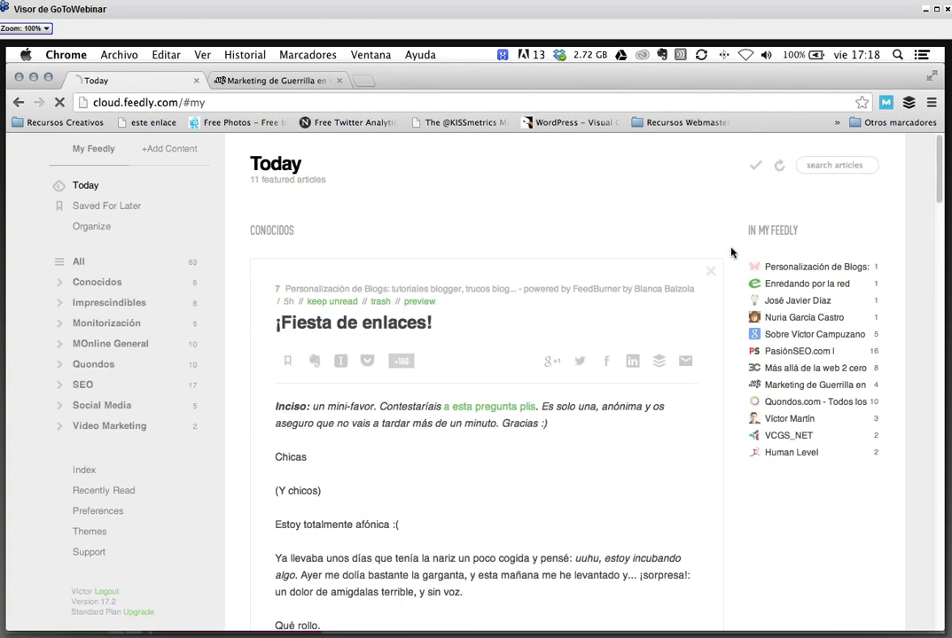
pyautogui.scroll(-1, 575, 395)
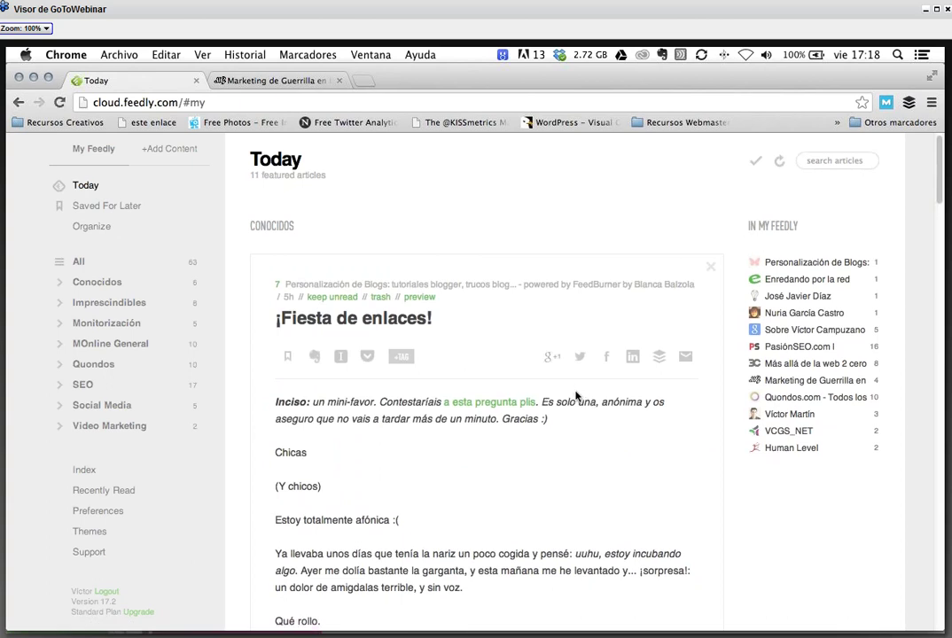
pyautogui.scroll(-1, 575, 395)
pyautogui.scroll(-2, 575, 395)
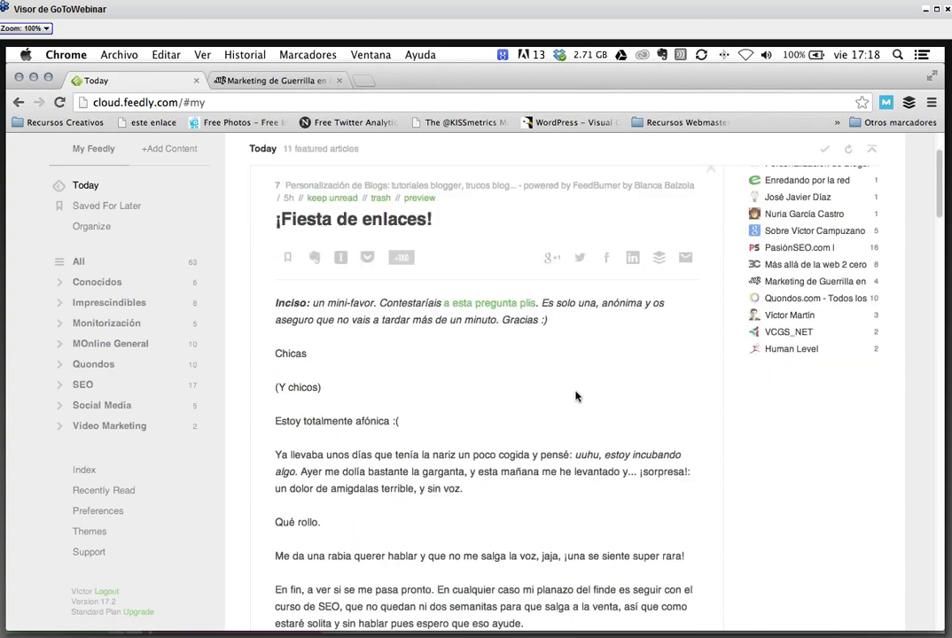
pyautogui.scroll(-15, 575, 395)
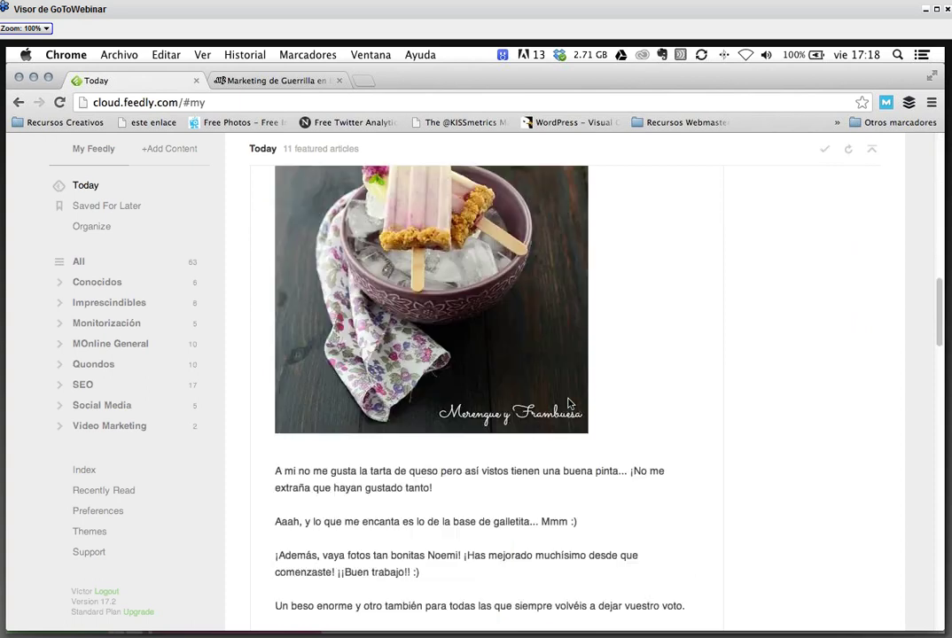
pyautogui.scroll(-6, 569, 403)
pyautogui.scroll(-8, 569, 403)
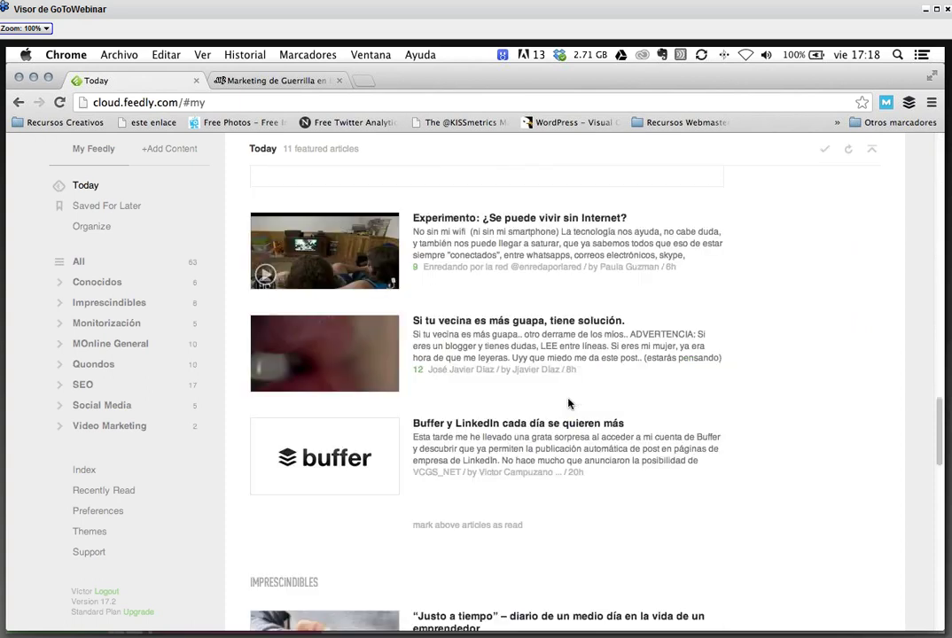
pyautogui.scroll(-4, 569, 403)
pyautogui.scroll(18, 569, 404)
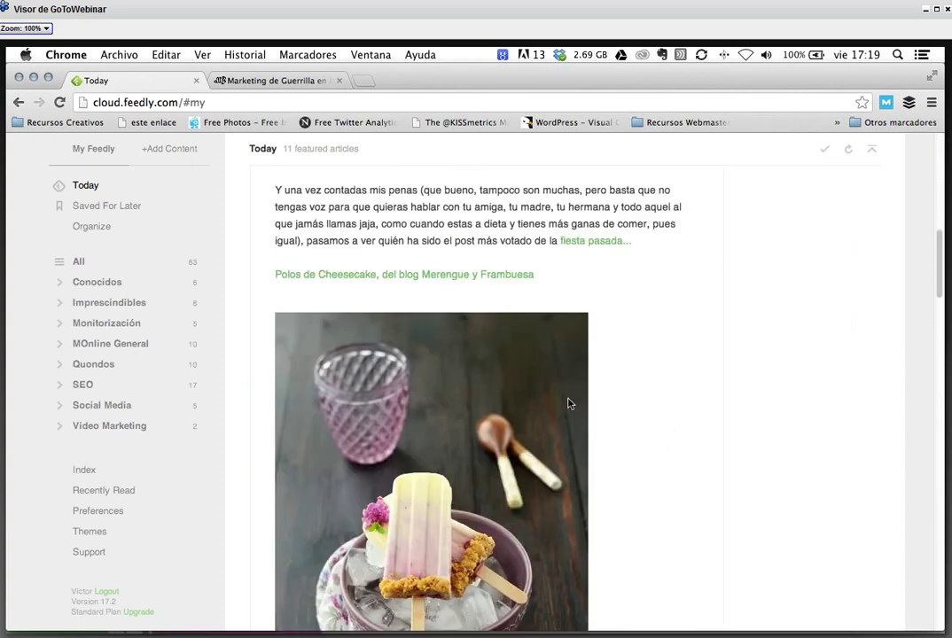
pyautogui.scroll(15, 476, 333)
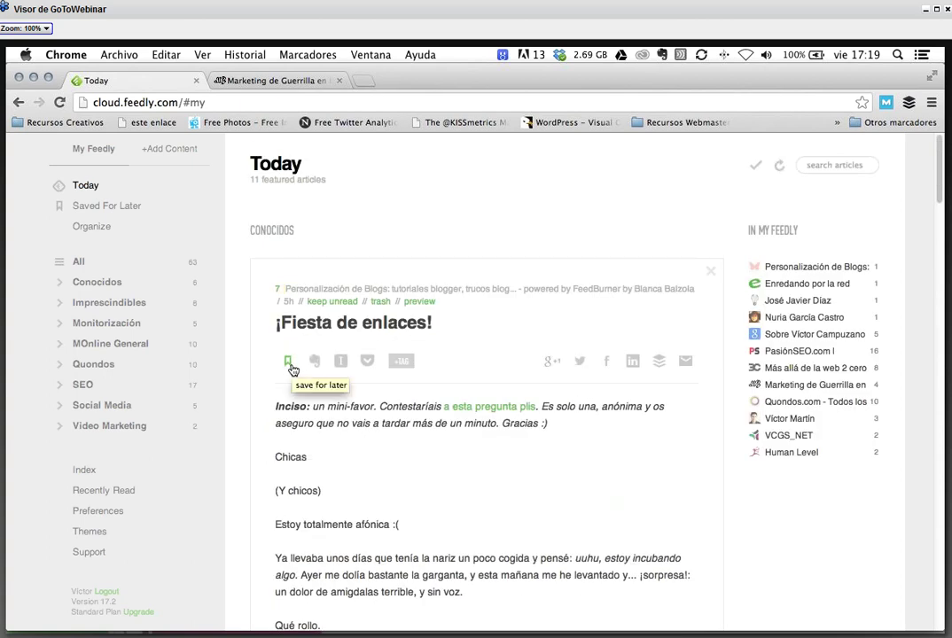
pyautogui.click(288, 363)
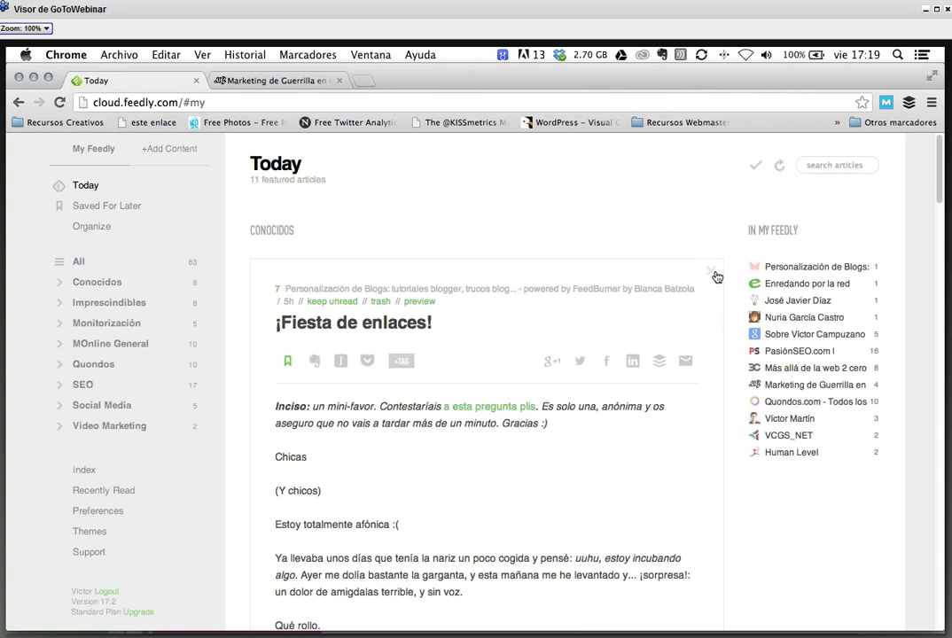
# - View the saved articles, passing through All unread and back
pyautogui.click(130, 214)
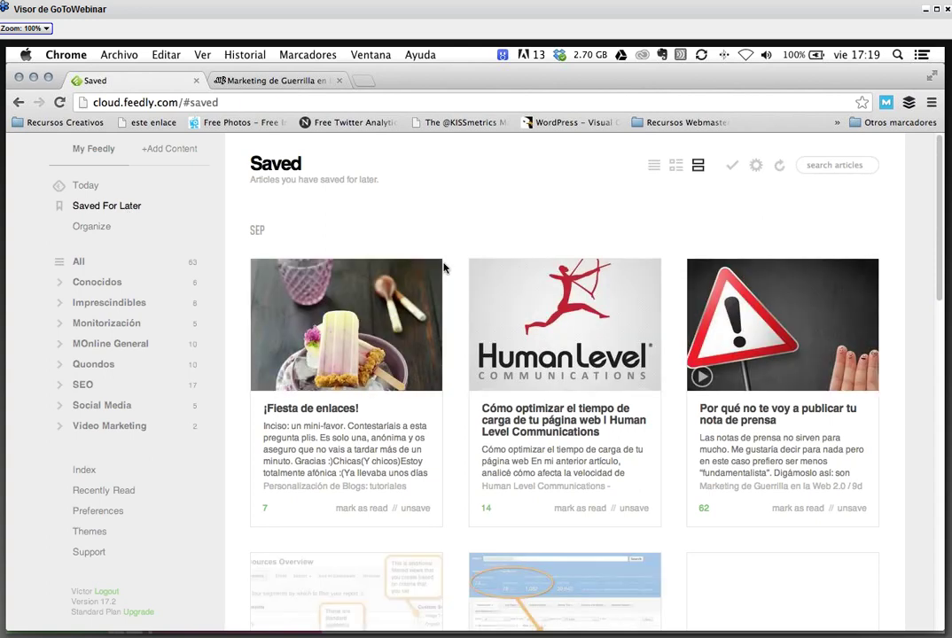
pyautogui.click(115, 263)
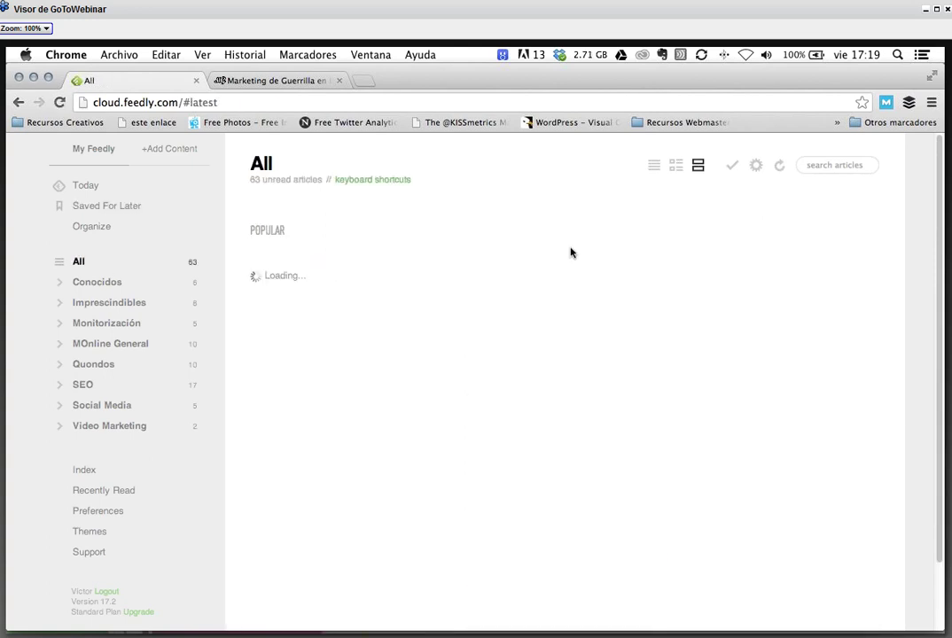
pyautogui.click(122, 208)
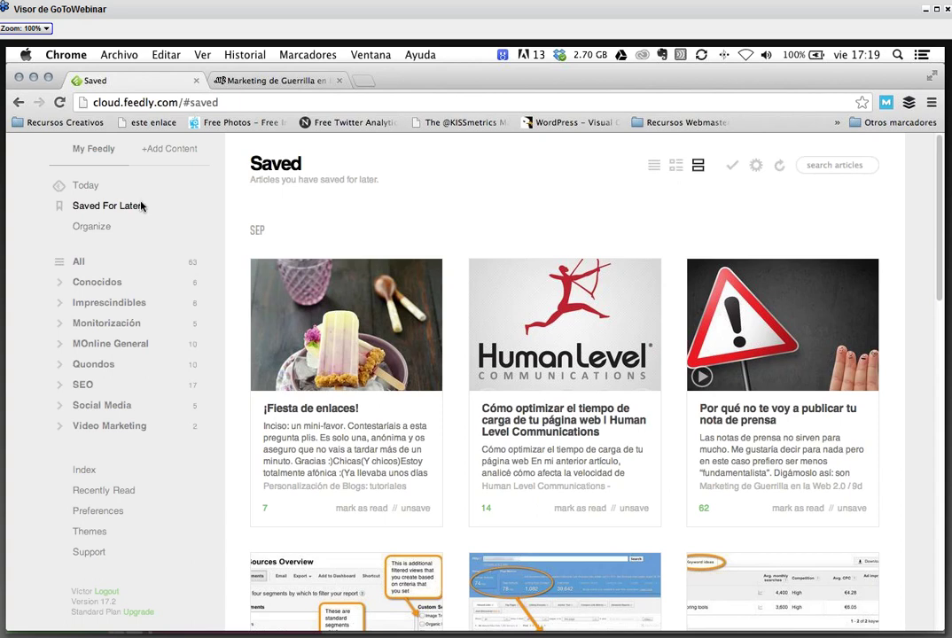
# - Find the marketingcontenidos.com feed in add-content search, then cancel the Add A New Source form
pyautogui.click(160, 153)
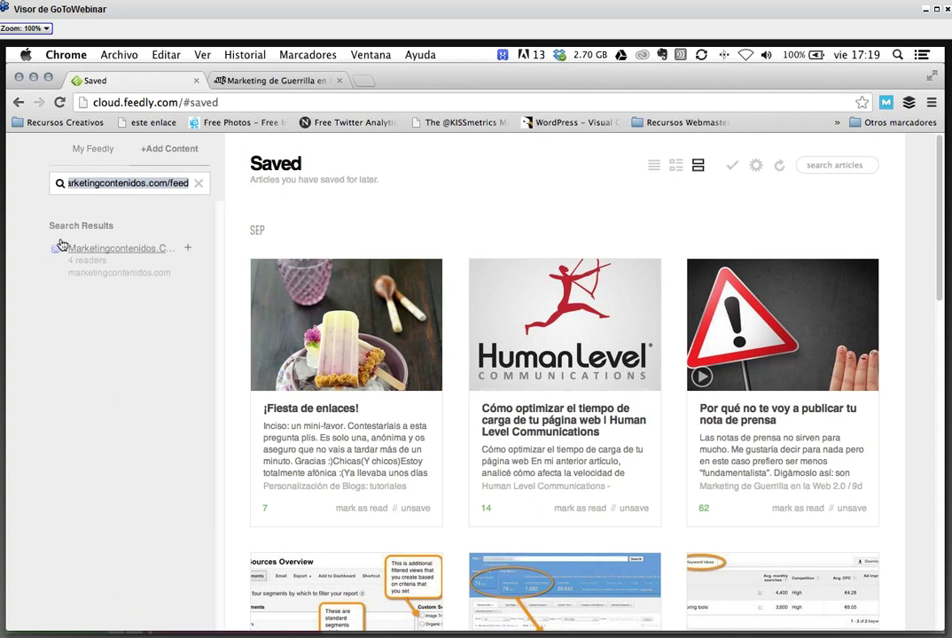
pyautogui.click(188, 256)
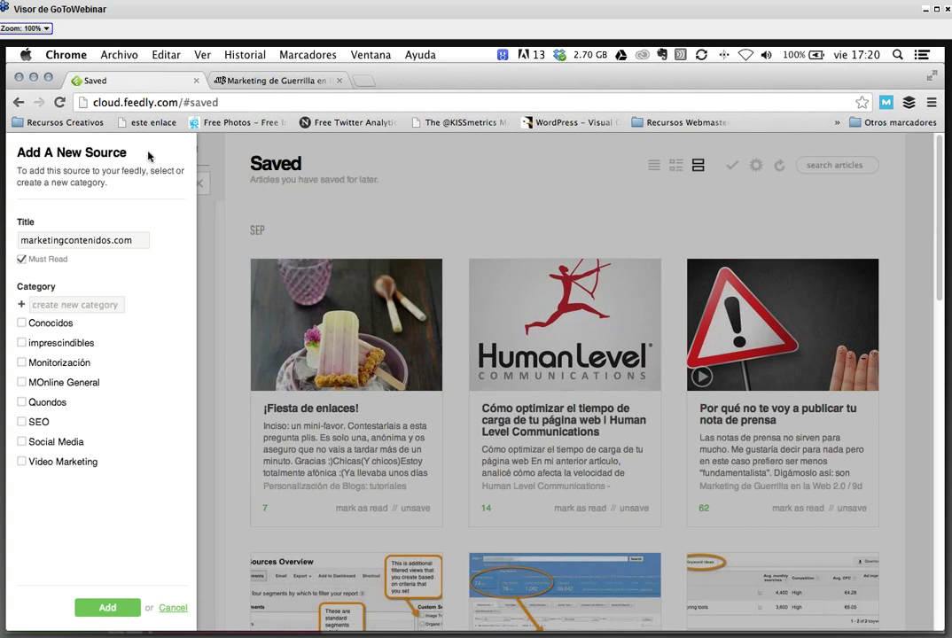
pyautogui.click(172, 607)
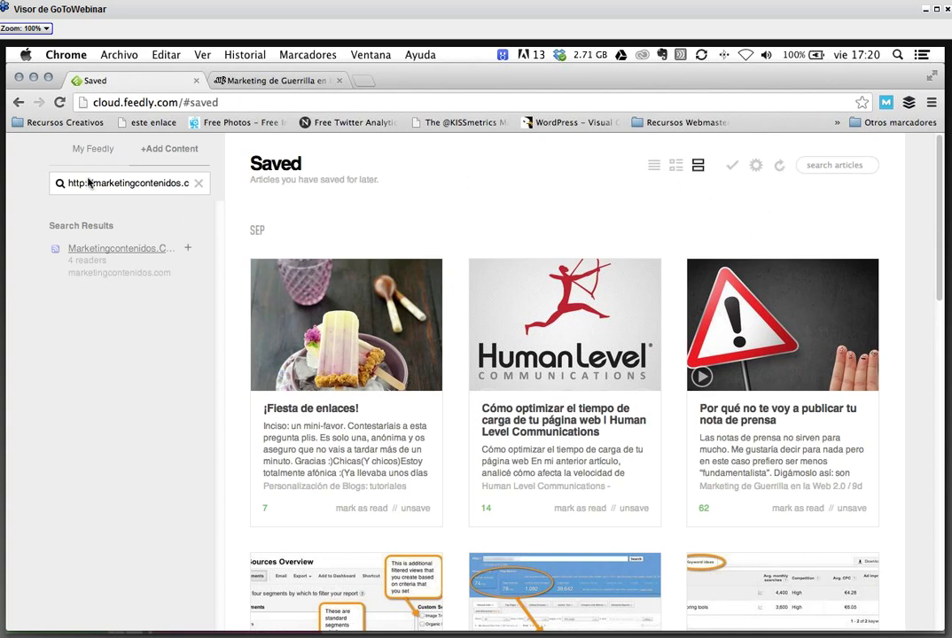
# - Switch Feedly's saved articles from Title Only to the list-with-thumbnails view
pyautogui.click(78, 140)
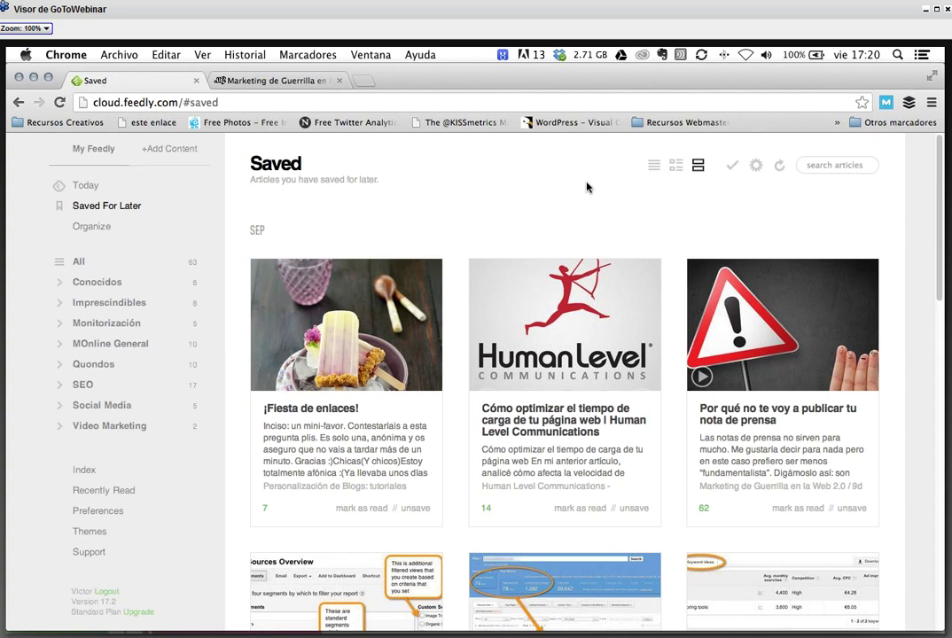
pyautogui.click(655, 168)
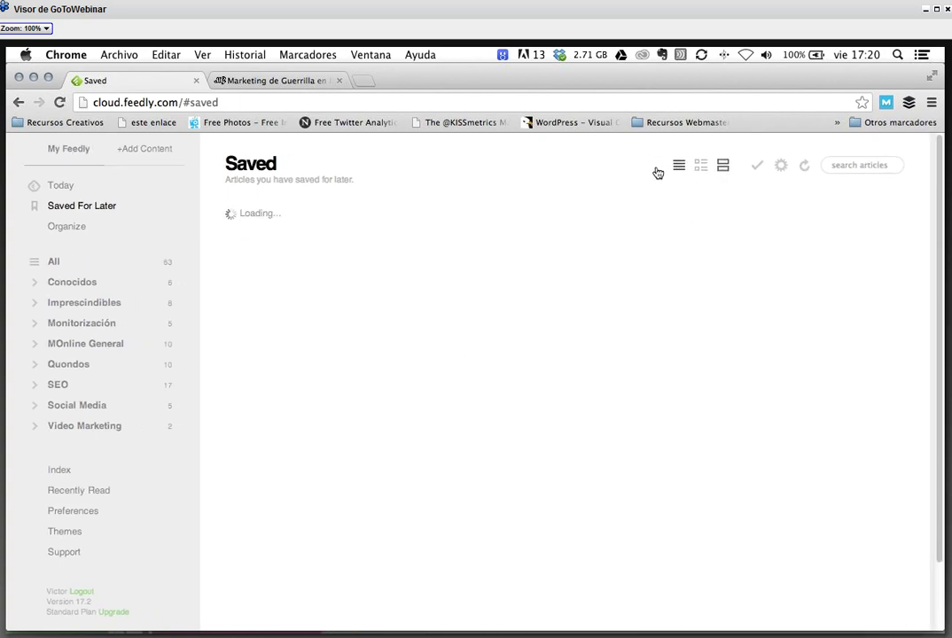
pyautogui.click(705, 168)
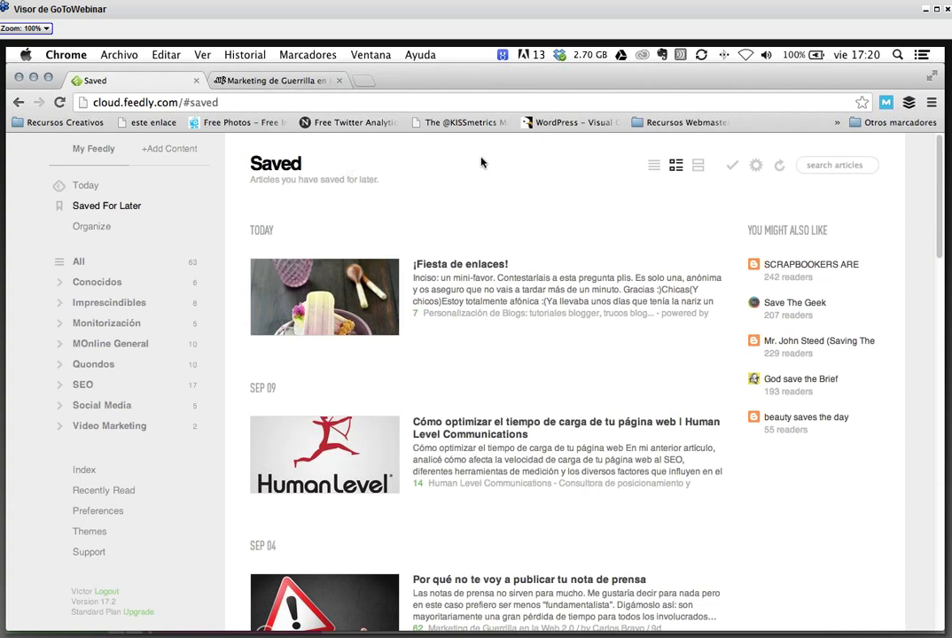
# - In the second tab, try tweroid.com, then search Google for 'tweroid'
pyautogui.click(291, 83)
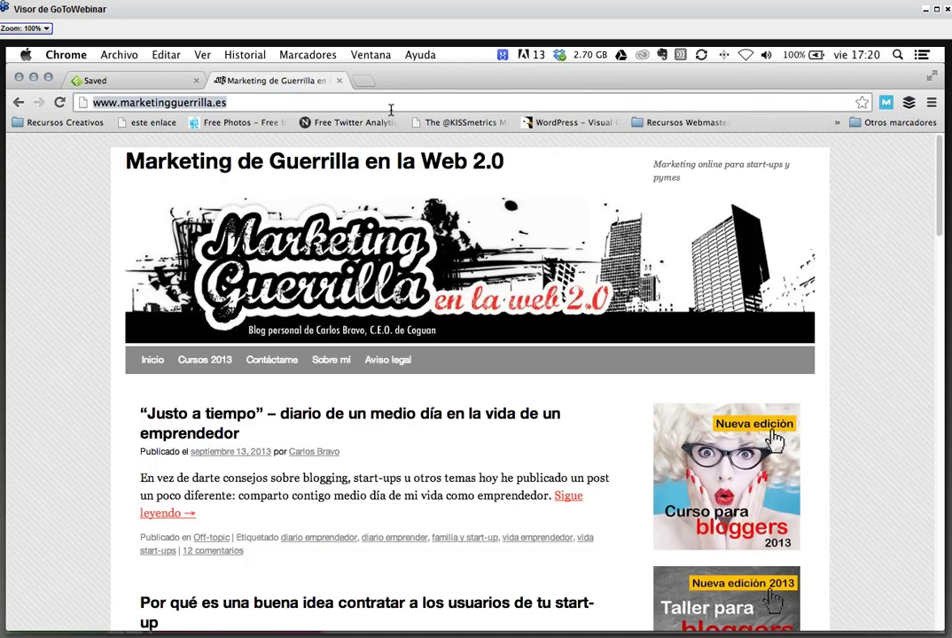
pyautogui.write('tweroid.com')
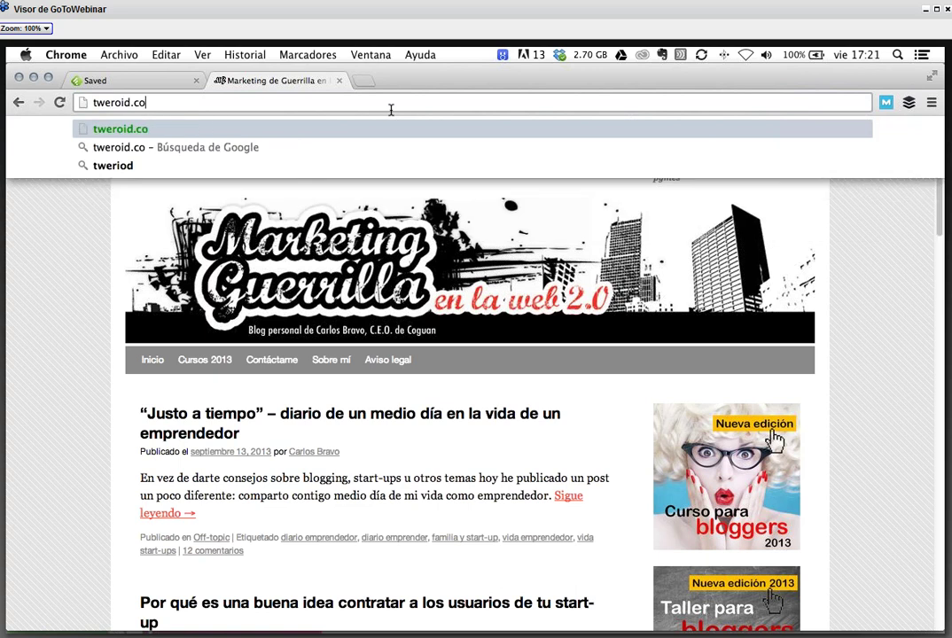
pyautogui.press('Return')
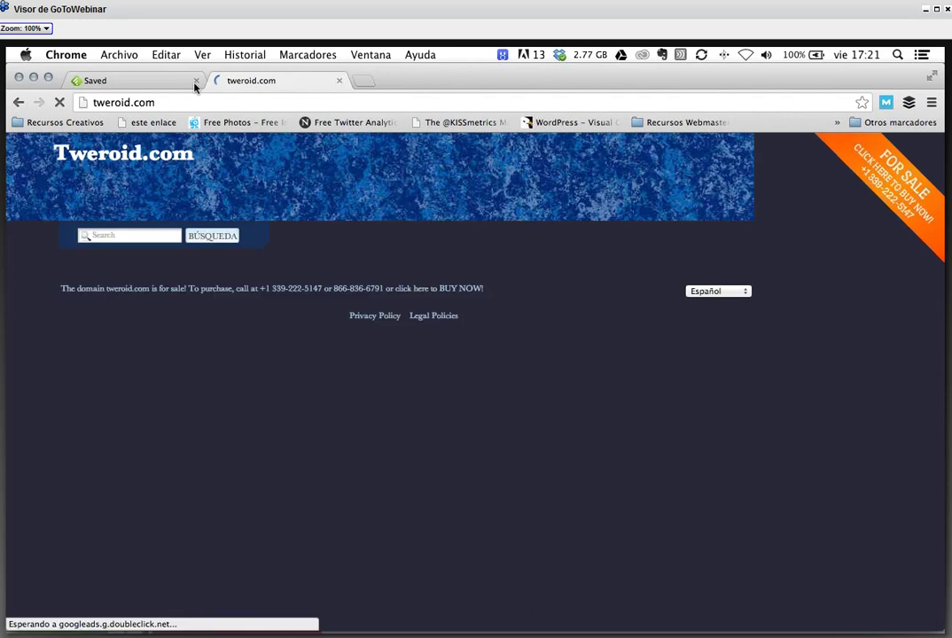
pyautogui.click(171, 101)
pyautogui.write('twero')
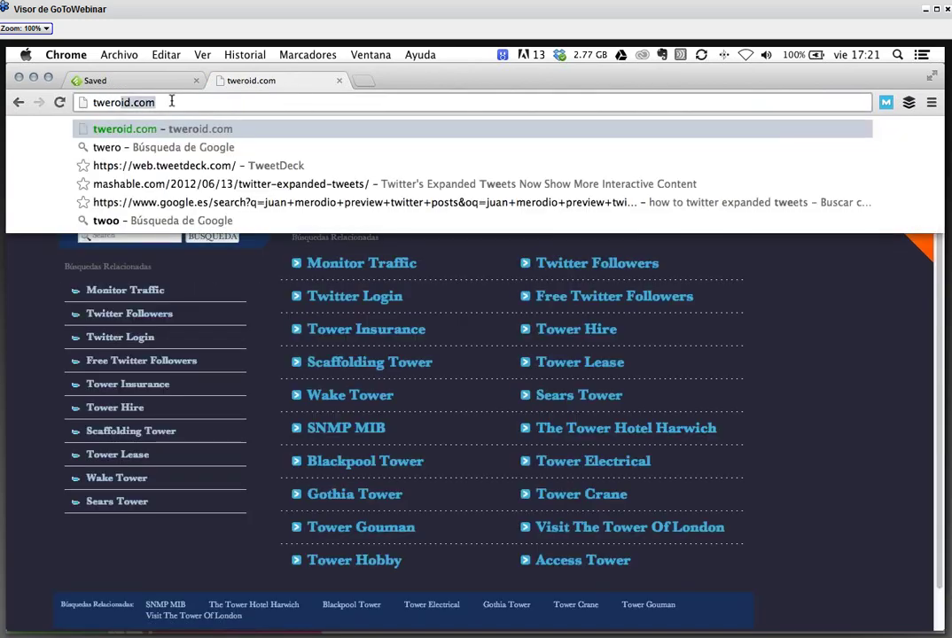
pyautogui.write('id')
pyautogui.press('Return')
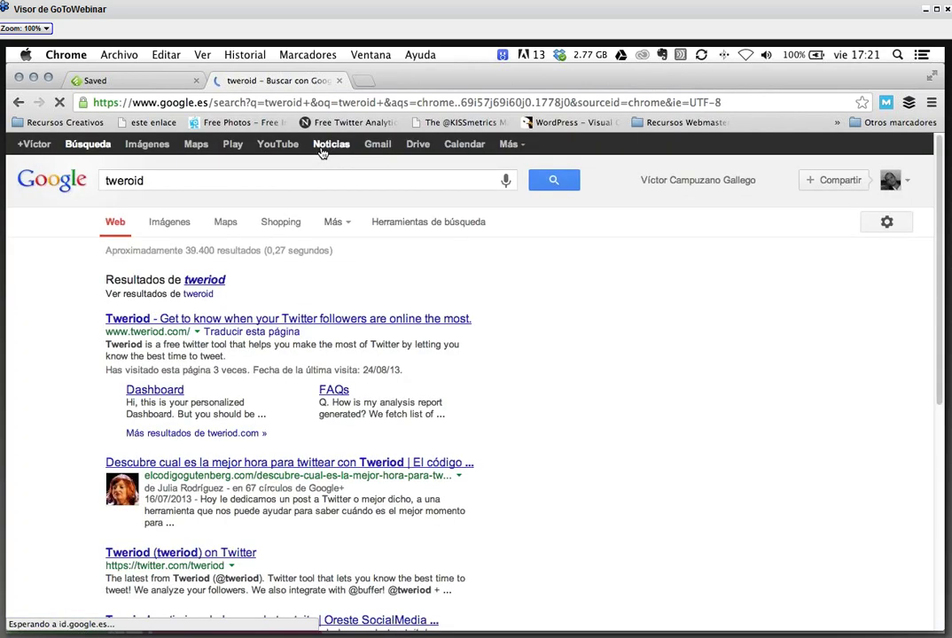
# - Open tweriod.com from the corrected 'tweriod' results and start Sign Up With Twitter
pyautogui.click(205, 279)
pyautogui.click(140, 281)
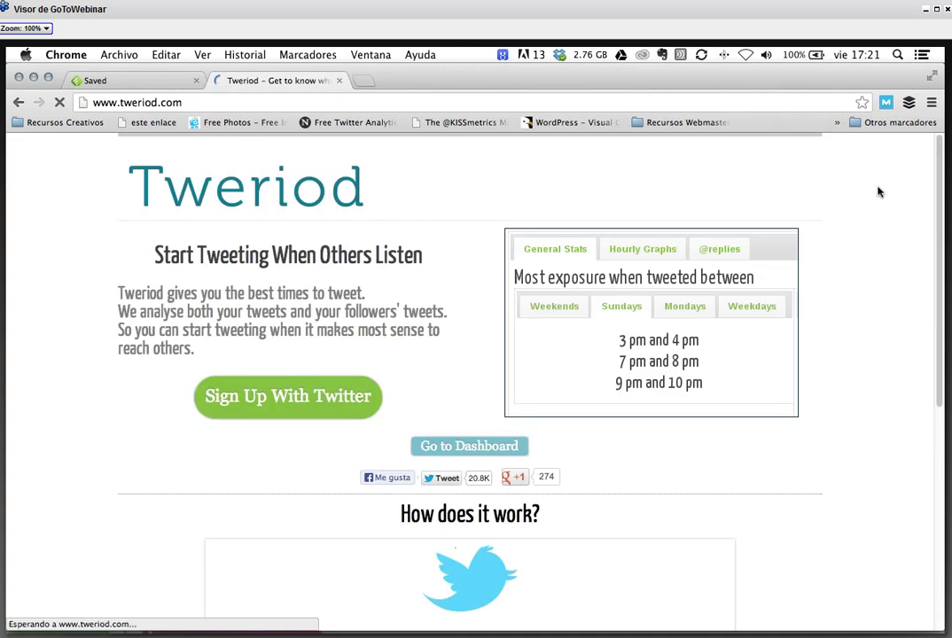
pyautogui.scroll(-2, 401, 298)
pyautogui.scroll(2, 401, 295)
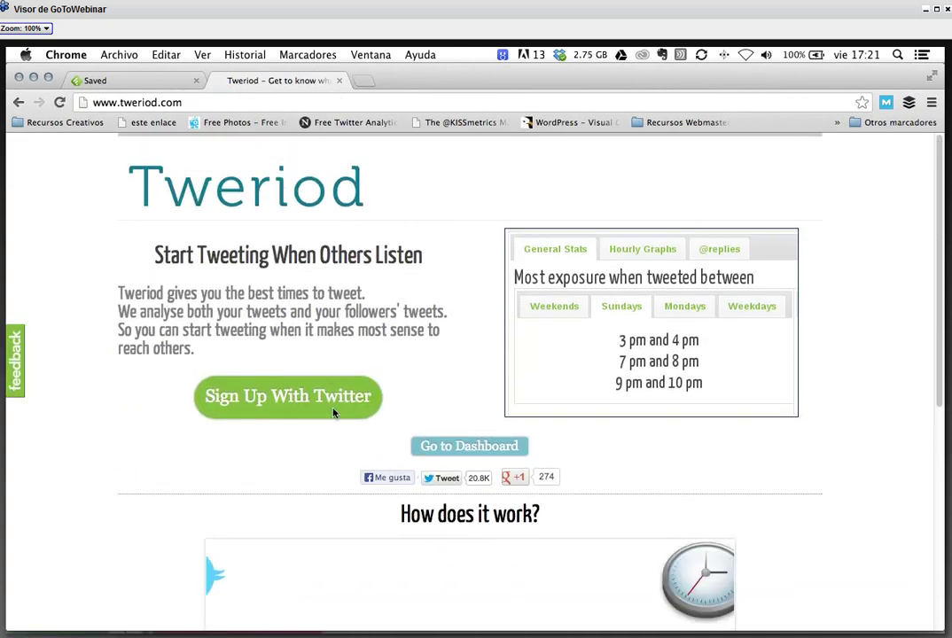
pyautogui.click(296, 398)
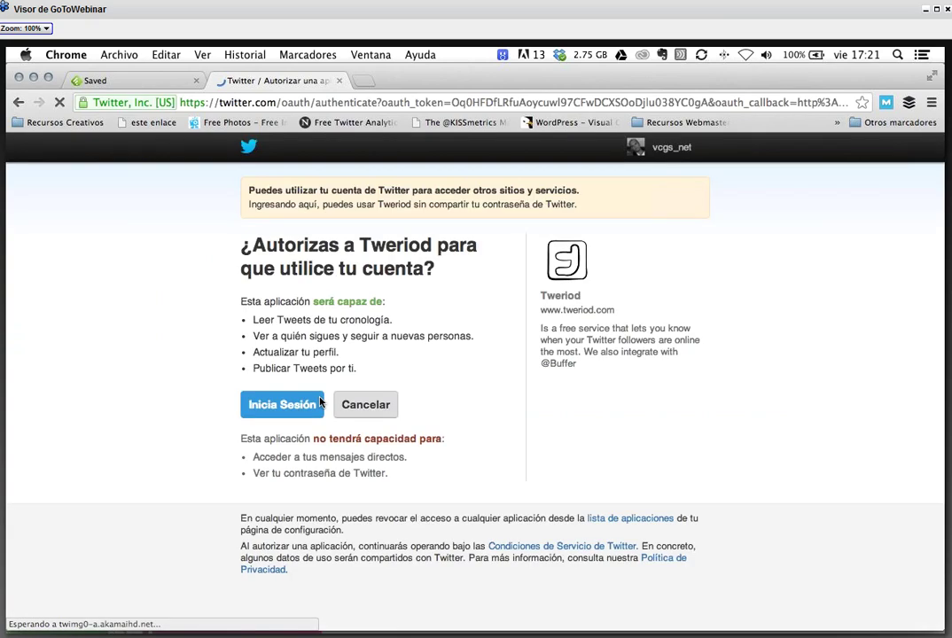
# - Authorize Tweriod on Twitter, load socialbro in a new tab, and open Tweriod's free analysis
pyautogui.click(320, 401)
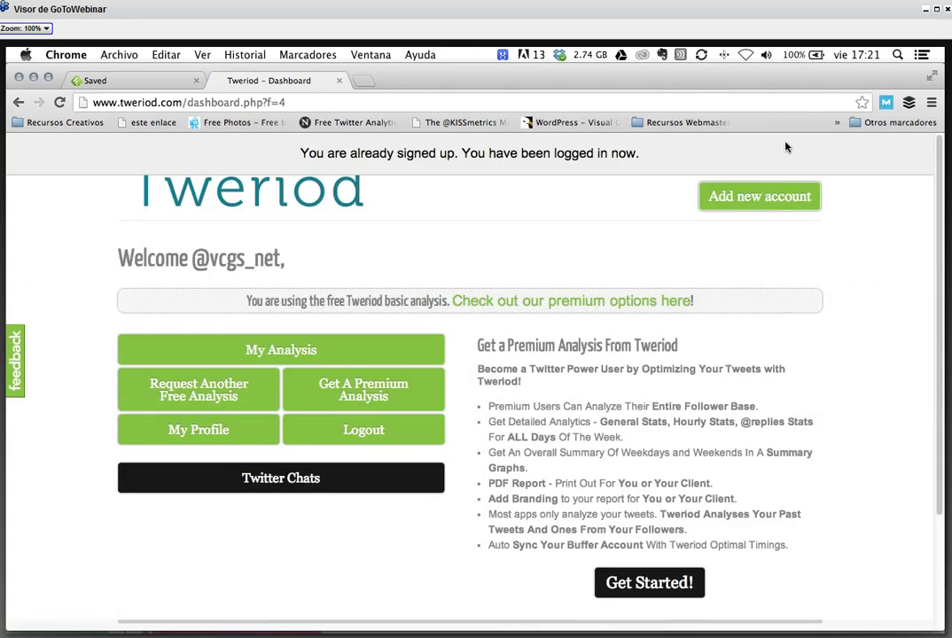
pyautogui.click(363, 84)
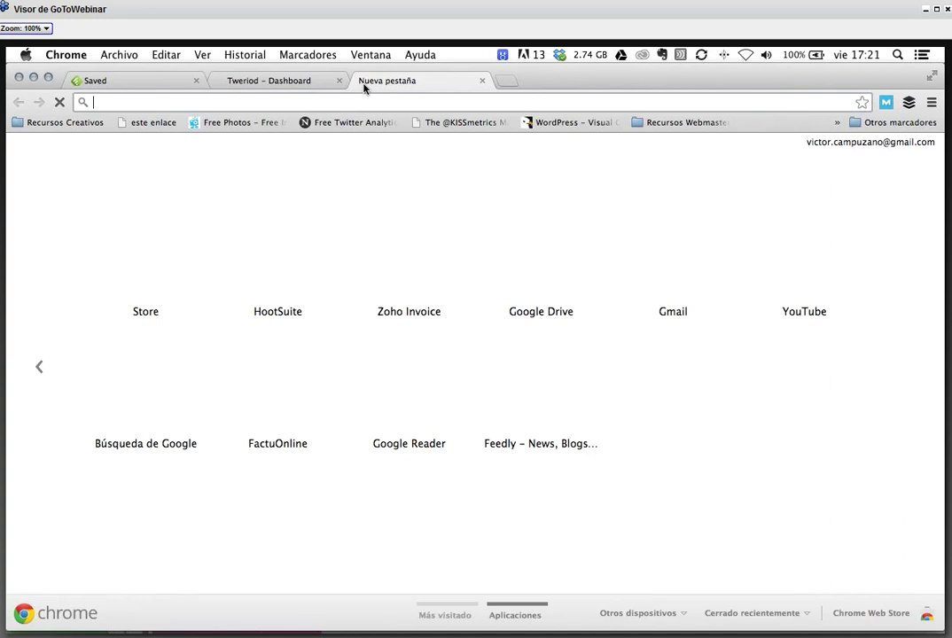
pyautogui.write('so')
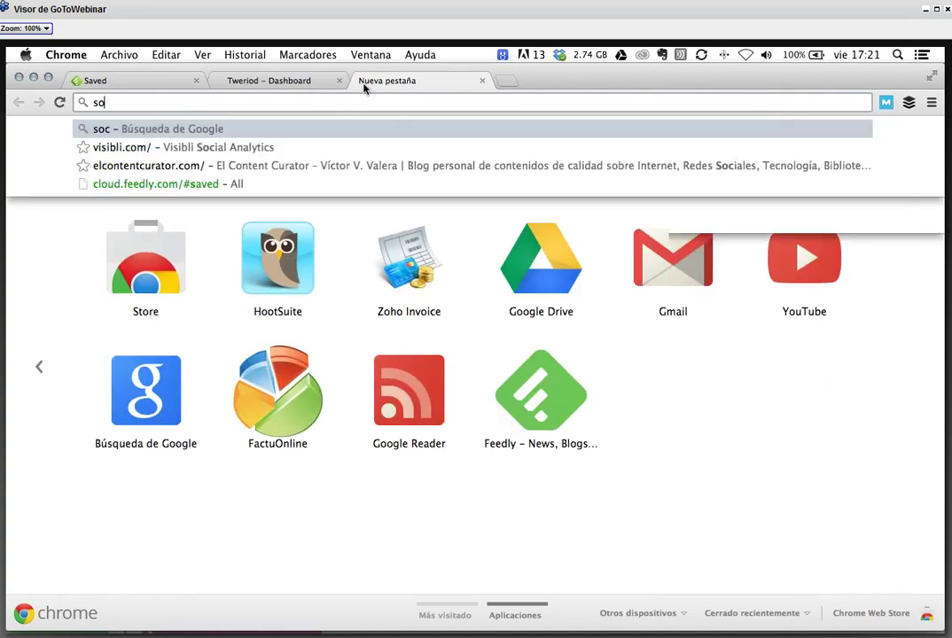
pyautogui.write('cialbro')
pyautogui.press('Return')
pyautogui.hotkey('ctrl', 'shift', 'Tab')
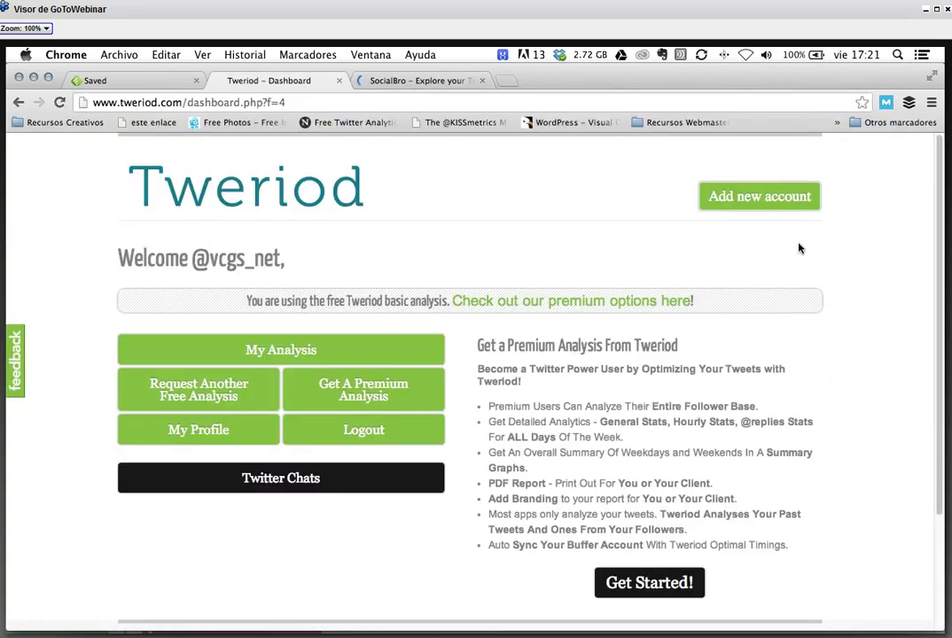
pyautogui.click(276, 299)
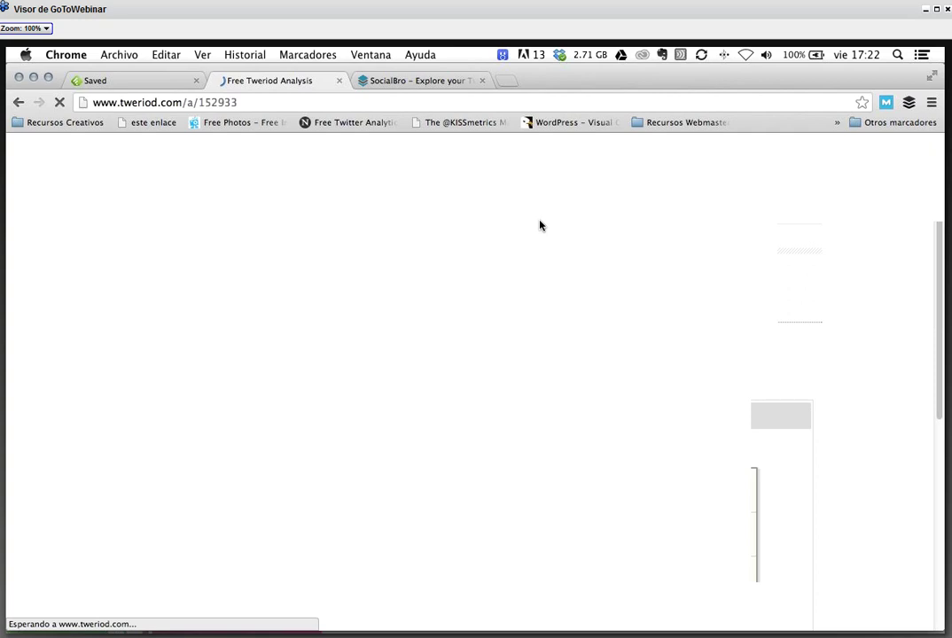
# - Scroll the Free Tweriod Analysis report and show Sunday follower online times (10 am–11 pm)
pyautogui.scroll(-3, 582, 337)
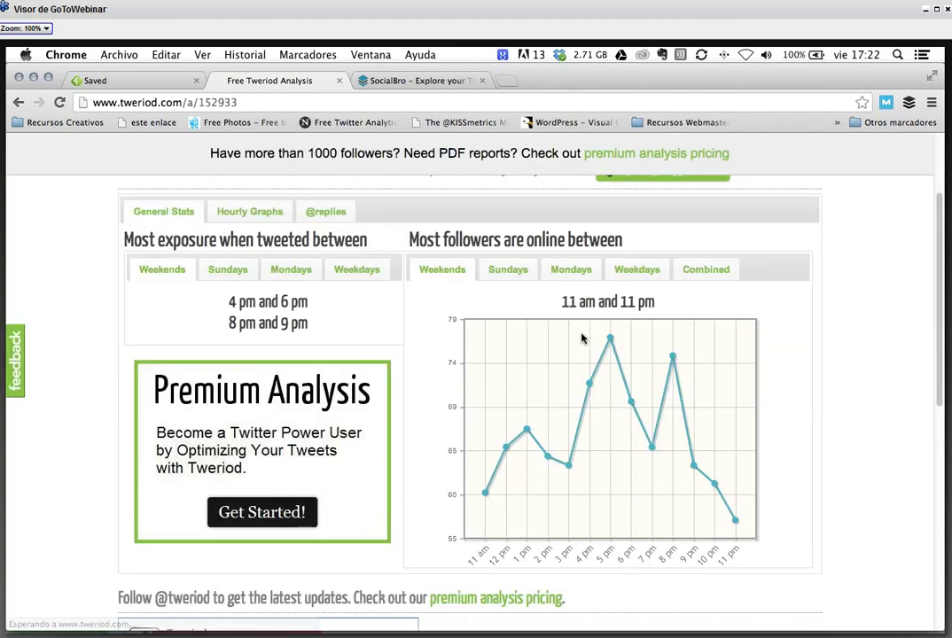
pyautogui.scroll(2, 394, 362)
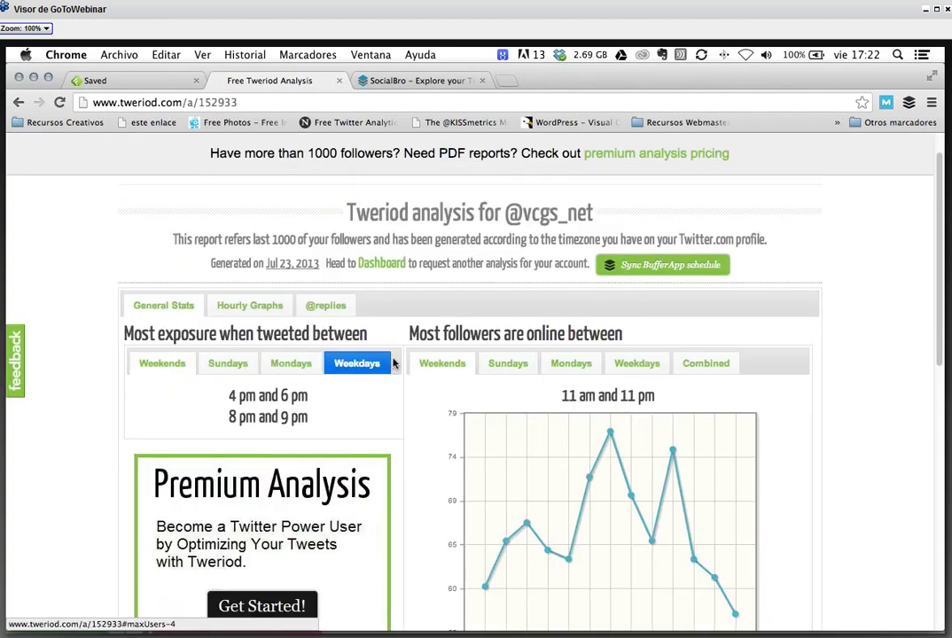
pyautogui.scroll(-2, 394, 363)
pyautogui.scroll(1, 365, 320)
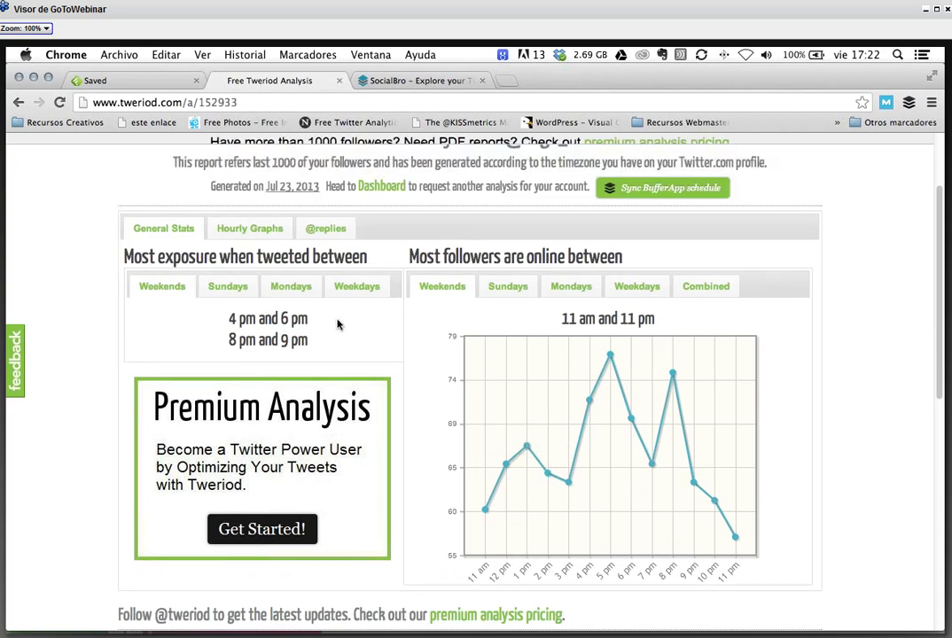
pyautogui.click(506, 289)
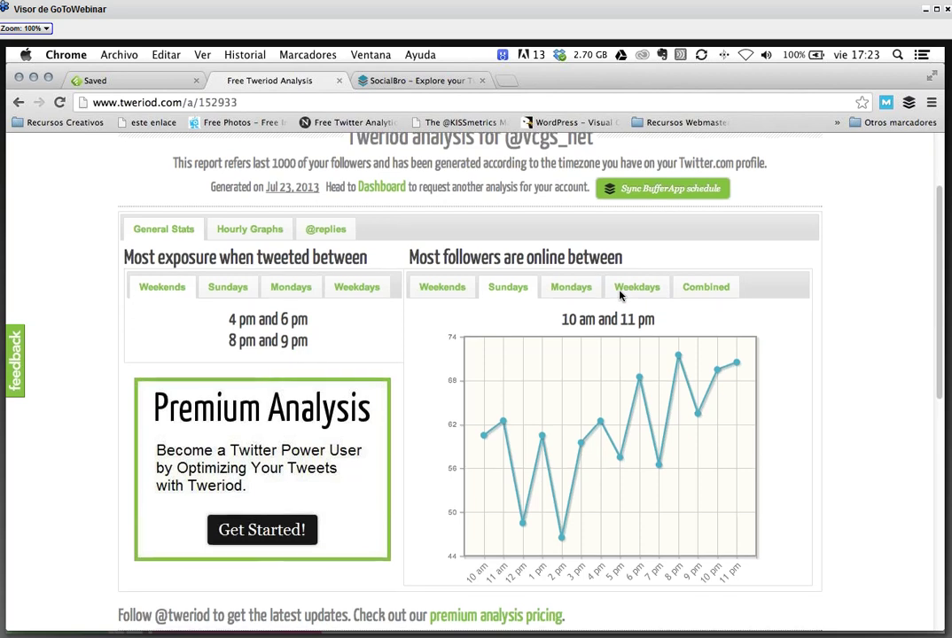
# - Show Tweriod's Monday follower-activity graph and inspect its points
pyautogui.scroll(1, 620, 295)
pyautogui.scroll(-1, 620, 295)
pyautogui.click(571, 273)
pyautogui.moveTo(614, 346)
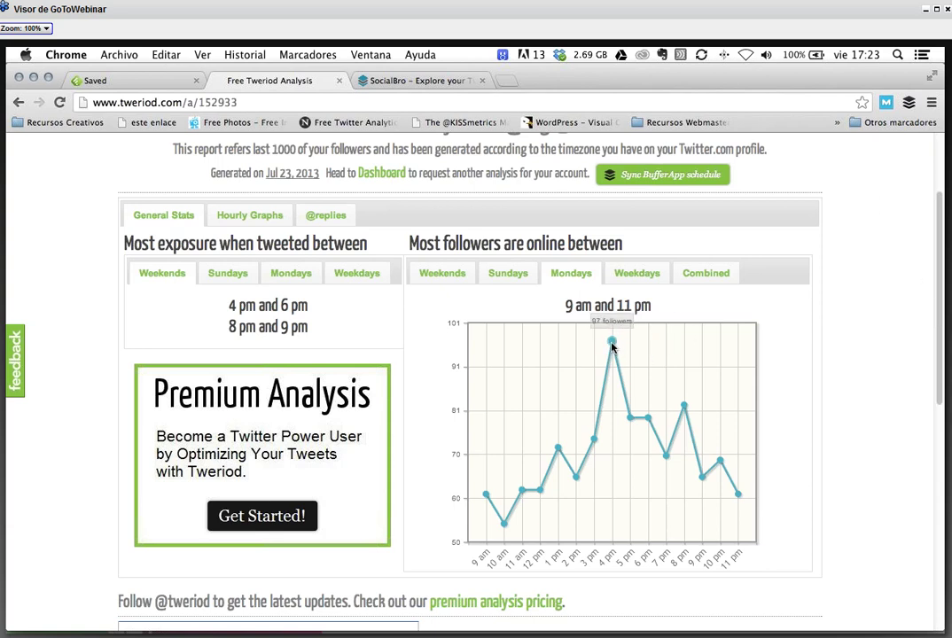
# - Show the Weekdays follower-activity graph and inspect its data points
pyautogui.click(634, 274)
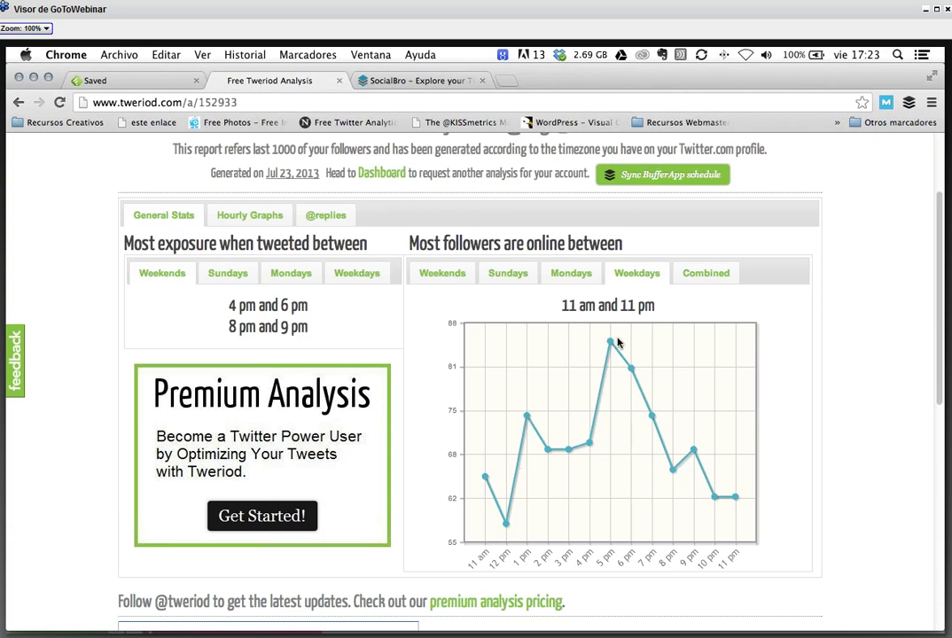
pyautogui.moveTo(612, 345)
pyautogui.moveTo(632, 373)
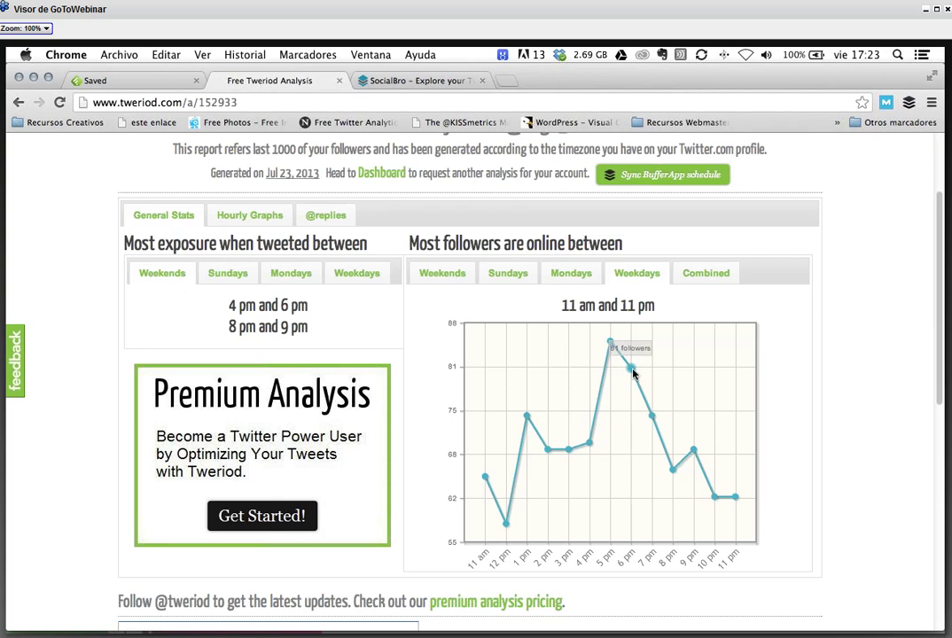
pyautogui.moveTo(528, 424)
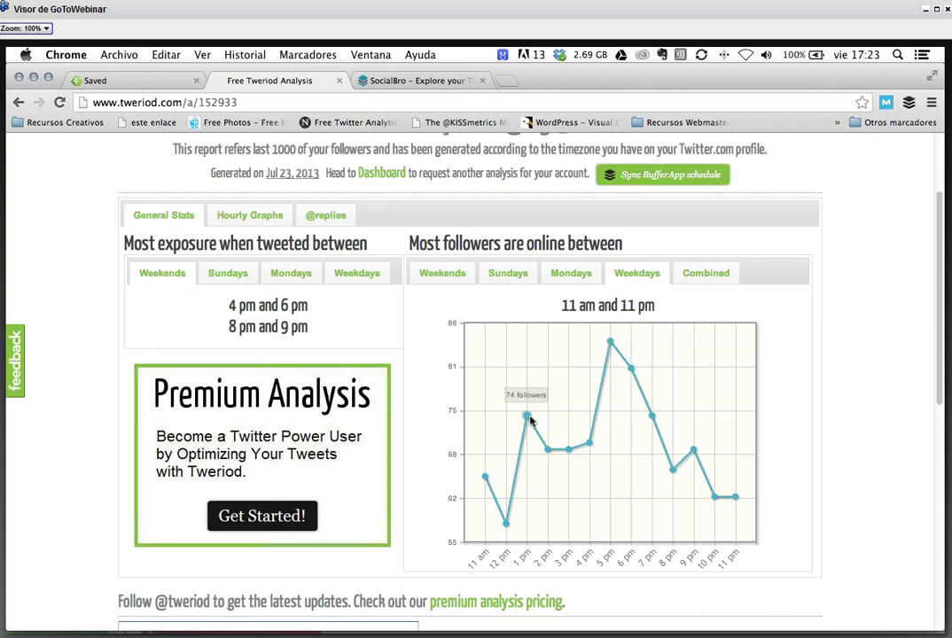
pyautogui.moveTo(507, 528)
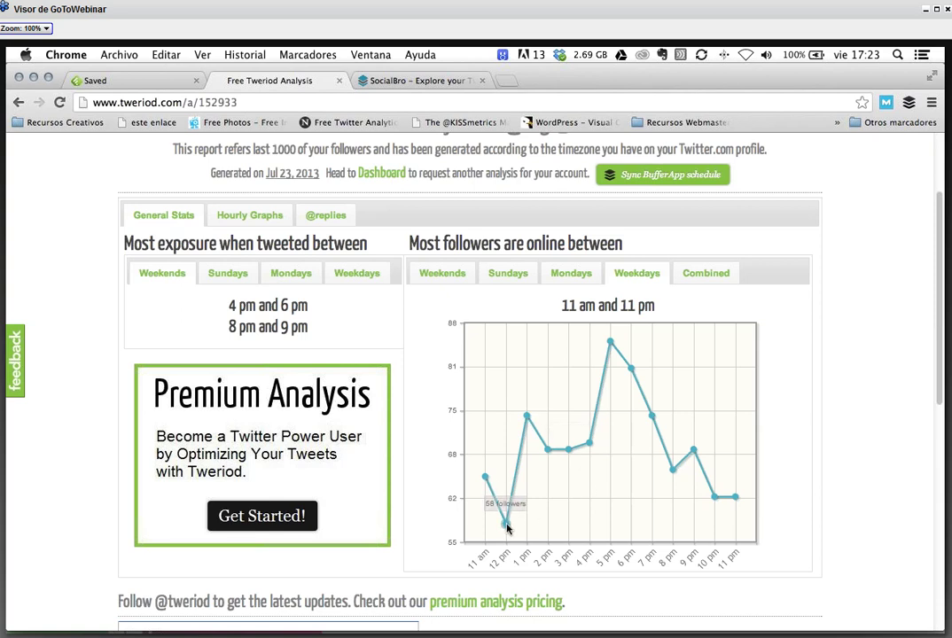
pyautogui.moveTo(720, 500)
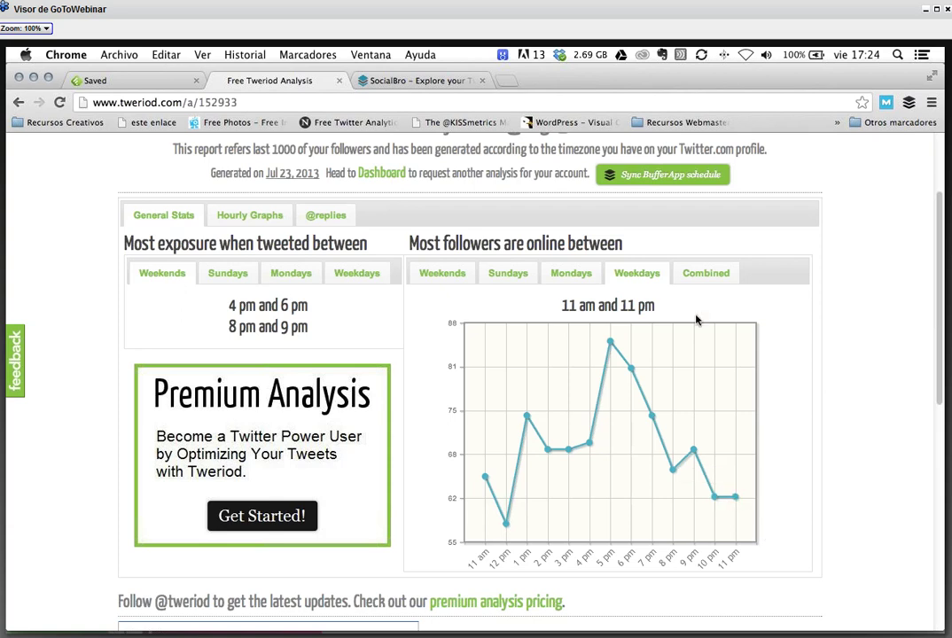
# - Show the Combined graph of all four day series, then switch to the SocialBro tab
pyautogui.click(703, 273)
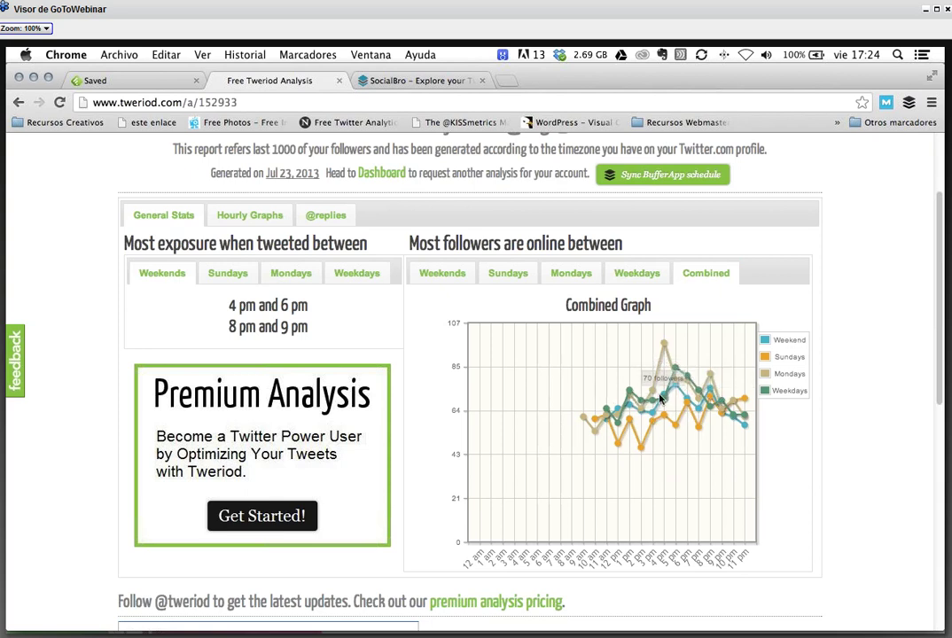
pyautogui.scroll(1, 659, 396)
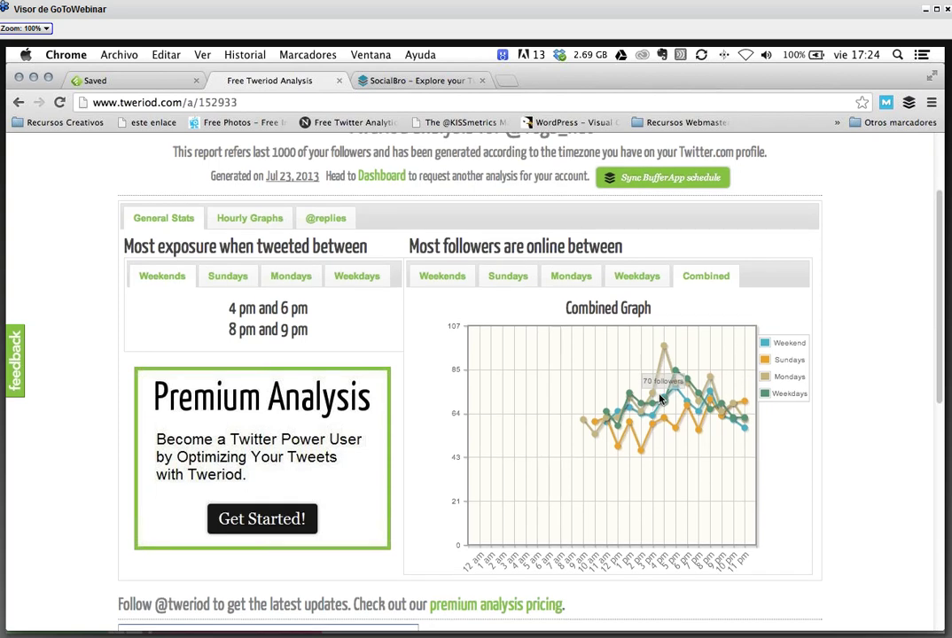
pyautogui.scroll(3, 659, 398)
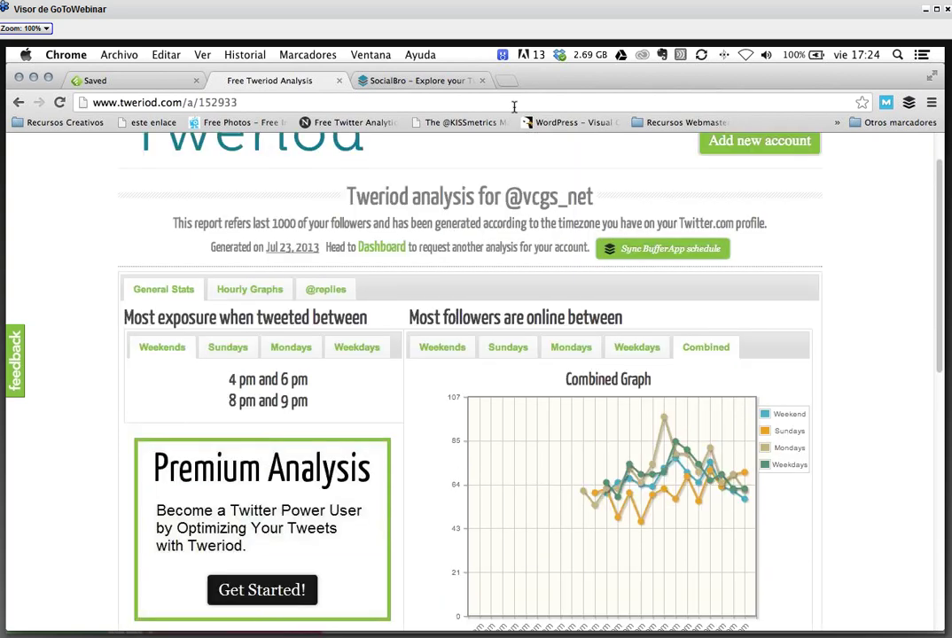
pyautogui.scroll(-1, 511, 331)
pyautogui.scroll(-10, 510, 331)
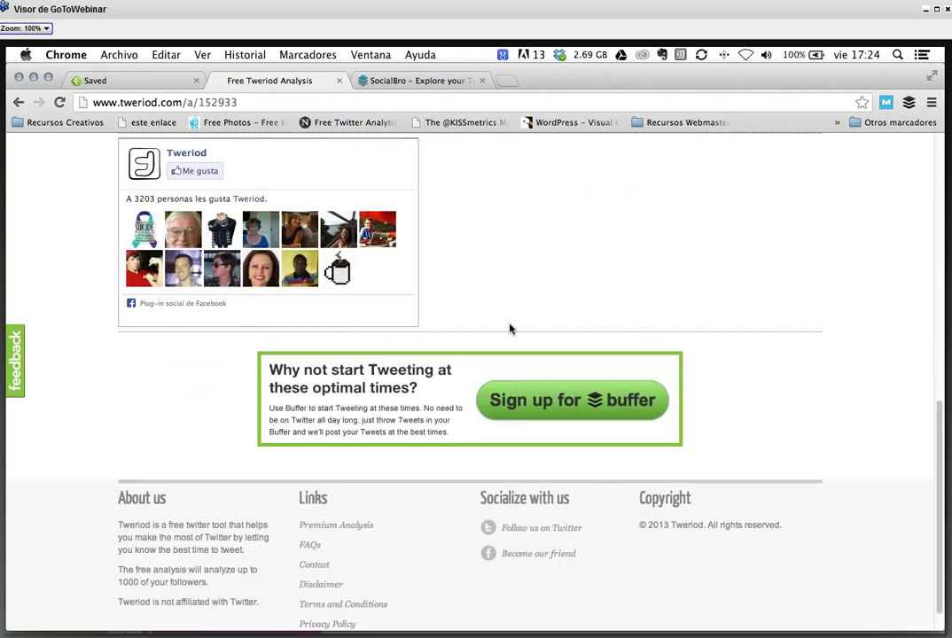
pyautogui.scroll(15, 427, 157)
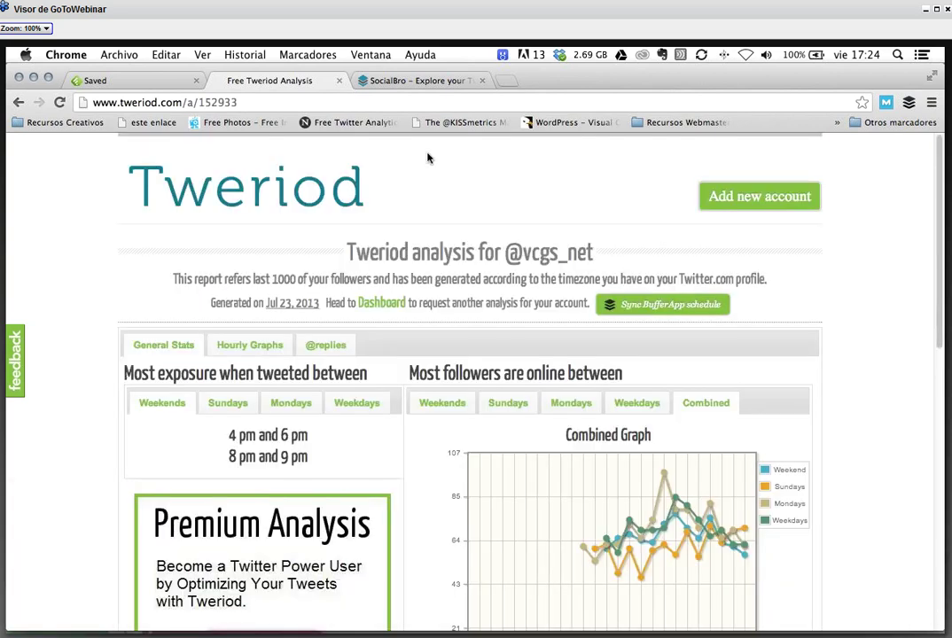
pyautogui.hotkey('ctrl', 'Tab')
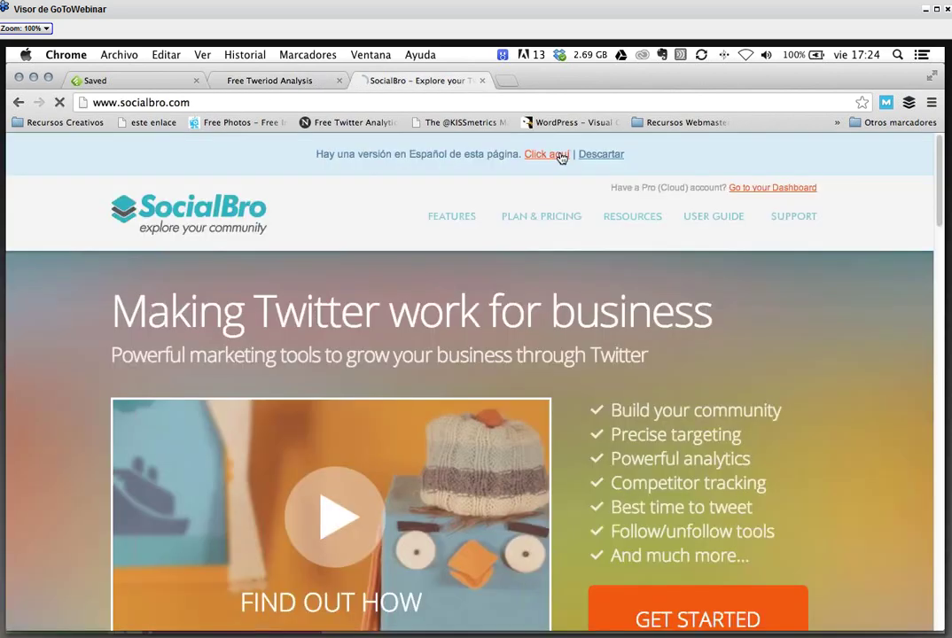
# - Open SocialBro's Spanish site and try a Pro sign-in with a partial email, which is rejected
pyautogui.click(557, 155)
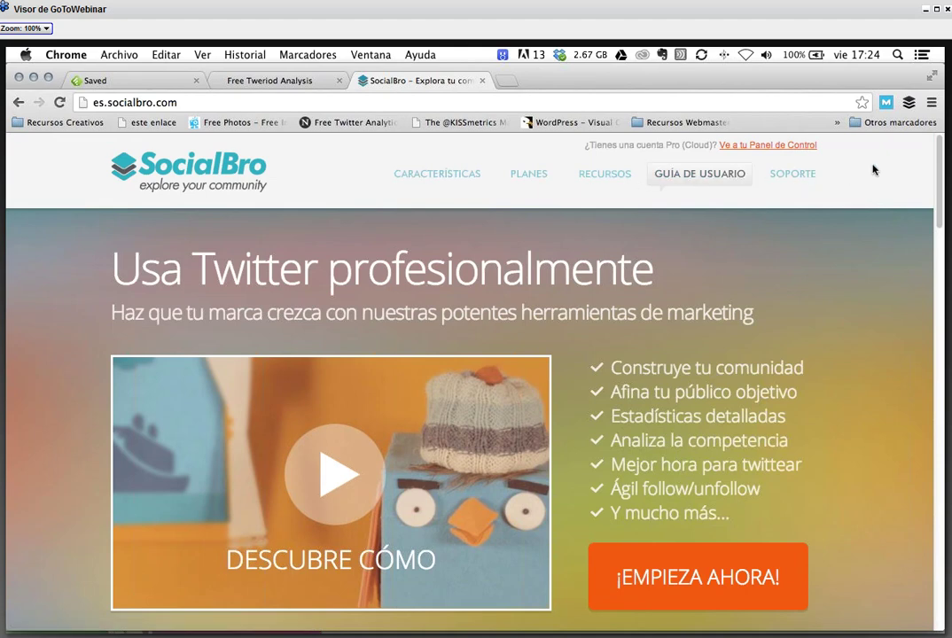
pyautogui.click(792, 146)
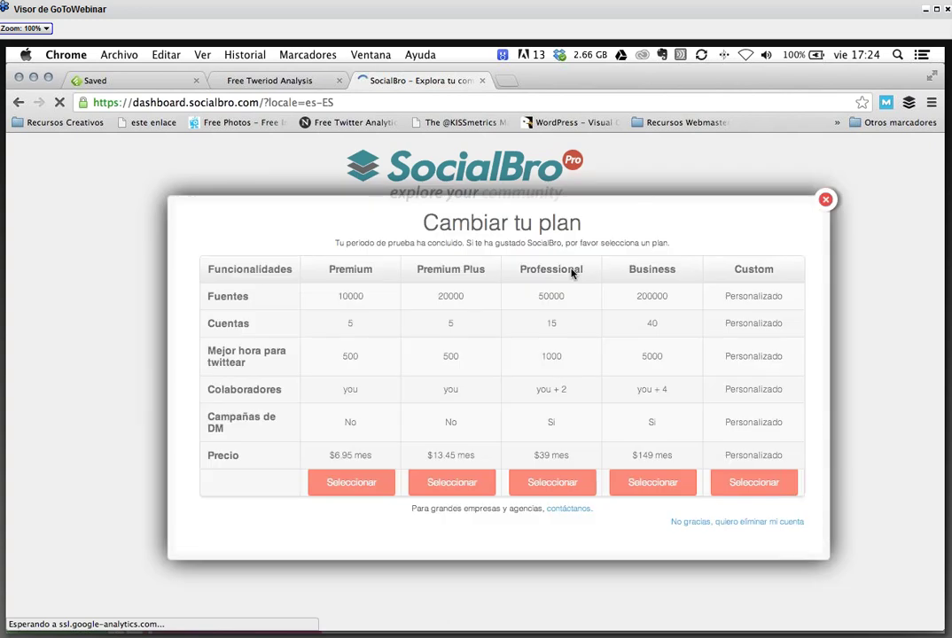
pyautogui.click(825, 199)
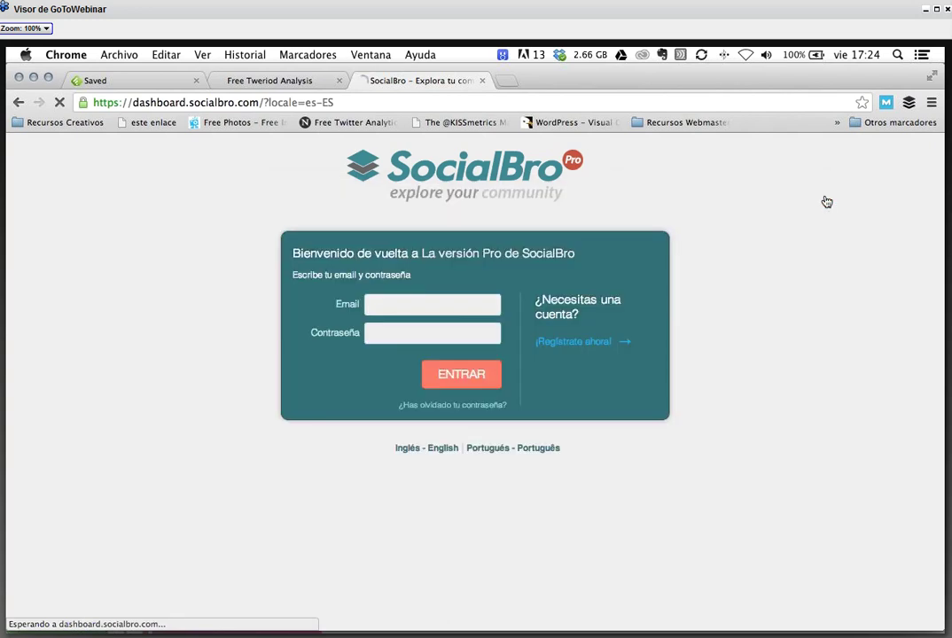
pyautogui.write('vcgs')
pyautogui.press('Tab')
pyautogui.write('••••••••')
pyautogui.press('Return')
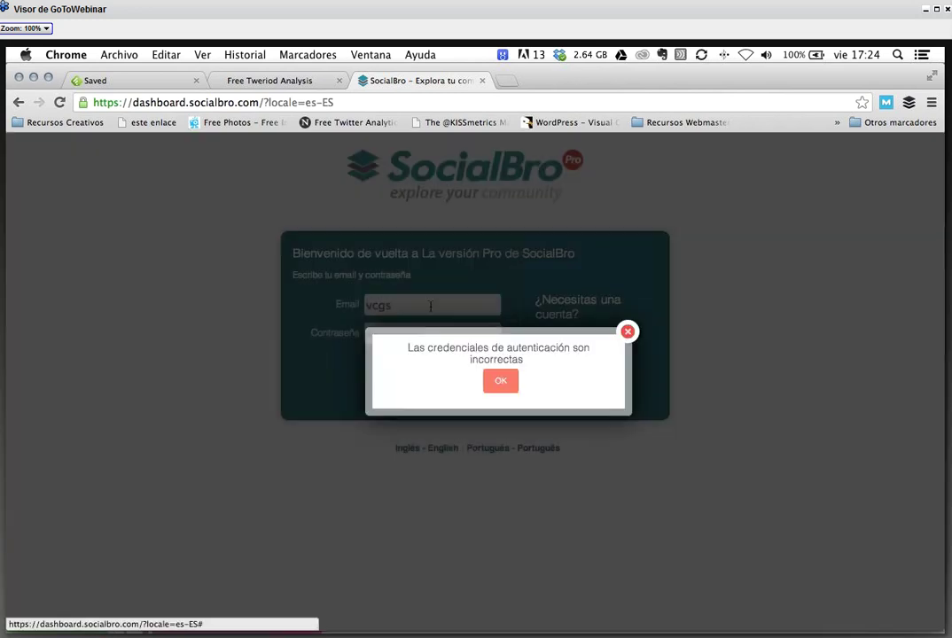
pyautogui.press('Return')
# - Retry the Pro sign-in with the full account email and password, which is rejected again
pyautogui.doubleClick(409, 303)
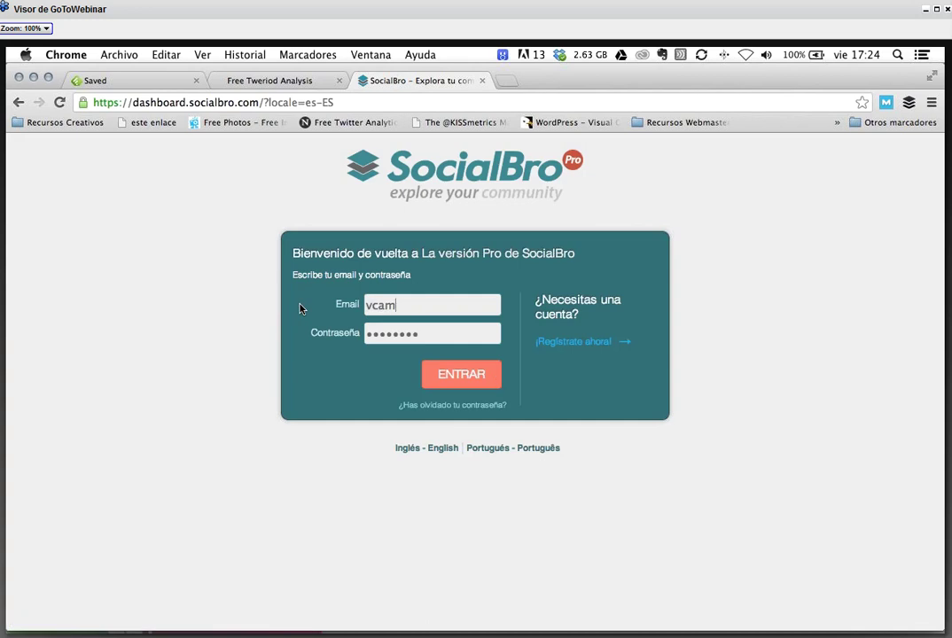
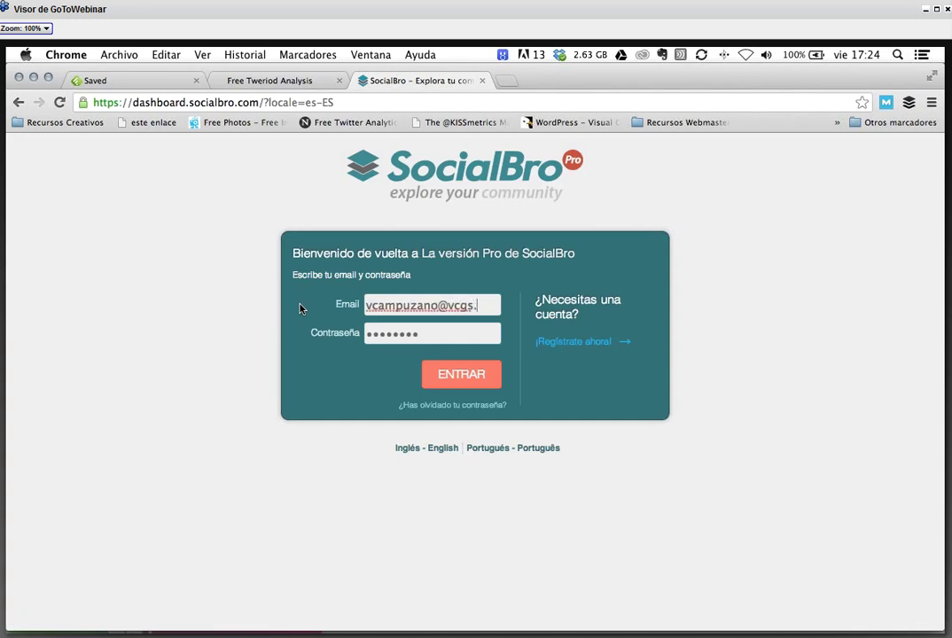
pyautogui.press('Tab')
pyautogui.write('********')
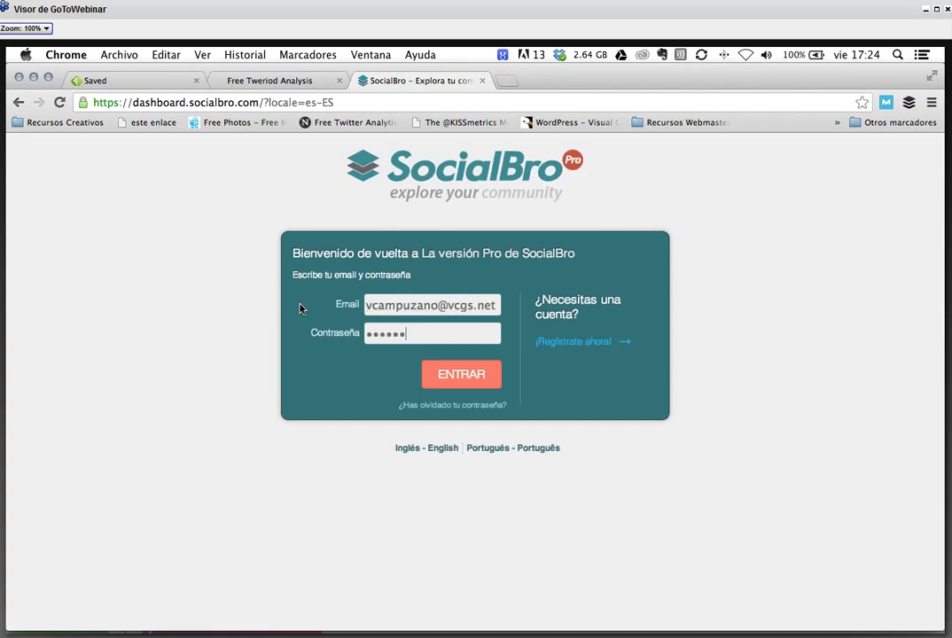
pyautogui.press('Return')
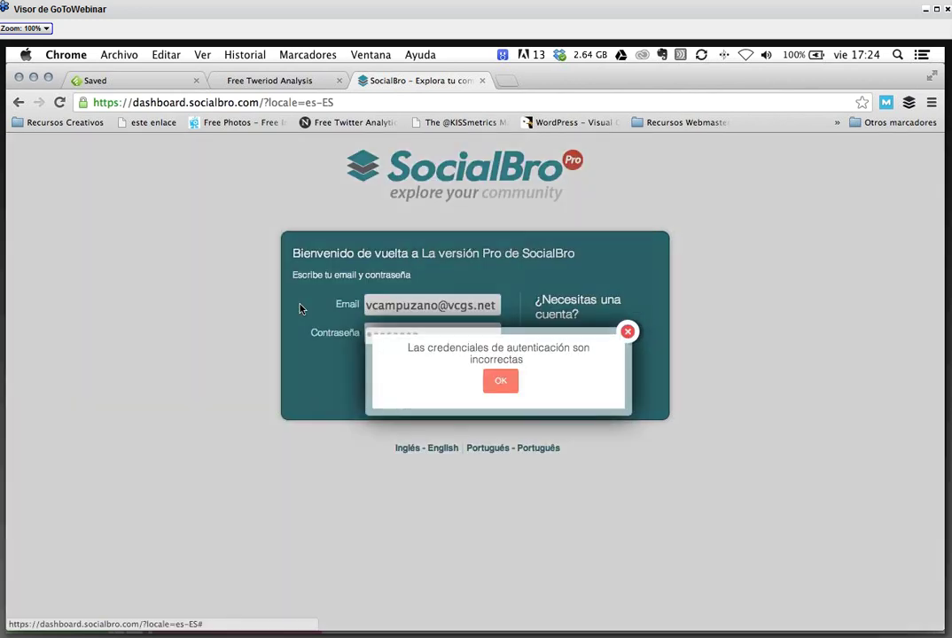
pyautogui.press('Return')
# - Review SocialBro's Premium-to-Business plan prices and open the 15-day free trial signup form
pyautogui.click(584, 344)
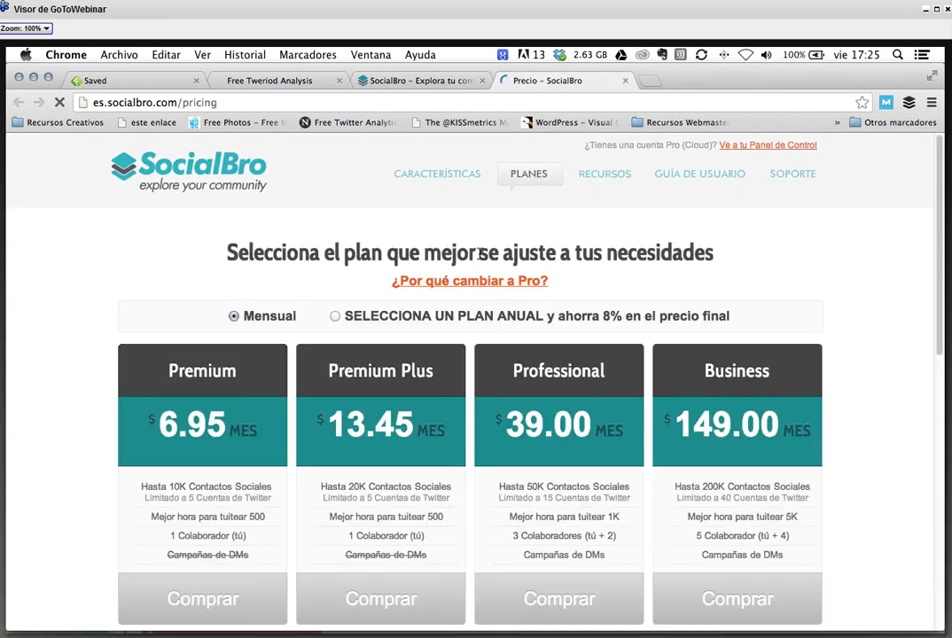
pyautogui.scroll(-3, 418, 254)
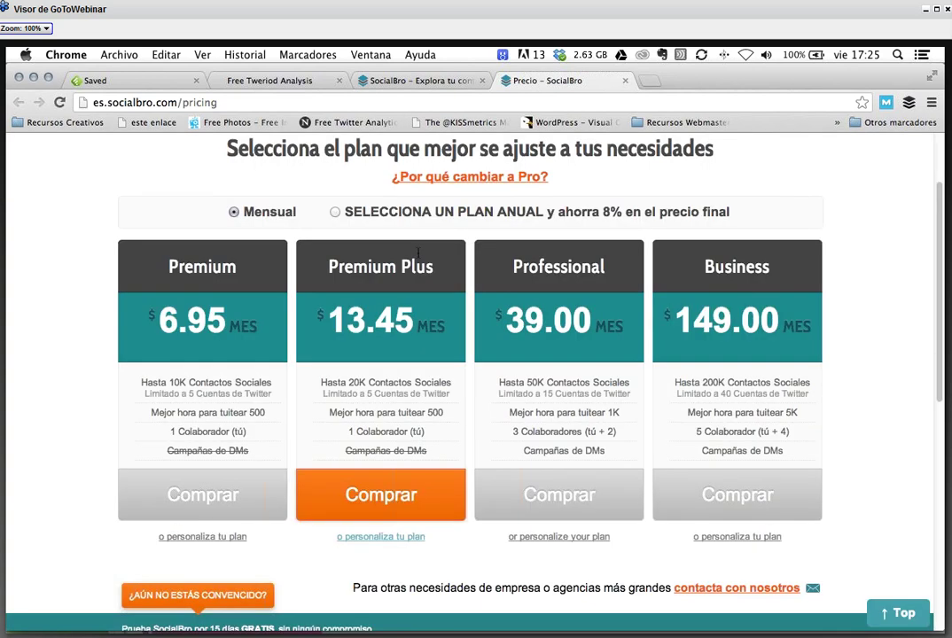
pyautogui.scroll(-10, 418, 251)
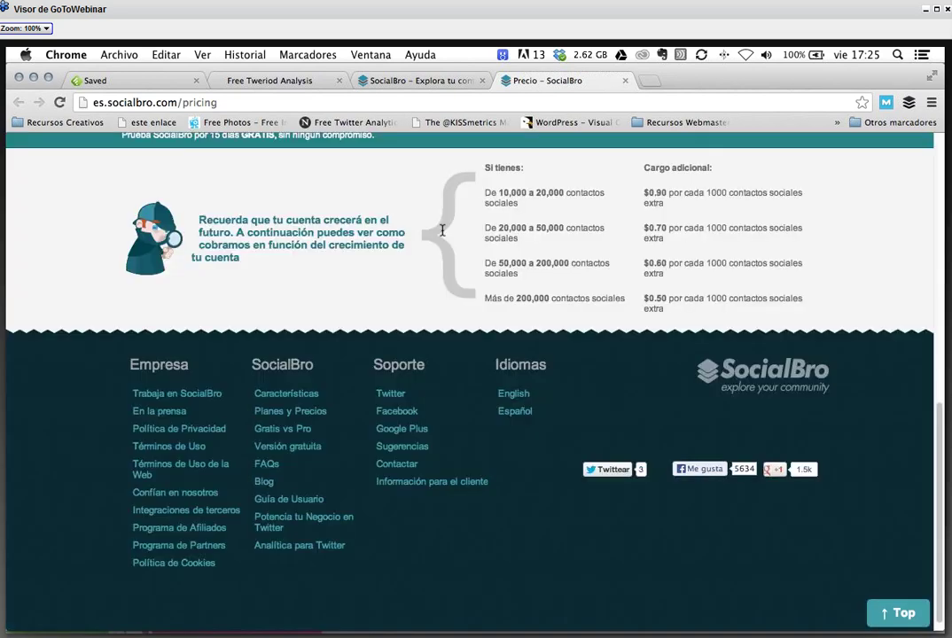
pyautogui.scroll(6, 442, 230)
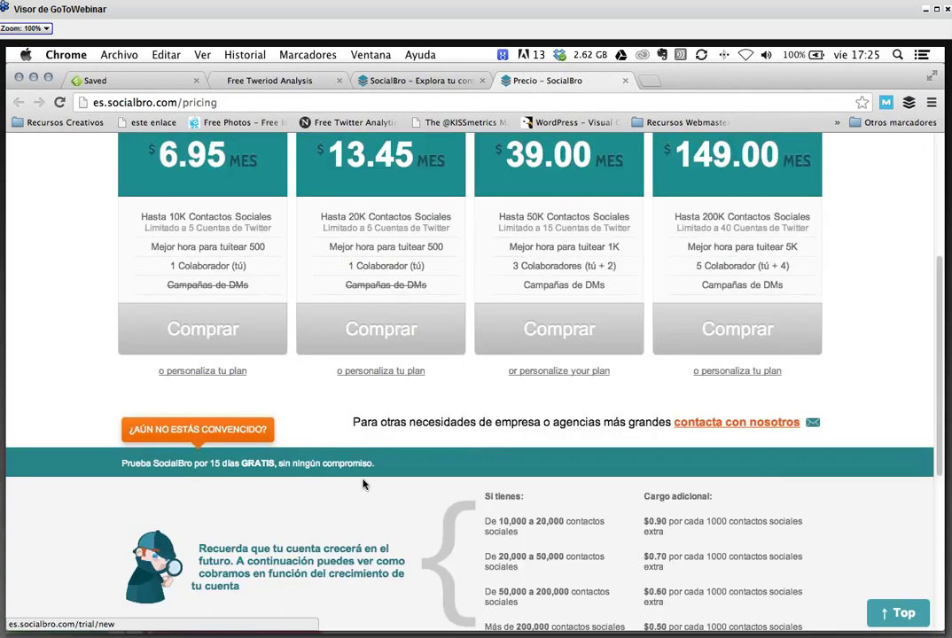
pyautogui.click(363, 480)
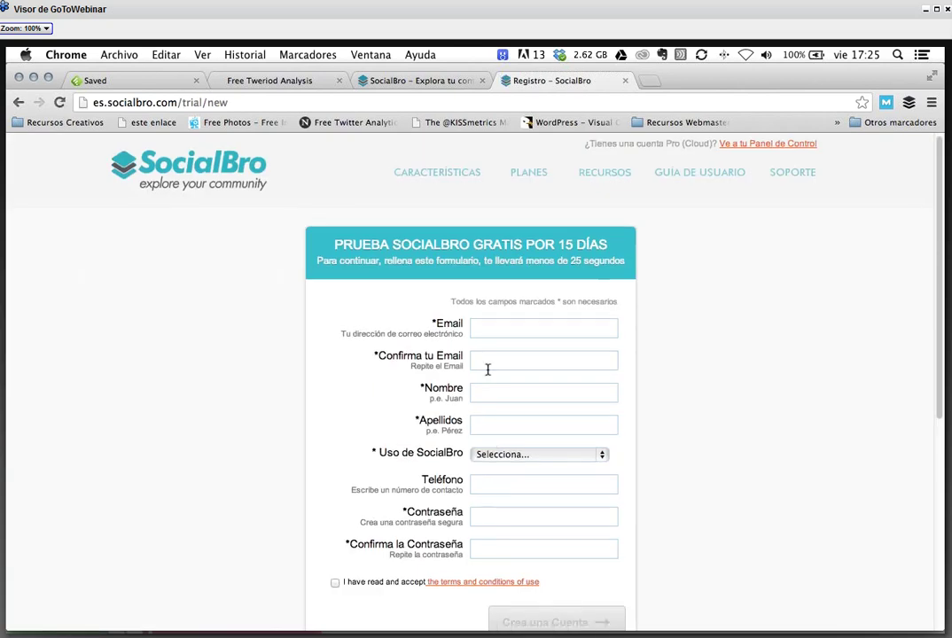
pyautogui.click(728, 173)
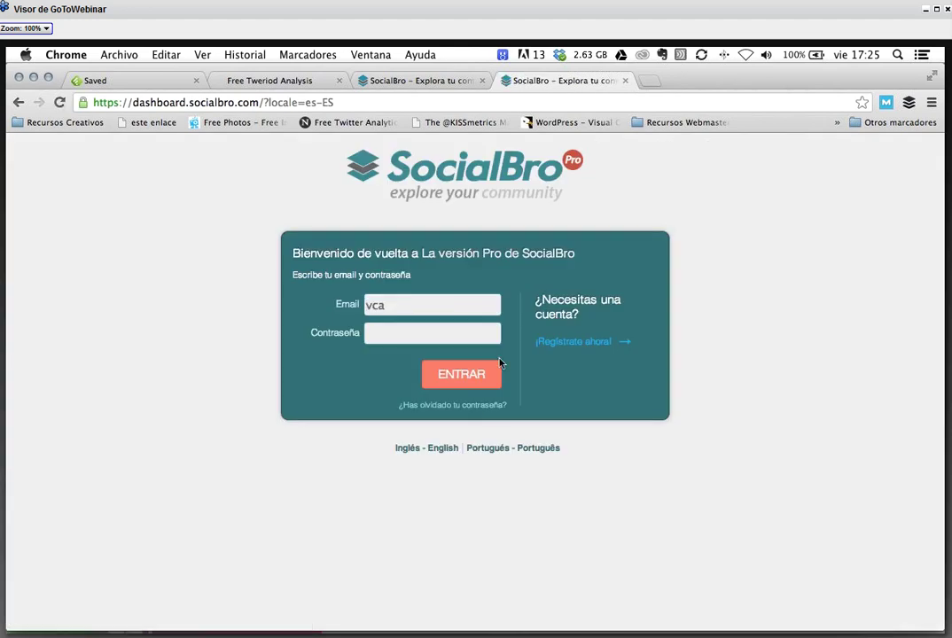
# - Request a SocialBro password-reminder email for the account's email address
pyautogui.click(438, 401)
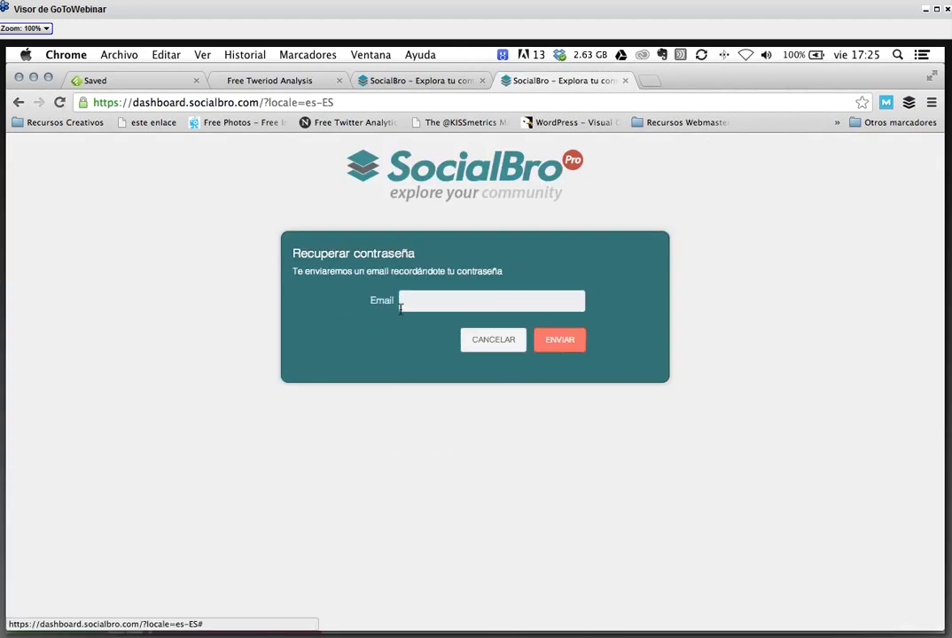
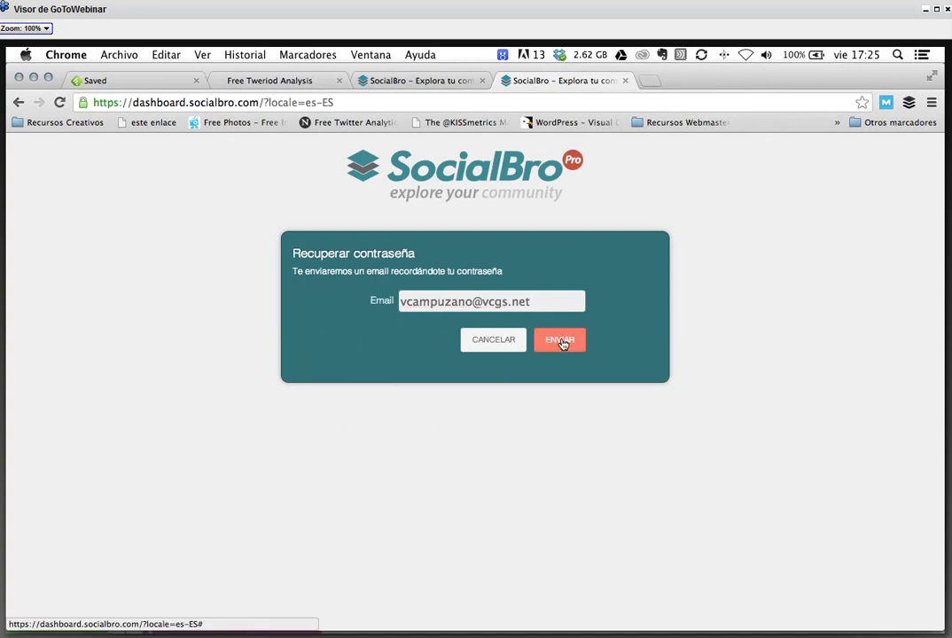
pyautogui.click(561, 343)
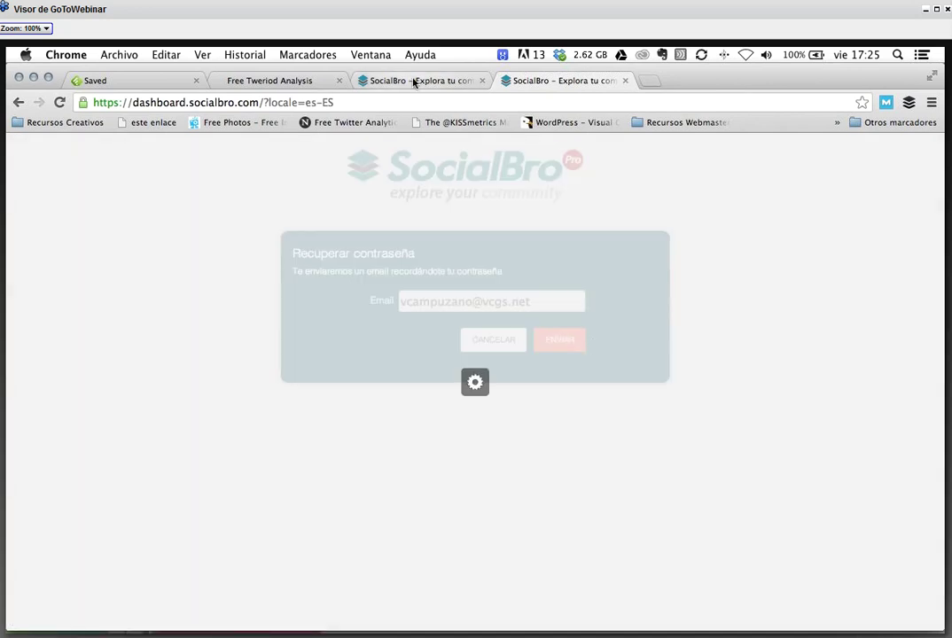
# - Return to the Free Tweriod Analysis tab and scroll through the report
pyautogui.click(262, 83)
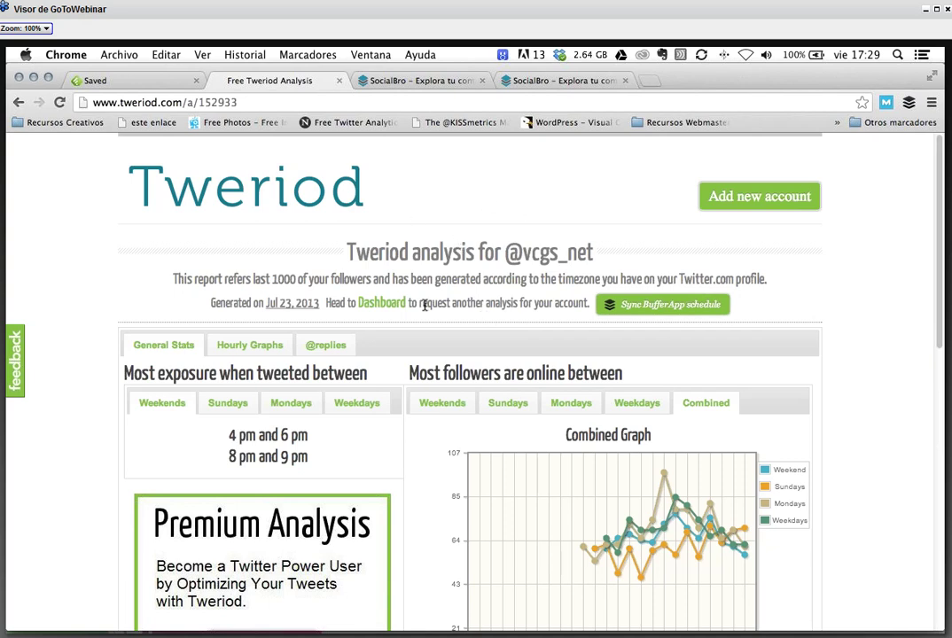
pyautogui.scroll(-1, 424, 304)
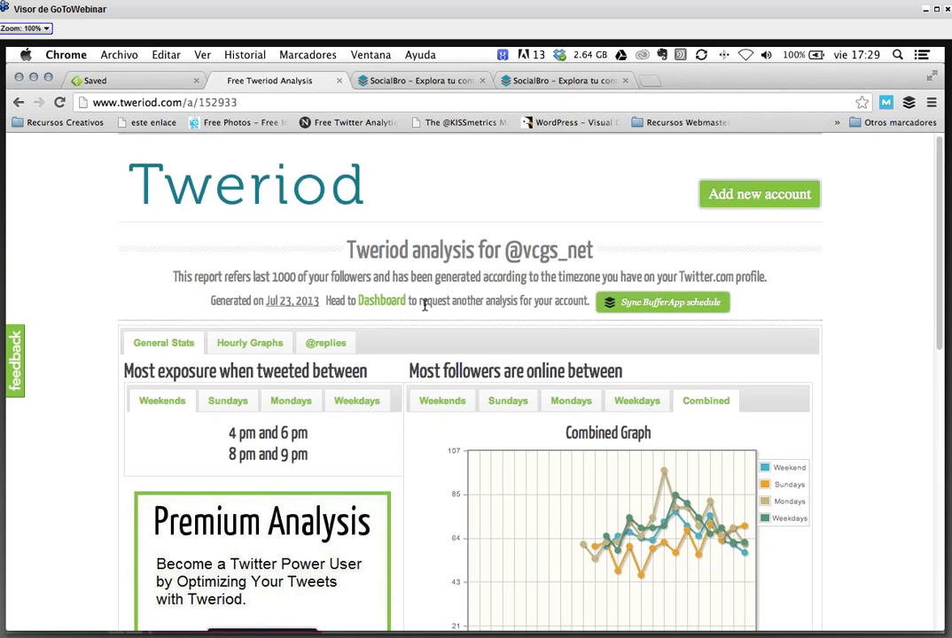
pyautogui.scroll(-1, 425, 305)
# - Close both SocialBro tabs and load bufferapp.com
pyautogui.click(484, 78)
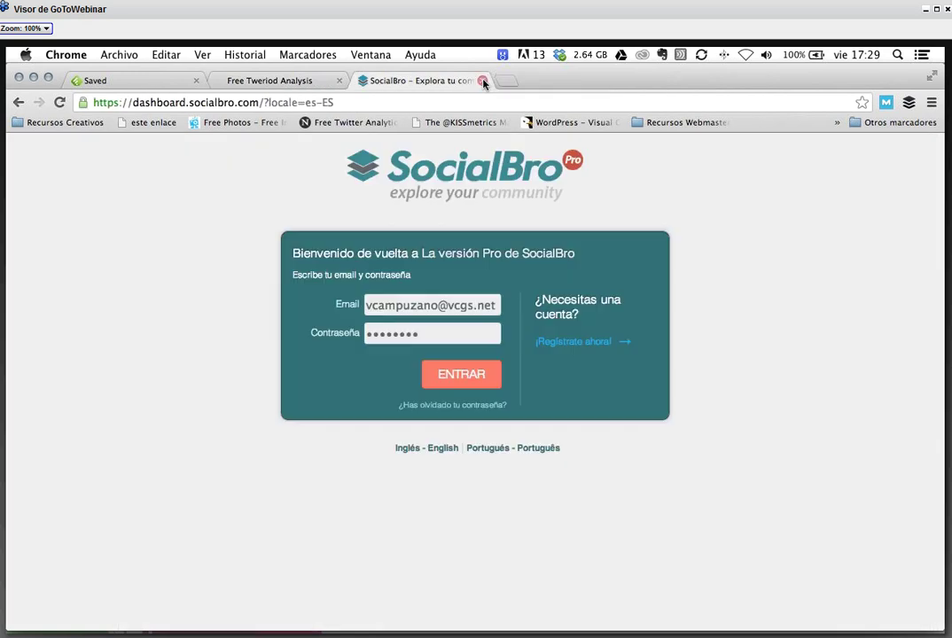
pyautogui.click(482, 80)
pyautogui.click(482, 80)
pyautogui.click(441, 103)
pyautogui.write('b')
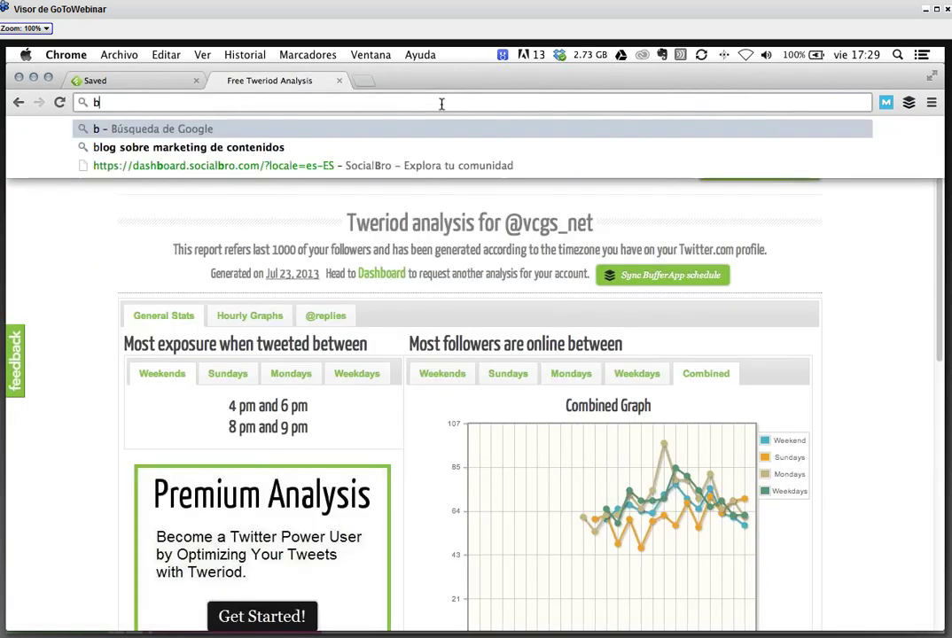
pyautogui.write('ufferapp.com')
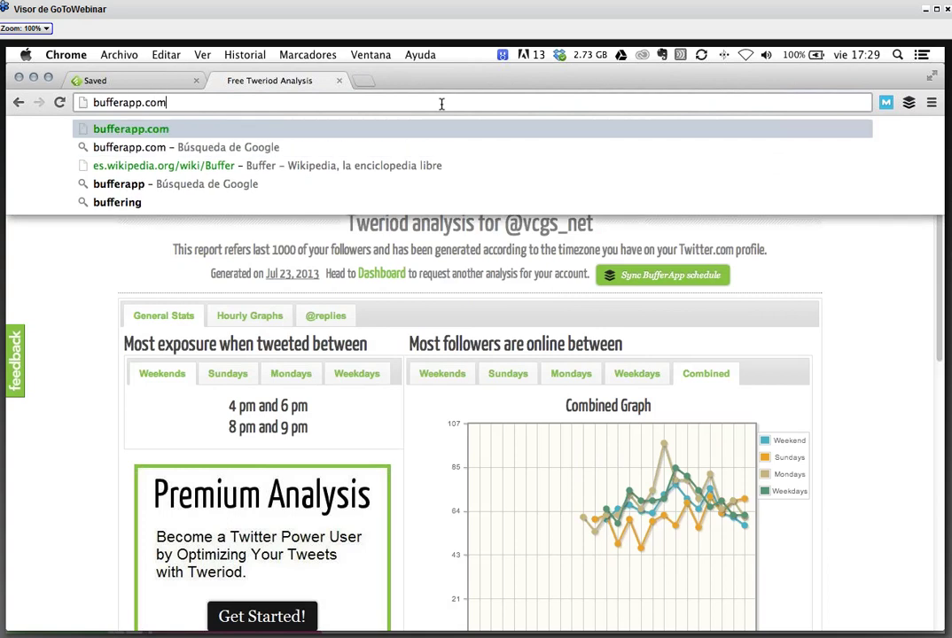
pyautogui.press('Return')
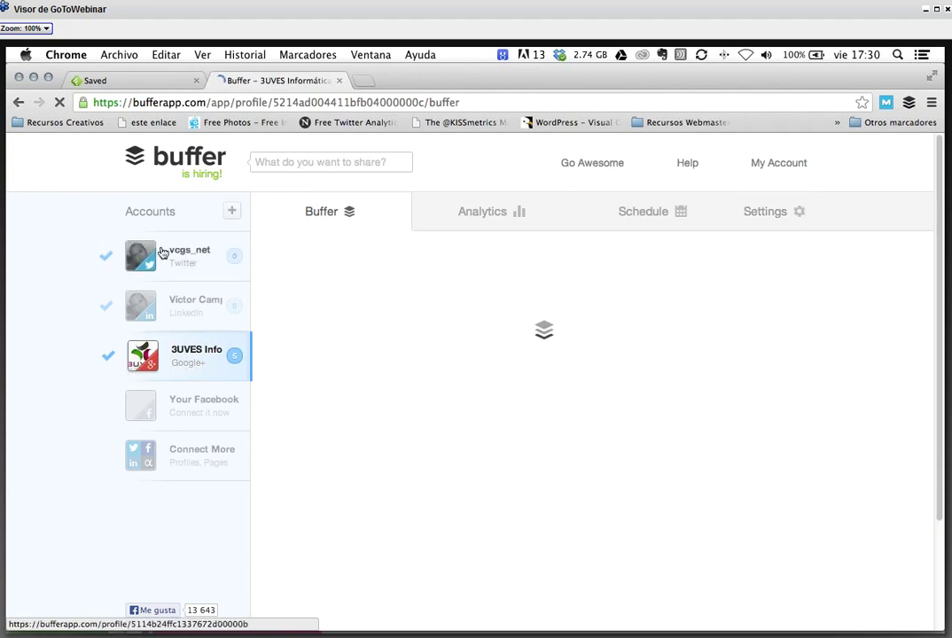
# - Browse the LinkedIn, Twitter and 3UVES Google+ page queues from Buffer's Accounts sidebar
pyautogui.click(191, 311)
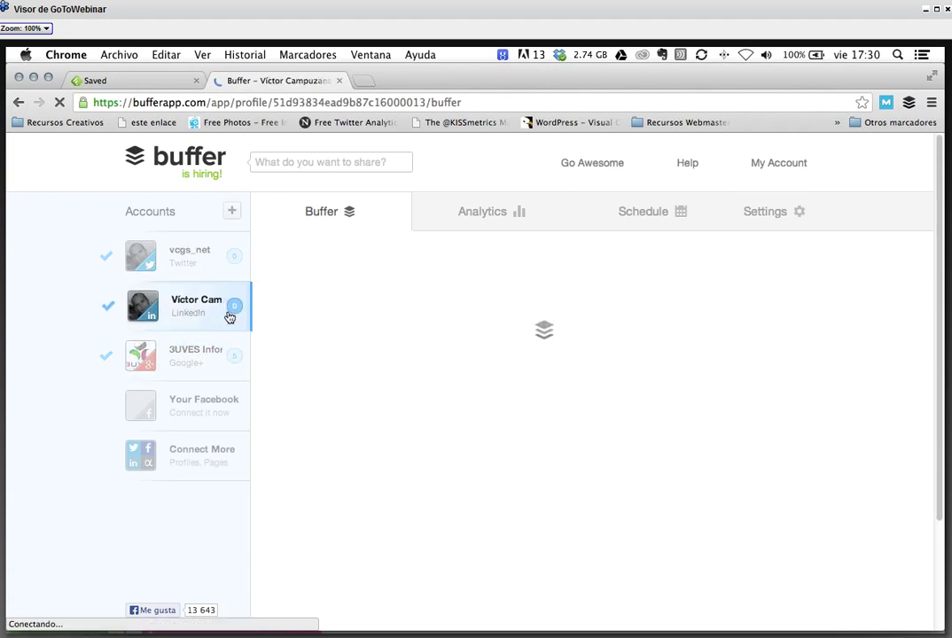
pyautogui.click(195, 263)
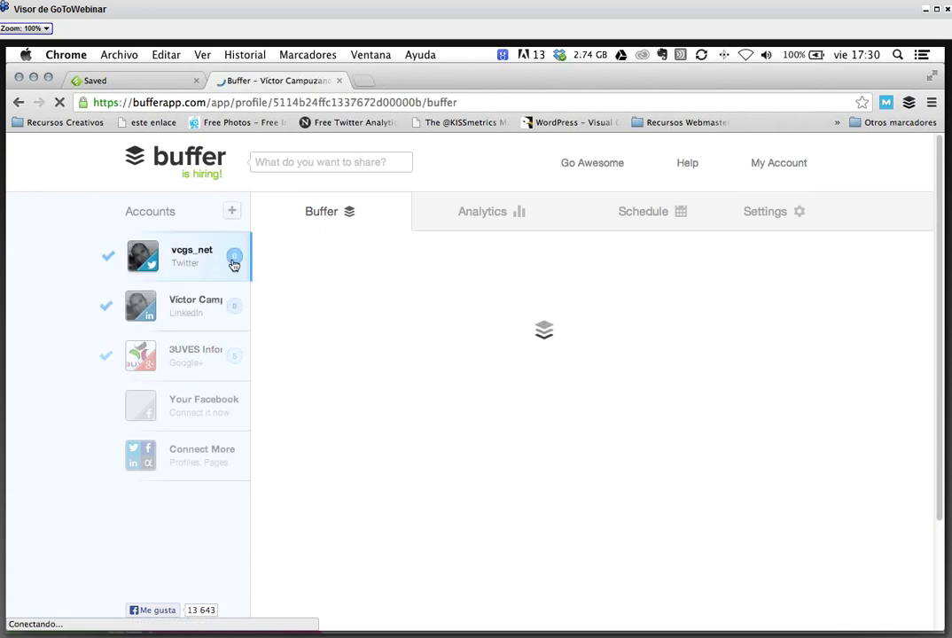
pyautogui.click(231, 311)
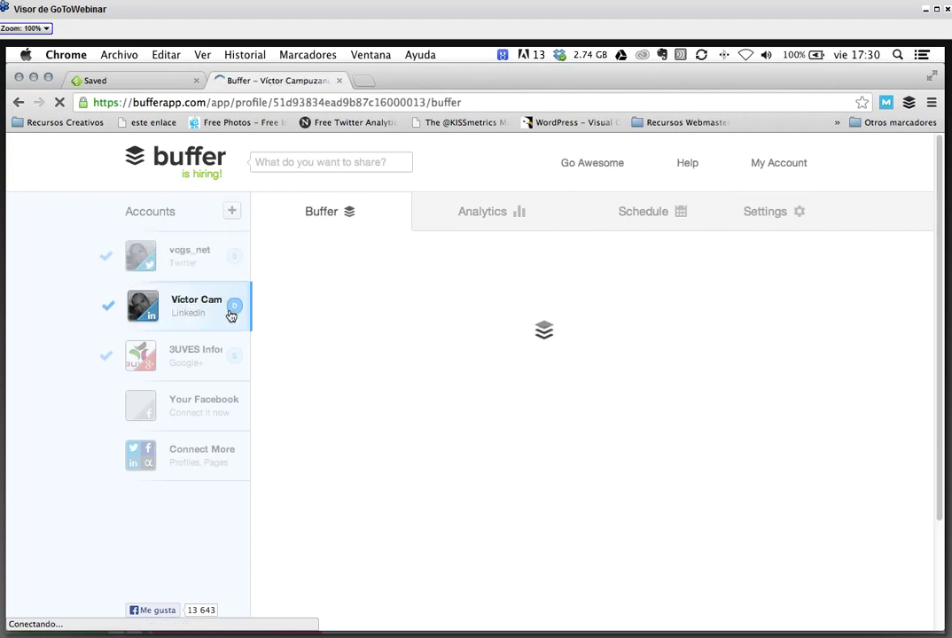
pyautogui.click(210, 346)
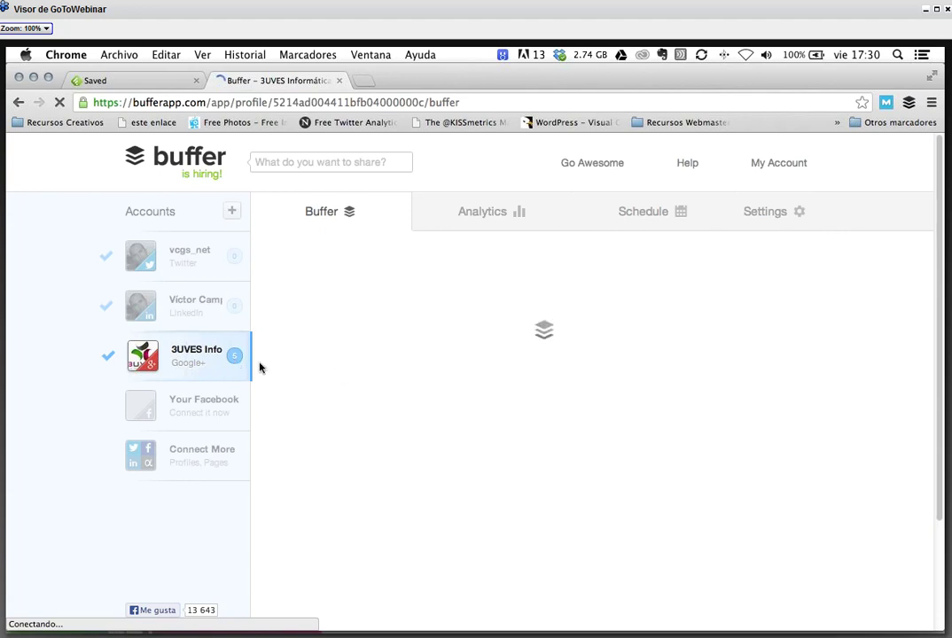
pyautogui.click(201, 262)
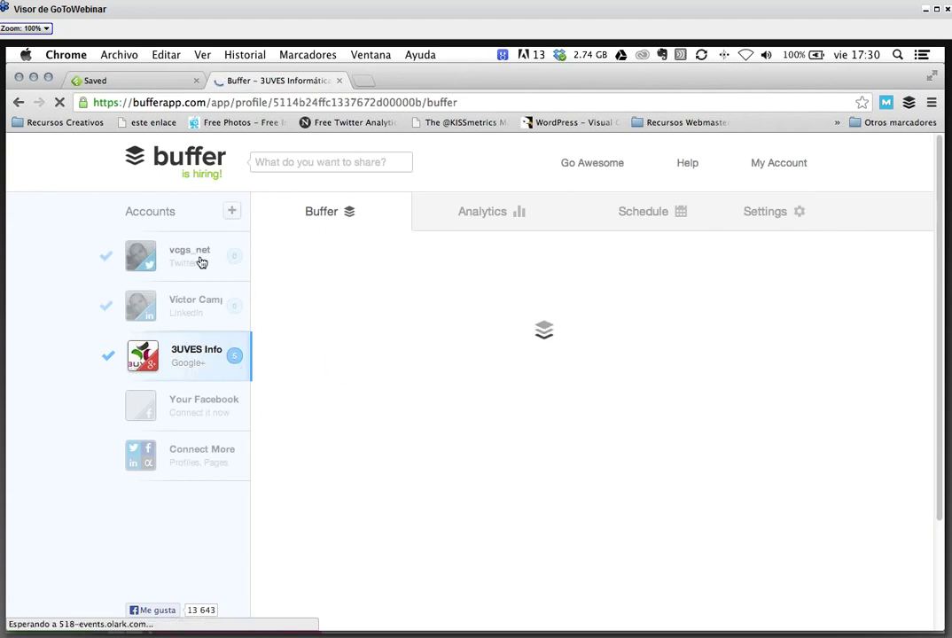
pyautogui.click(208, 312)
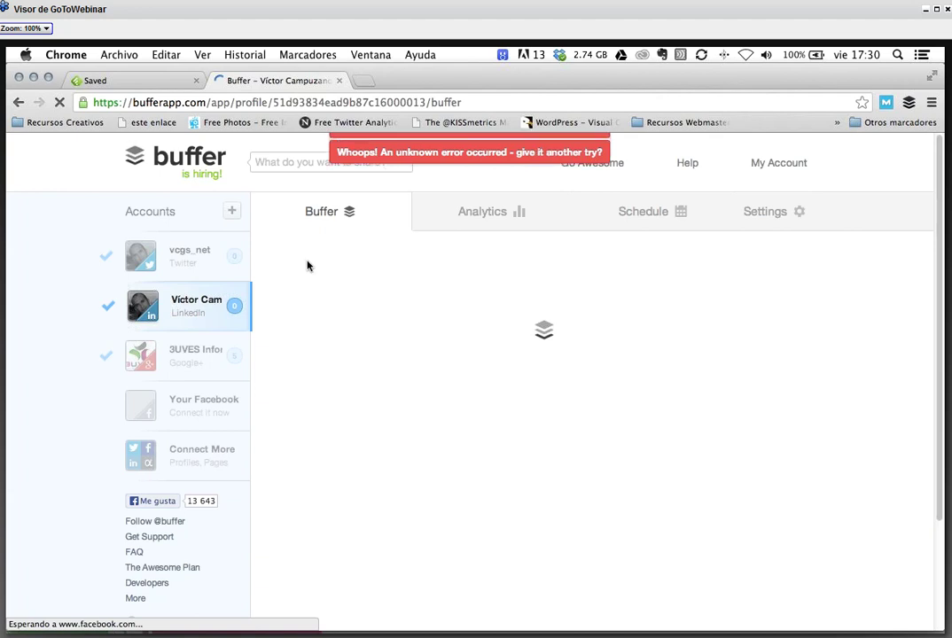
# - Open Connect a Social Network and read the FAQ on why Facebook Groups can't be added
pyautogui.click(232, 214)
pyautogui.click(423, 536)
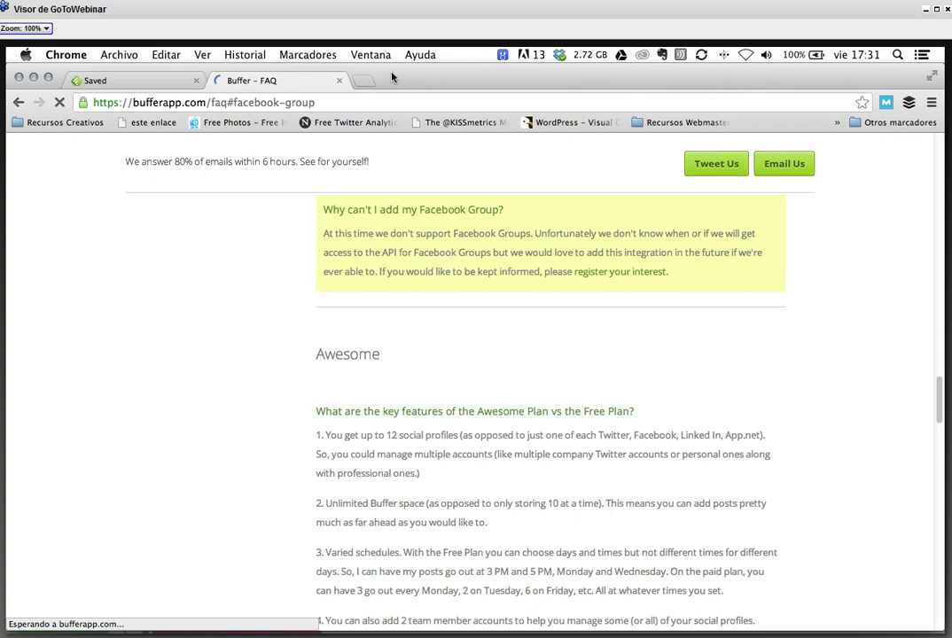
pyautogui.hscroll(-5, 471, 264)
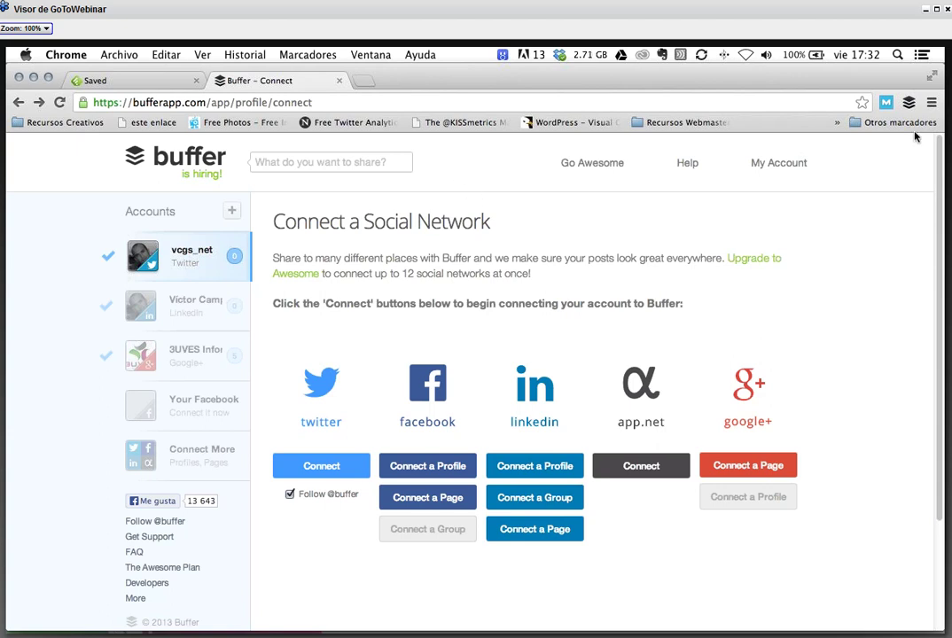
# - Connect the Grupo Graphic Publicidad Facebook page through Facebook's Connect a Page option
pyautogui.click(449, 500)
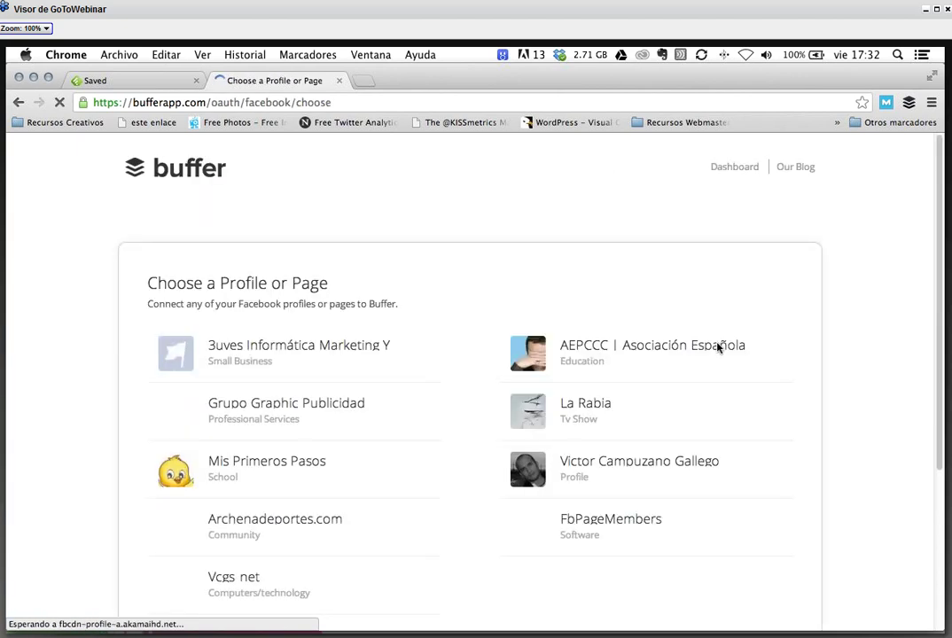
pyautogui.scroll(-3, 568, 315)
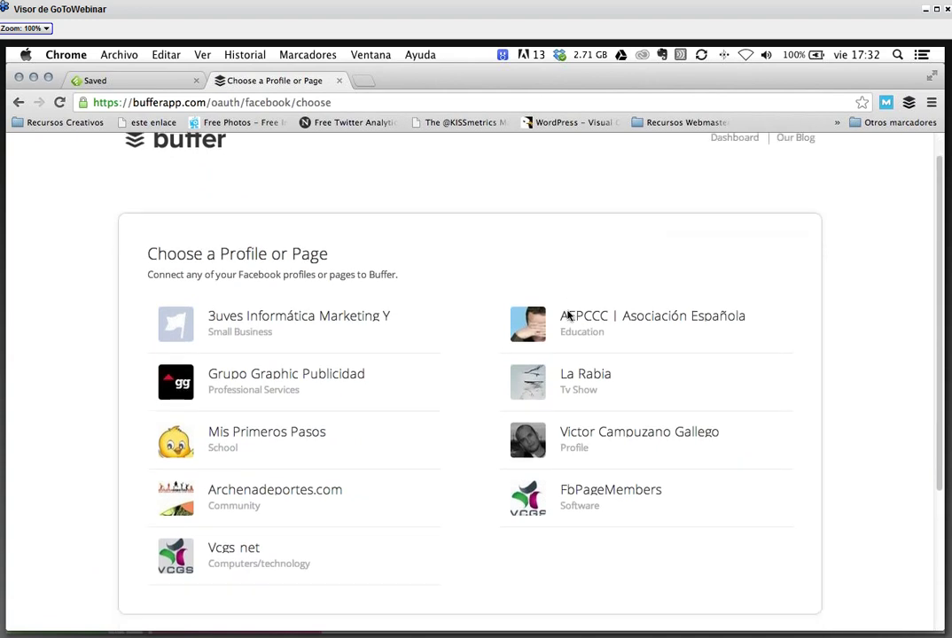
pyautogui.scroll(1, 558, 310)
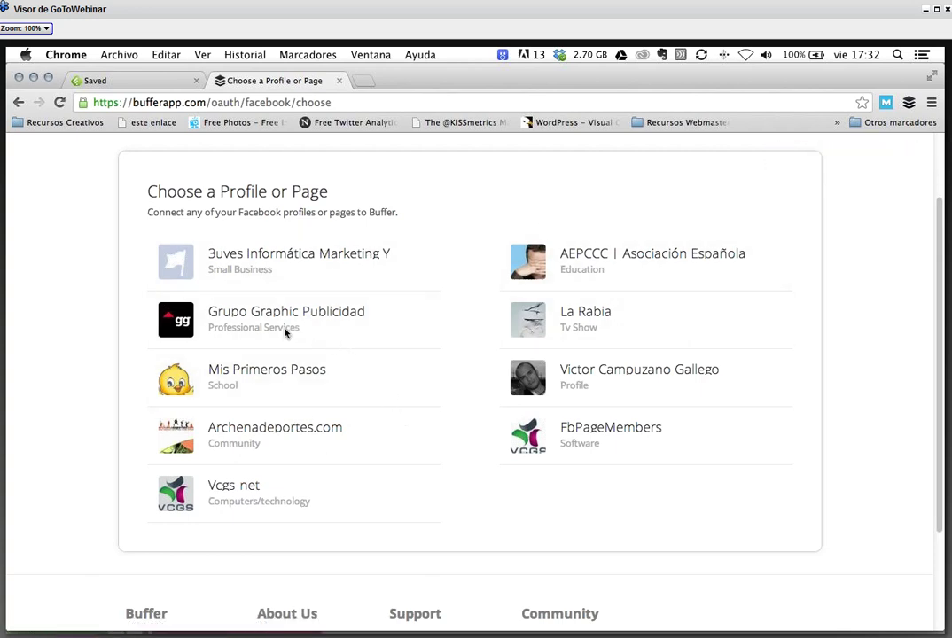
pyautogui.click(250, 317)
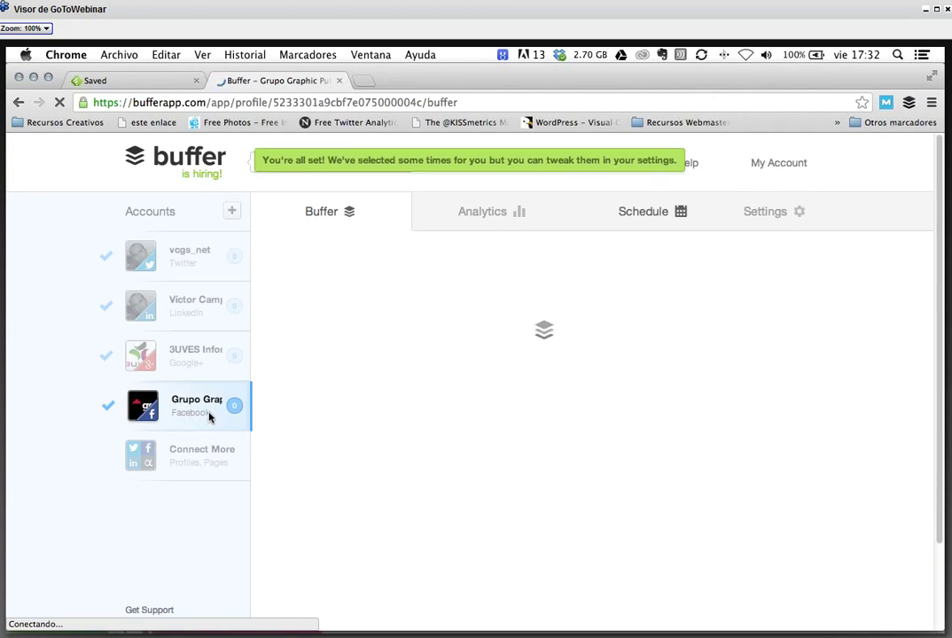
# - Open the new account's settings options and its link shortening settings
pyautogui.click(769, 217)
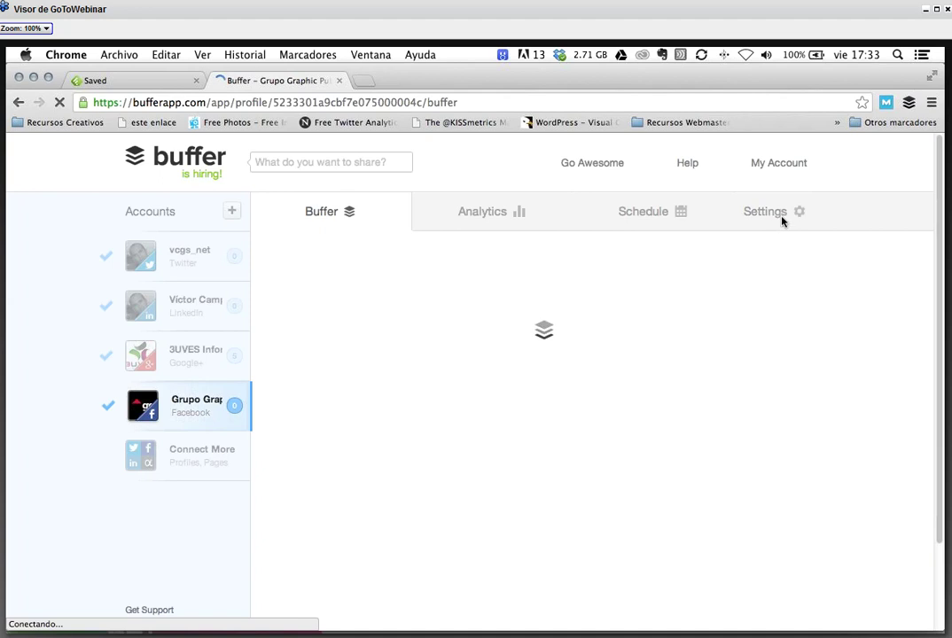
pyautogui.click(777, 215)
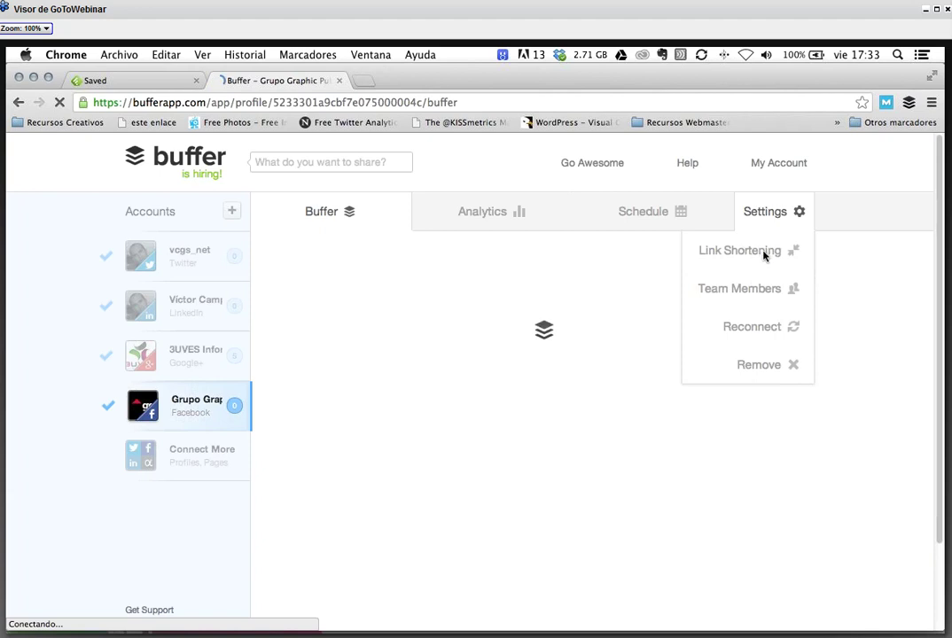
pyautogui.click(763, 252)
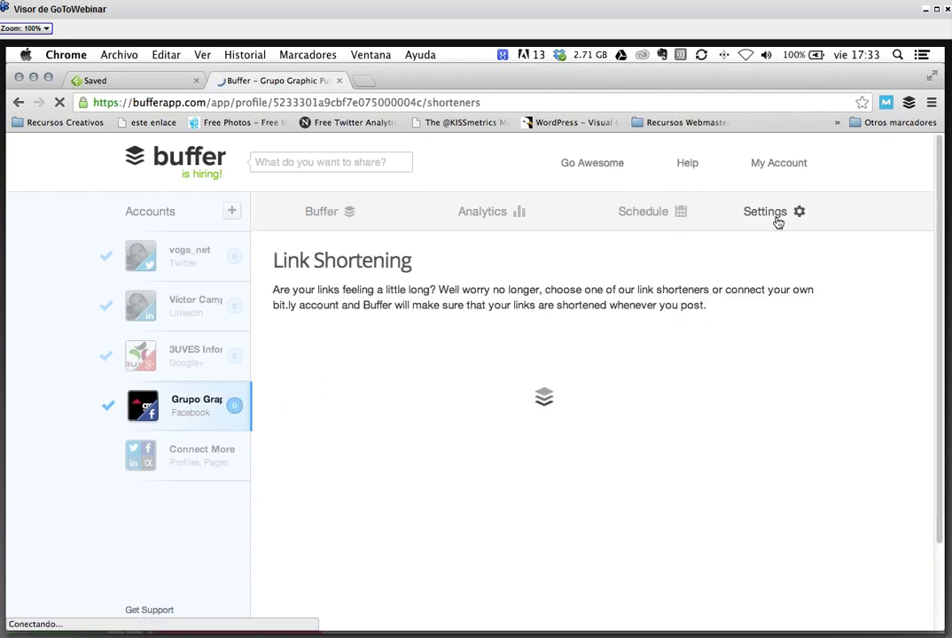
pyautogui.moveTo(781, 218)
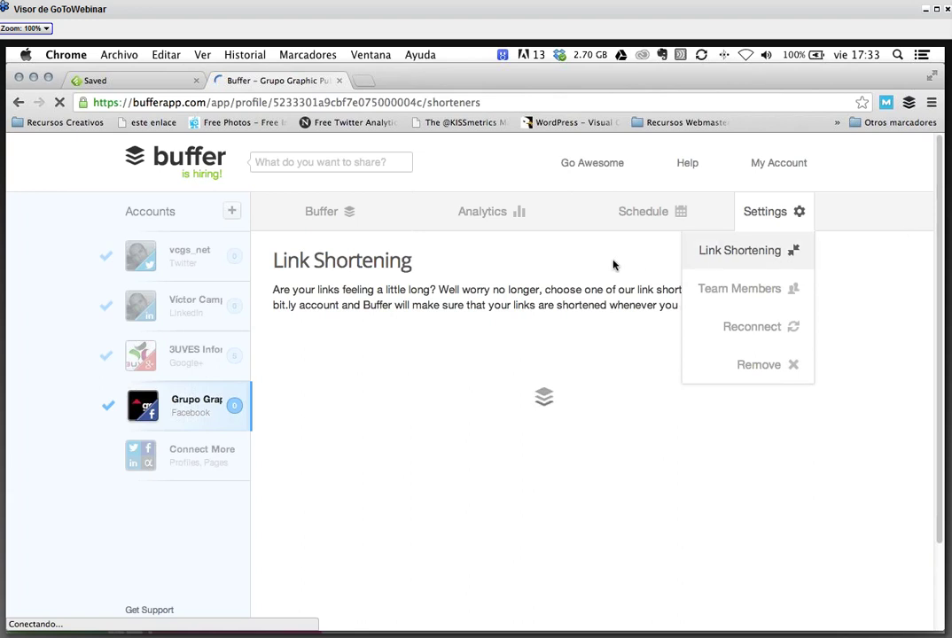
# - Close the settings options and open the Facebook page's Schedule showing 08:49 AM and 05:04 PM
pyautogui.click(765, 209)
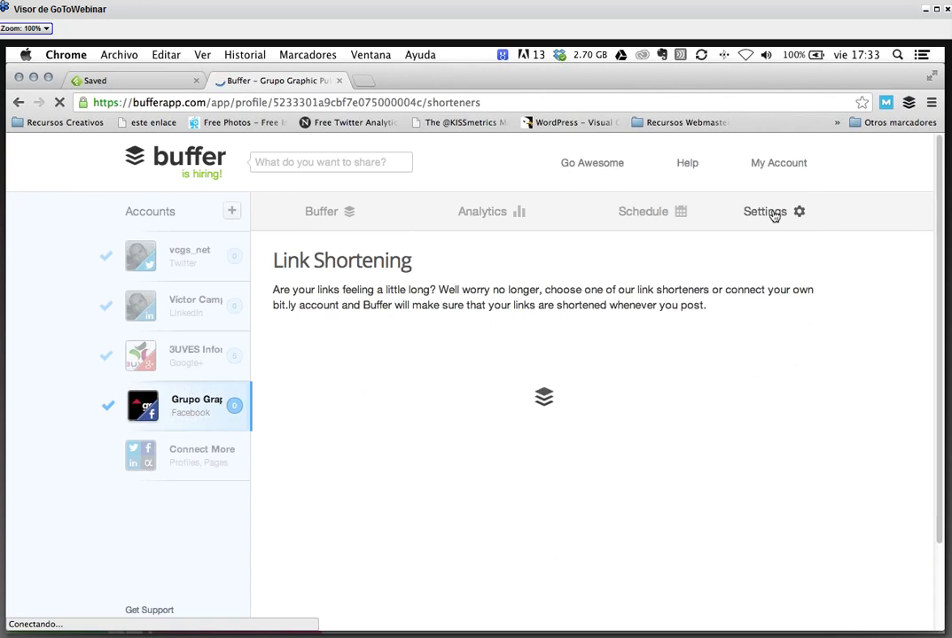
pyautogui.click(774, 216)
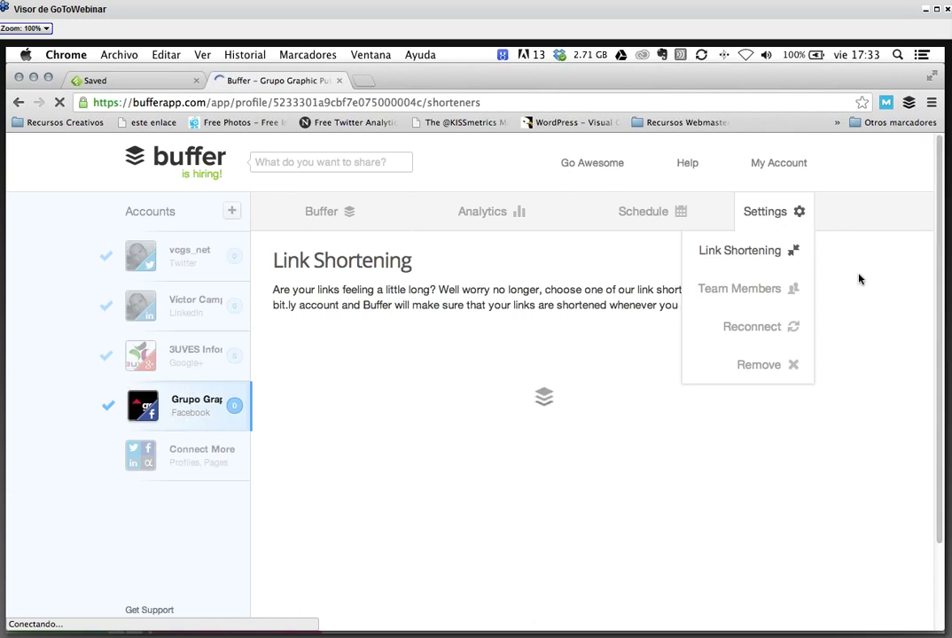
pyautogui.click(582, 268)
pyautogui.click(197, 411)
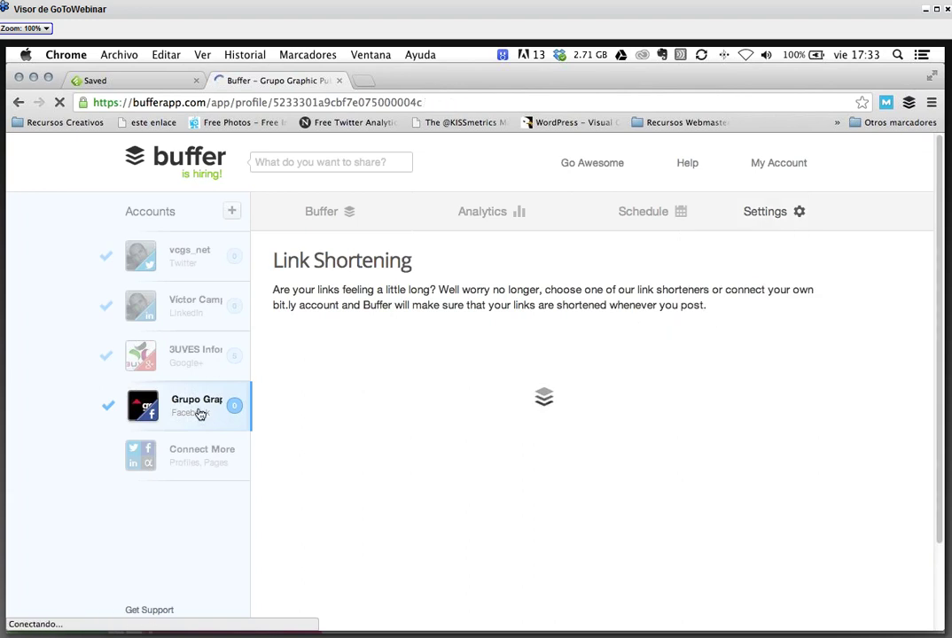
pyautogui.click(670, 223)
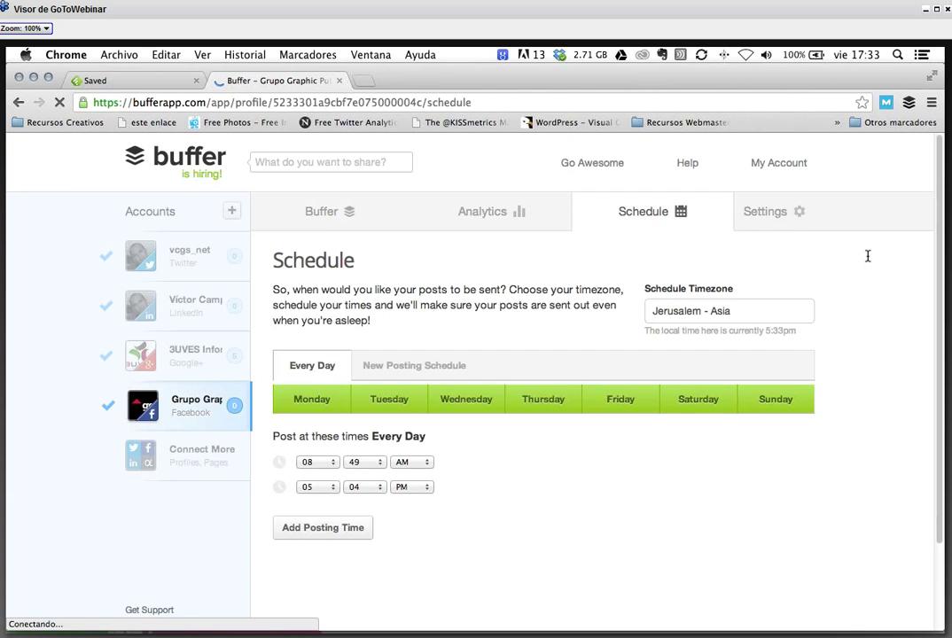
# - Change the schedule timezone to Murcia - Spain by searching 'Murcia'
pyautogui.click(725, 312)
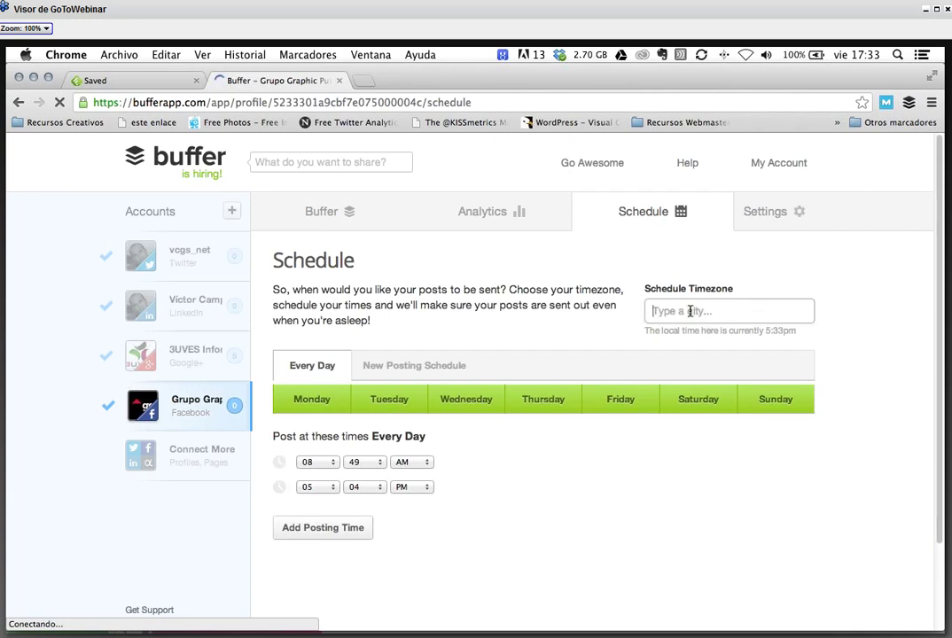
pyautogui.write('Murcia - Spain')
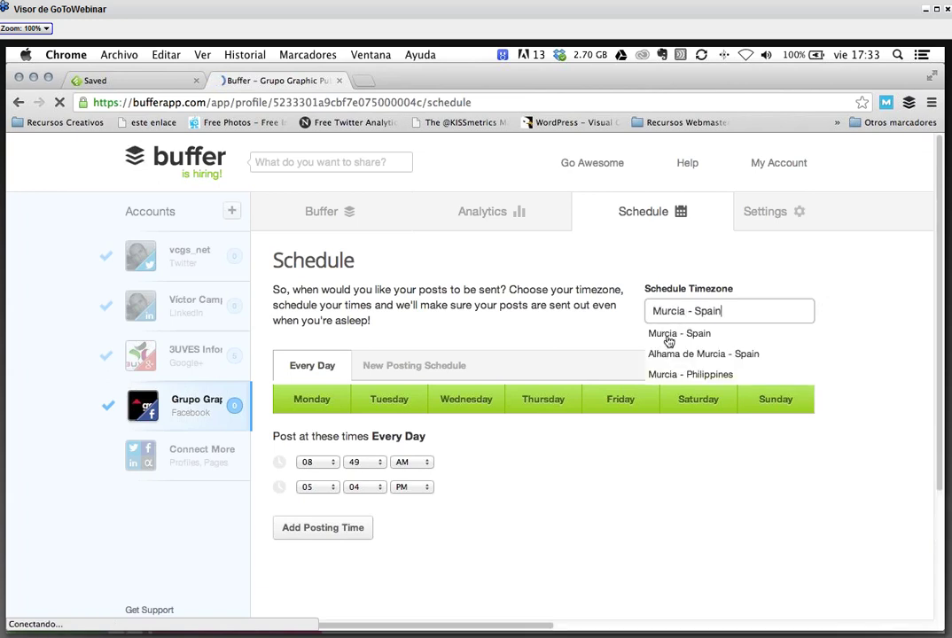
pyautogui.click(668, 335)
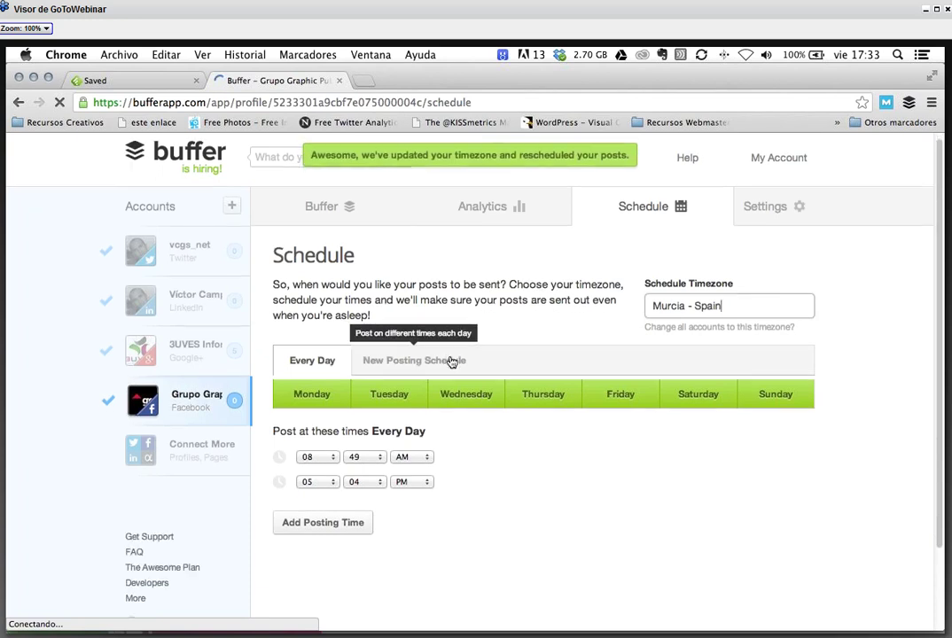
pyautogui.scroll(-2, 452, 361)
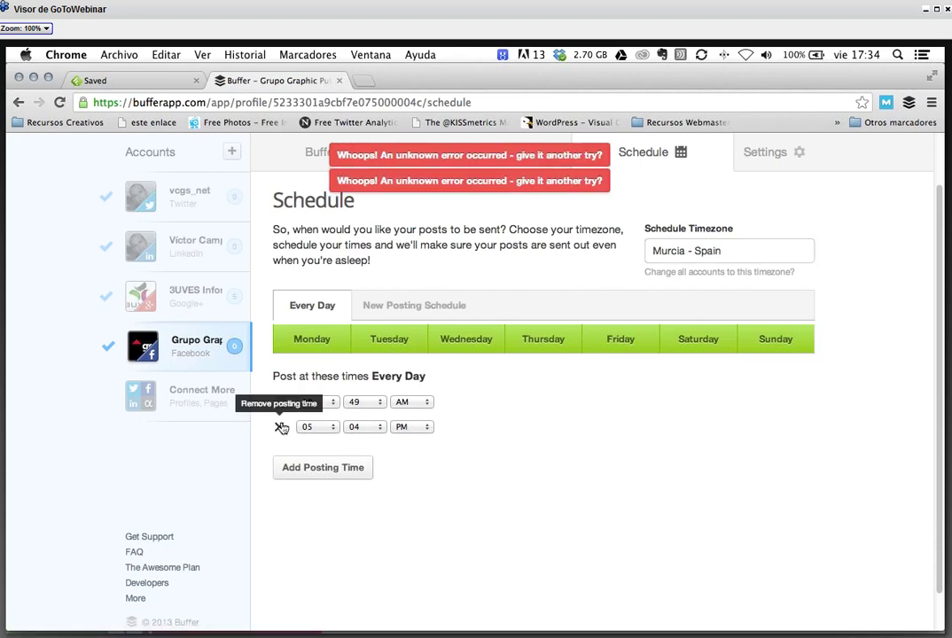
# - Remove the 08:49 AM and 05:04 PM posting times and add a new posting time
pyautogui.click(279, 426)
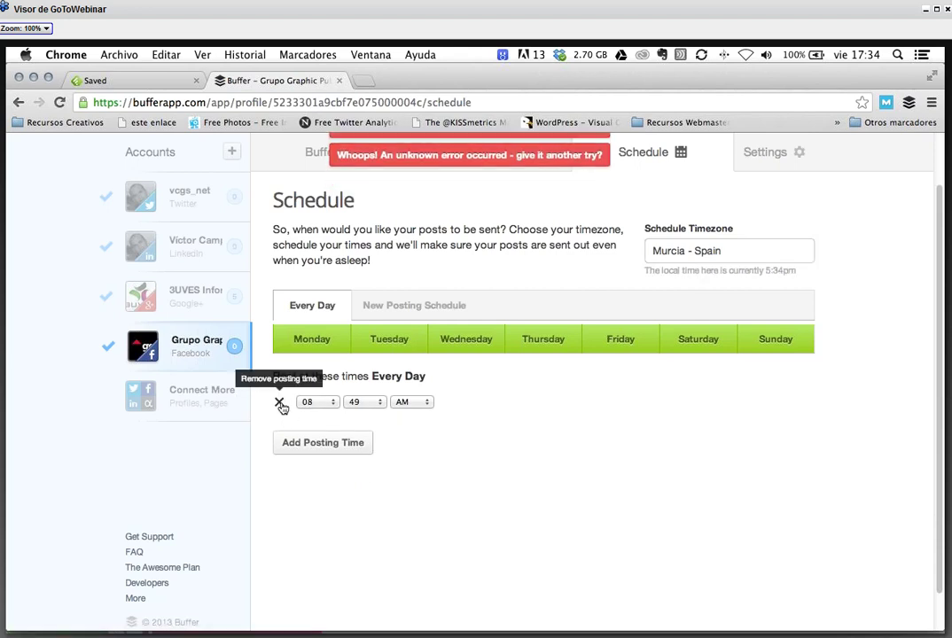
pyautogui.click(280, 403)
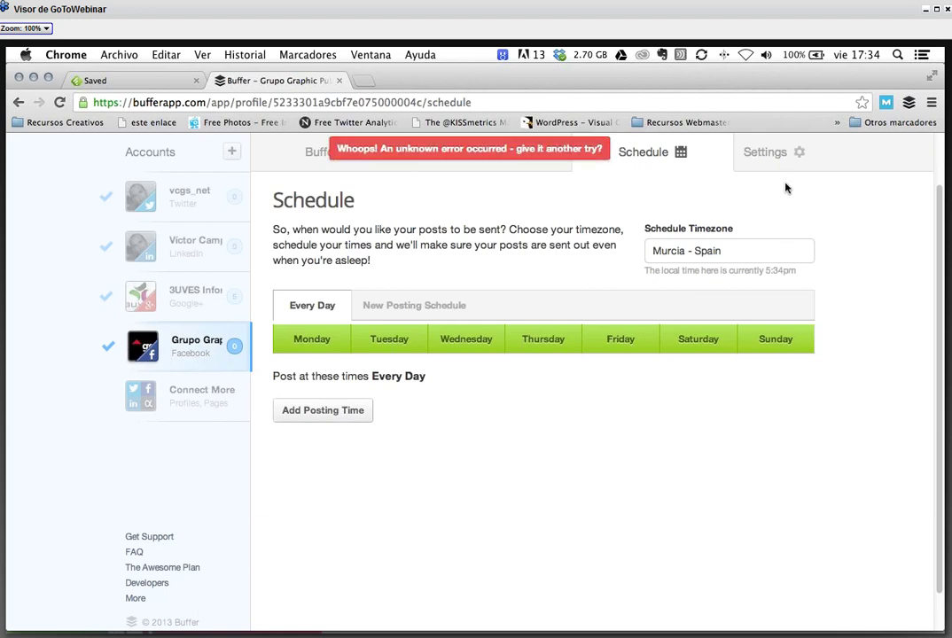
pyautogui.click(342, 412)
pyautogui.click(328, 403)
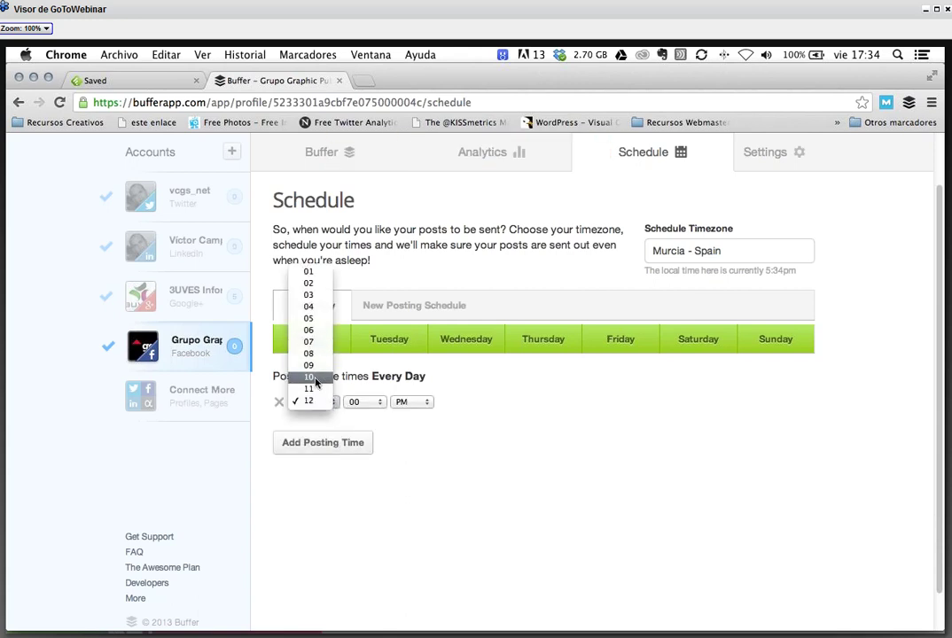
pyautogui.click(496, 443)
# - Set the new posting time to 10:00 AM and decline the Awesome Plan upgrade offer
pyautogui.press('1')
pyautogui.press('0')
pyautogui.press('Tab')
pyautogui.press('Tab')
pyautogui.press('space')
pyautogui.press('Up')
pyautogui.press('Return')
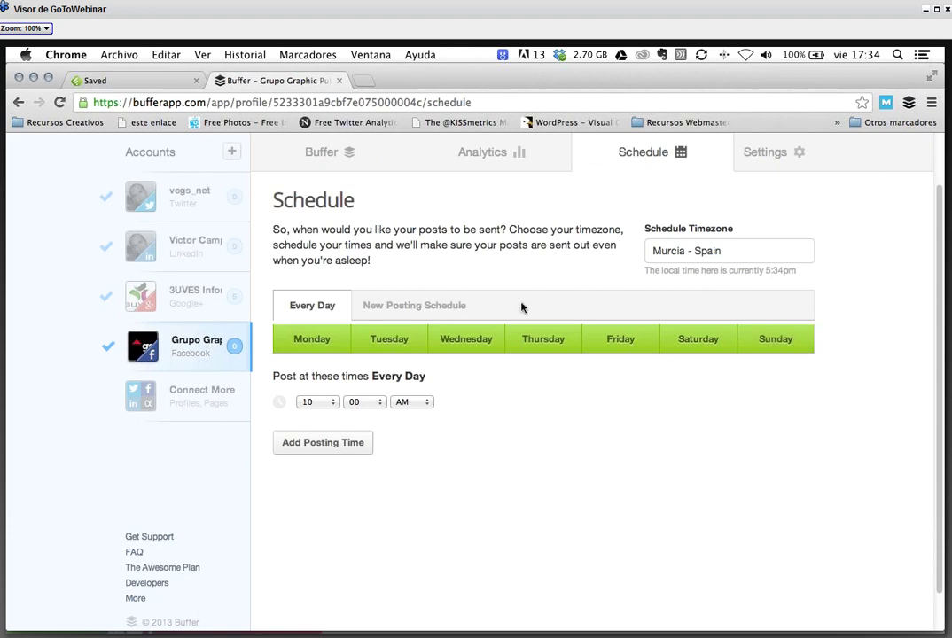
pyautogui.click(454, 306)
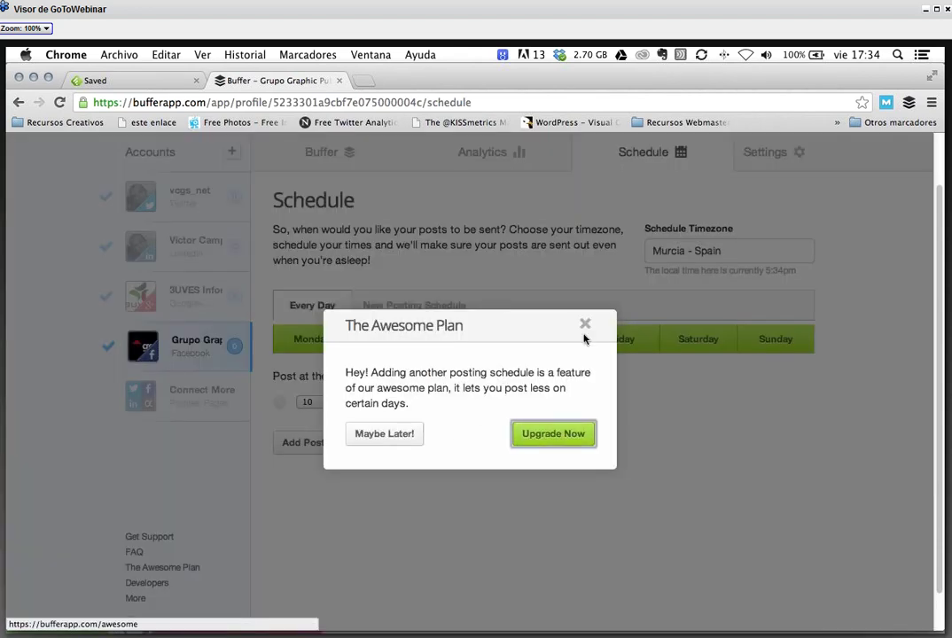
pyautogui.click(383, 433)
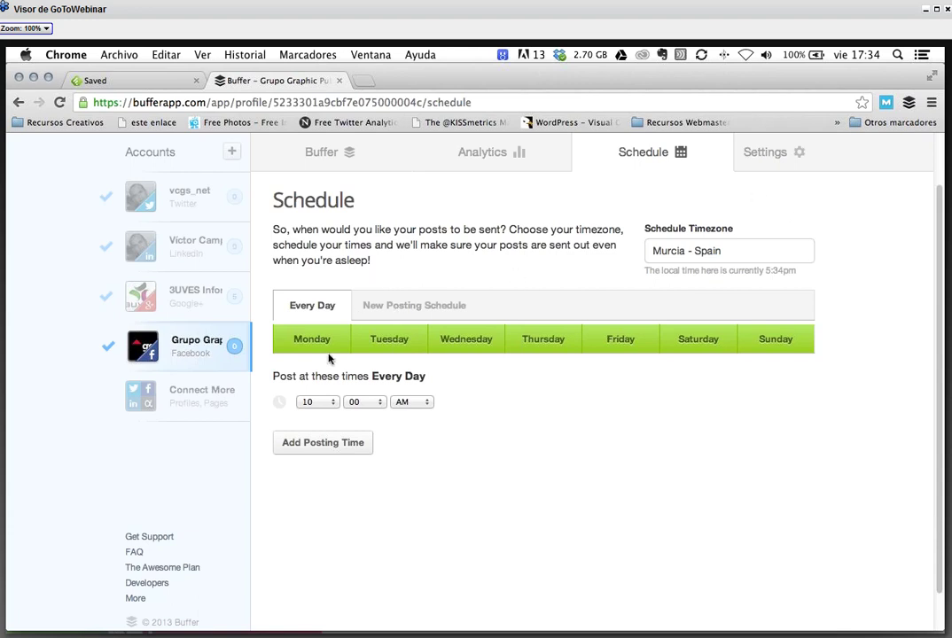
# - Turn off posting on all seven days of the week
pyautogui.click(378, 337)
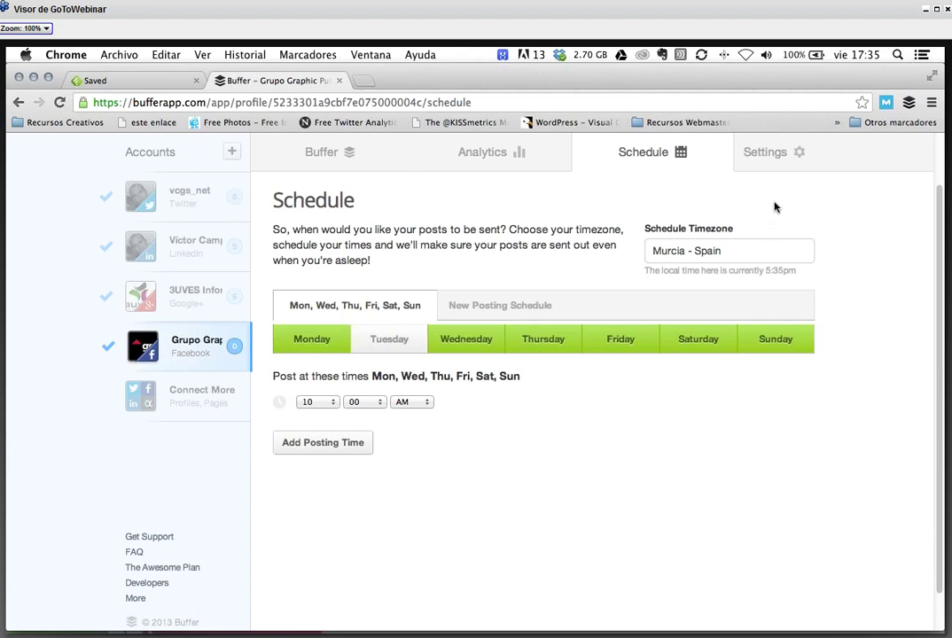
pyautogui.click(415, 341)
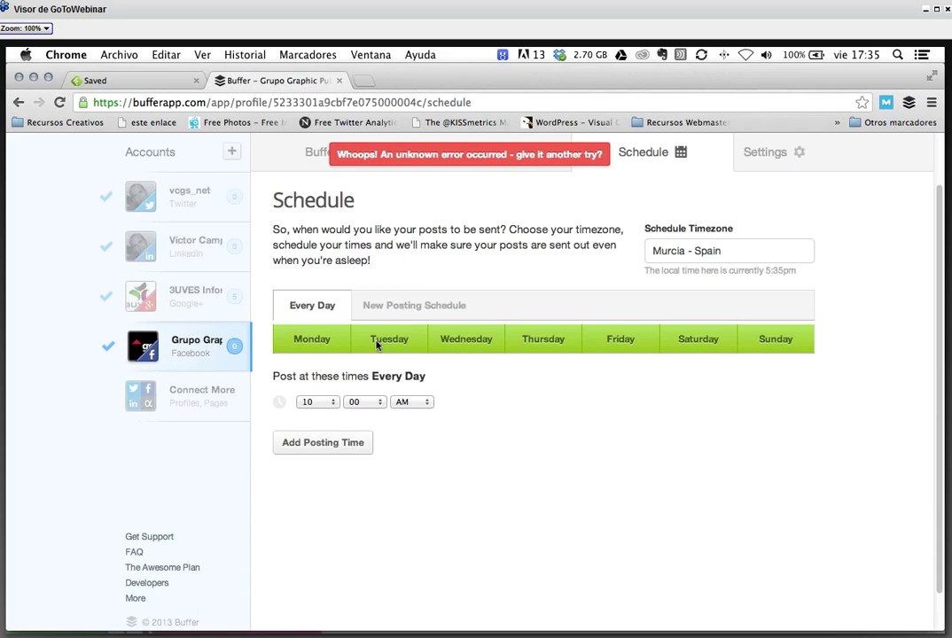
pyautogui.click(326, 342)
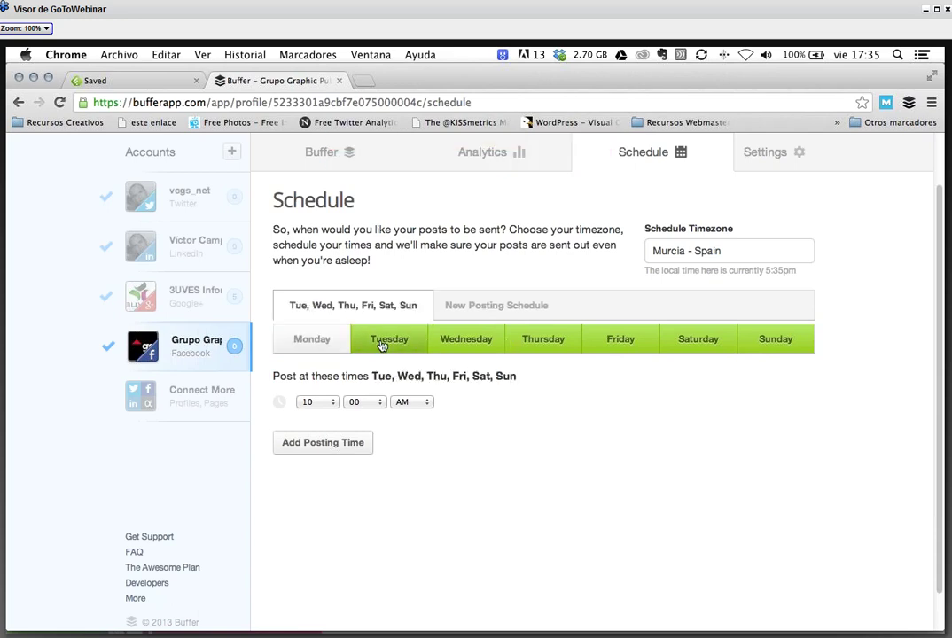
pyautogui.click(382, 345)
pyautogui.click(466, 342)
pyautogui.click(543, 344)
pyautogui.click(621, 345)
pyautogui.click(699, 342)
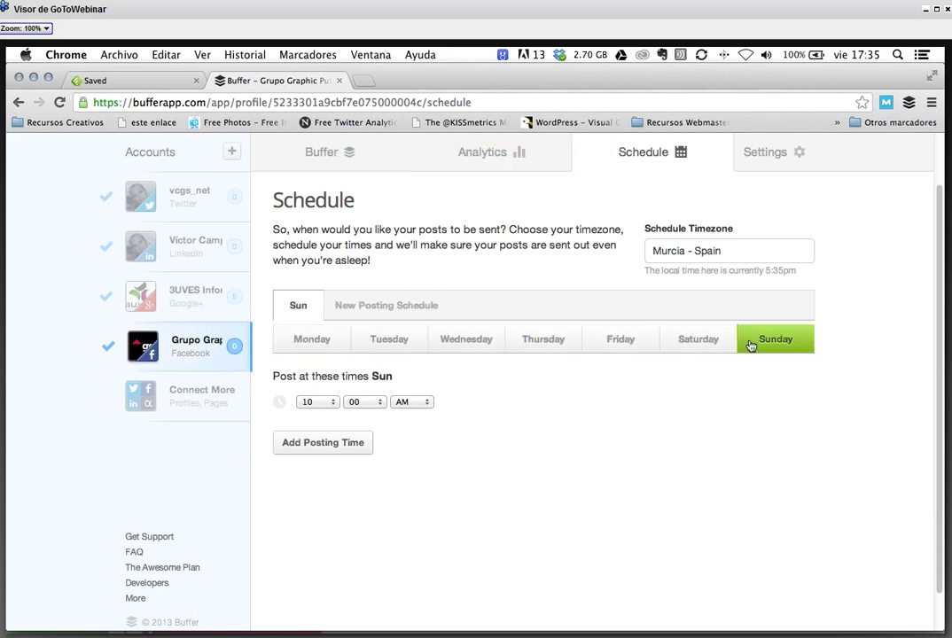
pyautogui.click(771, 341)
# - Re-enable Tuesday and Thursday posting, then begin connecting a LinkedIn group
pyautogui.click(409, 349)
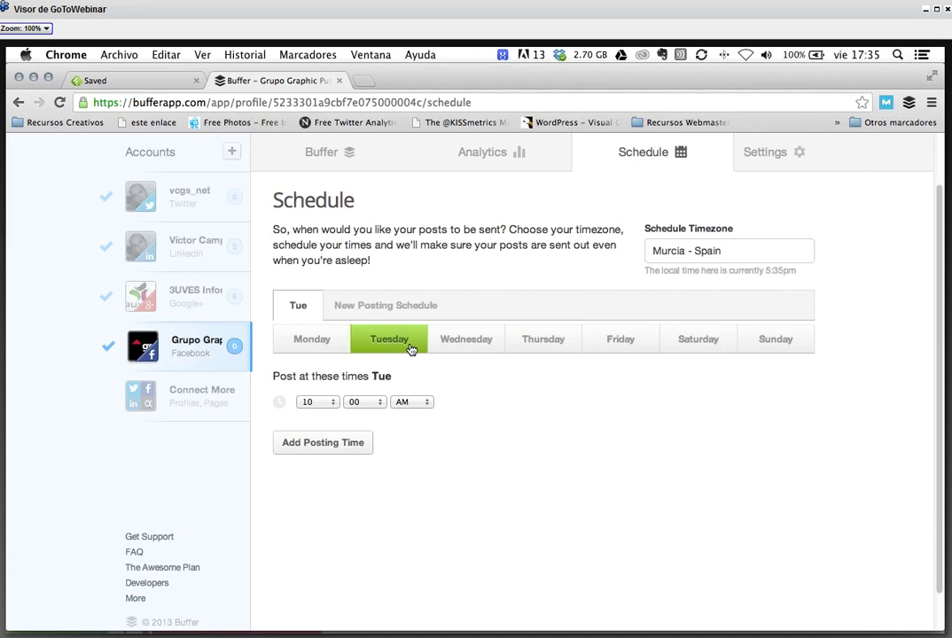
pyautogui.click(548, 342)
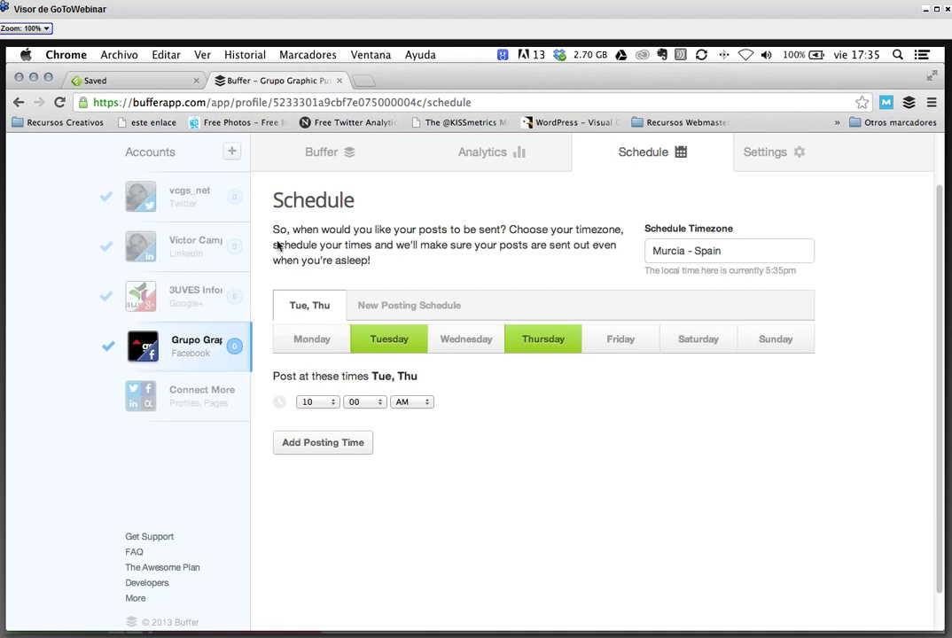
pyautogui.click(231, 155)
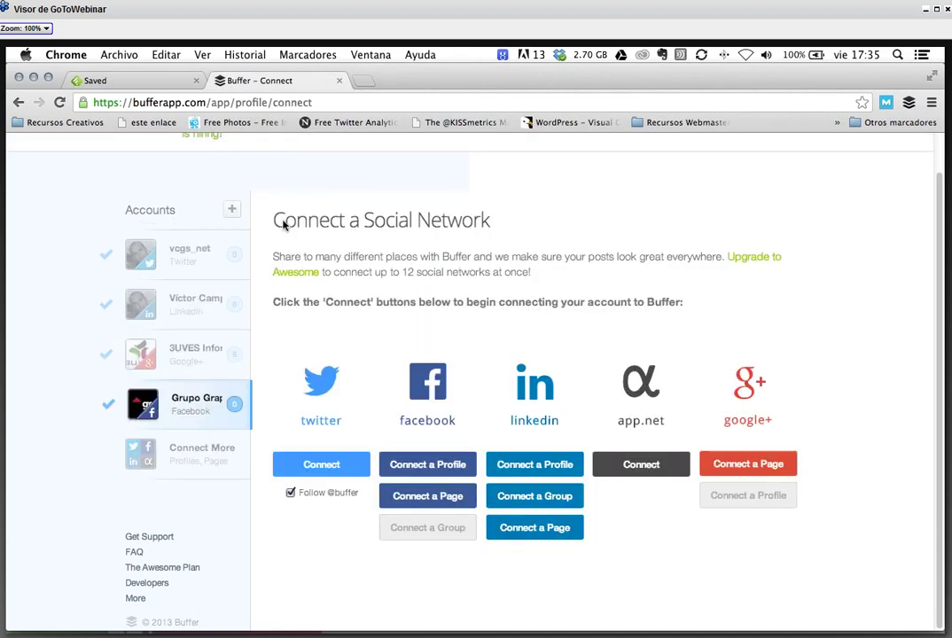
pyautogui.click(543, 506)
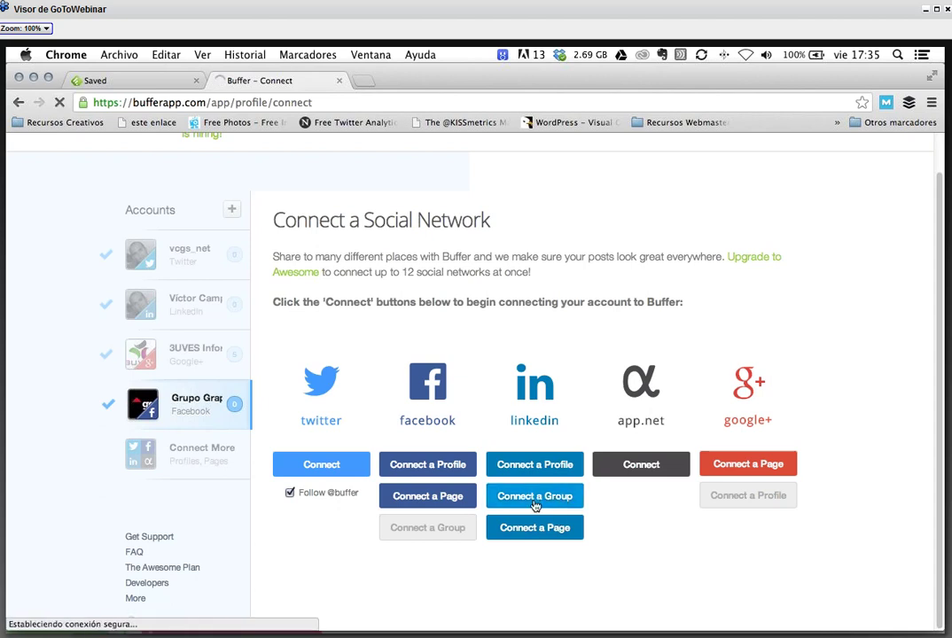
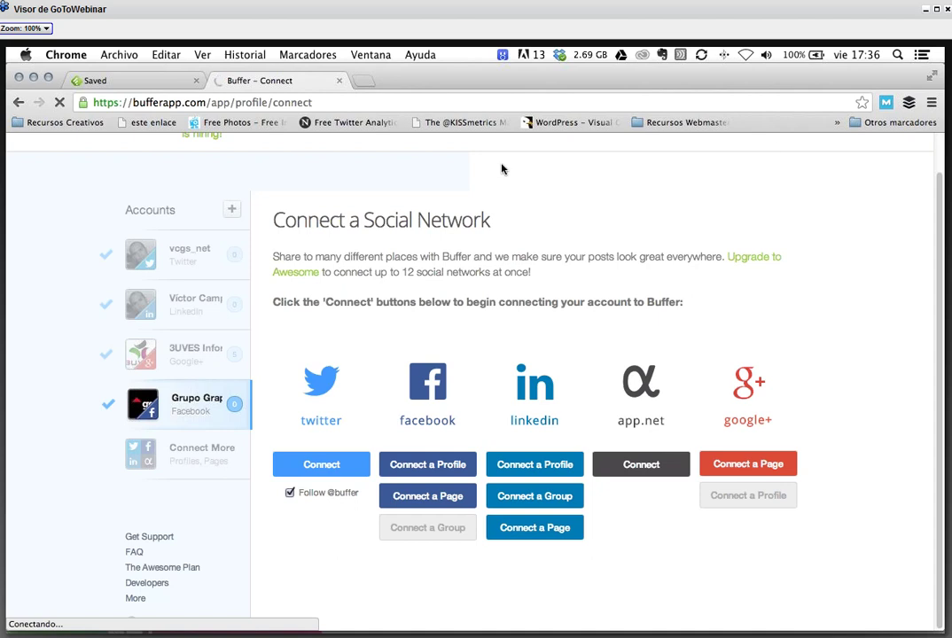
# - Check the Twitter account's queue and reach Connect a Social Network, dismissing the upgrade promotion
pyautogui.click(197, 275)
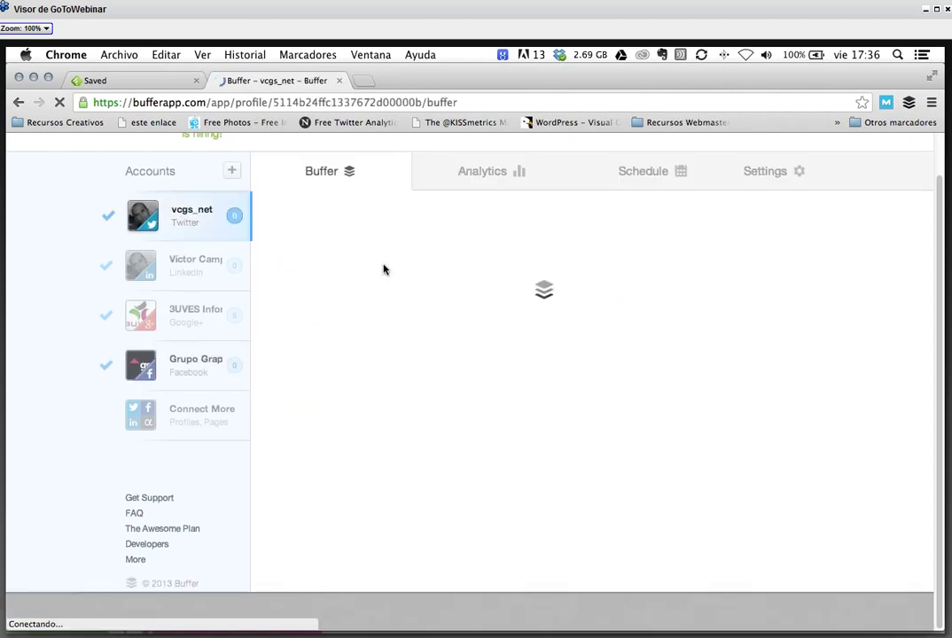
pyautogui.click(232, 172)
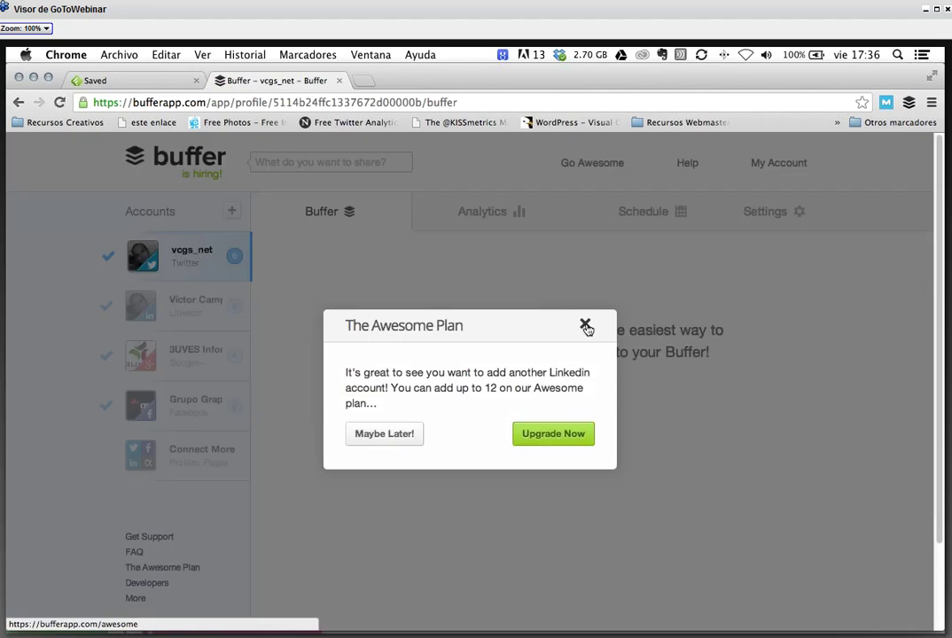
pyautogui.click(582, 324)
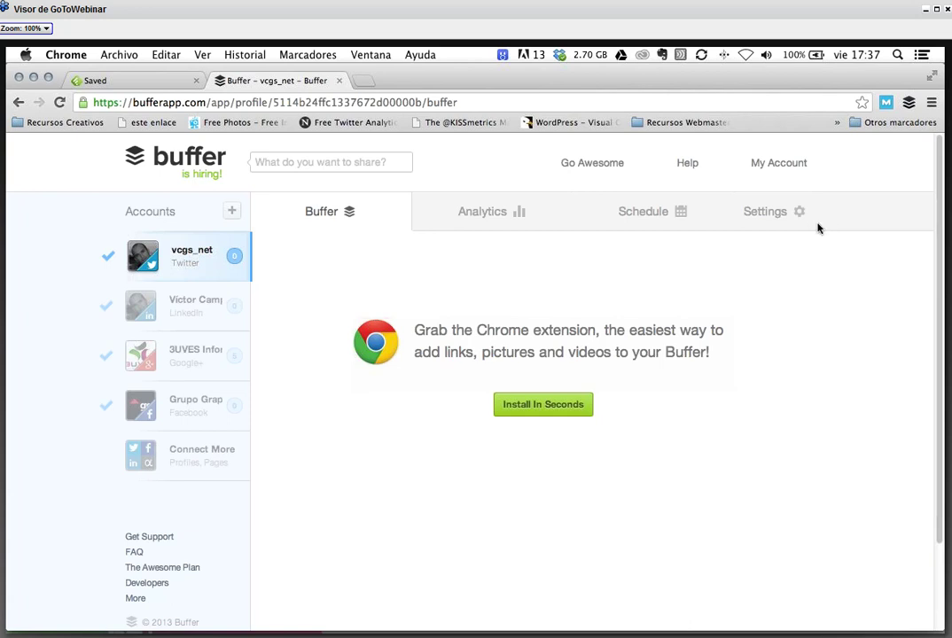
pyautogui.click(642, 210)
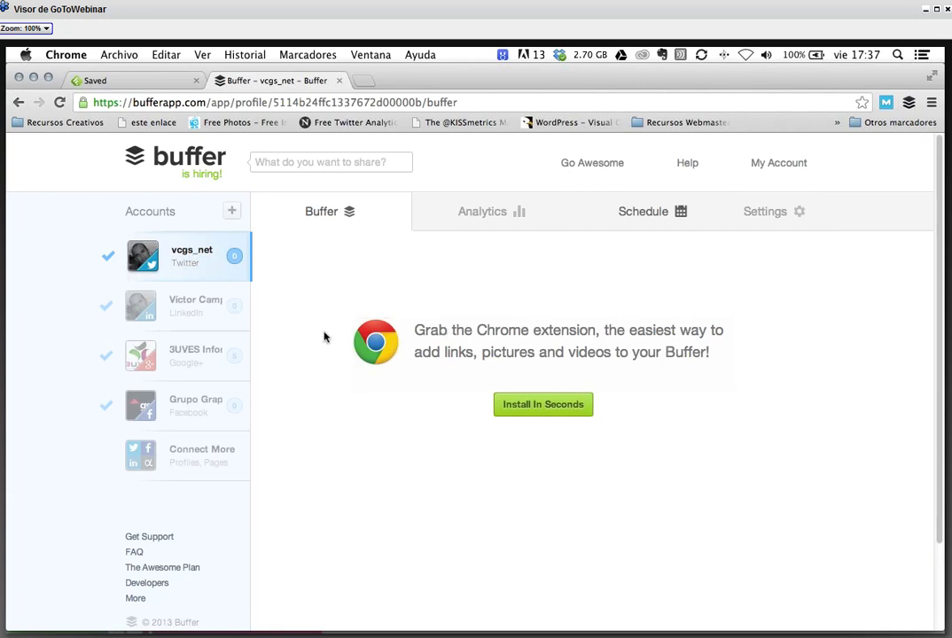
# - View the 3UVES Info queue, then start connecting a Facebook account
pyautogui.click(191, 364)
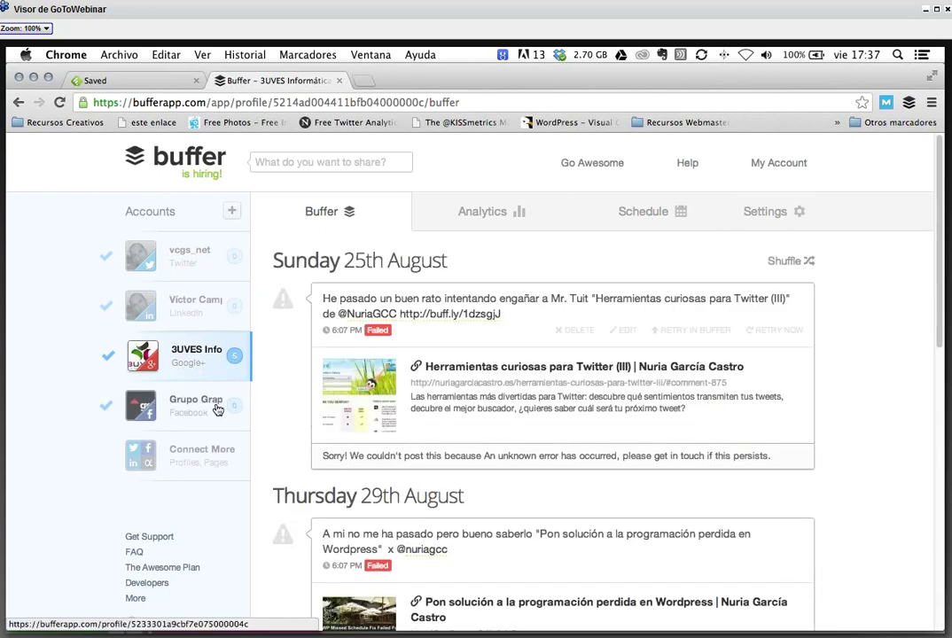
pyautogui.click(202, 452)
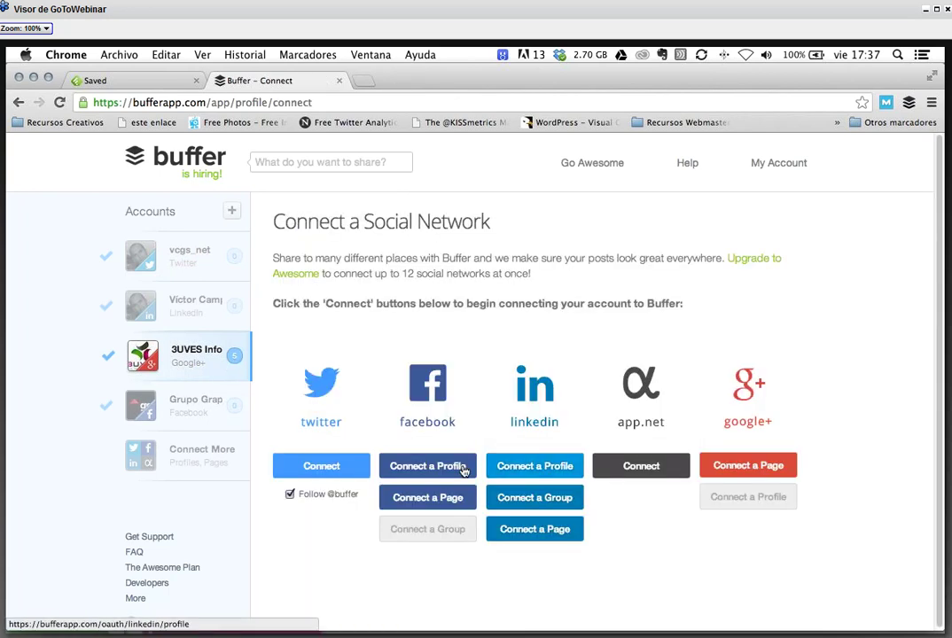
pyautogui.click(421, 498)
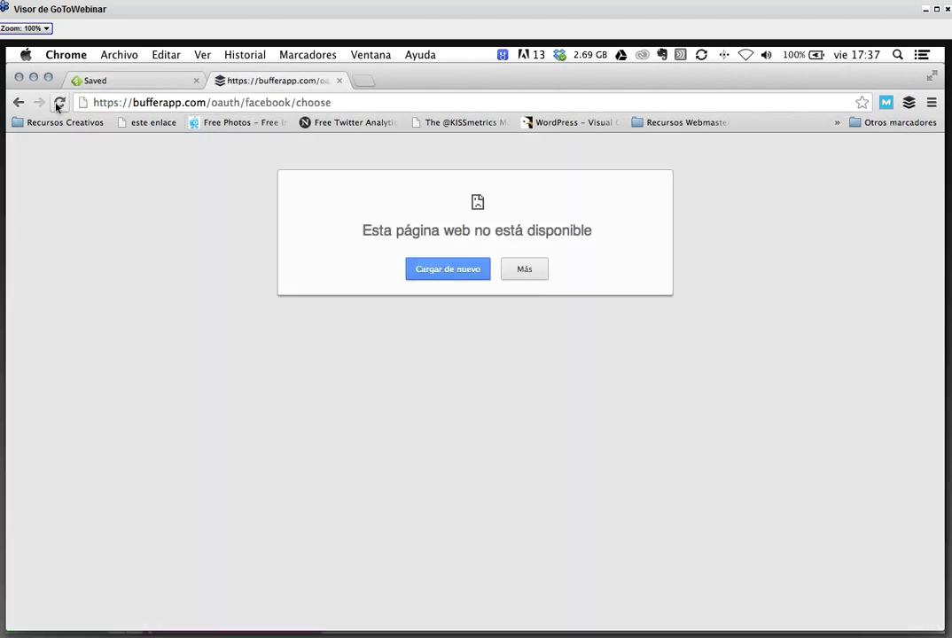
# - Retry the Facebook page, then trim the address back to bufferapp.com
pyautogui.click(58, 103)
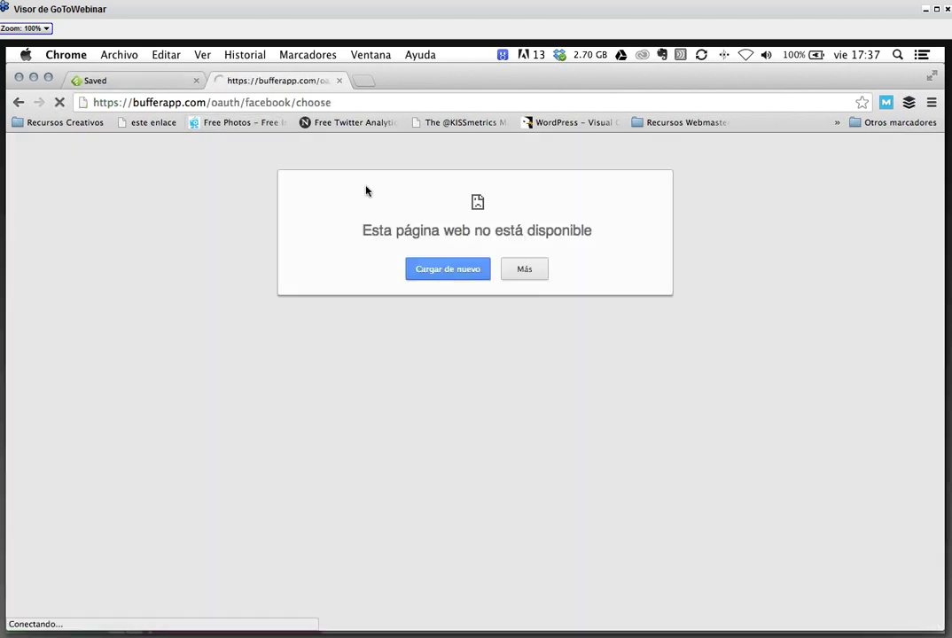
pyautogui.moveTo(209, 102); pyautogui.dragTo(335, 103)
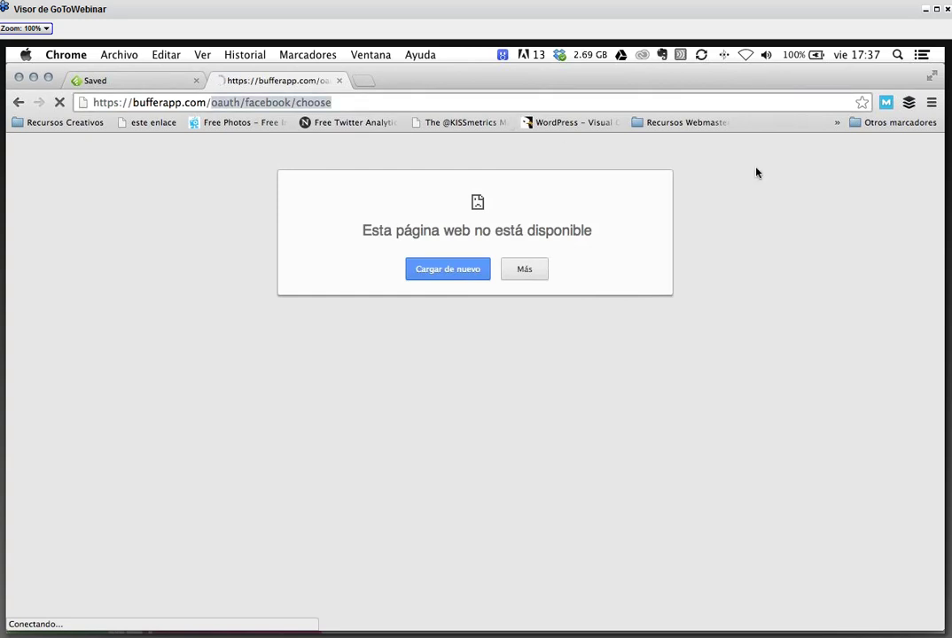
pyautogui.press('BackSpace')
pyautogui.press('BackSpace')
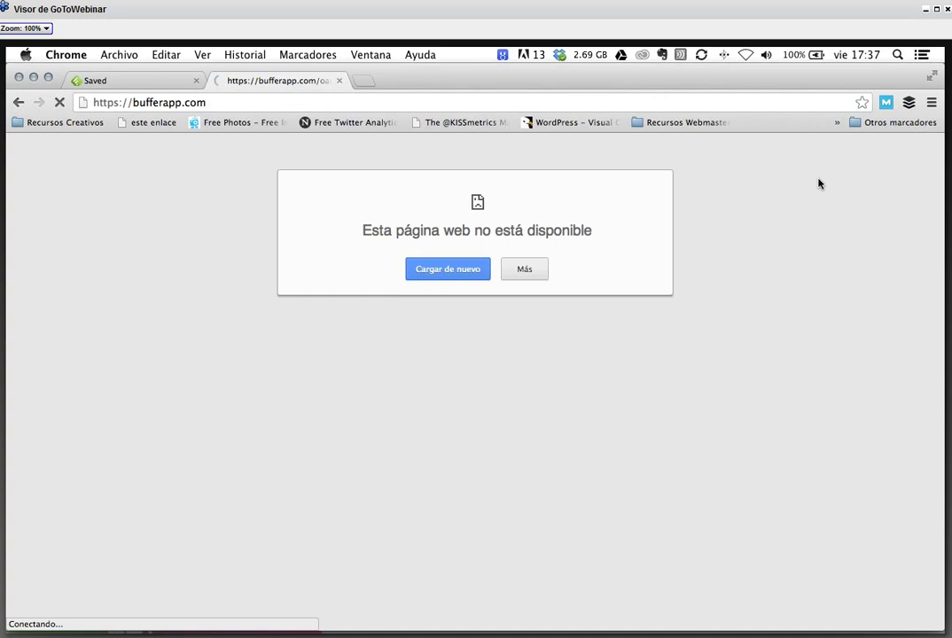
pyautogui.click(141, 81)
# - Search Google for 'google' in a new browser tab
pyautogui.click(359, 81)
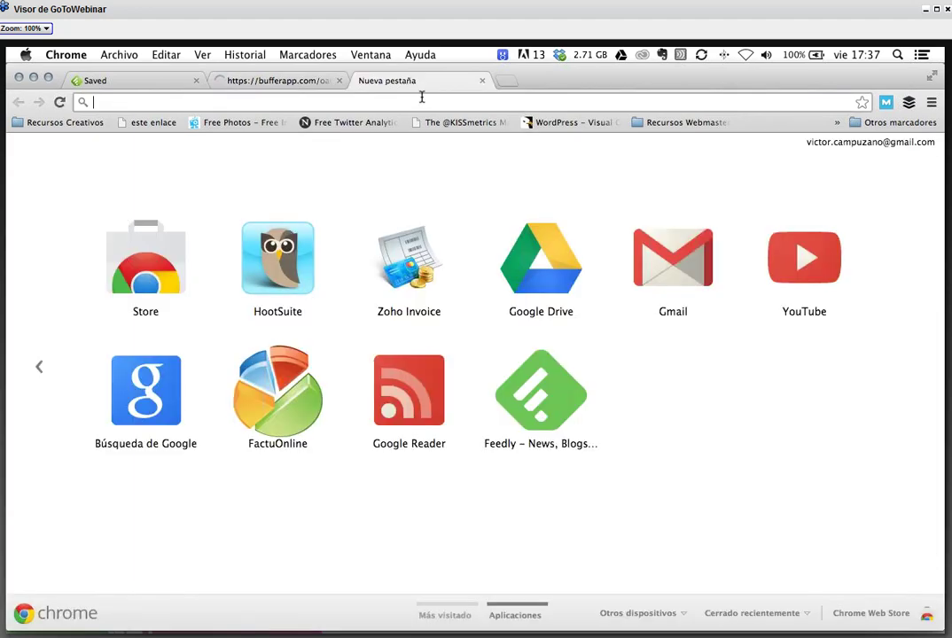
pyautogui.write('googl')
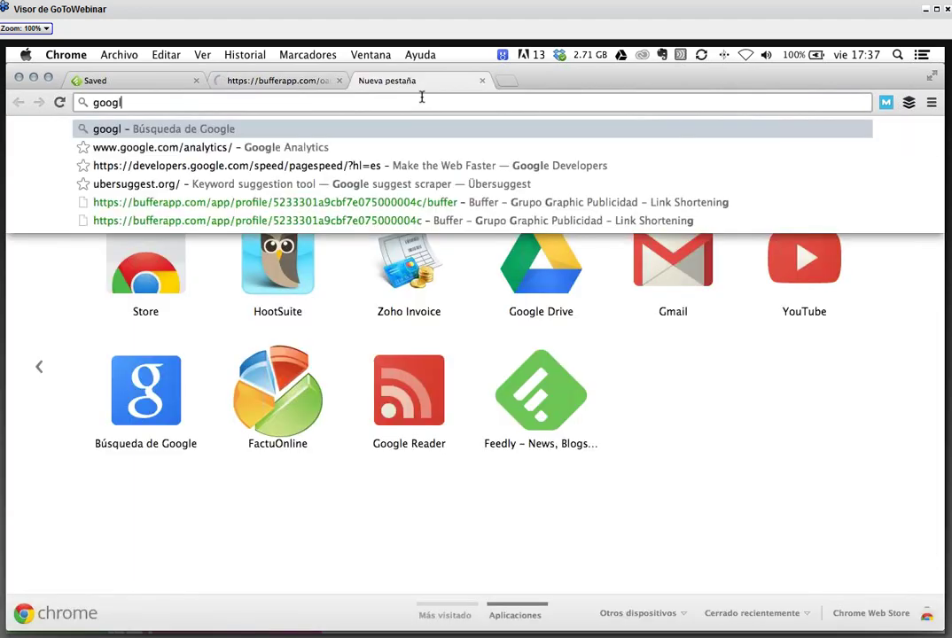
pyautogui.write('e')
pyautogui.press('Return')
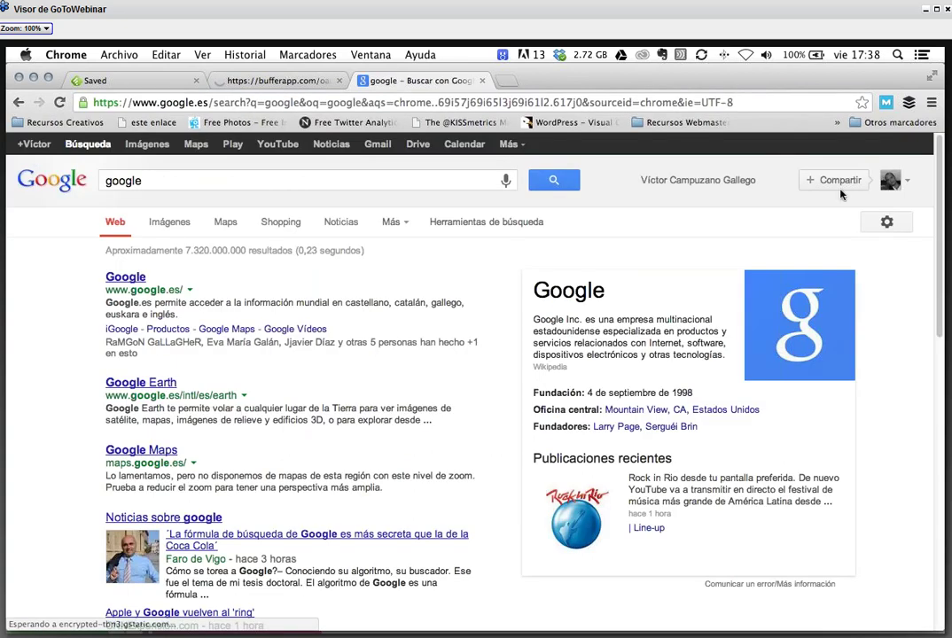
# - Let the Buffer tab reload, then bring up Feedly's Saved articles
pyautogui.click(282, 81)
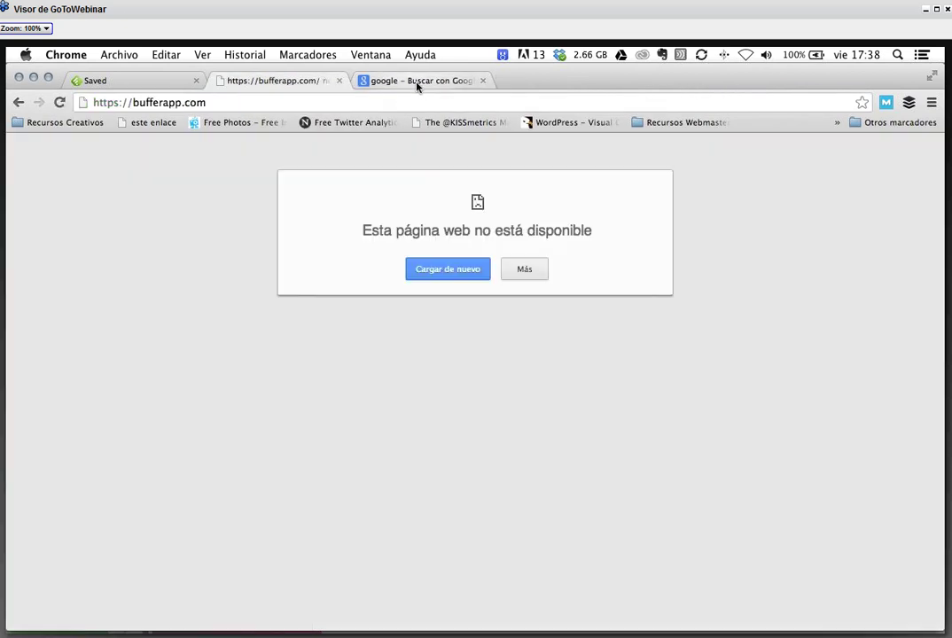
pyautogui.click(415, 82)
pyautogui.click(293, 81)
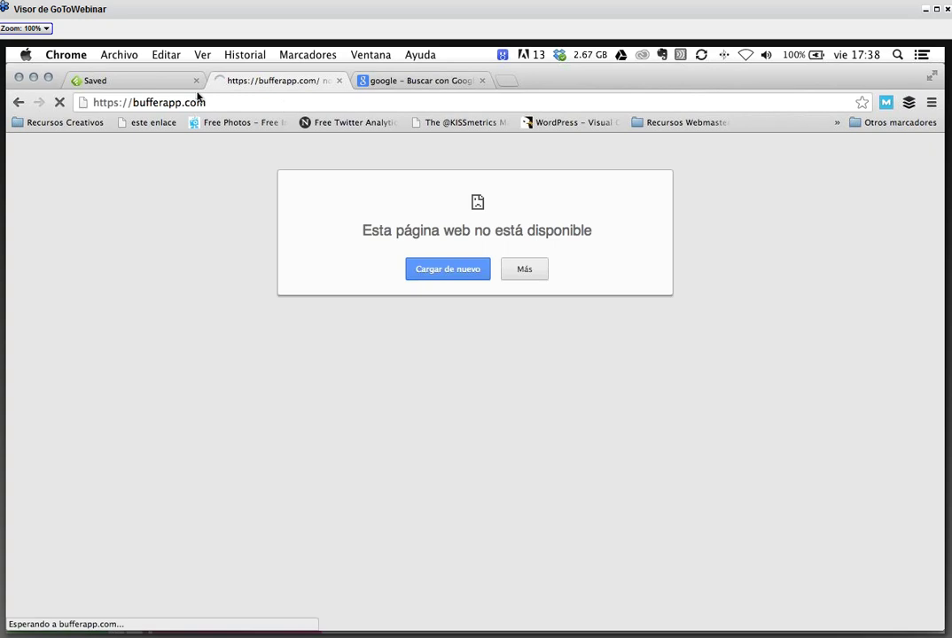
pyautogui.click(136, 86)
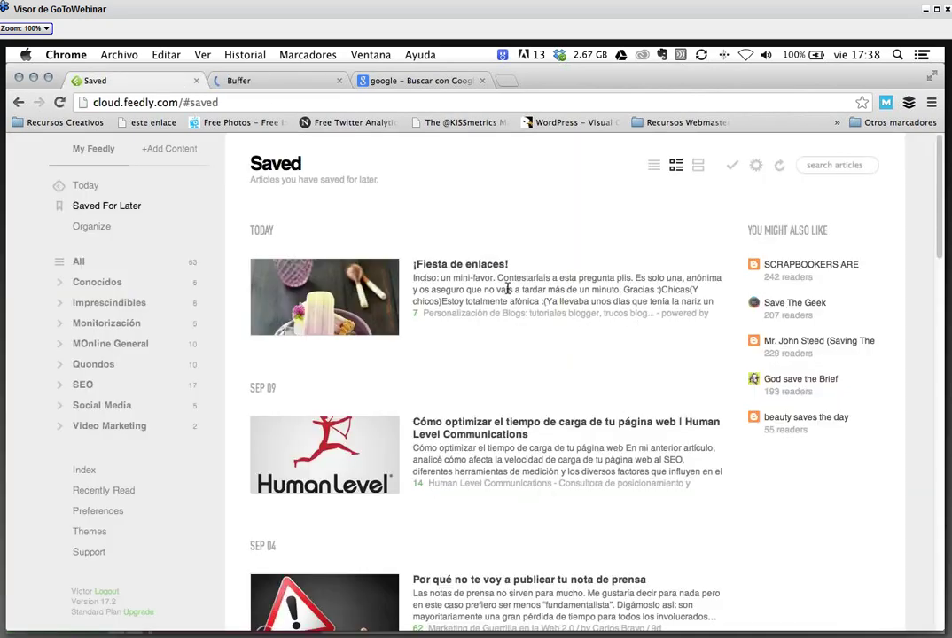
# - Return to the Buffer tab and select the Twitter account in the Accounts sidebar
pyautogui.click(263, 82)
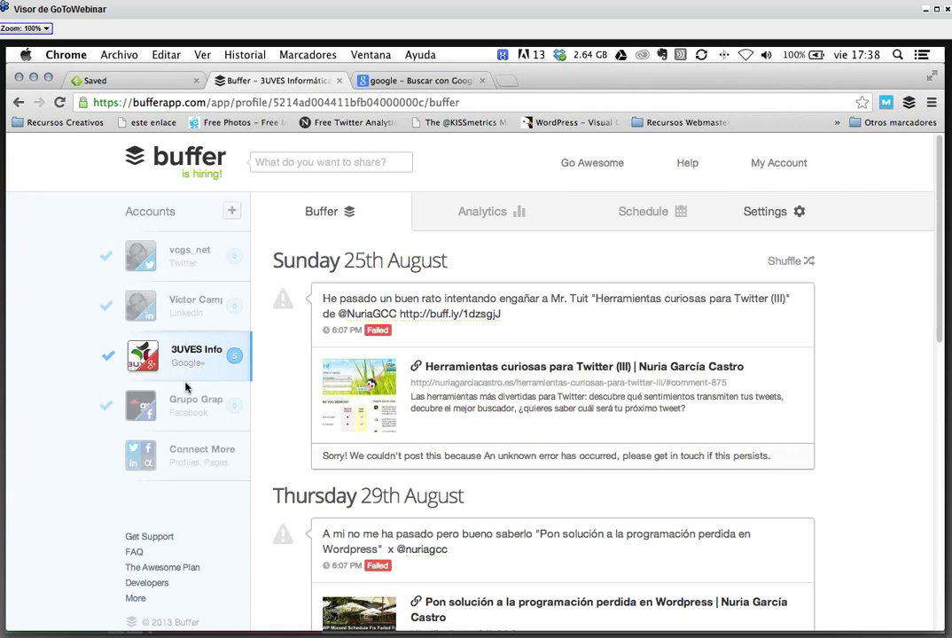
pyautogui.click(185, 263)
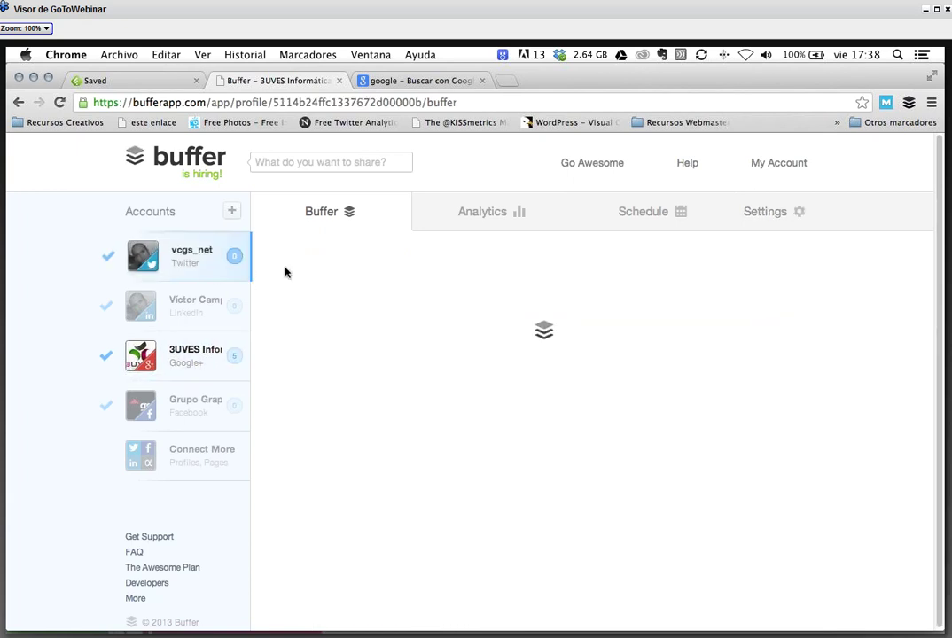
# - Look over the Twitter and LinkedIn posting schedules, then bring the Google results tab forward
pyautogui.click(617, 214)
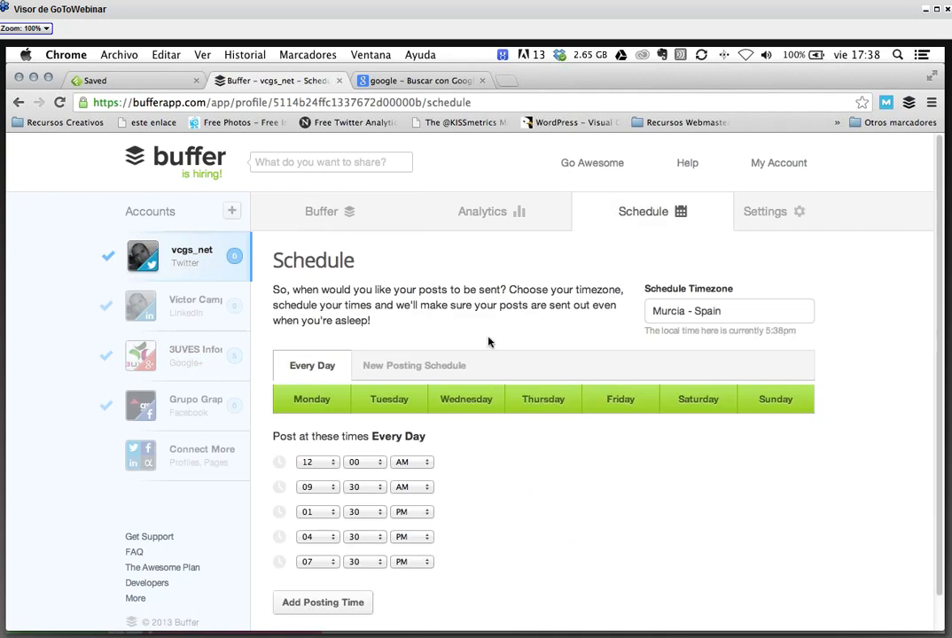
pyautogui.scroll(-1, 489, 342)
pyautogui.scroll(-2, 488, 340)
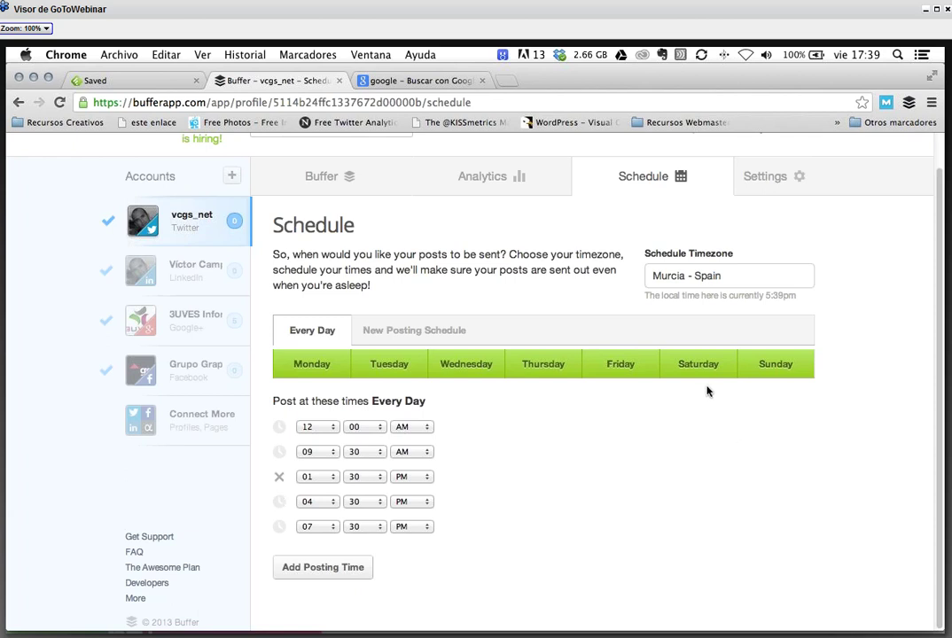
pyautogui.click(187, 270)
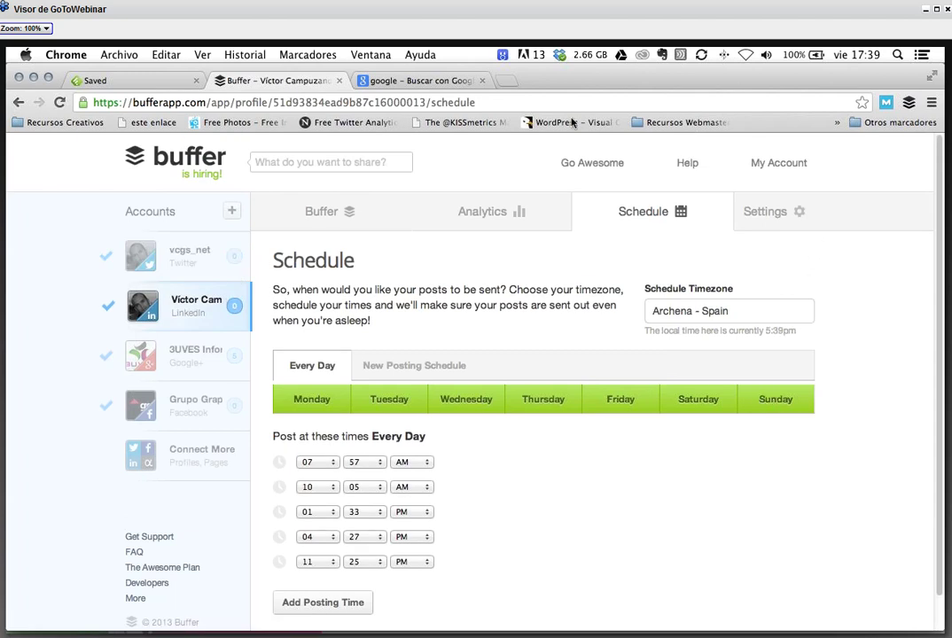
pyautogui.click(434, 81)
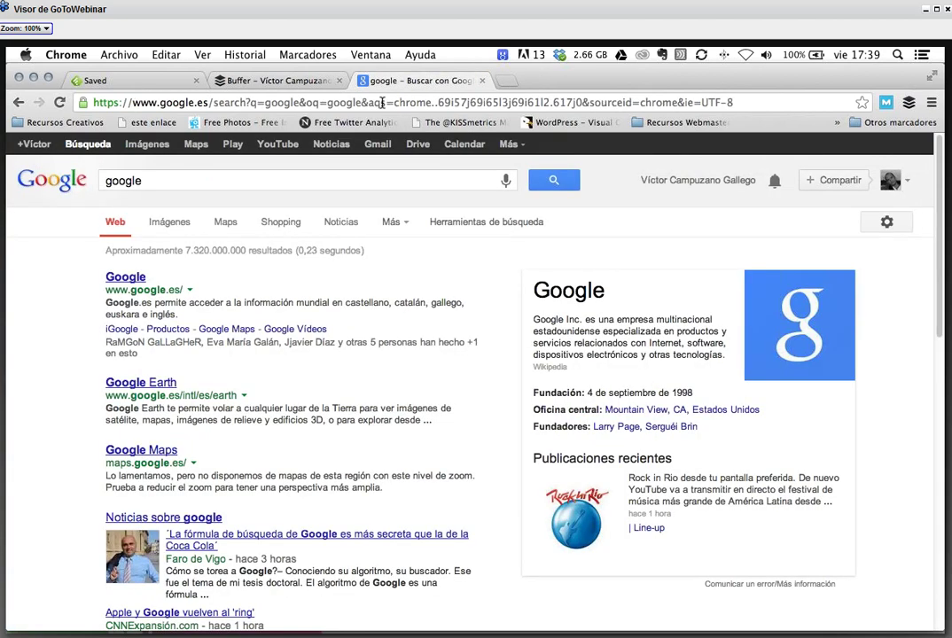
pyautogui.click(383, 103)
pyautogui.write('ww')
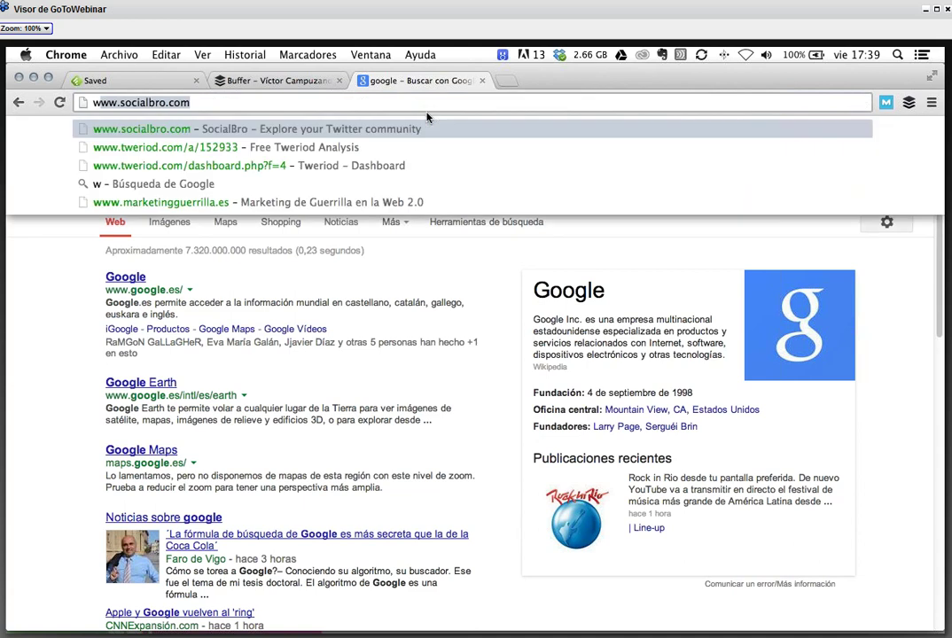
pyautogui.write('w.')
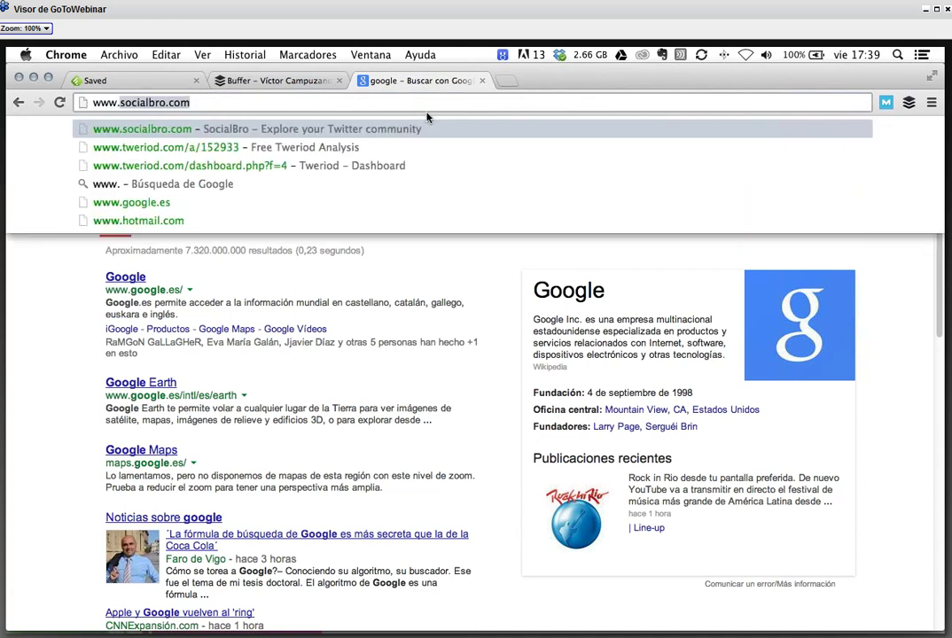
pyautogui.write('vcgs.blo')
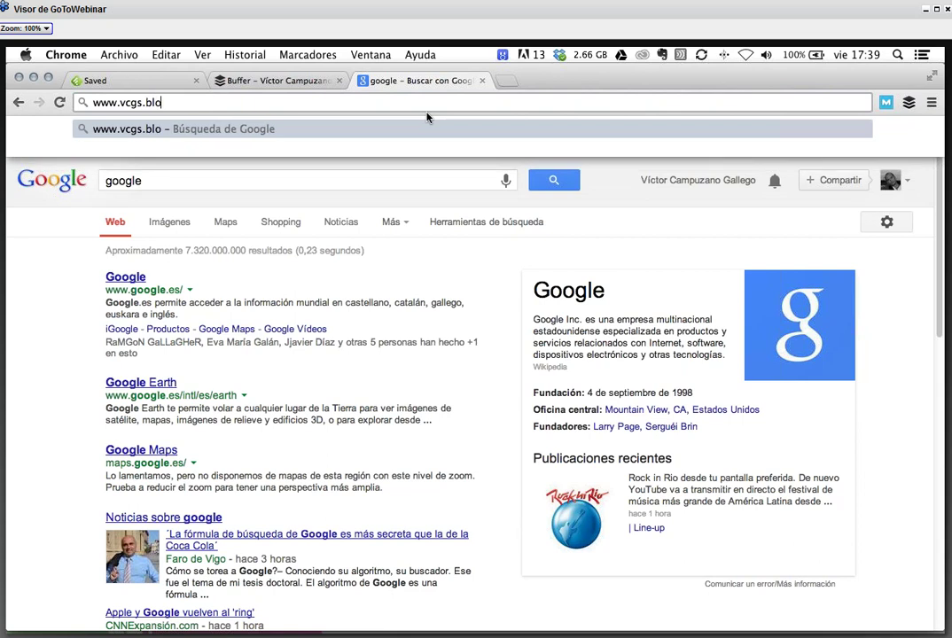
pyautogui.press('BackSpace')
pyautogui.press('BackSpace')
pyautogui.press('BackSpace')
pyautogui.write('net/bl')
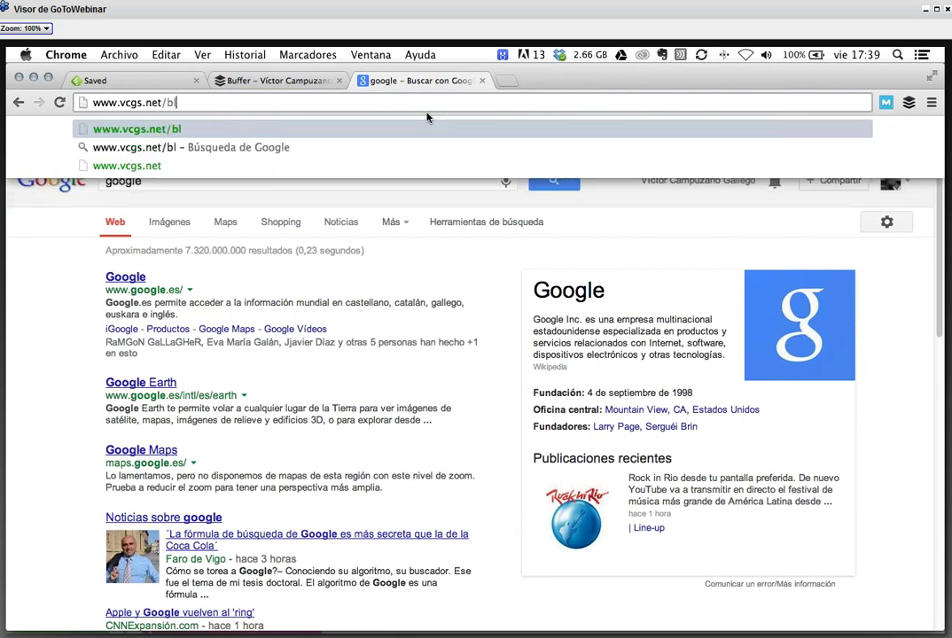
pyautogui.write('og/wp-admin')
pyautogui.press('Return')
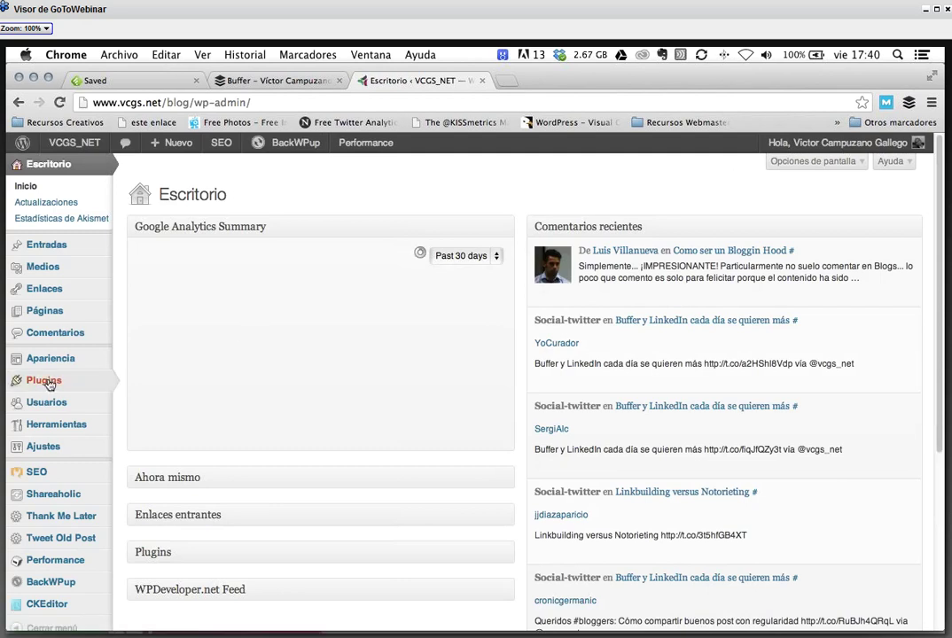
# - In Plugins, copy the link address of Tweet old post's 'Visitar la web del plugin' link
pyautogui.moveTo(70, 381)
pyautogui.click(50, 386)
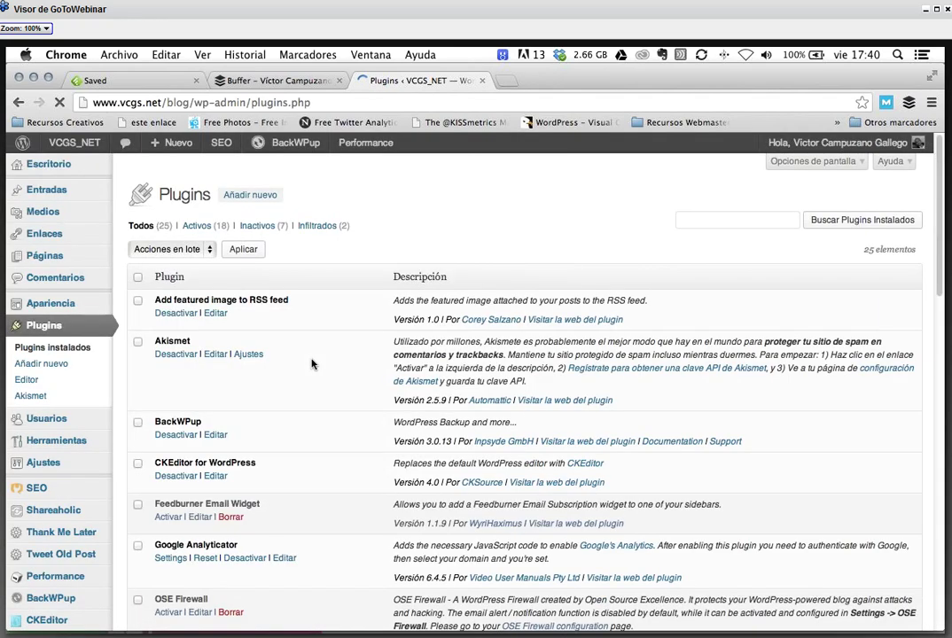
pyautogui.scroll(-5, 312, 363)
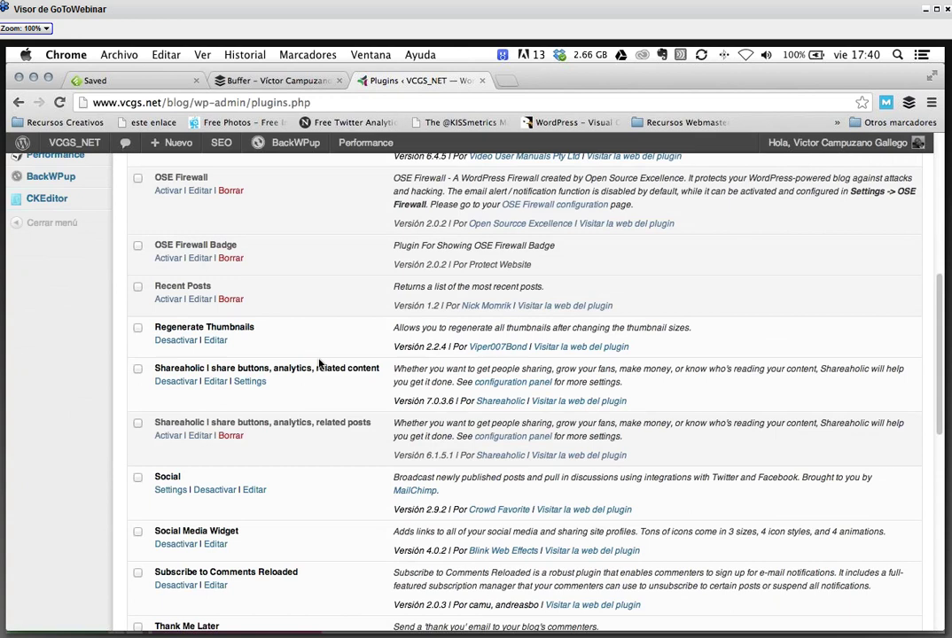
pyautogui.scroll(-4, 320, 362)
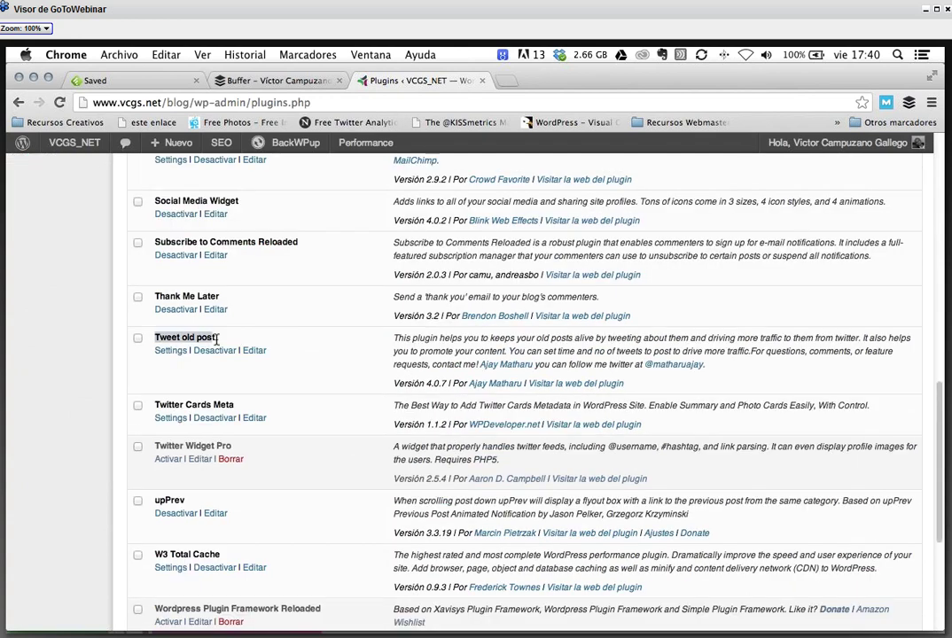
pyautogui.rightClick(565, 390)
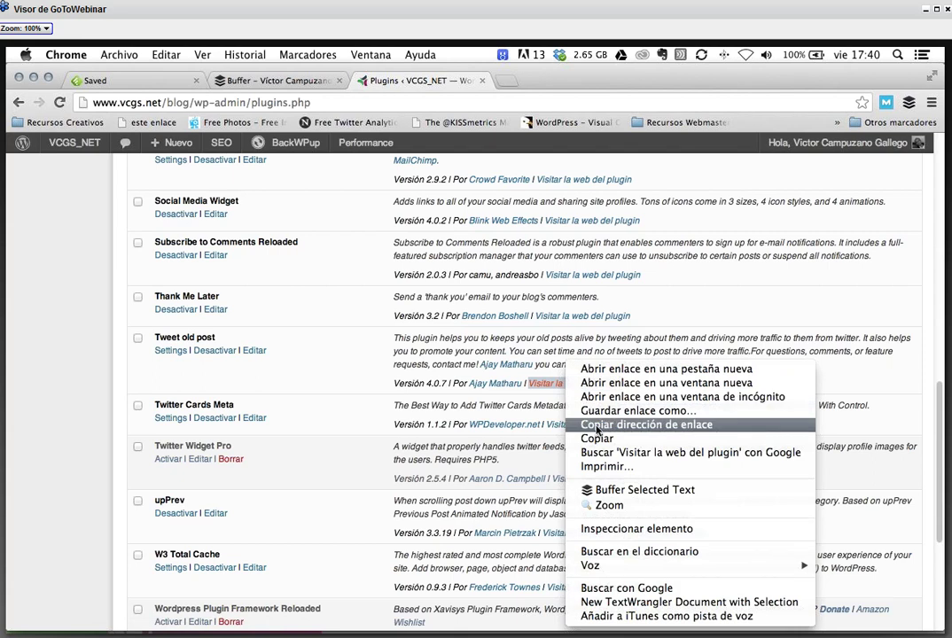
pyautogui.click(598, 430)
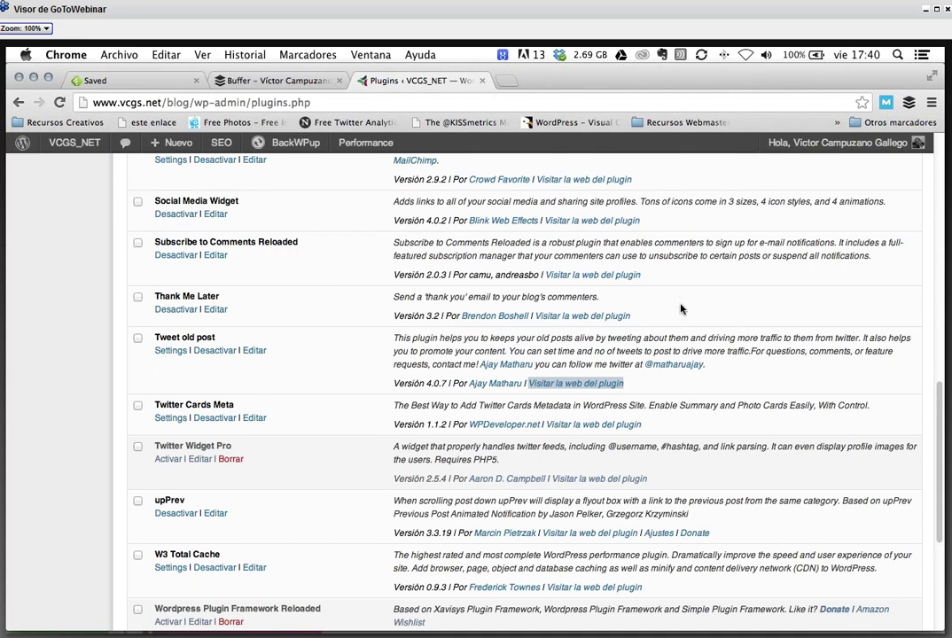
pyautogui.click(174, 352)
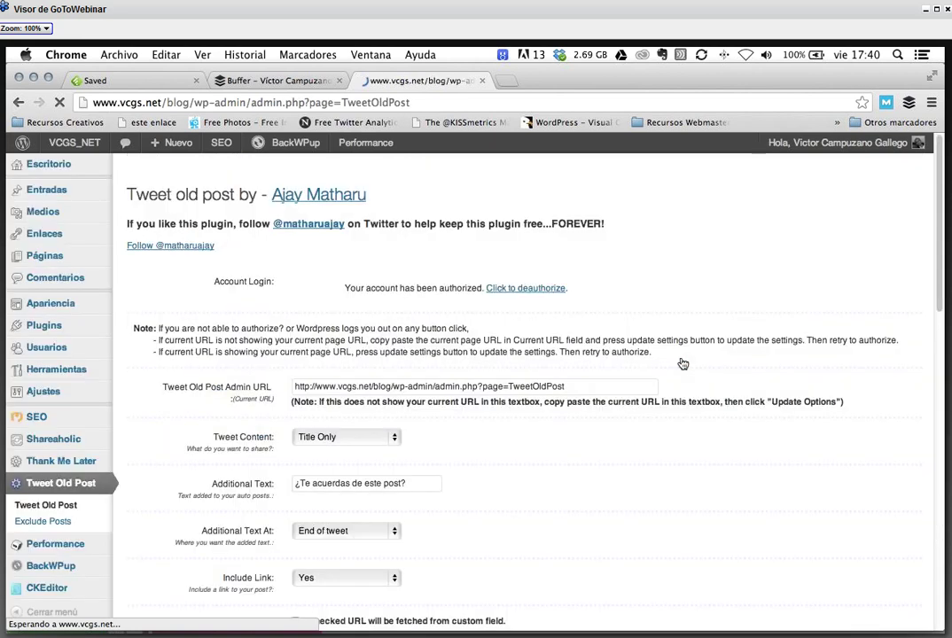
# - Scroll through the Tweet Old Post settings and focus the common hashtags field (#bloggin)
pyautogui.scroll(-2, 487, 383)
pyautogui.scroll(-5, 478, 407)
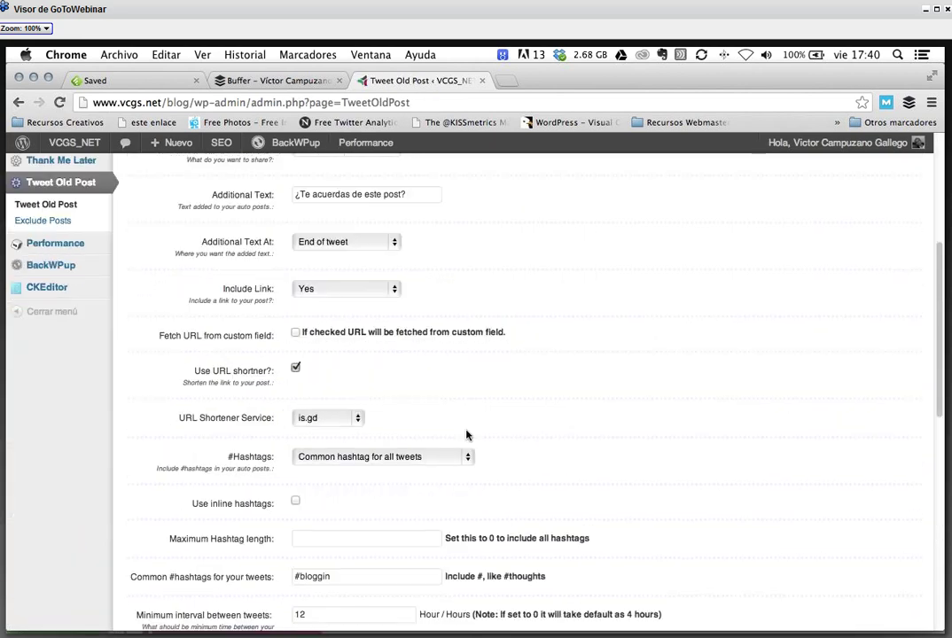
pyautogui.scroll(-7, 497, 381)
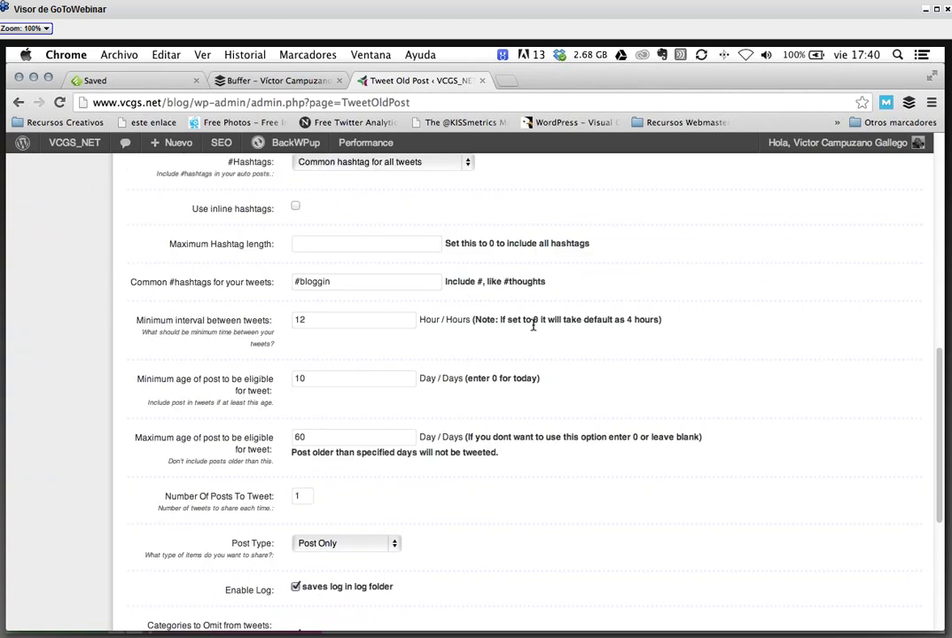
pyautogui.scroll(-2, 529, 355)
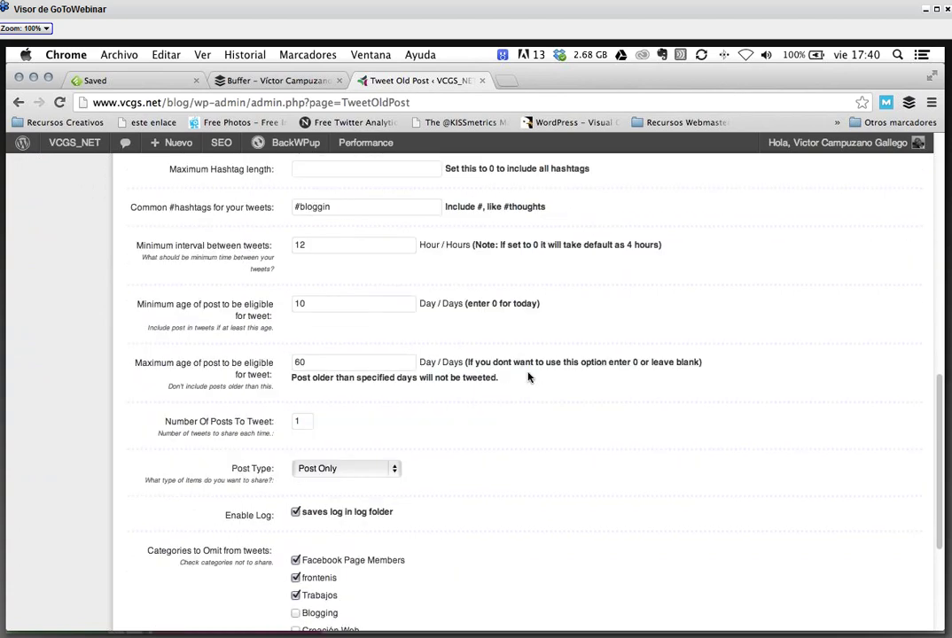
pyautogui.scroll(-3, 523, 377)
pyautogui.scroll(-2, 519, 376)
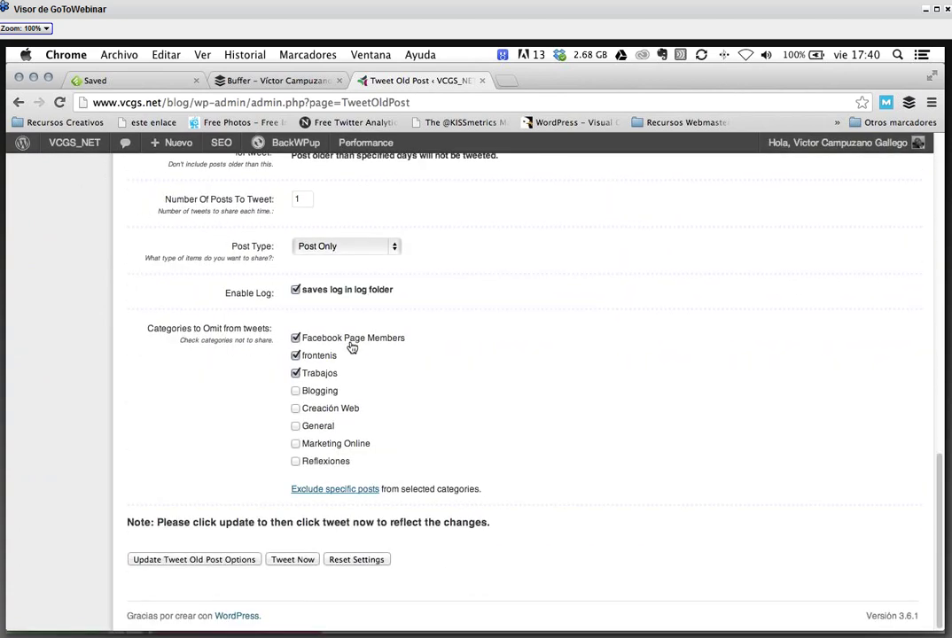
pyautogui.scroll(15, 368, 364)
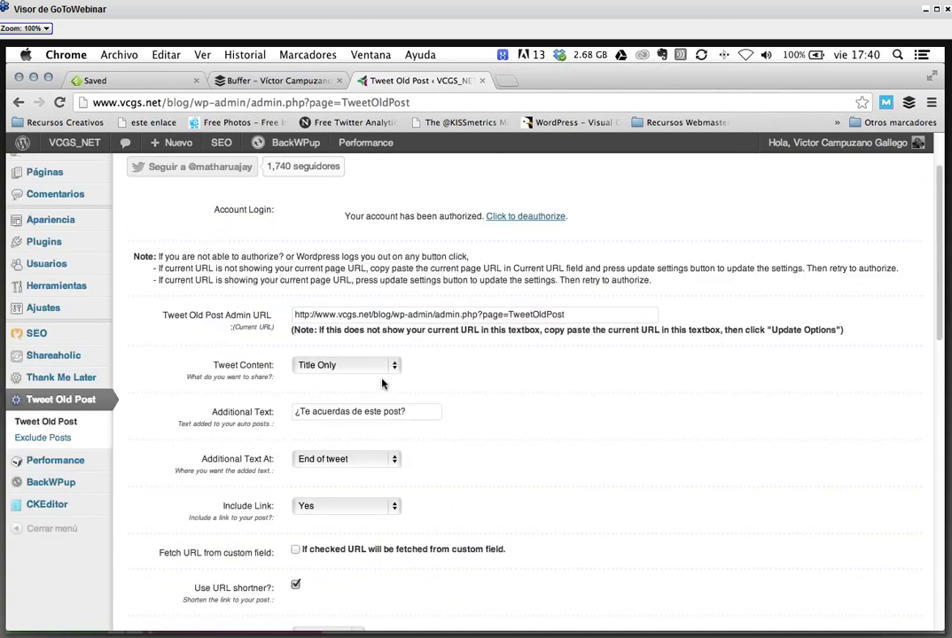
pyautogui.scroll(2, 383, 383)
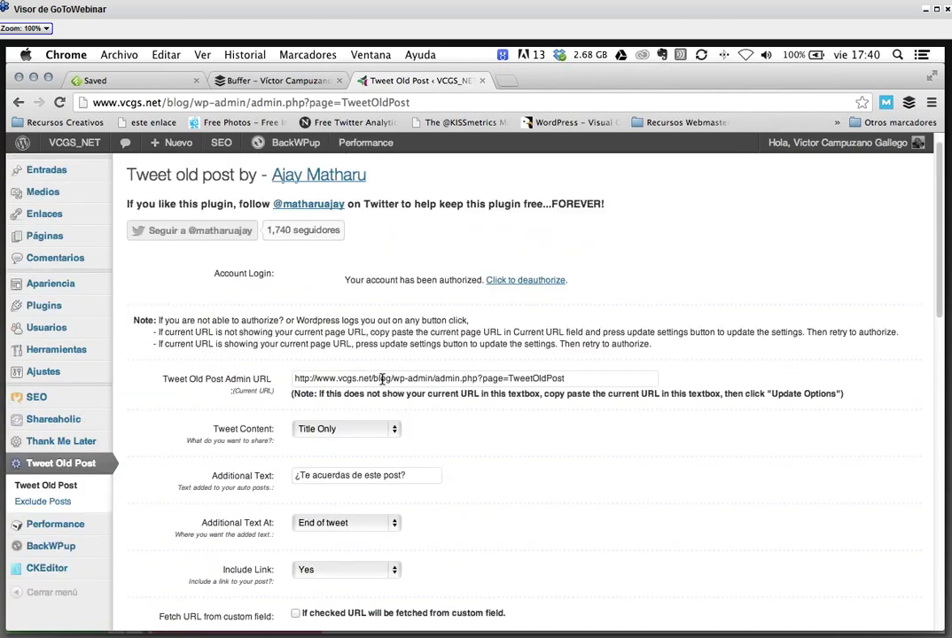
pyautogui.scroll(1, 383, 381)
pyautogui.scroll(-10, 383, 383)
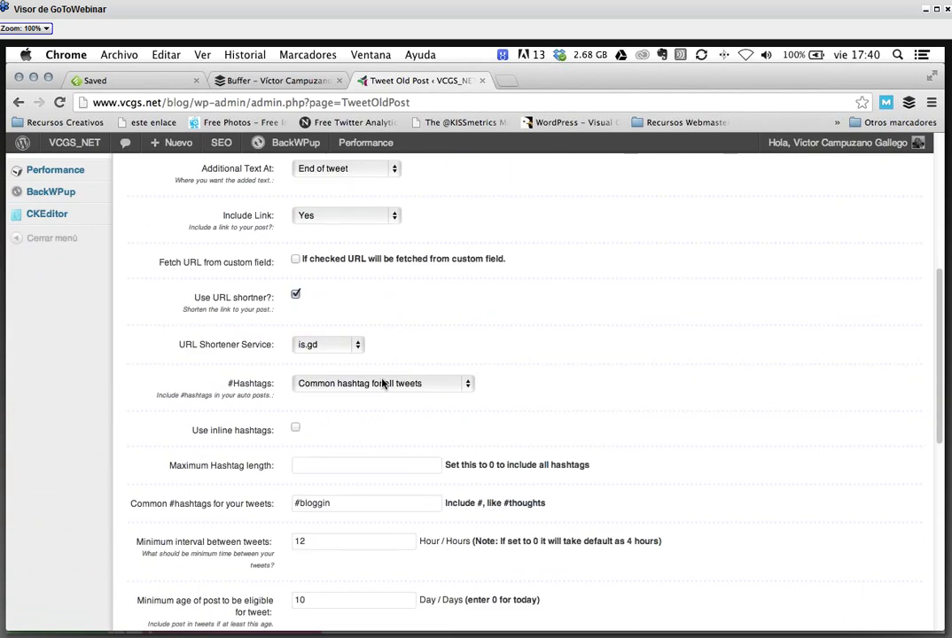
pyautogui.scroll(-3, 383, 383)
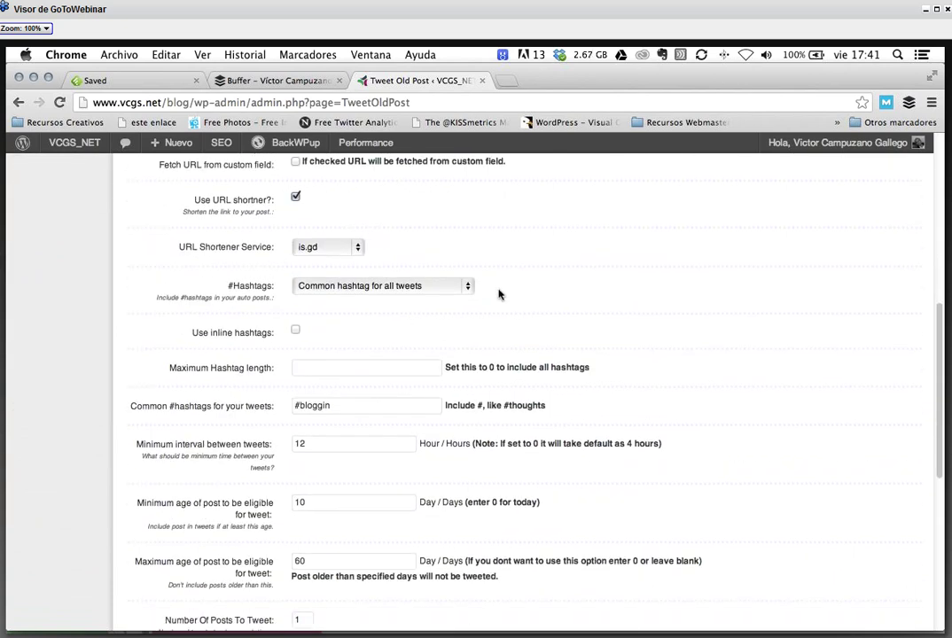
pyautogui.scroll(-1, 499, 295)
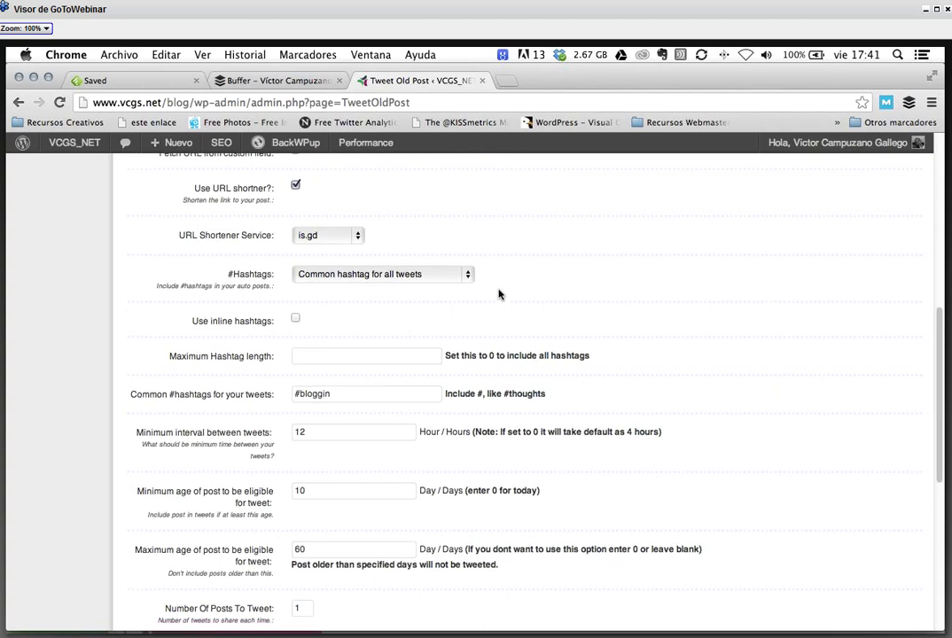
pyautogui.scroll(-1, 310, 378)
pyautogui.click(393, 381)
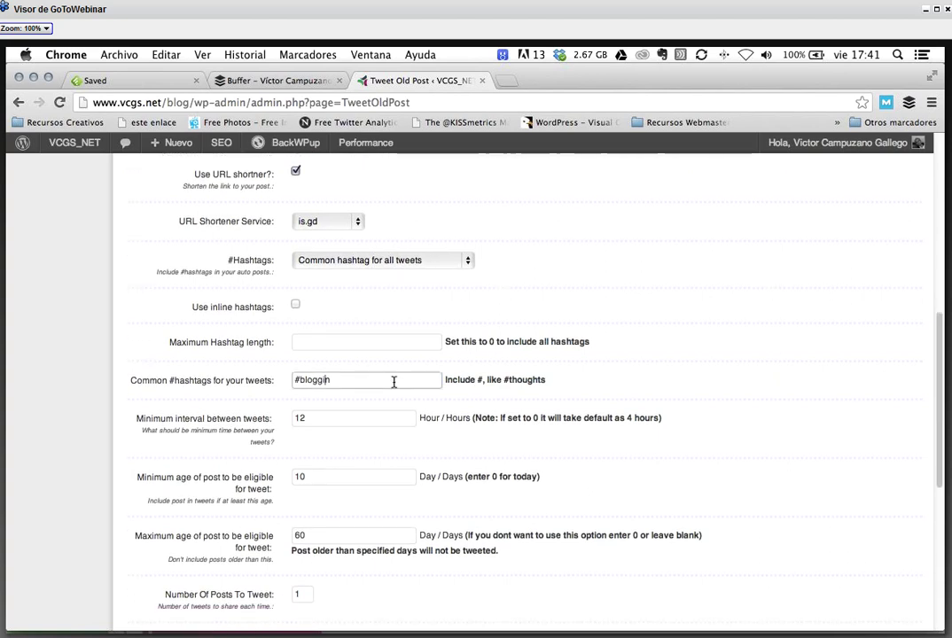
# - Select the minimum interval value 12 and the minimum post age value 10
pyautogui.scroll(-2, 393, 383)
pyautogui.scroll(-3, 393, 386)
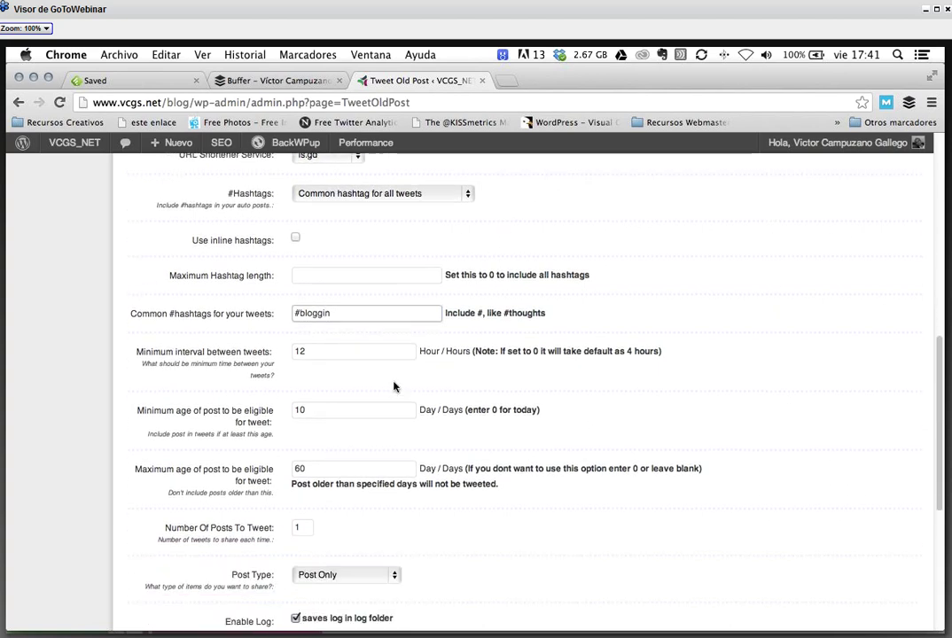
pyautogui.scroll(-5, 493, 384)
pyautogui.scroll(-1, 493, 385)
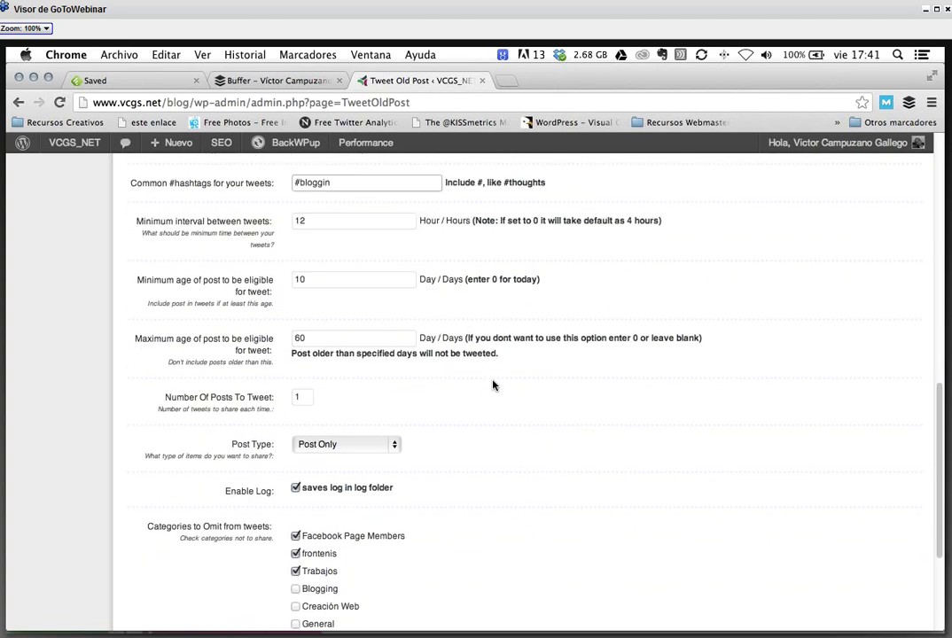
pyautogui.scroll(2, 494, 384)
pyautogui.scroll(-3, 494, 385)
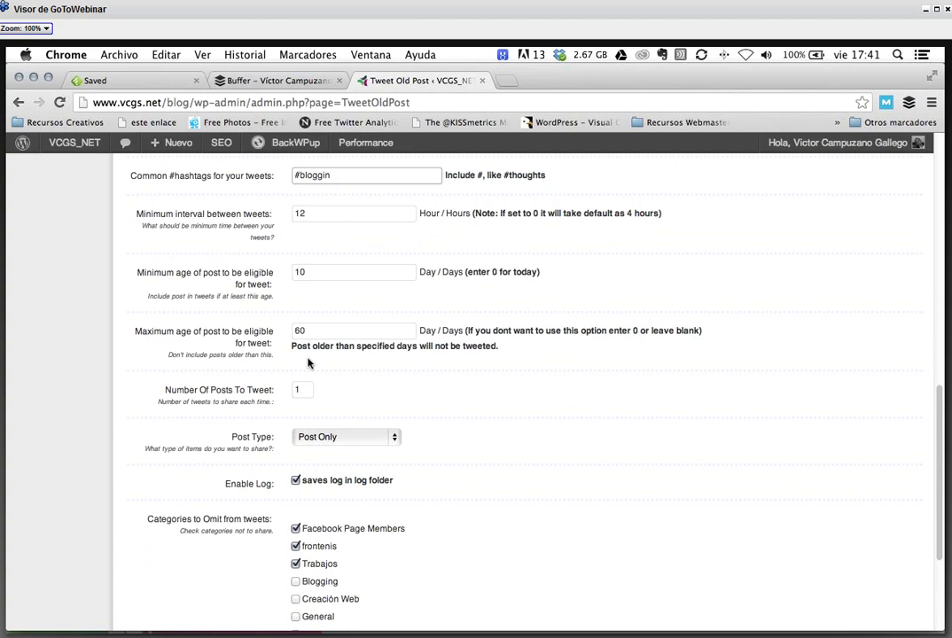
pyautogui.scroll(-1, 308, 362)
pyautogui.scroll(2, 368, 363)
pyautogui.doubleClick(301, 248)
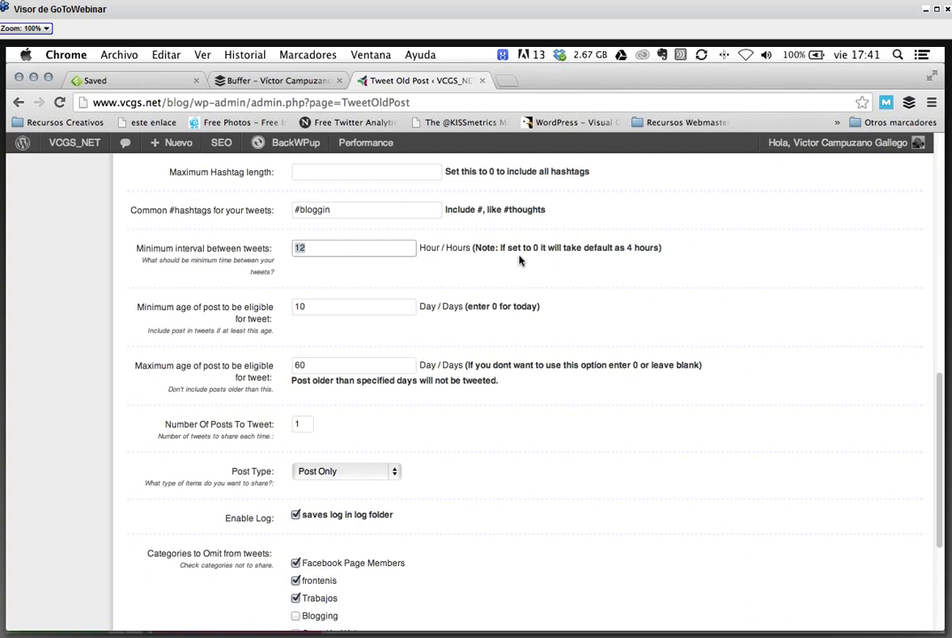
pyautogui.doubleClick(628, 247)
pyautogui.click(490, 249)
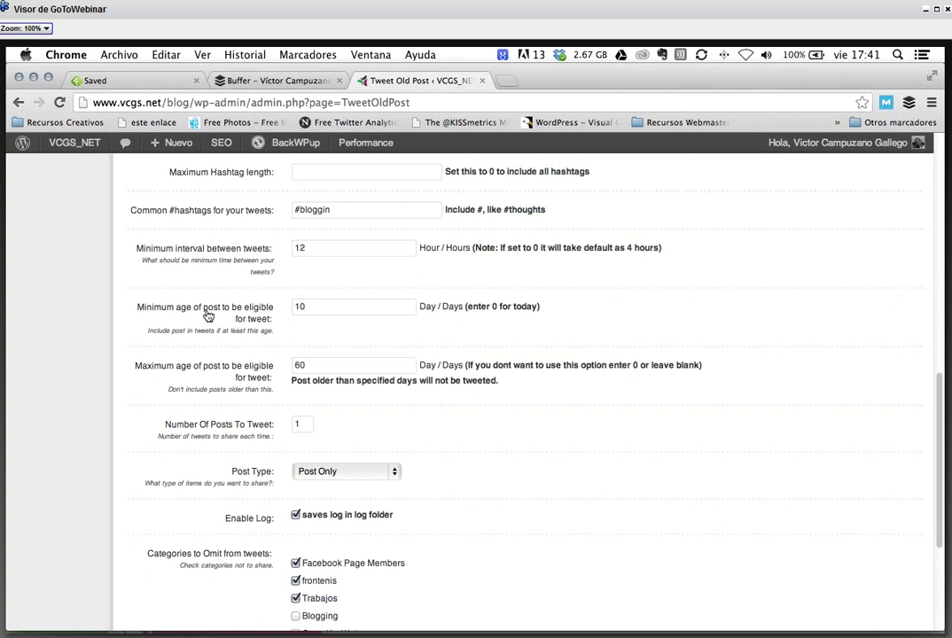
pyautogui.click(331, 307)
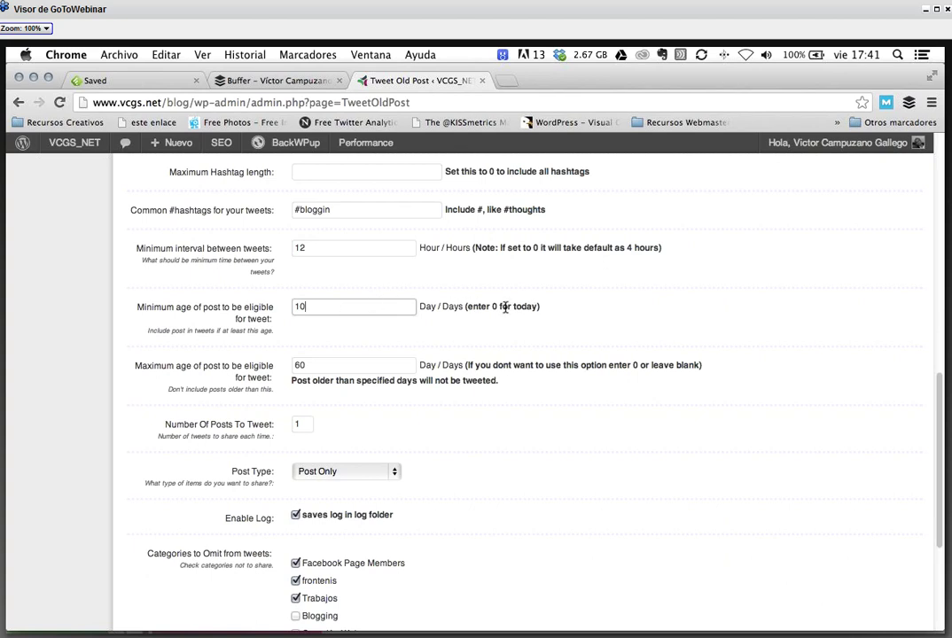
pyautogui.doubleClick(333, 307)
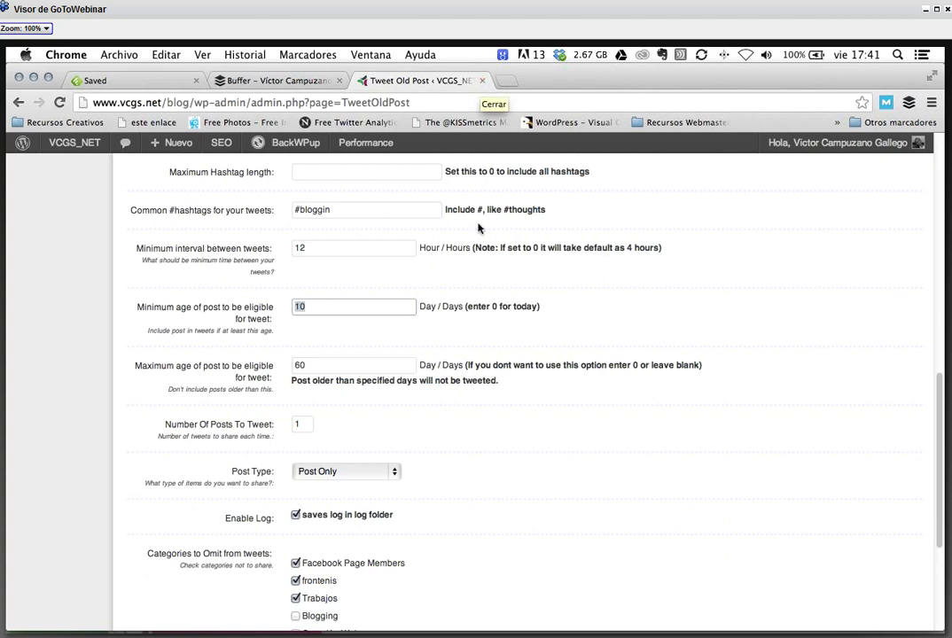
# - Close the Tweet Old Post tab to return to Buffer's LinkedIn Every Day schedule
pyautogui.click(483, 80)
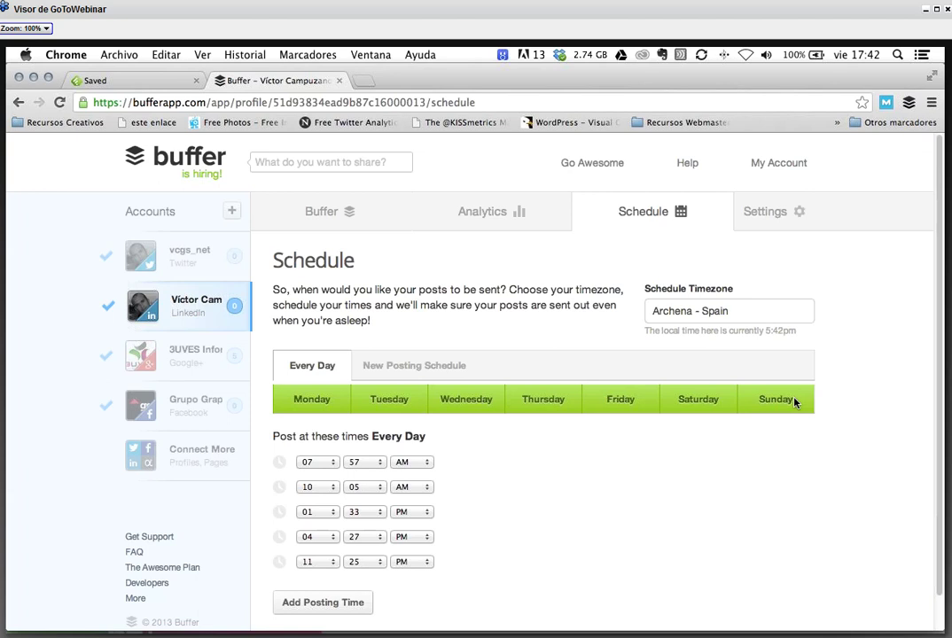
# - Open vcgs.net/blog in a new browser tab
pyautogui.click(363, 80)
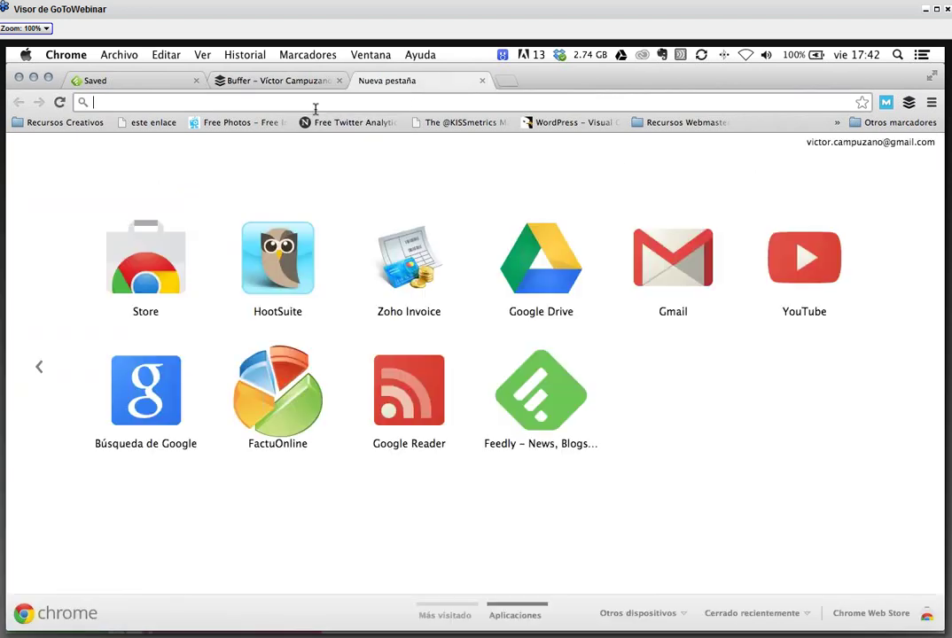
pyautogui.write('vc')
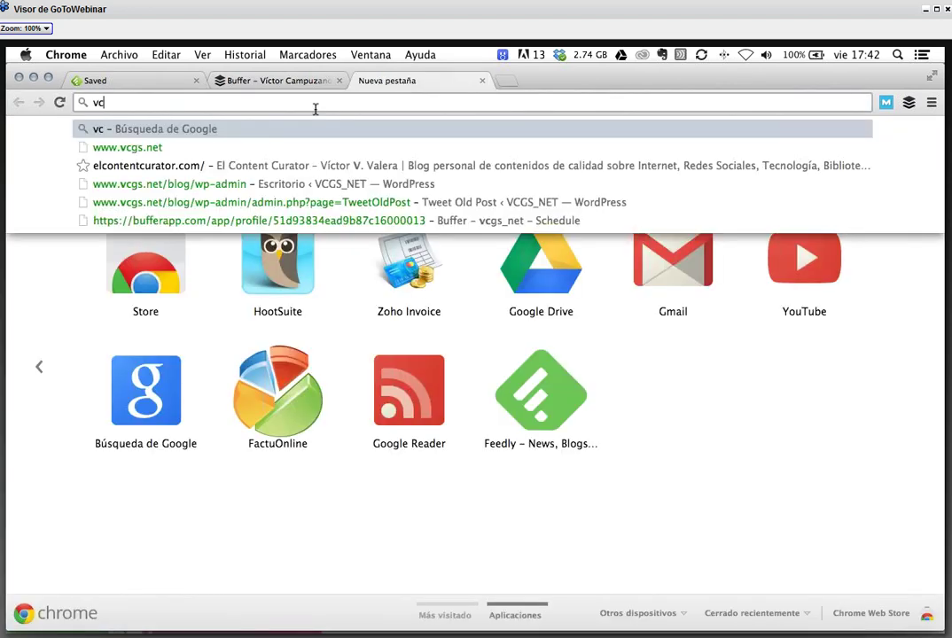
pyautogui.write('gs.n')
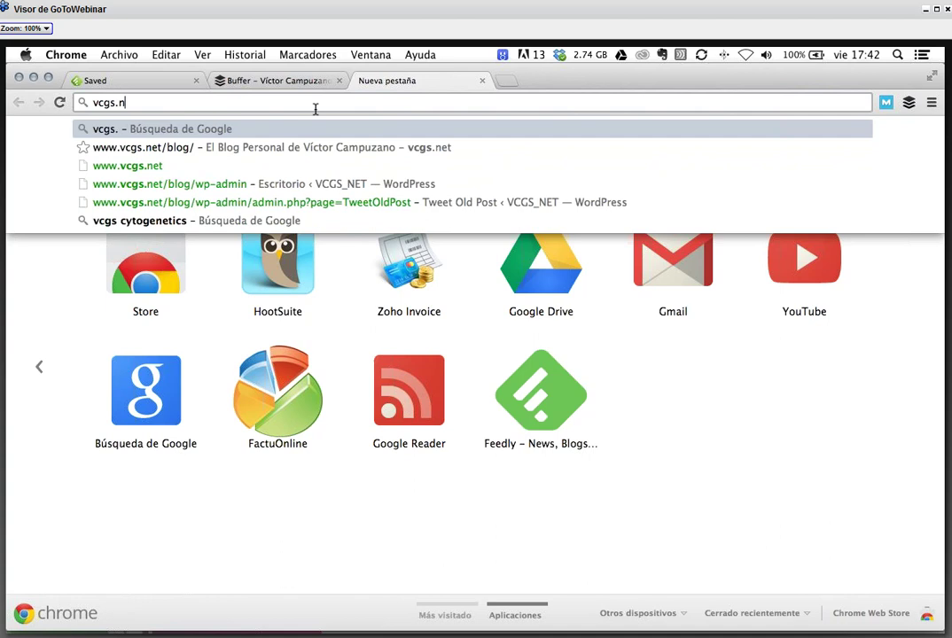
pyautogui.write('et/blog')
pyautogui.press('Return')
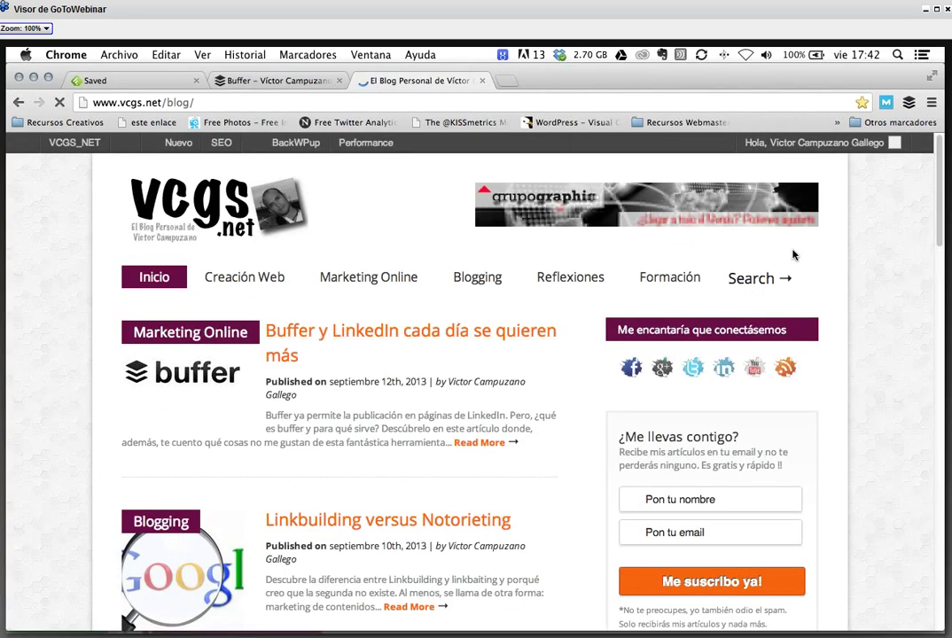
# - Search the blog for 'plugins' and open 'Al desnudo: Los plugins que uso en mi Blog'
pyautogui.click(760, 278)
pyautogui.write('plugins')
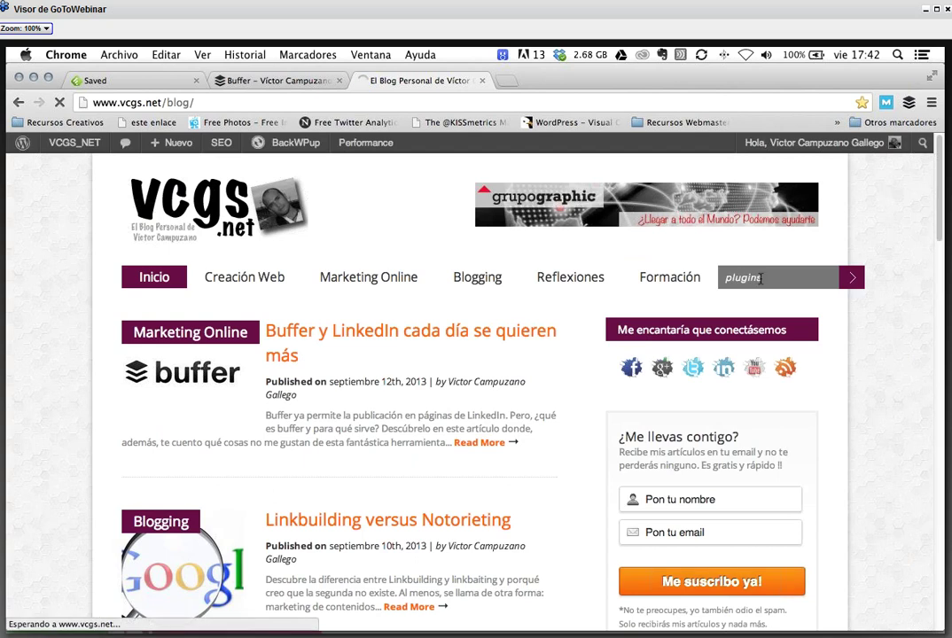
pyautogui.press('Return')
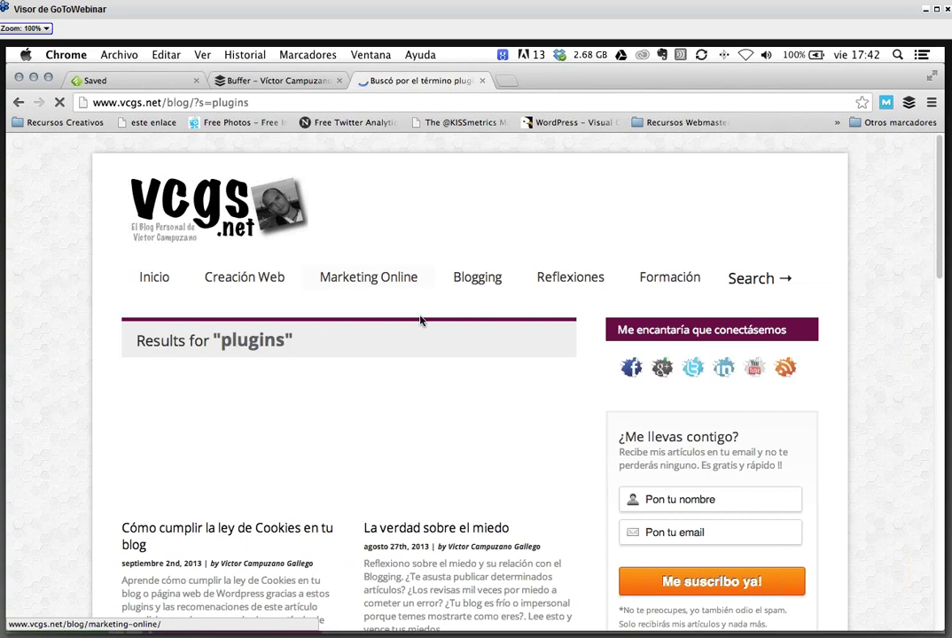
pyautogui.scroll(-5, 416, 308)
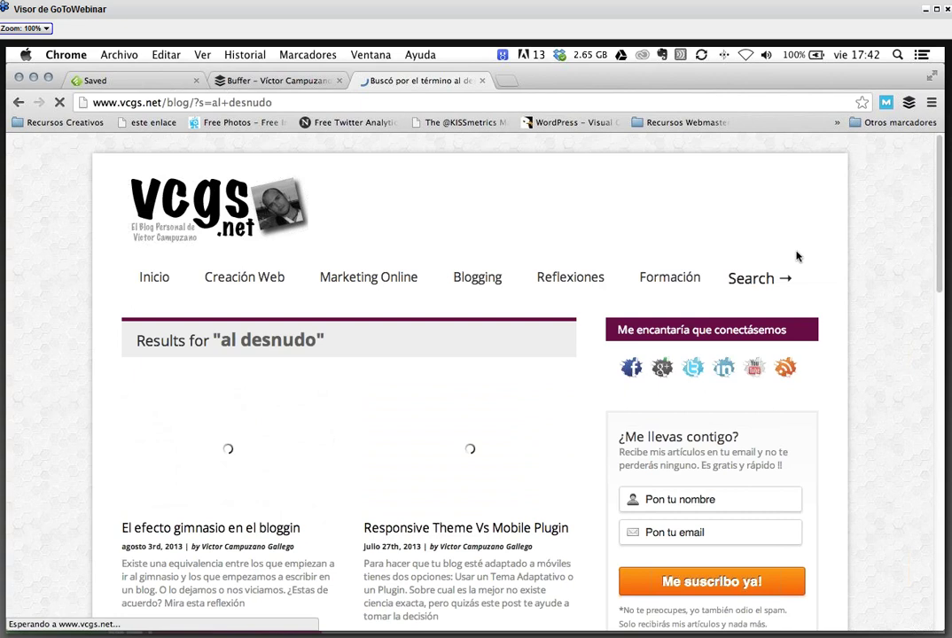
pyautogui.scroll(-3, 449, 331)
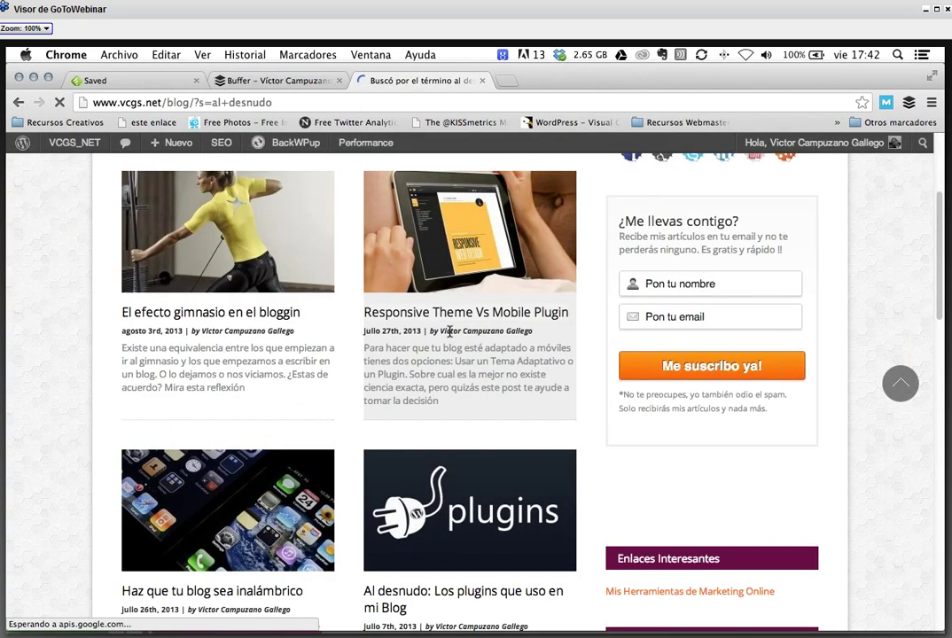
pyautogui.scroll(-4, 485, 281)
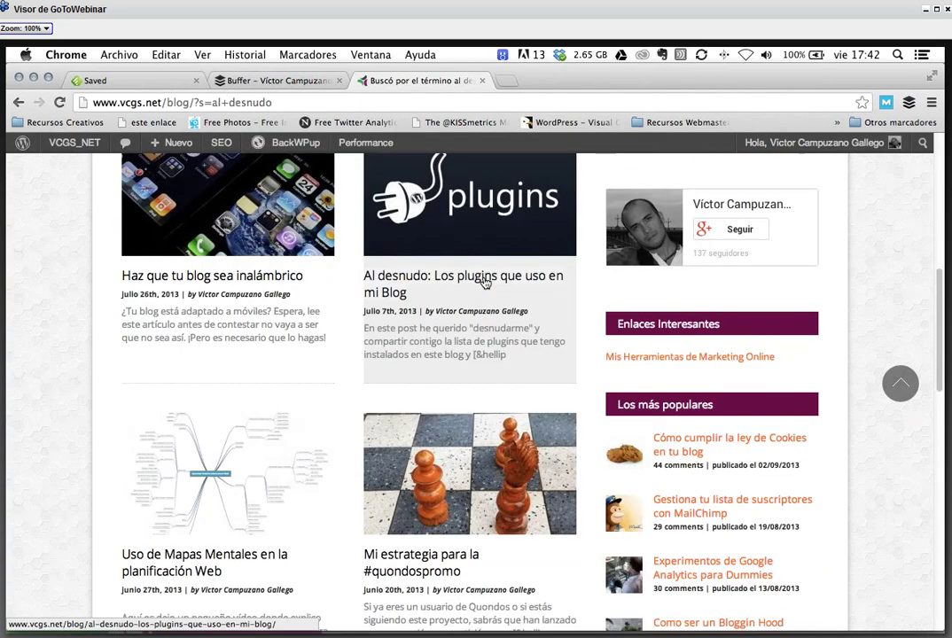
pyautogui.click(485, 282)
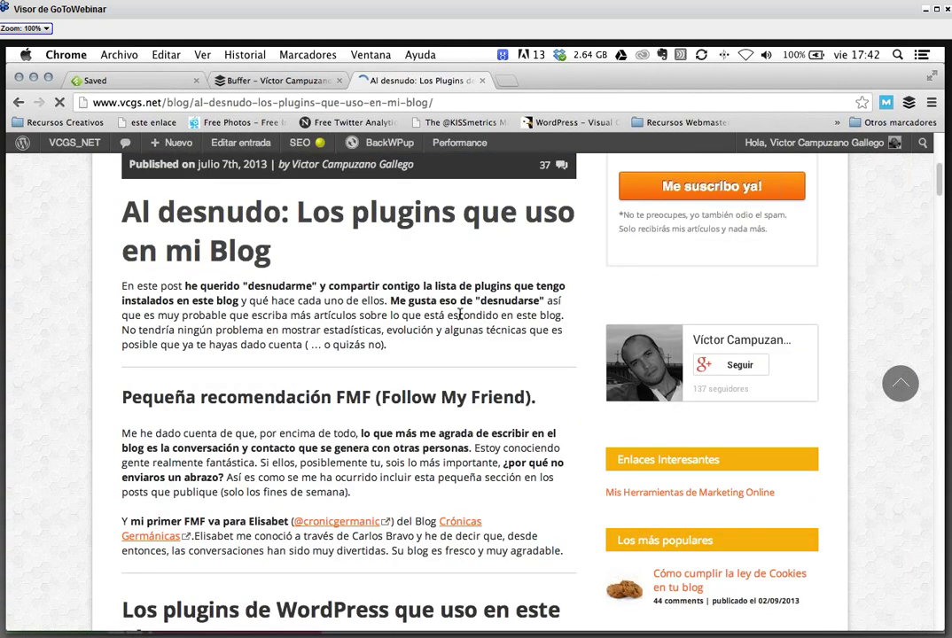
pyautogui.scroll(-10, 459, 314)
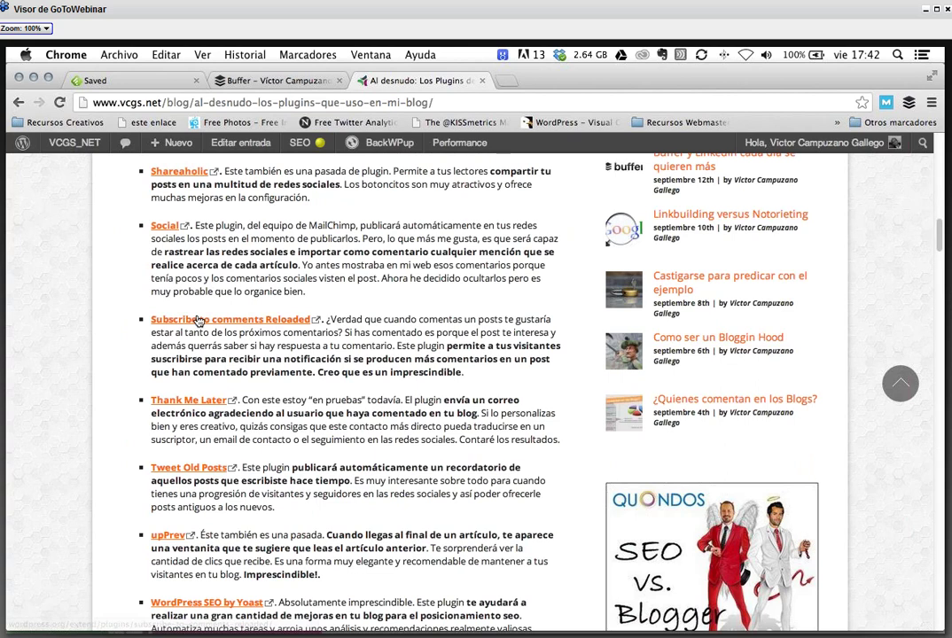
pyautogui.scroll(-2, 295, 306)
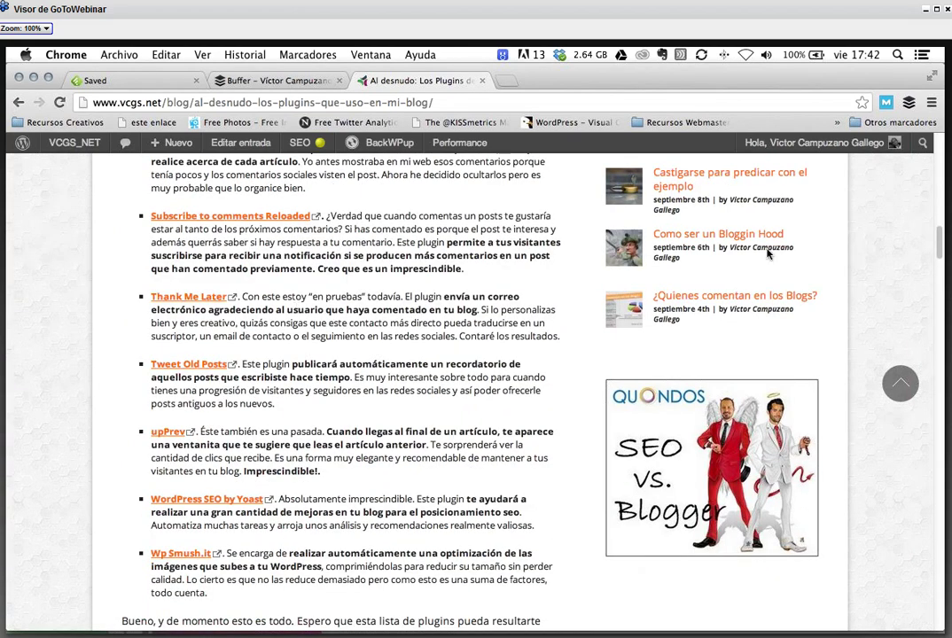
pyautogui.scroll(1, 296, 306)
# - In Feedly, expand Conocidos and open the 'Enredando por la red' feed
pyautogui.click(269, 82)
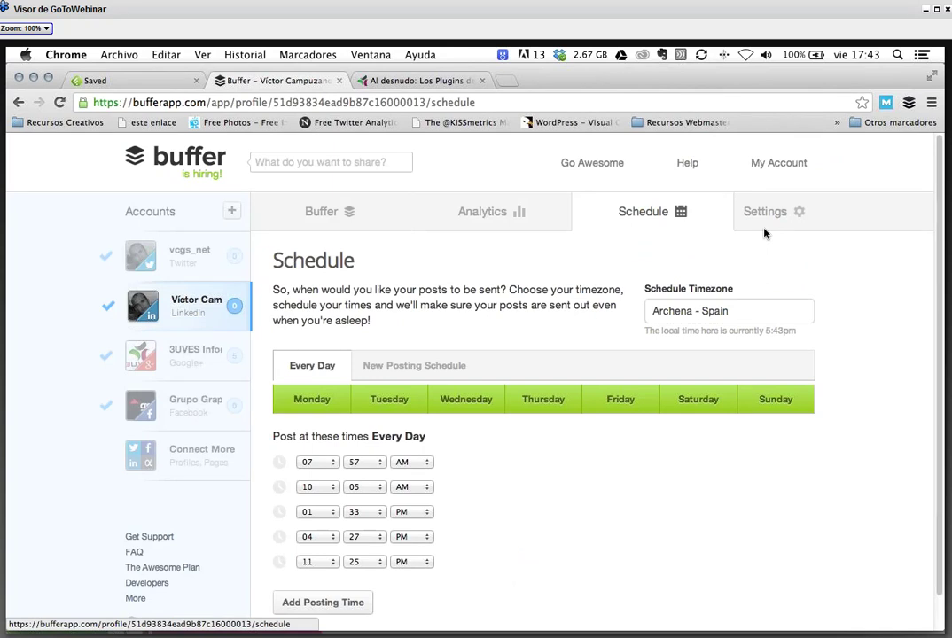
pyautogui.click(126, 81)
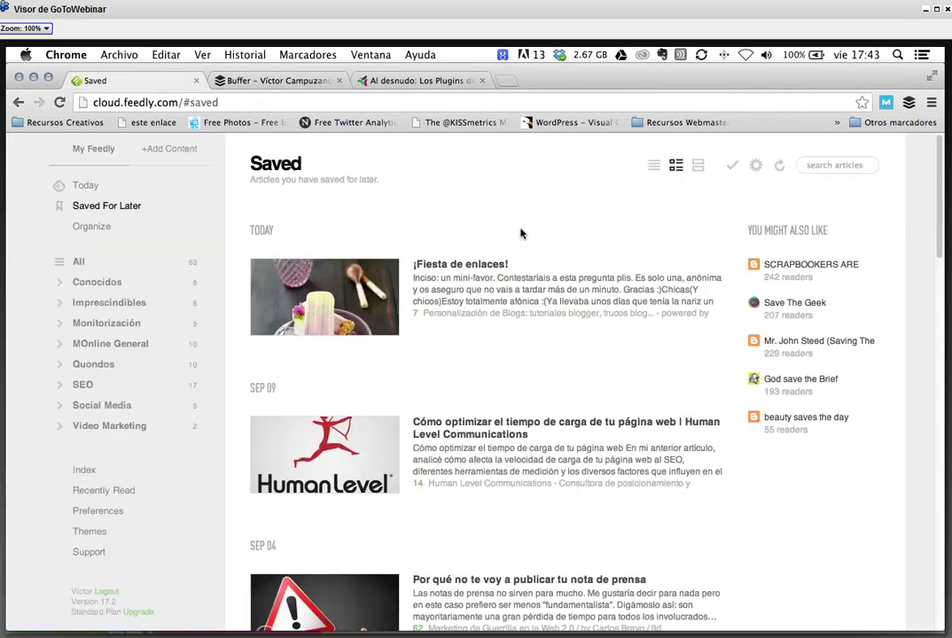
pyautogui.click(60, 285)
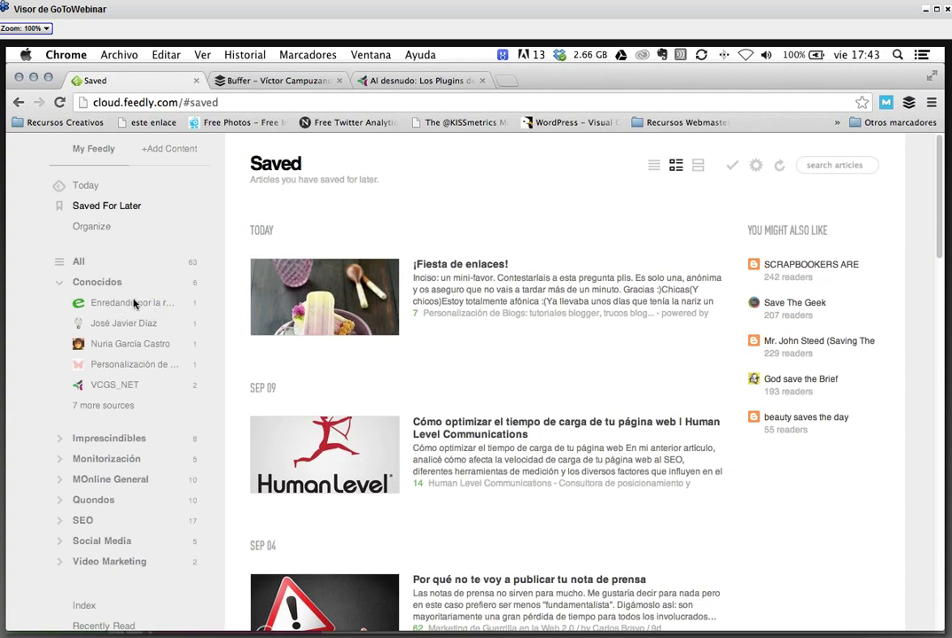
pyautogui.click(129, 305)
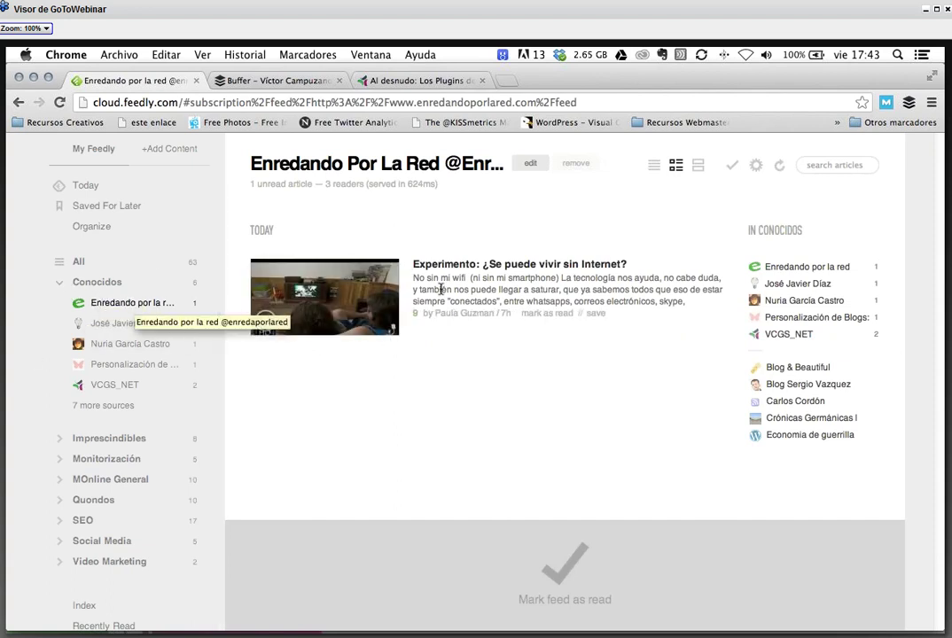
# - Expand 'Experimento: ¿Se puede vivir sin Internet?' and scroll through its text and embedded video
pyautogui.click(506, 273)
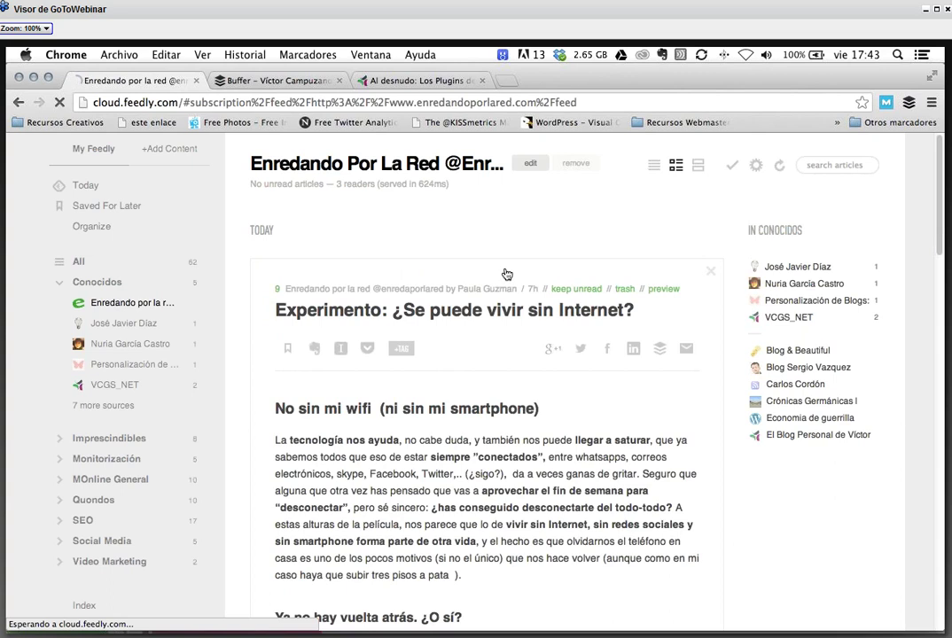
pyautogui.scroll(-5, 641, 333)
pyautogui.scroll(-8, 641, 333)
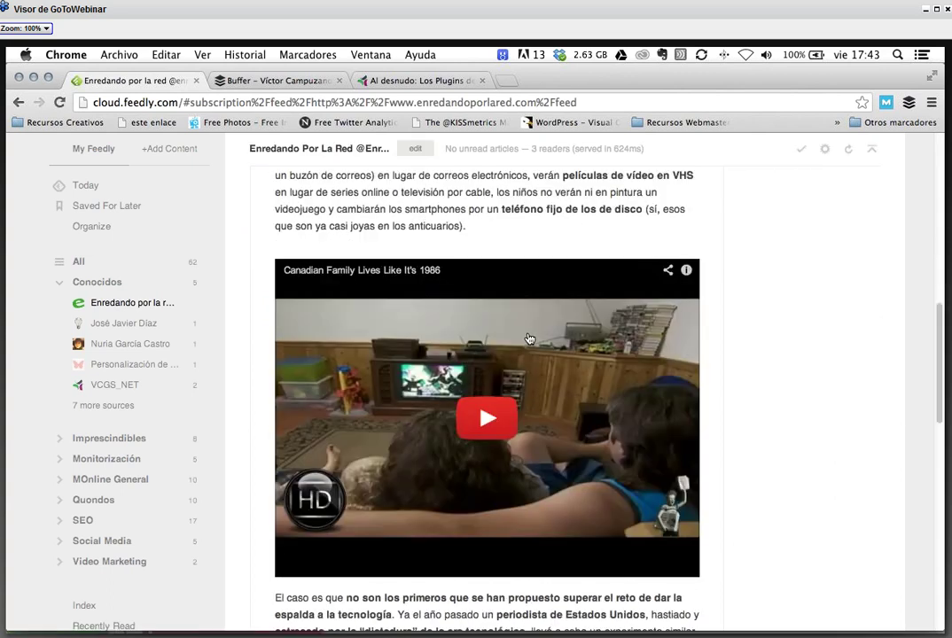
pyautogui.scroll(-4, 529, 339)
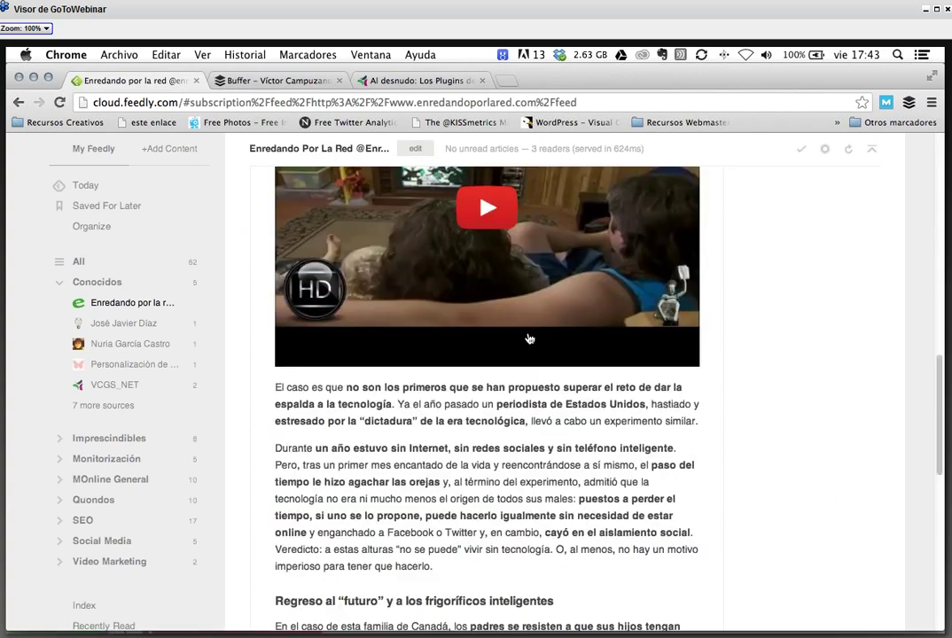
pyautogui.scroll(-5, 529, 339)
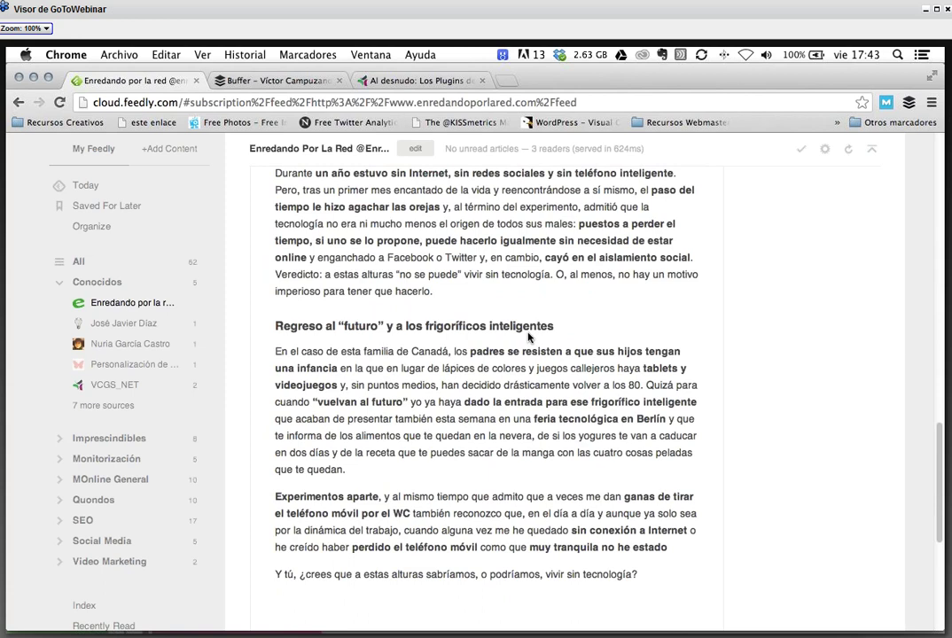
pyautogui.scroll(2, 529, 336)
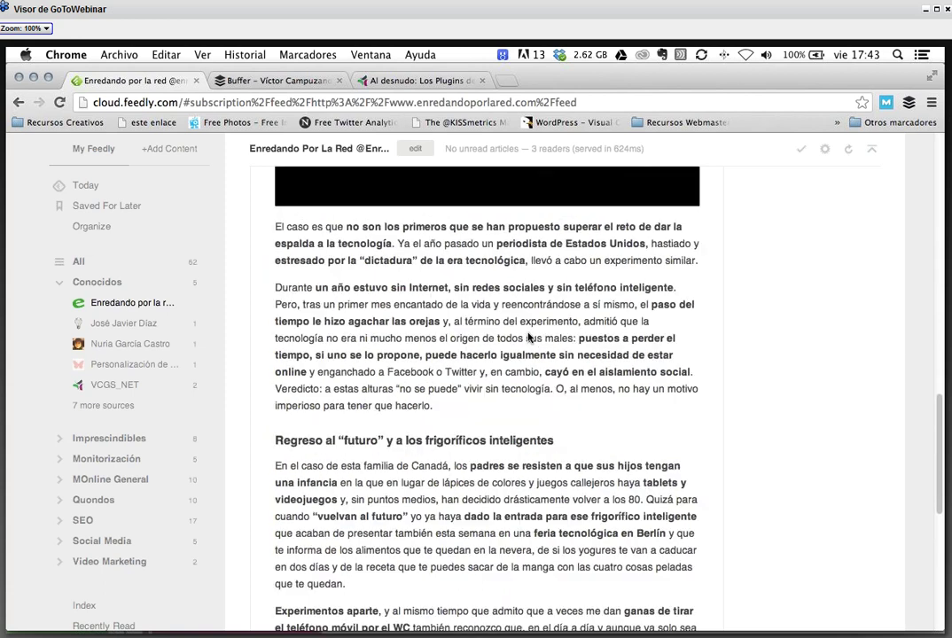
pyautogui.scroll(10, 529, 338)
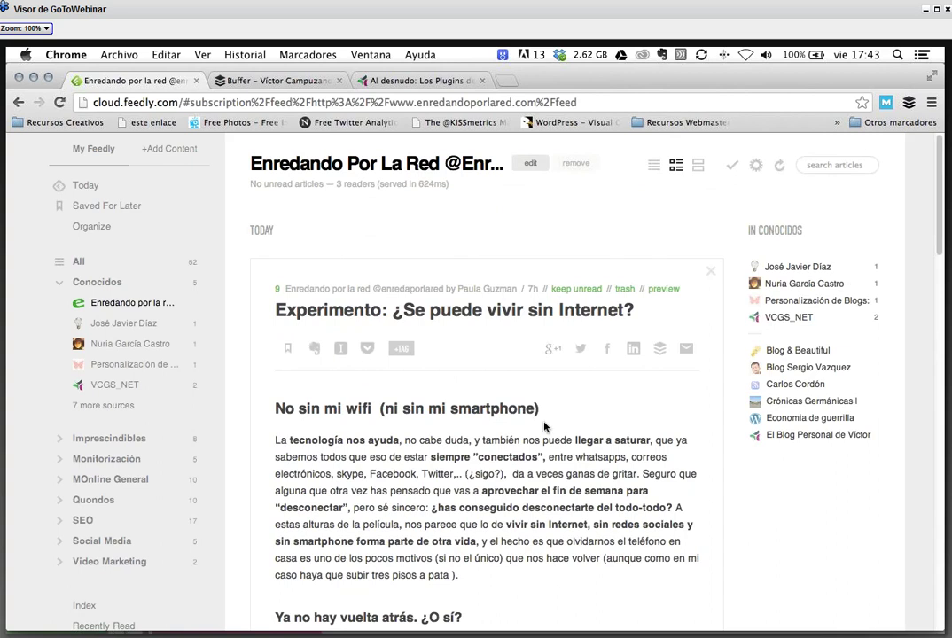
pyautogui.scroll(-5, 544, 427)
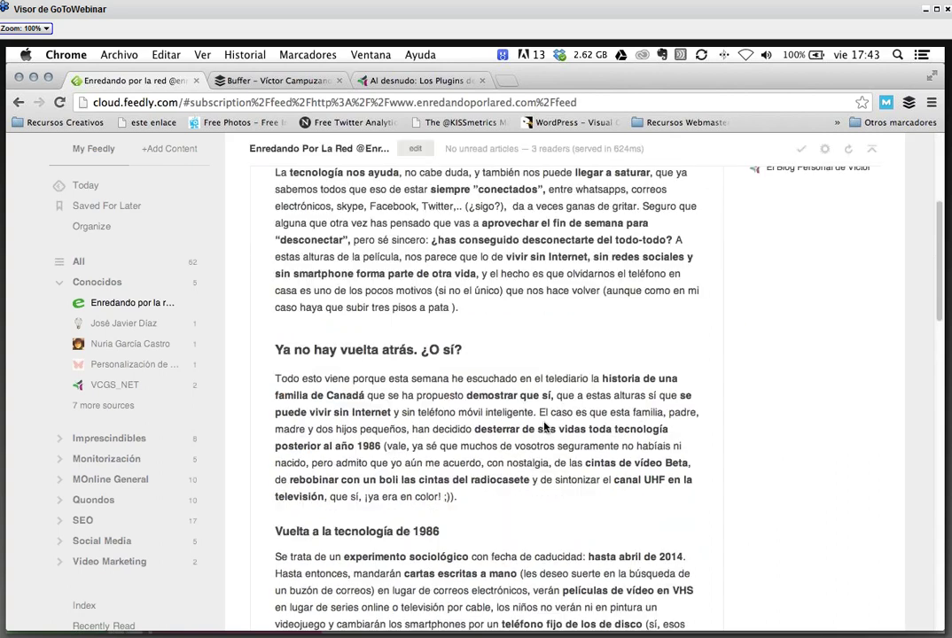
pyautogui.scroll(-8, 544, 427)
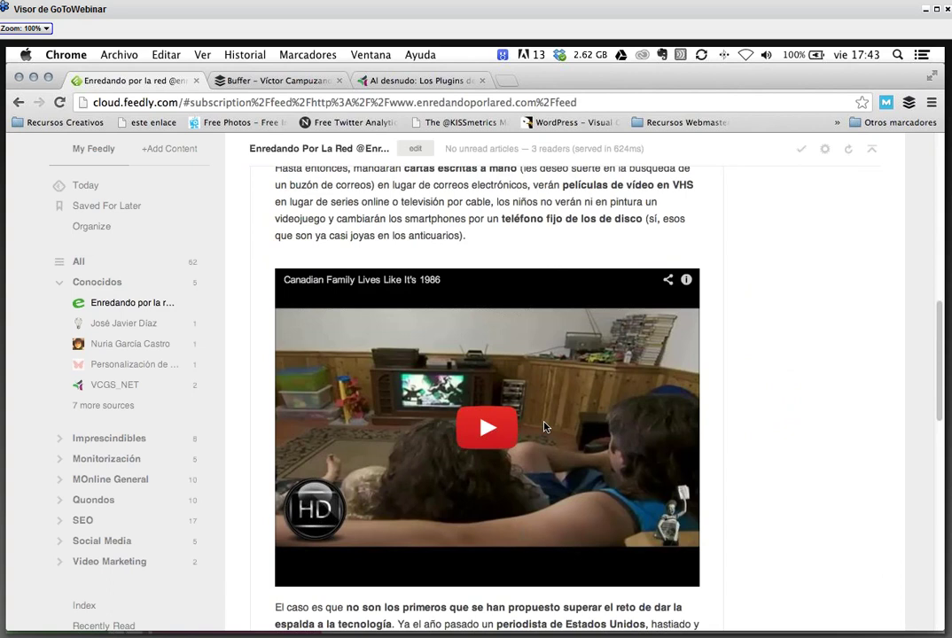
pyautogui.scroll(-5, 544, 427)
pyautogui.scroll(4, 544, 427)
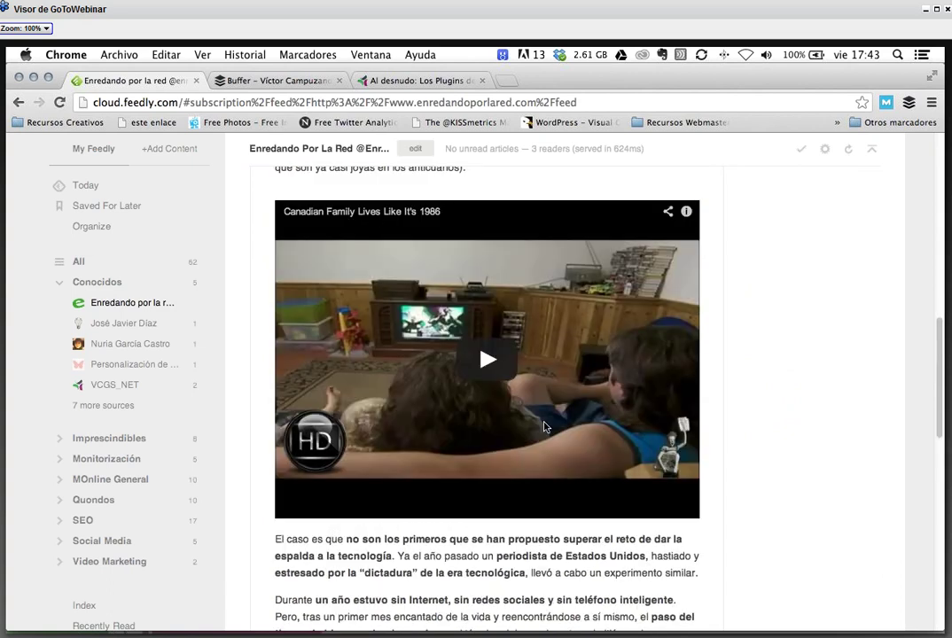
pyautogui.scroll(10, 544, 427)
# - Open the Buffer share for the article, deselecting then reselecting the LinkedIn, Google+ and Facebook accounts
pyautogui.click(660, 351)
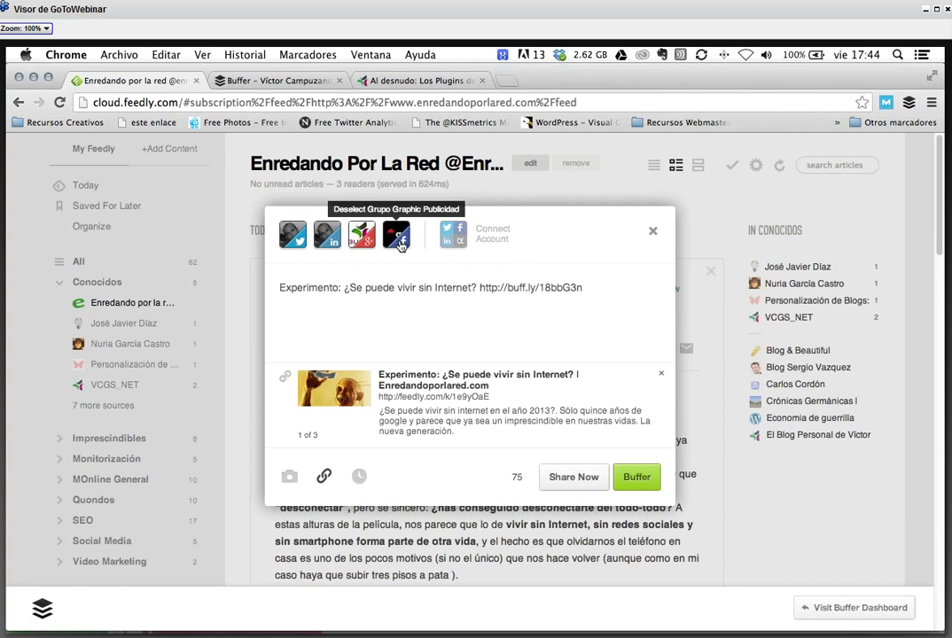
pyautogui.click(326, 245)
pyautogui.click(361, 239)
pyautogui.click(400, 246)
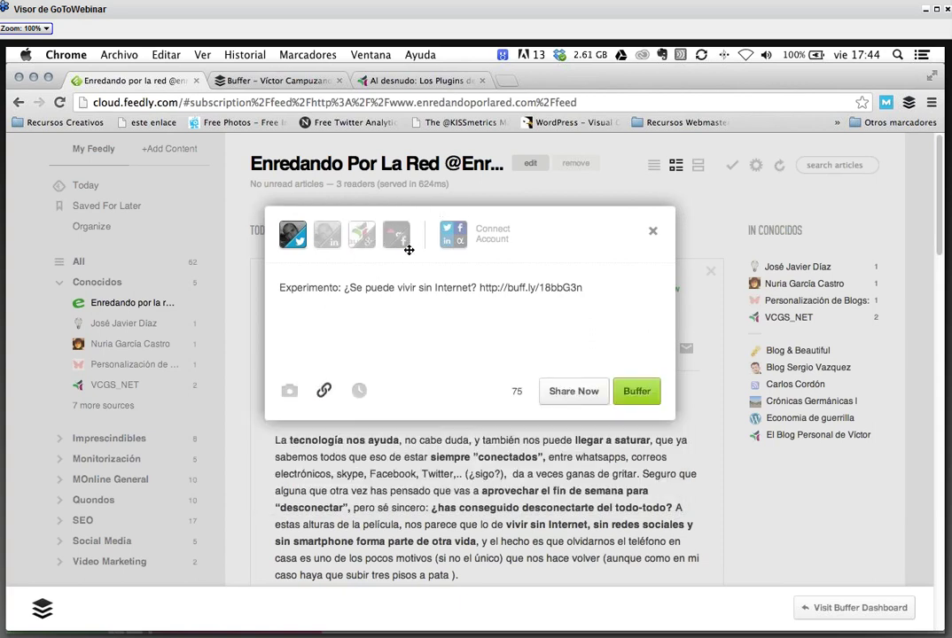
pyautogui.click(399, 245)
pyautogui.click(362, 239)
pyautogui.click(327, 239)
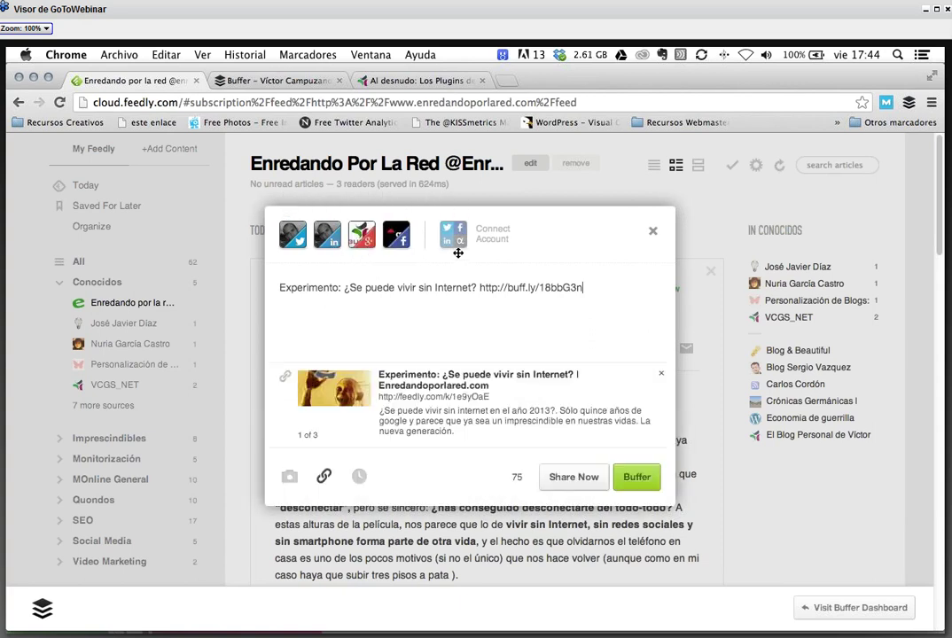
pyautogui.moveTo(478, 287); pyautogui.dragTo(580, 289)
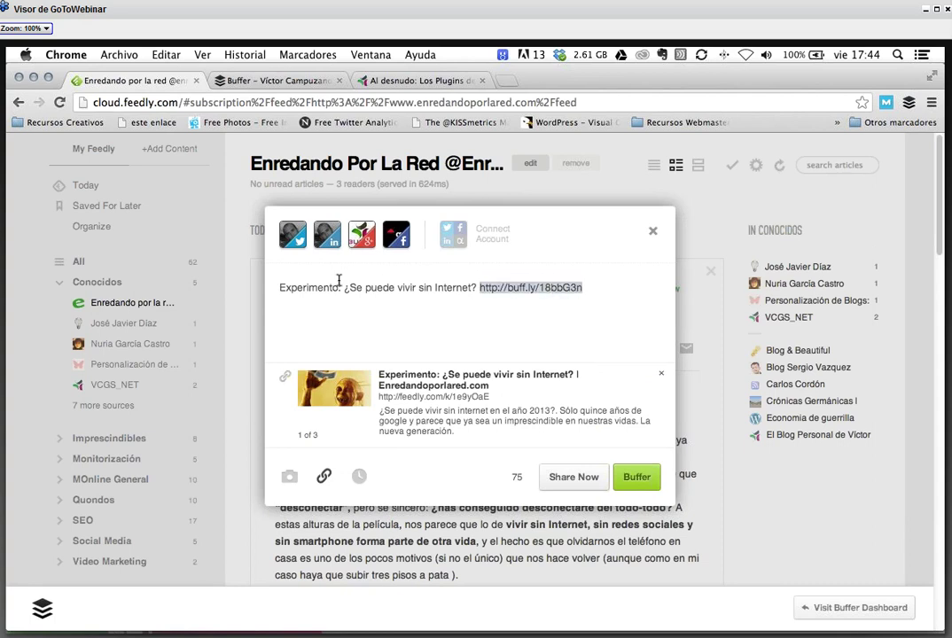
pyautogui.click(293, 289)
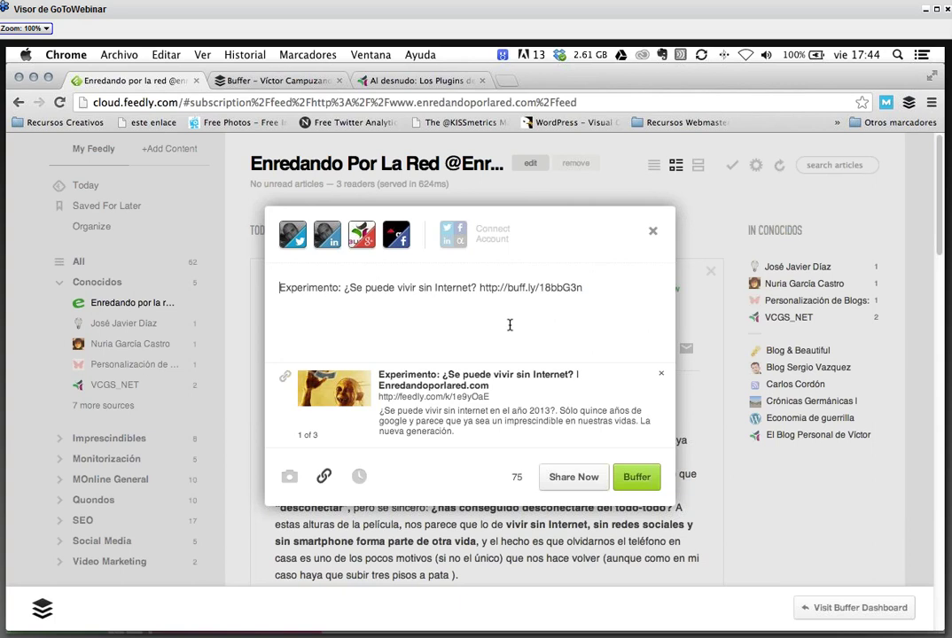
pyautogui.write('"')
pyautogui.click(481, 289)
pyautogui.write('"')
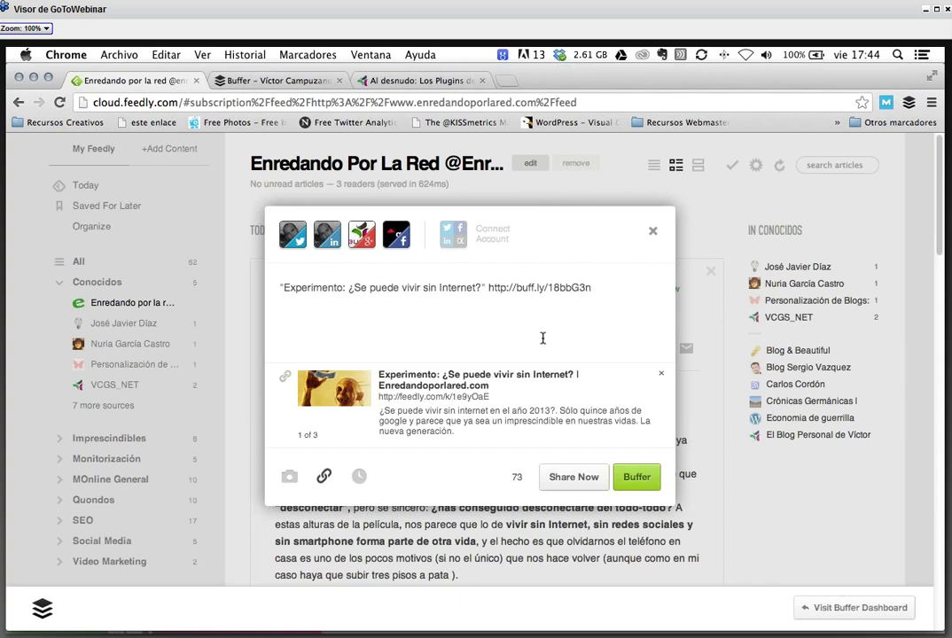
pyautogui.write('de @')
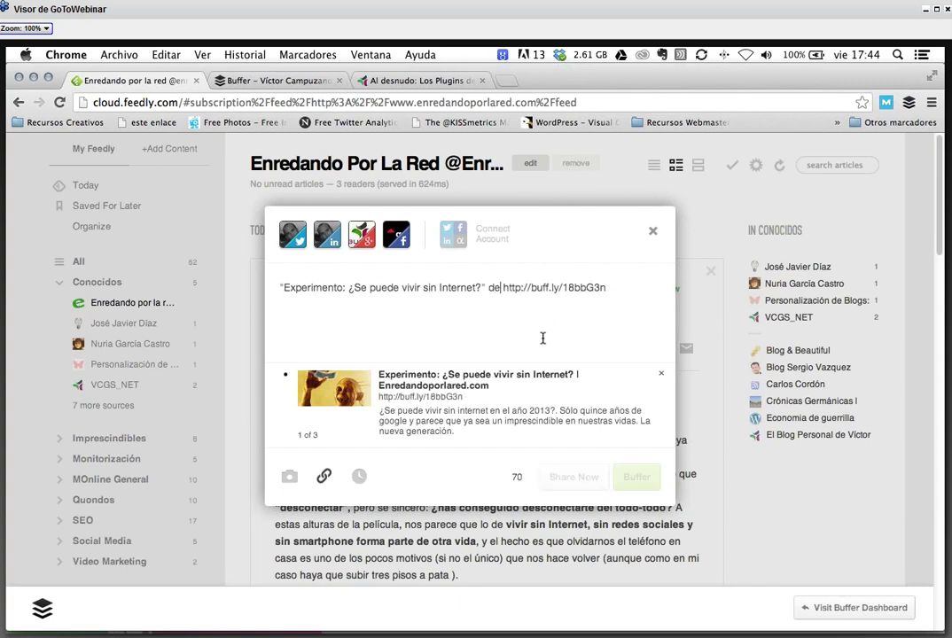
pyautogui.write('enredaporla')
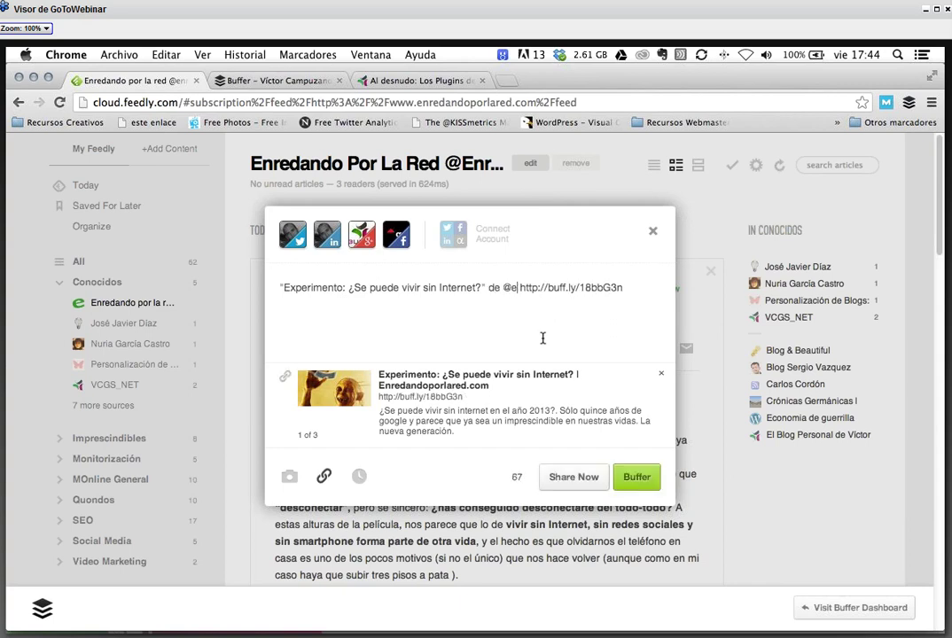
pyautogui.write('red')
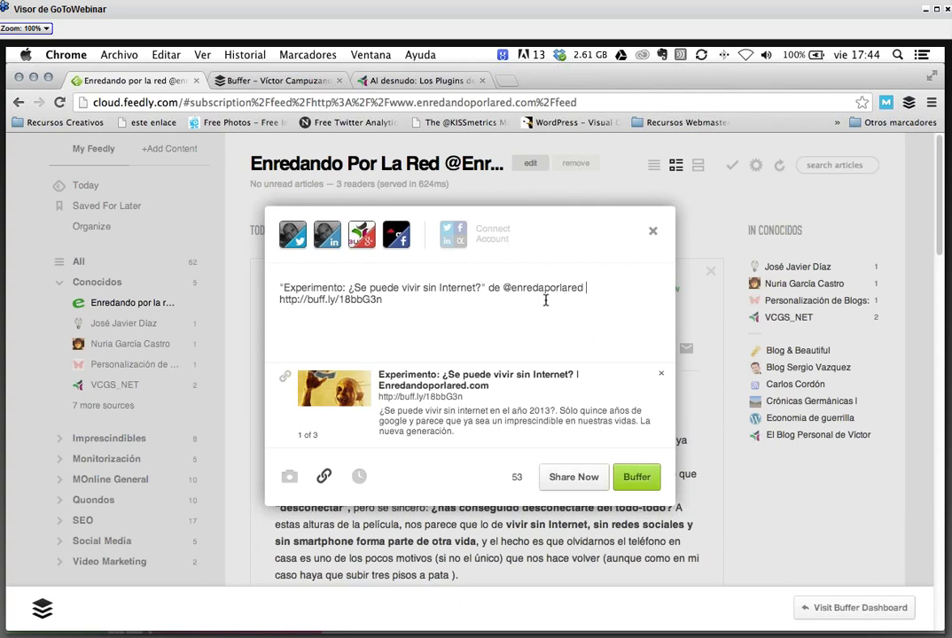
pyautogui.click(282, 289)
pyautogui.press('Left')
# - Dismiss the Buffer popup unposted and scroll down the Feedly sidebar
pyautogui.click(653, 234)
pyautogui.scroll(-3, 136, 403)
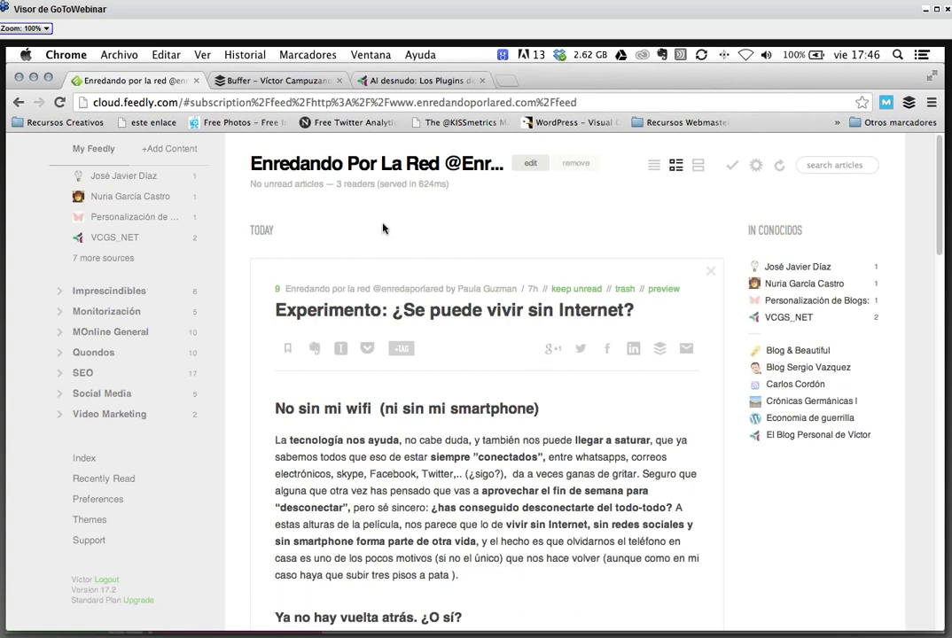
# - Browse Feedly Preferences, including the Twitter Postfix option, then return to the Enredando por la red feed
pyautogui.click(105, 501)
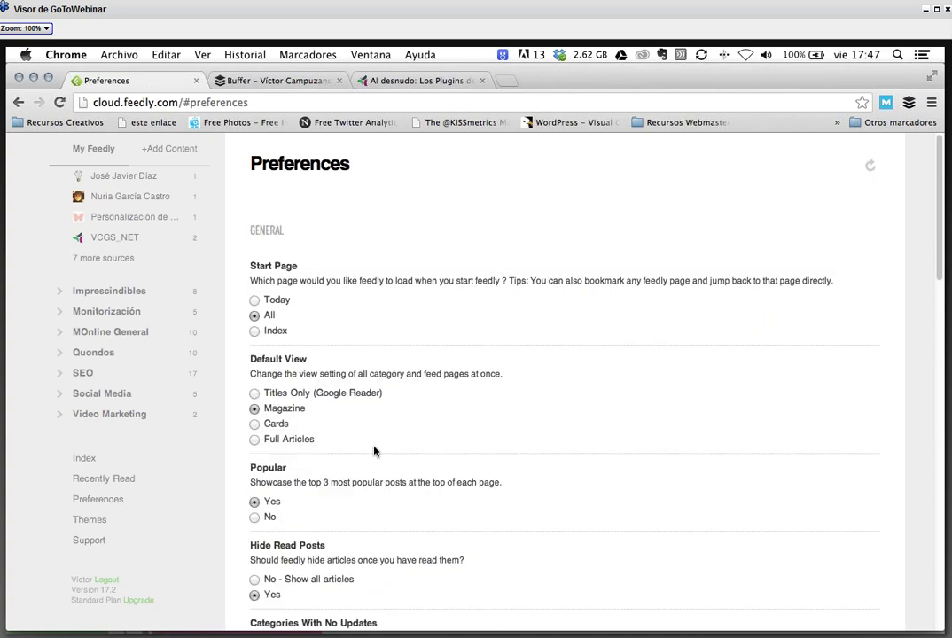
pyautogui.scroll(-5, 374, 451)
pyautogui.scroll(-7, 374, 451)
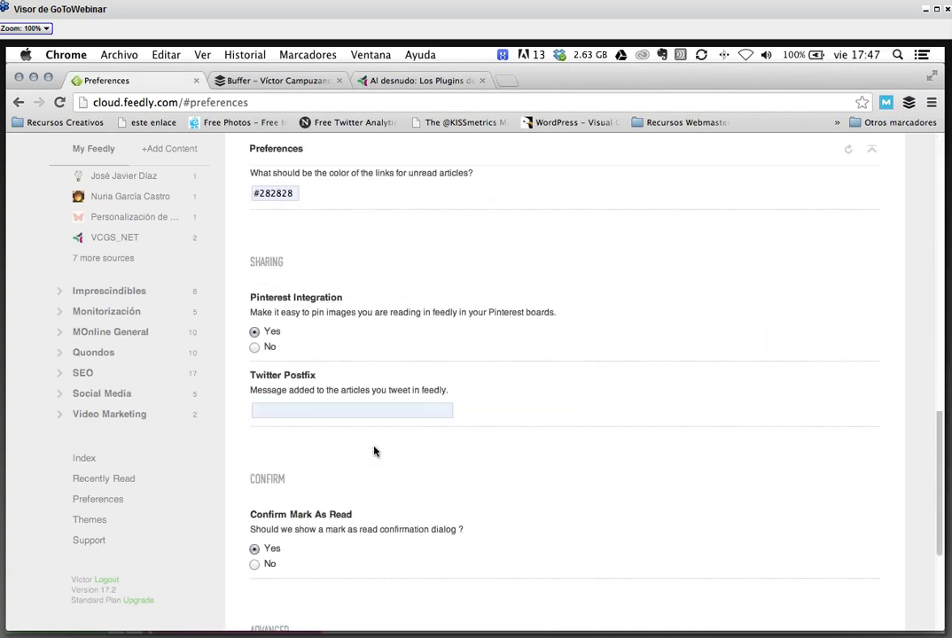
pyautogui.scroll(-4, 374, 451)
pyautogui.scroll(14, 374, 445)
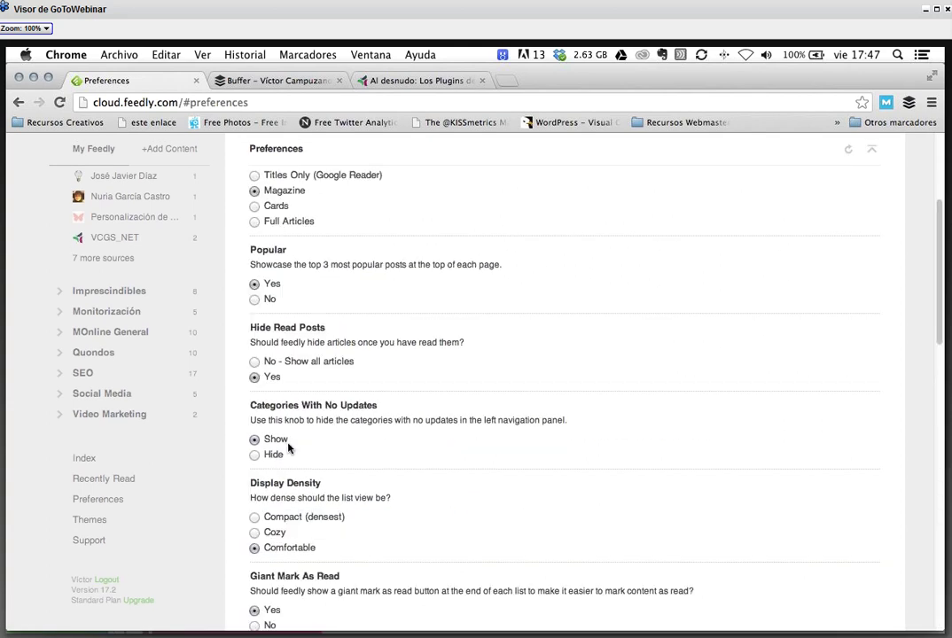
pyautogui.scroll(3, 105, 381)
pyautogui.click(122, 325)
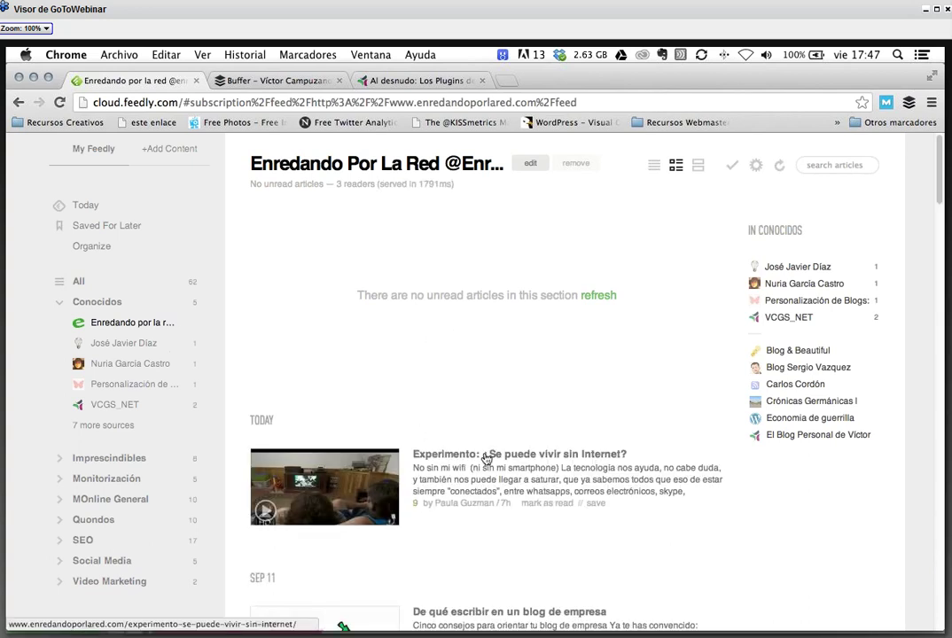
# - Expand the Experimento article again and start a new Buffer share with its buff.ly/18bbG3n link
pyautogui.click(485, 458)
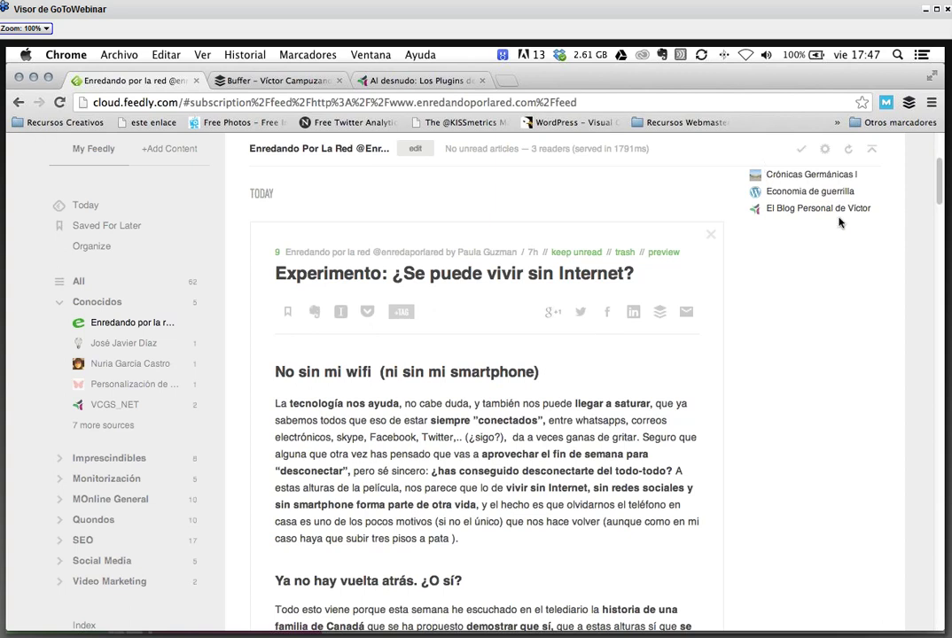
pyautogui.click(659, 314)
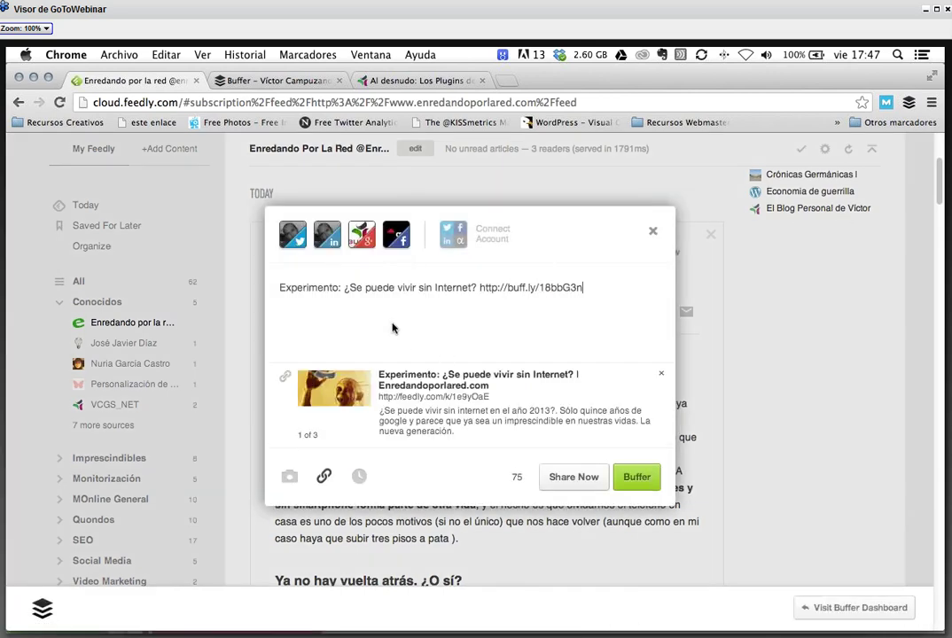
# - Replace the article title in the draft with 'Hola esto es una prueba' before the buff.ly link
pyautogui.moveTo(279, 289); pyautogui.dragTo(608, 289)
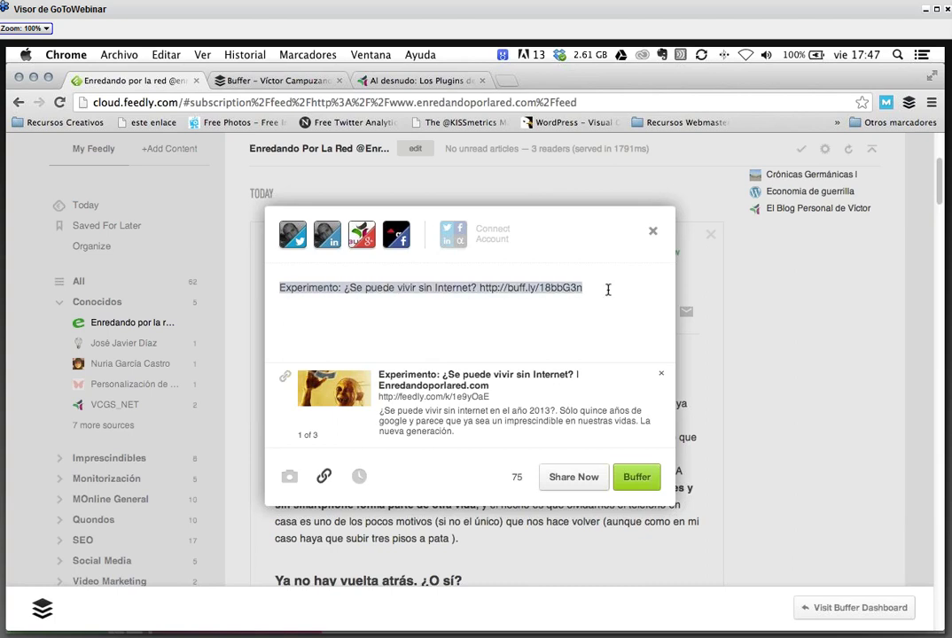
pyautogui.click(529, 305)
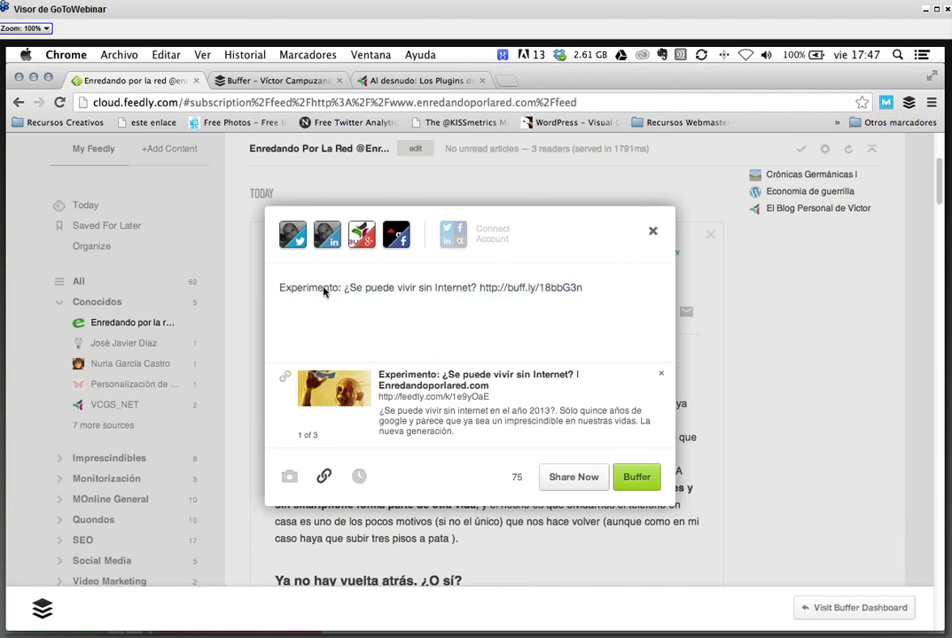
pyautogui.write('ss')
pyautogui.press('BackSpace')
pyautogui.press('BackSpace')
pyautogui.moveTo(482, 289); pyautogui.dragTo(299, 289)
pyautogui.click(300, 288)
pyautogui.moveTo(479, 289); pyautogui.dragTo(270, 289)
pyautogui.press('BackSpace')
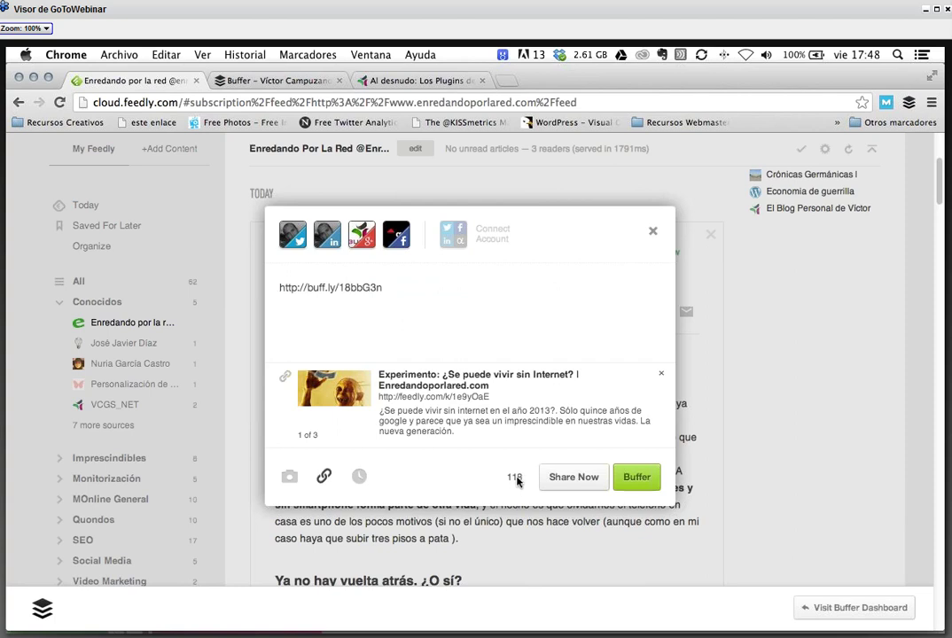
pyautogui.click(277, 289)
pyautogui.write('Hola esto')
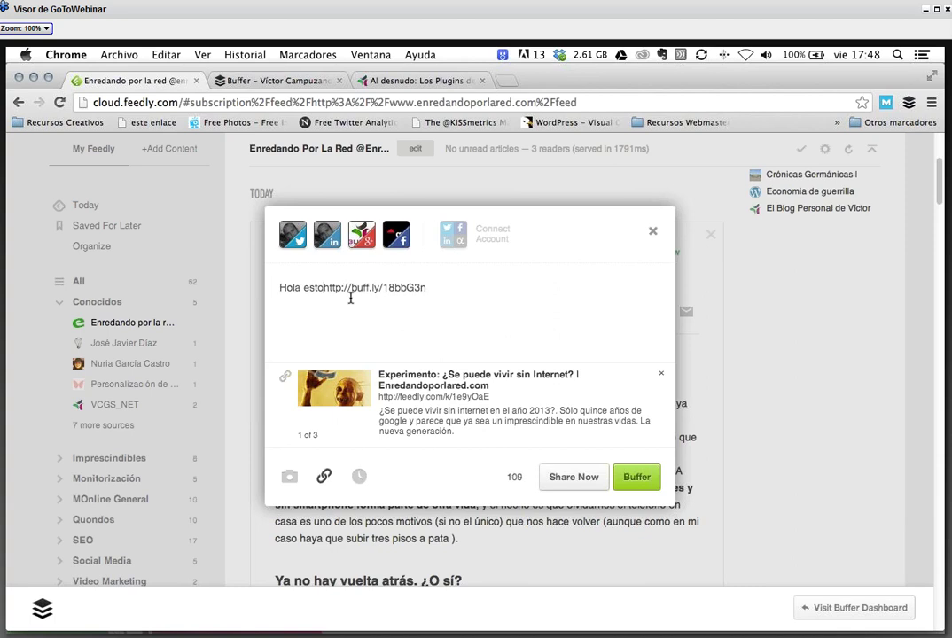
pyautogui.write(' es una prueba')
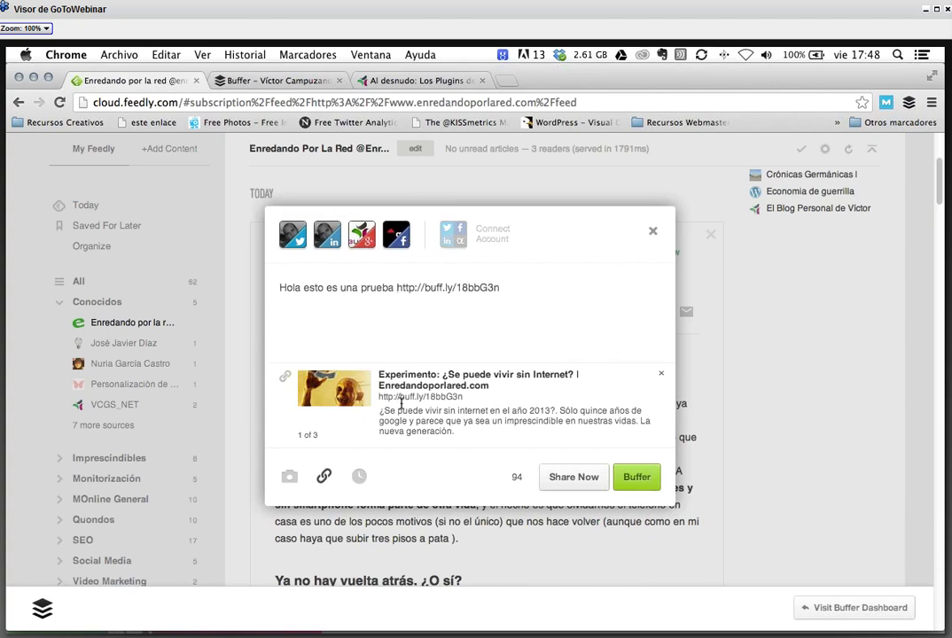
# - Cycle through the link preview thumbnails and settle on the Enredando logo
pyautogui.click(346, 396)
pyautogui.click(345, 392)
pyautogui.click(342, 397)
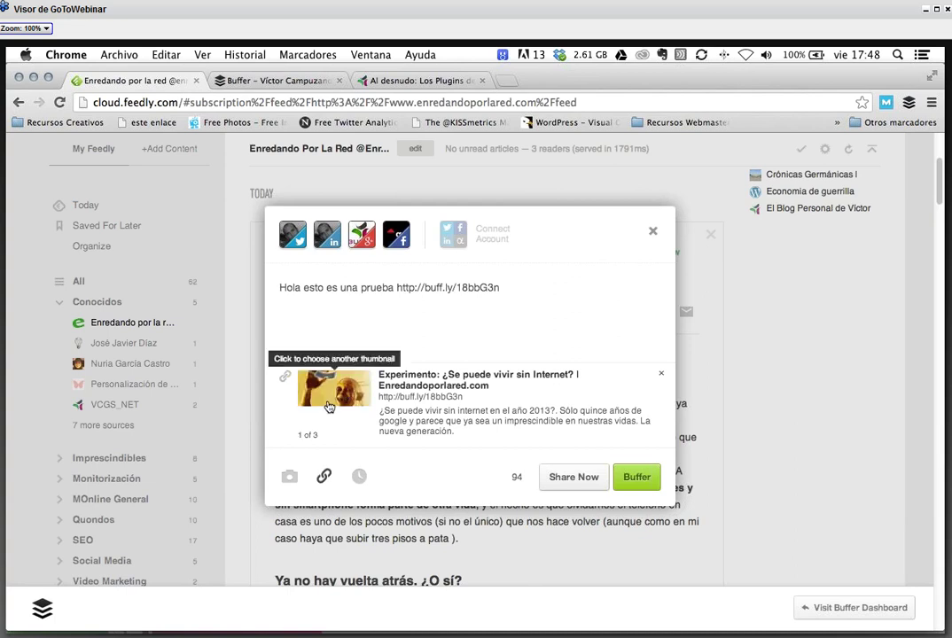
pyautogui.click(335, 406)
pyautogui.click(339, 400)
pyautogui.click(346, 396)
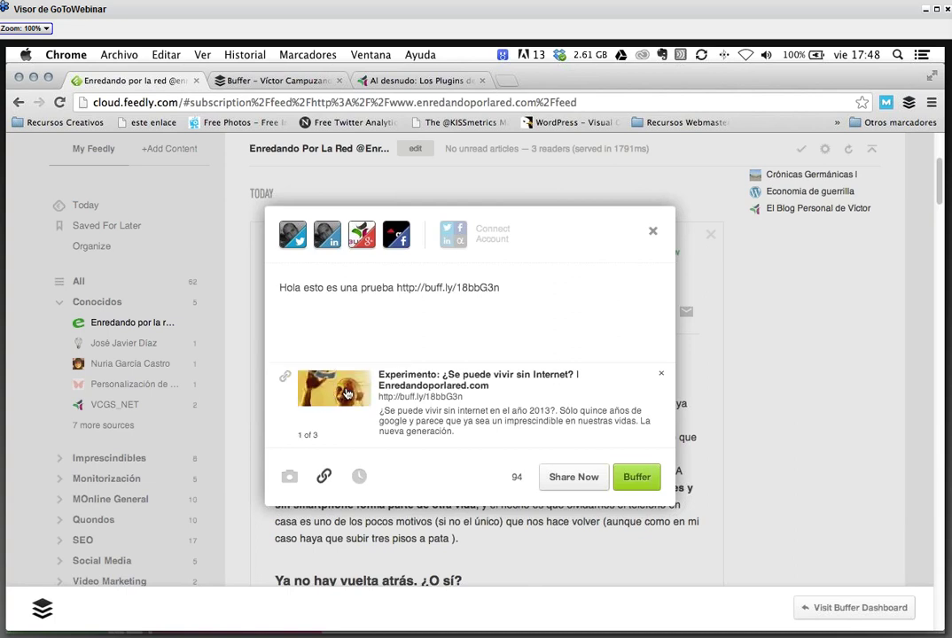
pyautogui.click(346, 394)
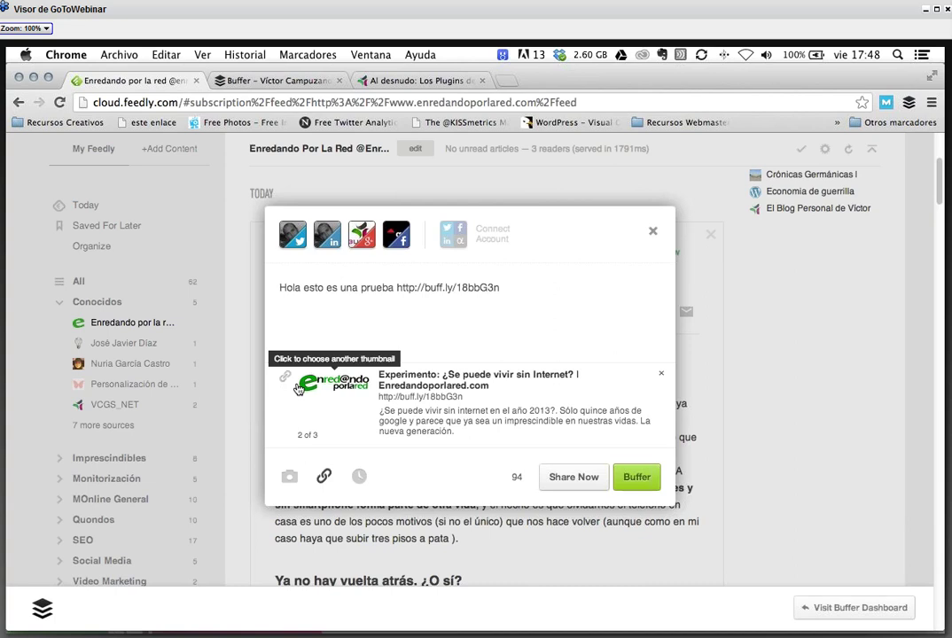
# - Cancel a photo attachment and the custom schedule calendar, then close the share window unposted
pyautogui.click(290, 480)
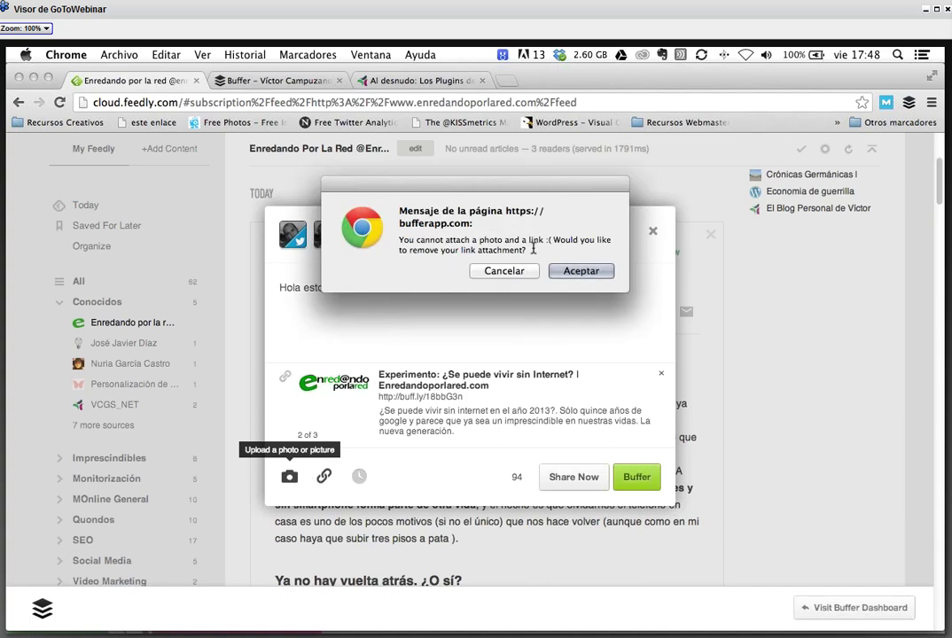
pyautogui.click(486, 277)
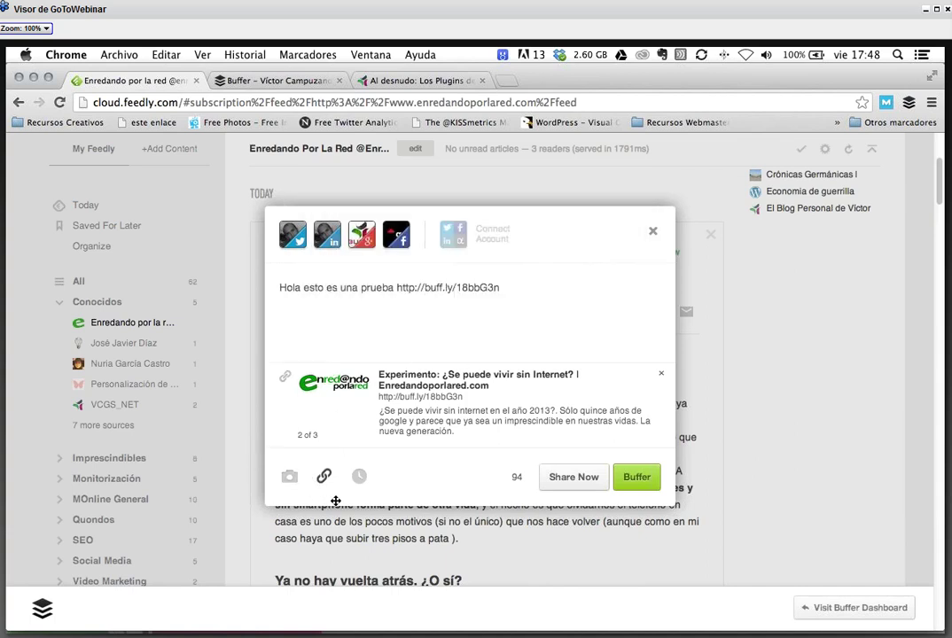
pyautogui.click(359, 477)
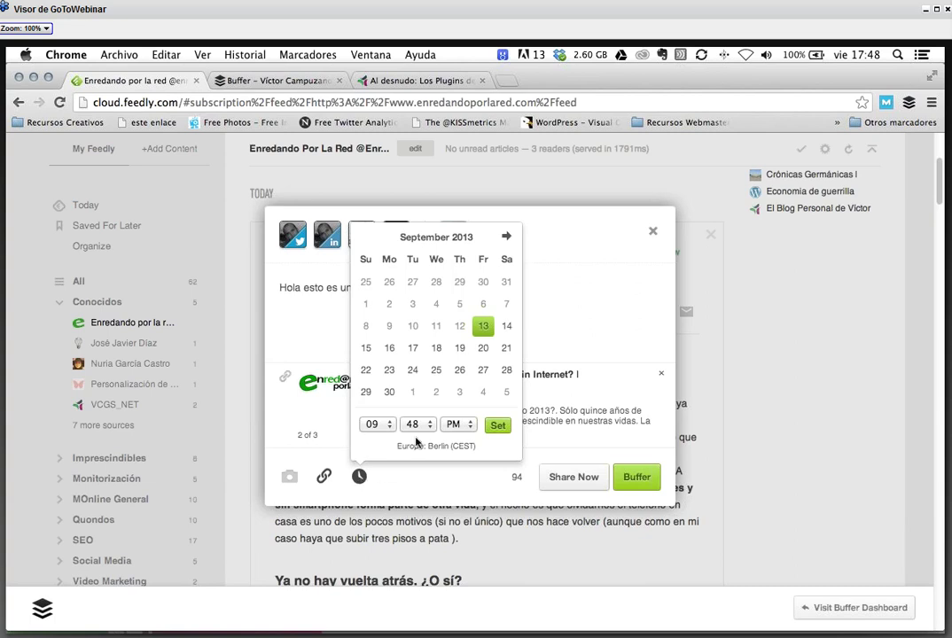
pyautogui.click(566, 238)
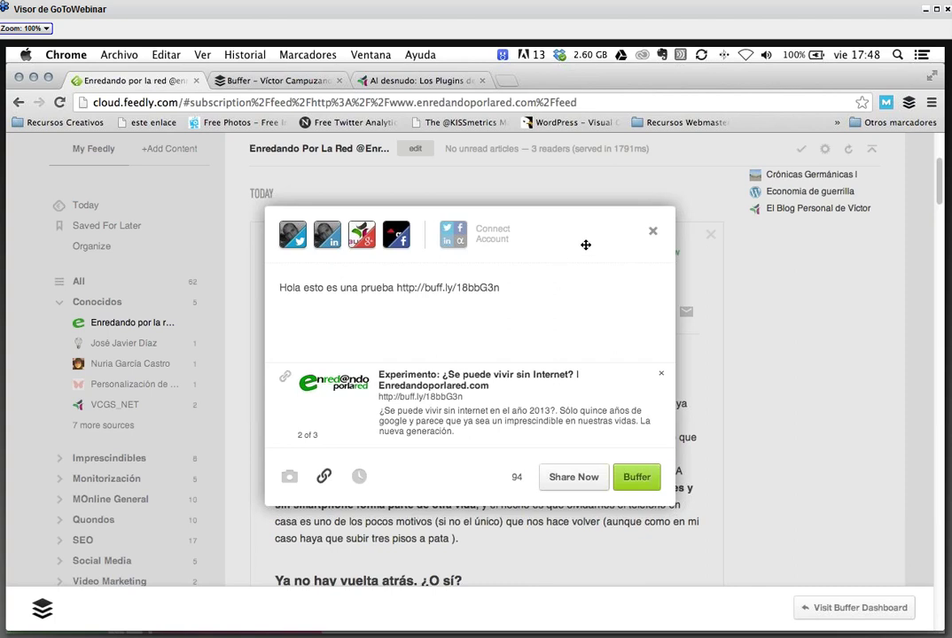
pyautogui.click(654, 234)
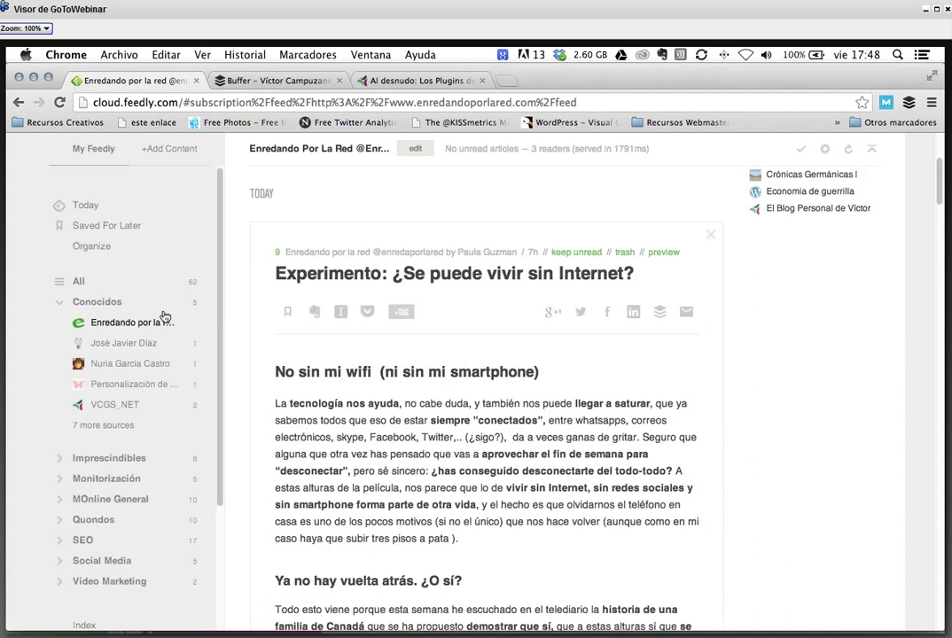
# - Open 'Si tu vecina es más guapa, tiene solución.' from Conocidos' first source, then collapse the folder
pyautogui.click(74, 307)
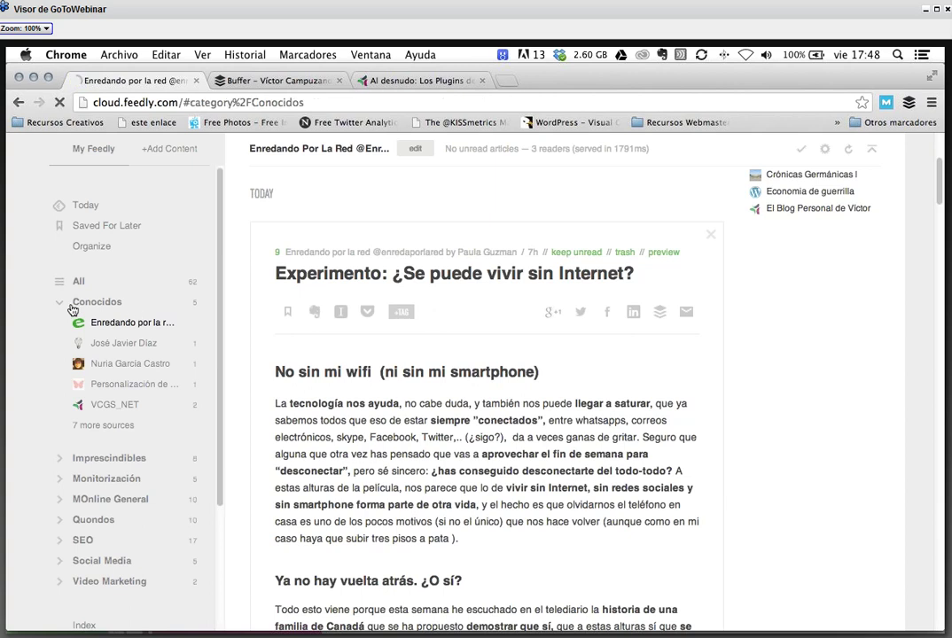
pyautogui.click(61, 303)
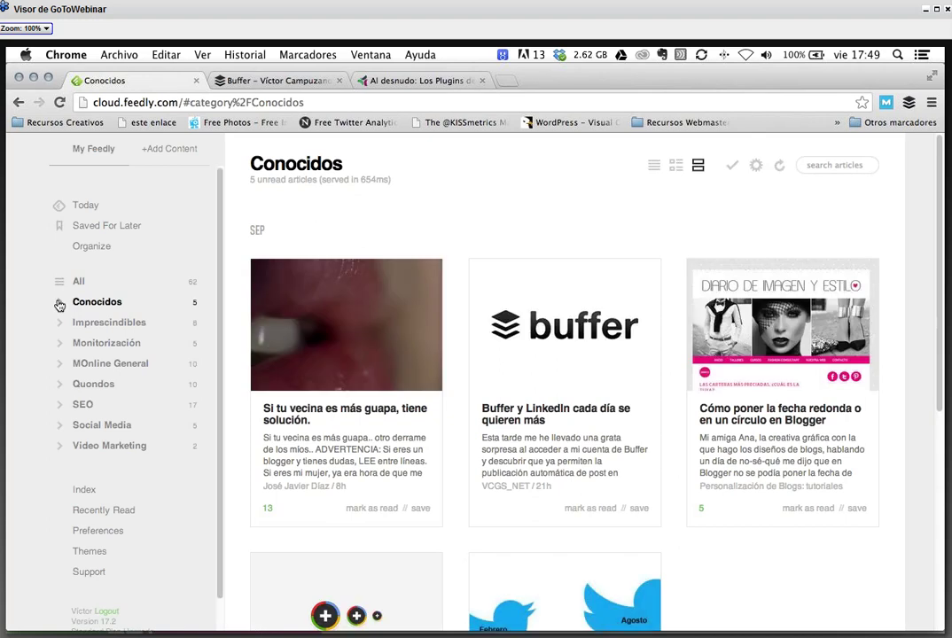
pyautogui.click(61, 302)
pyautogui.click(89, 322)
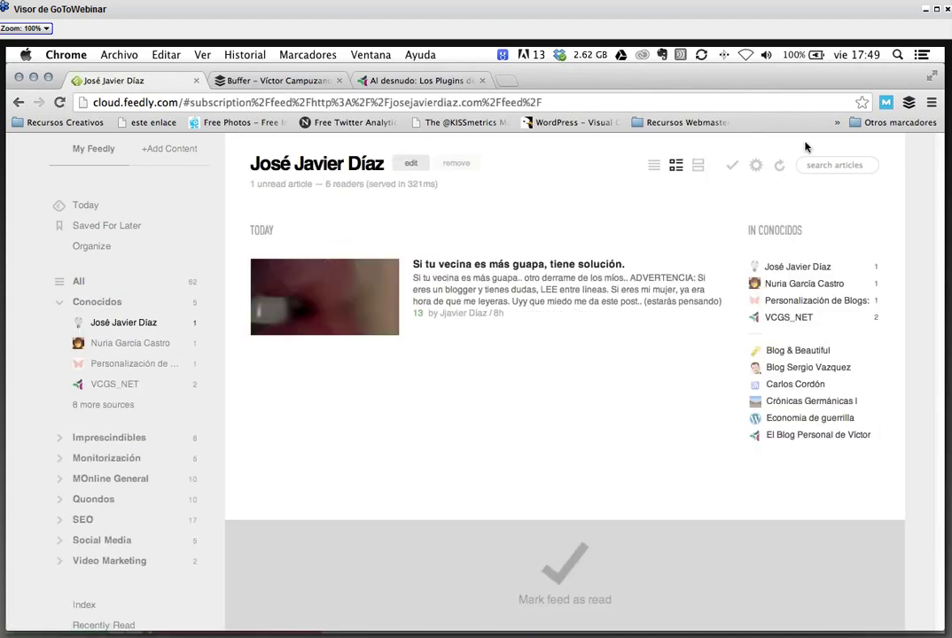
pyautogui.click(500, 268)
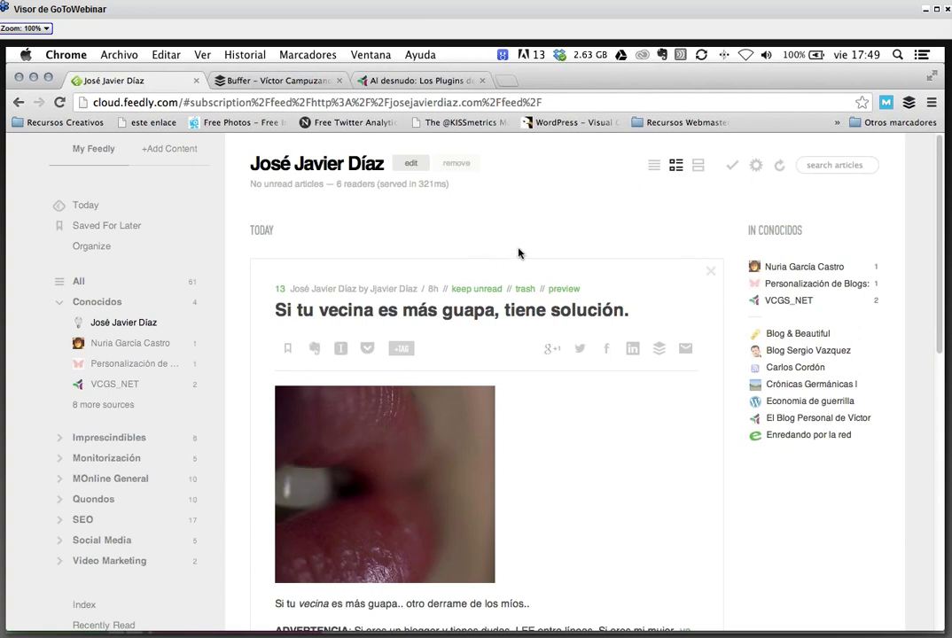
pyautogui.click(59, 301)
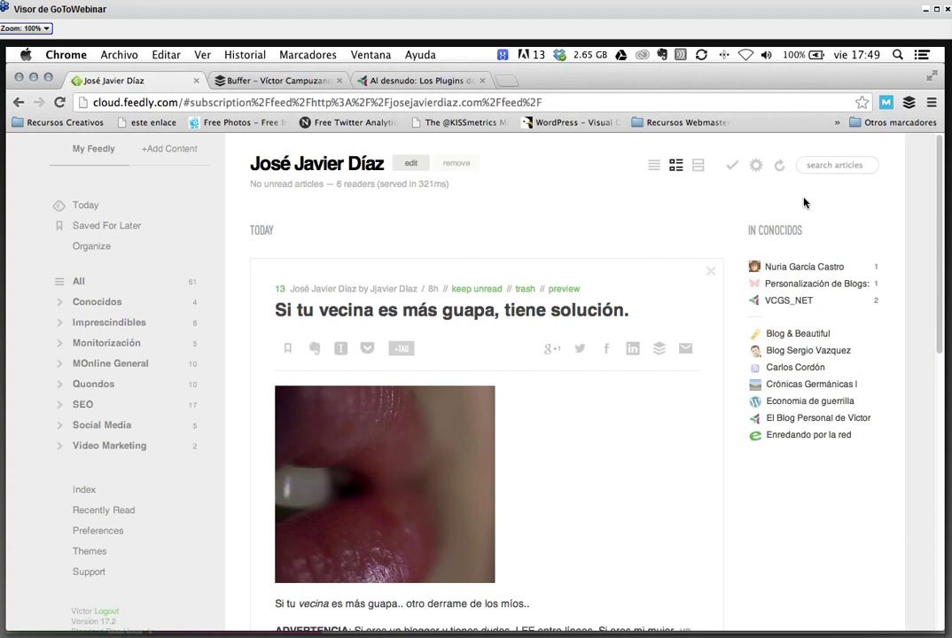
# - In a new tab, Google 'como posicionar mi negocio en google places'
pyautogui.click(510, 82)
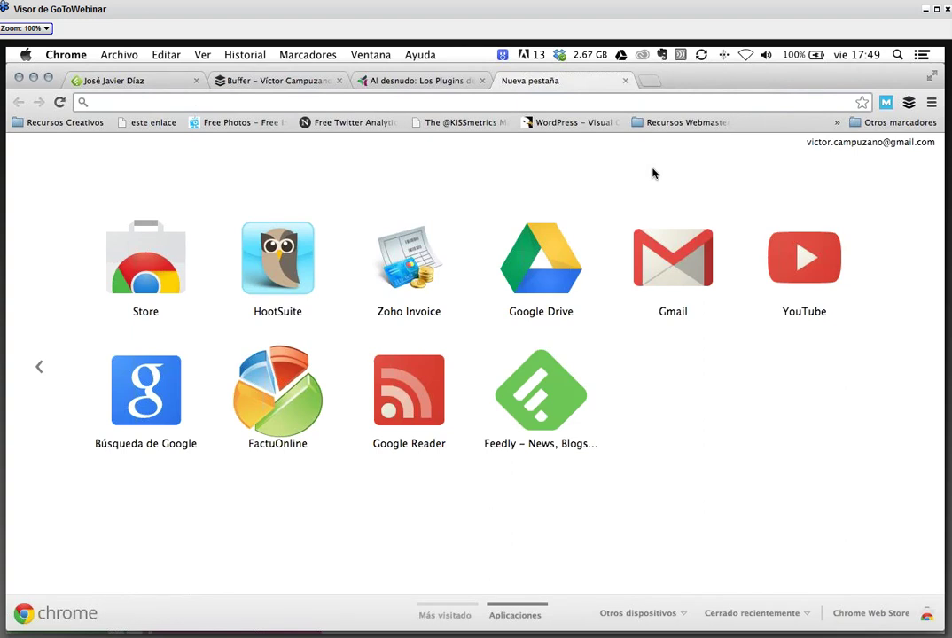
pyautogui.write('c')
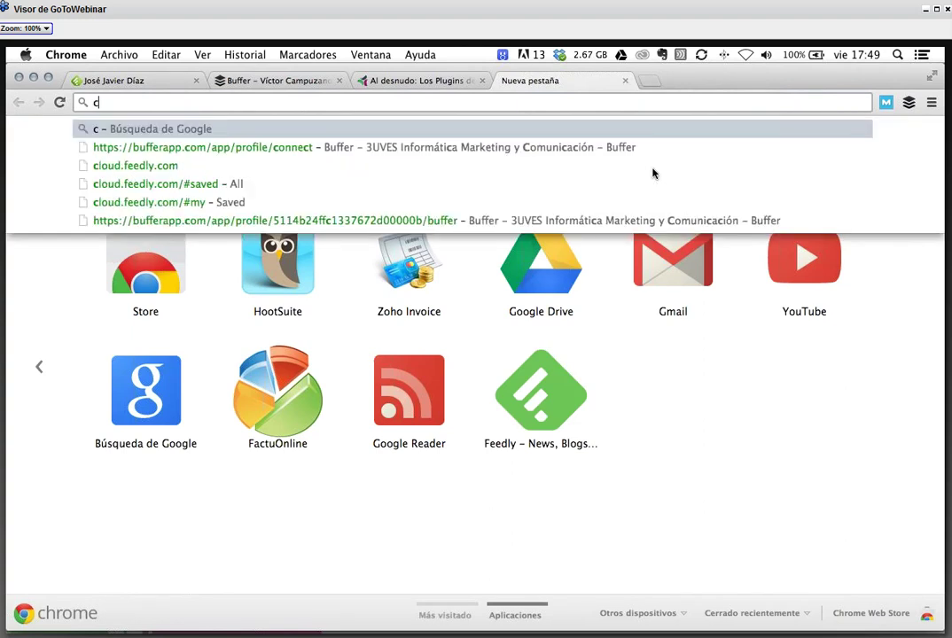
pyautogui.write('omo pos')
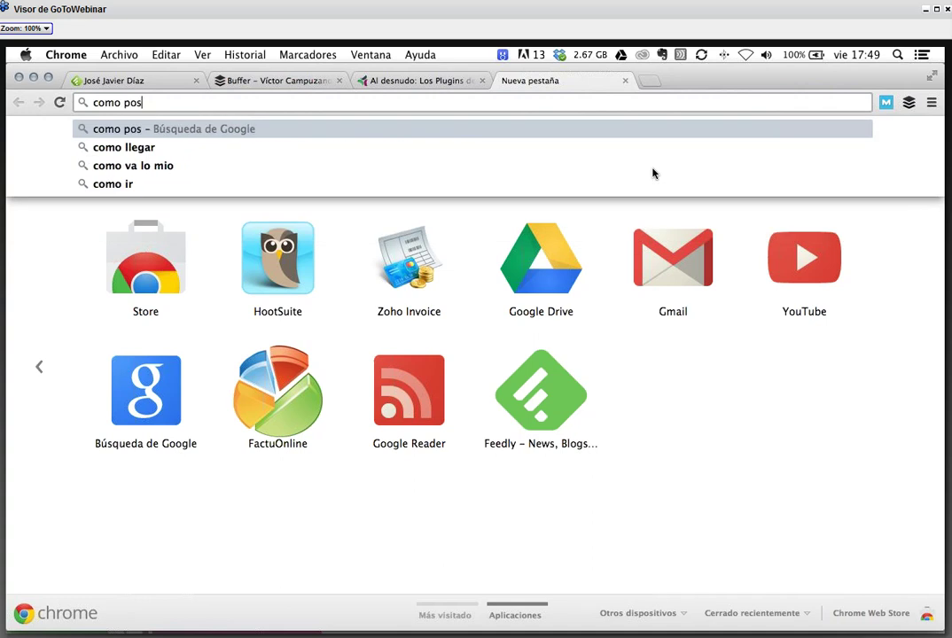
pyautogui.write('icionar mi negocio l')
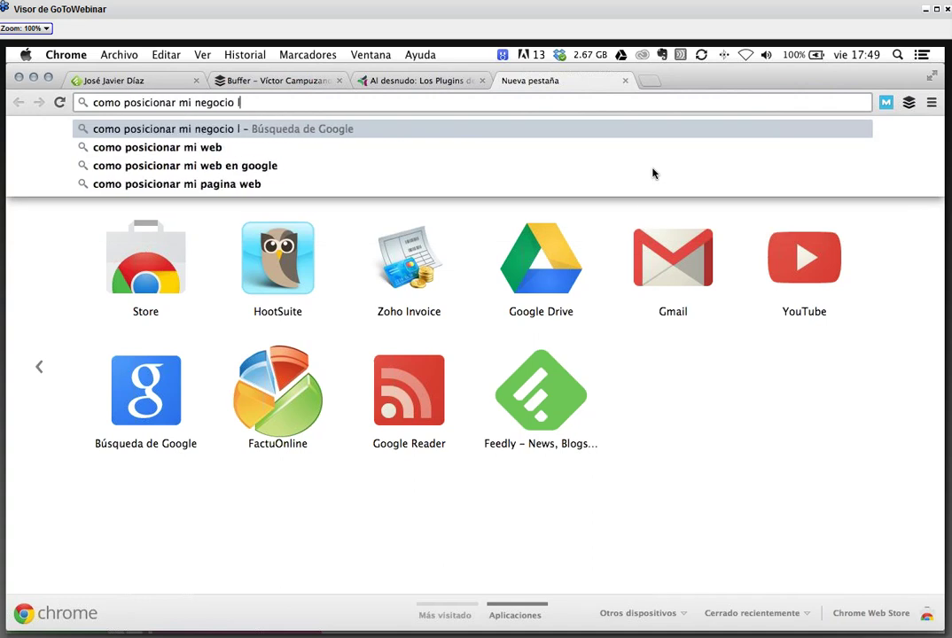
pyautogui.press('BackSpace')
pyautogui.write('en google places')
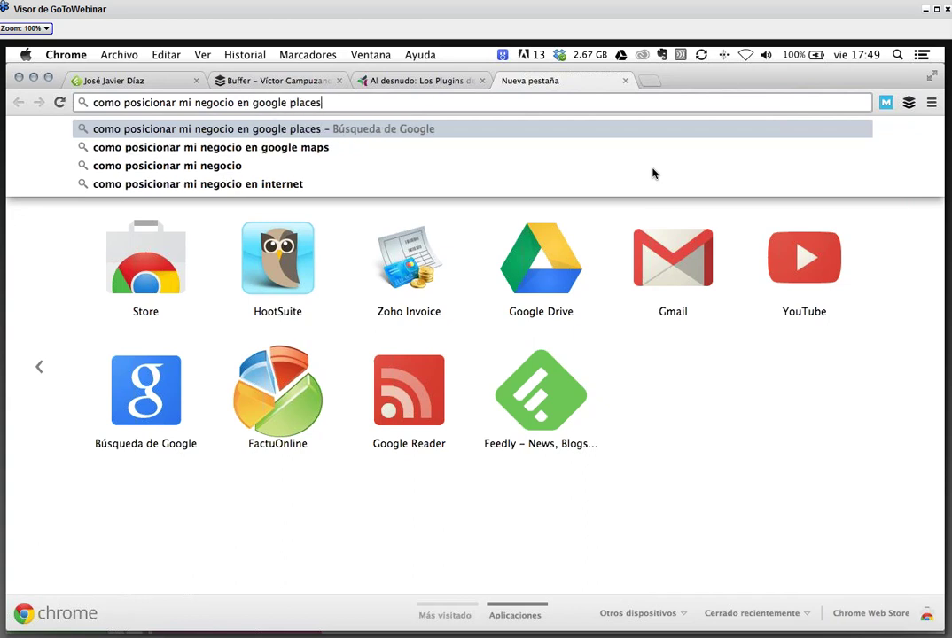
pyautogui.press('Return')
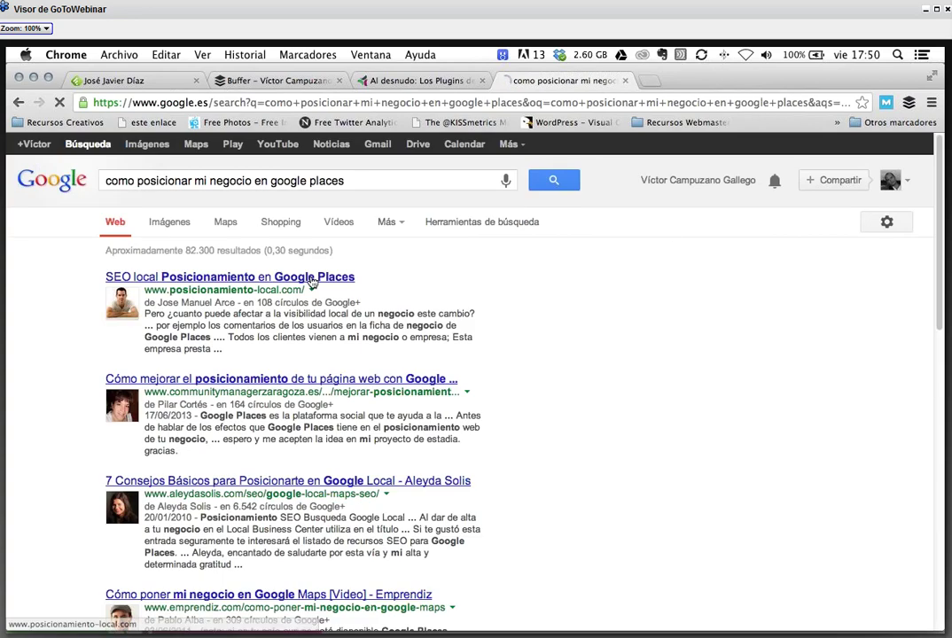
# - Open and read the top result, 'Bing Places y búsquedas locales en iOS7', then send it to Buffer
pyautogui.click(311, 278)
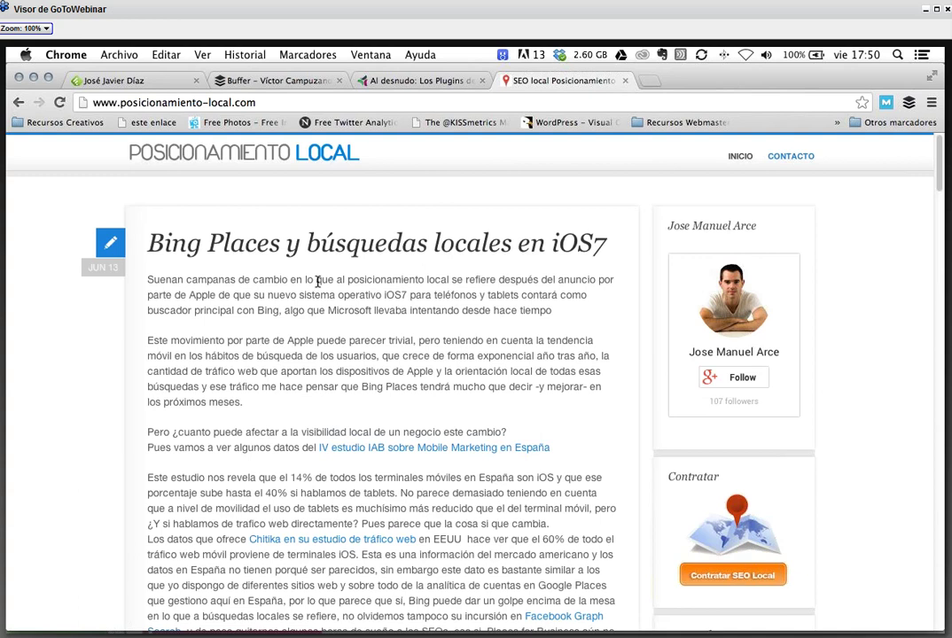
pyautogui.scroll(-3, 432, 399)
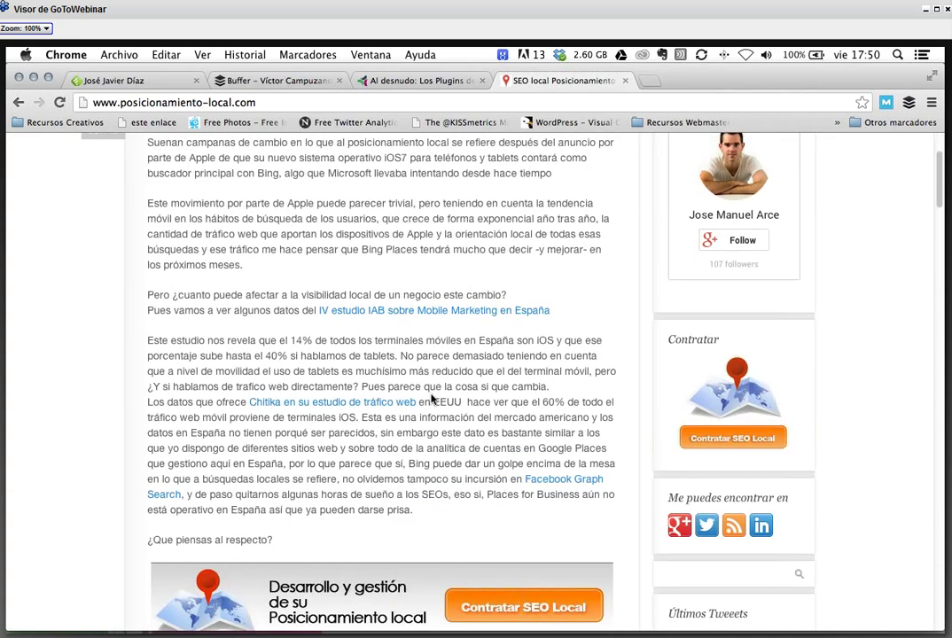
pyautogui.scroll(-5, 432, 400)
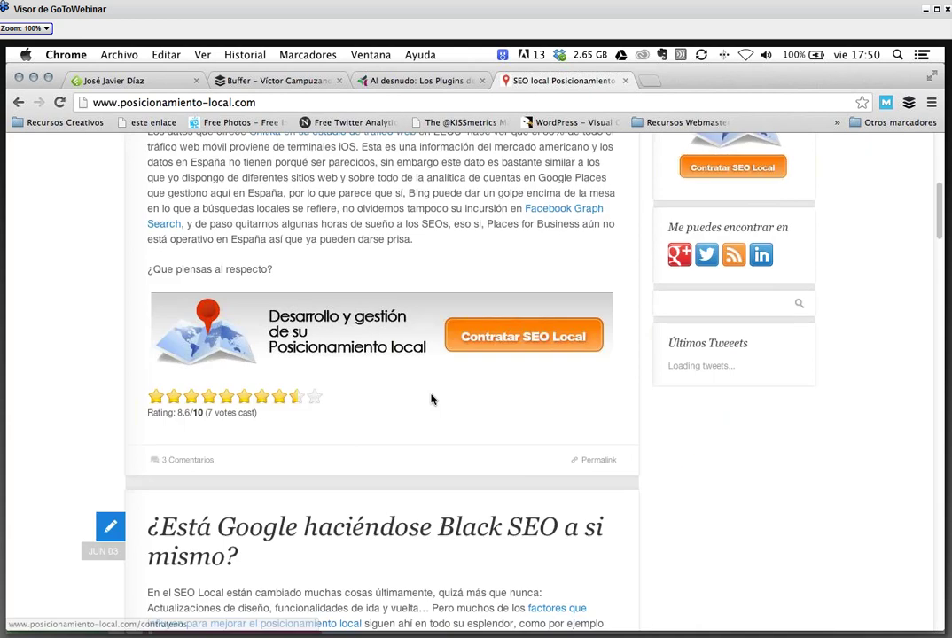
pyautogui.press('super+r')
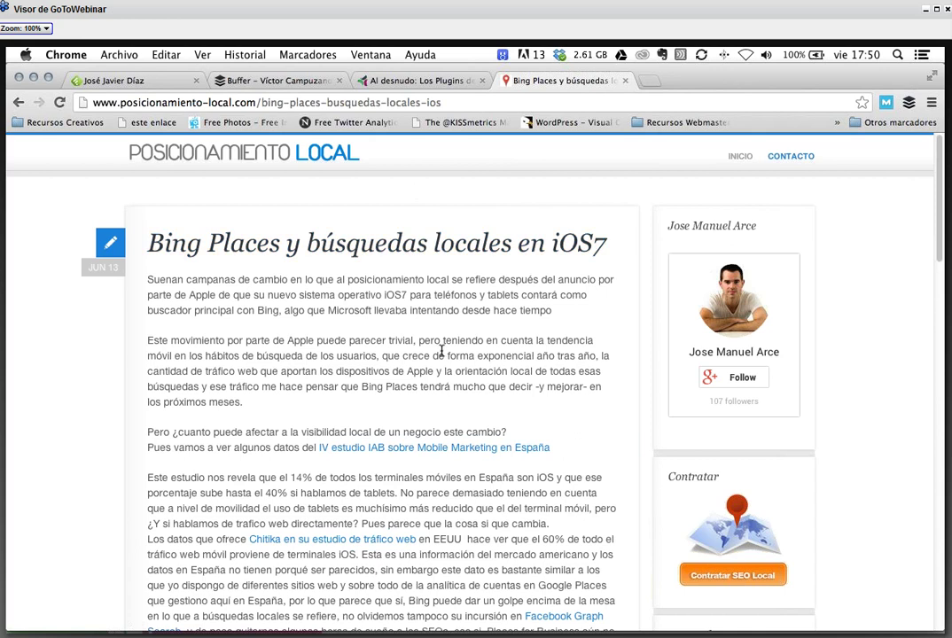
pyautogui.scroll(-1, 441, 351)
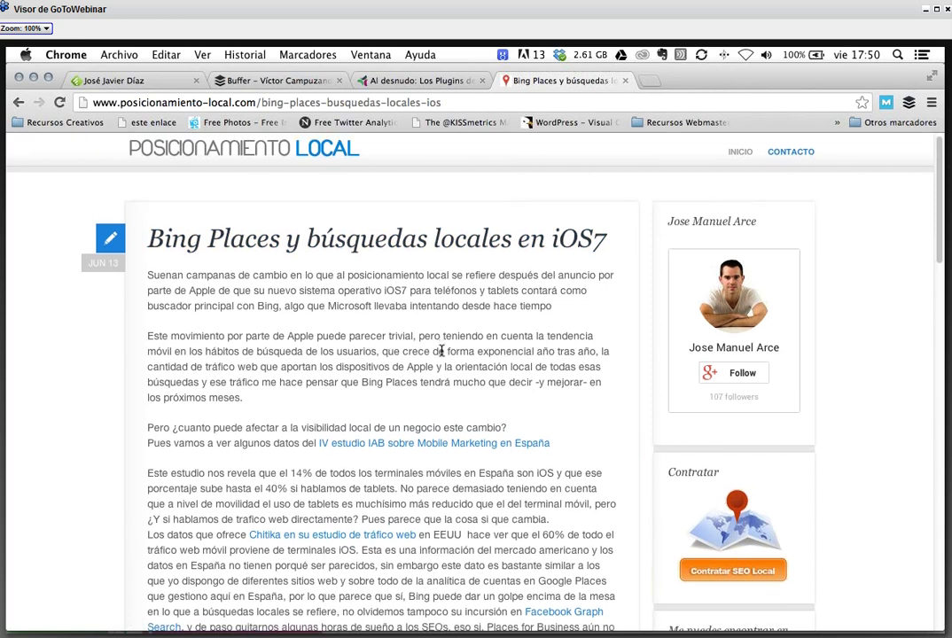
pyautogui.scroll(-8, 442, 350)
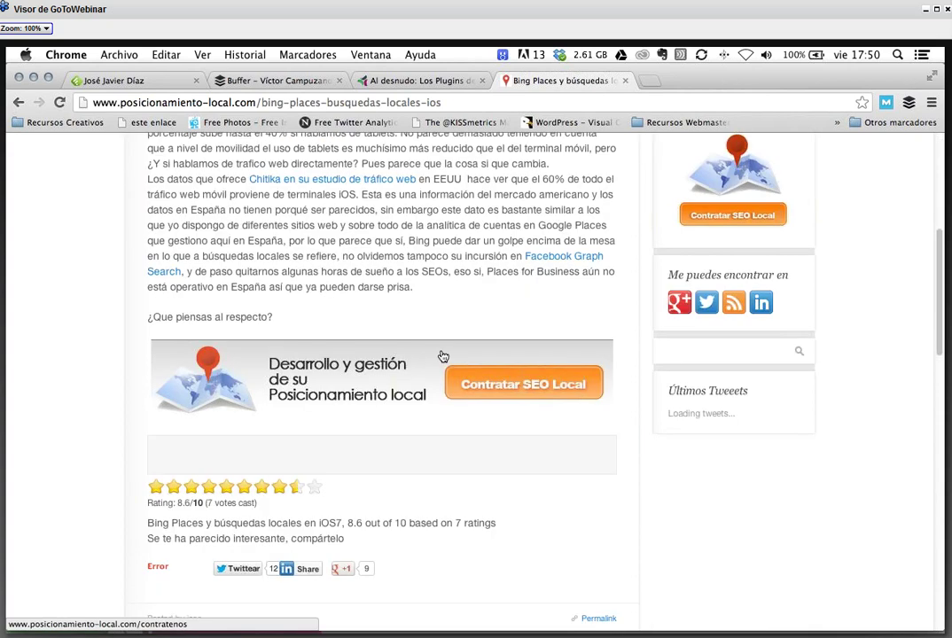
pyautogui.scroll(-1, 443, 356)
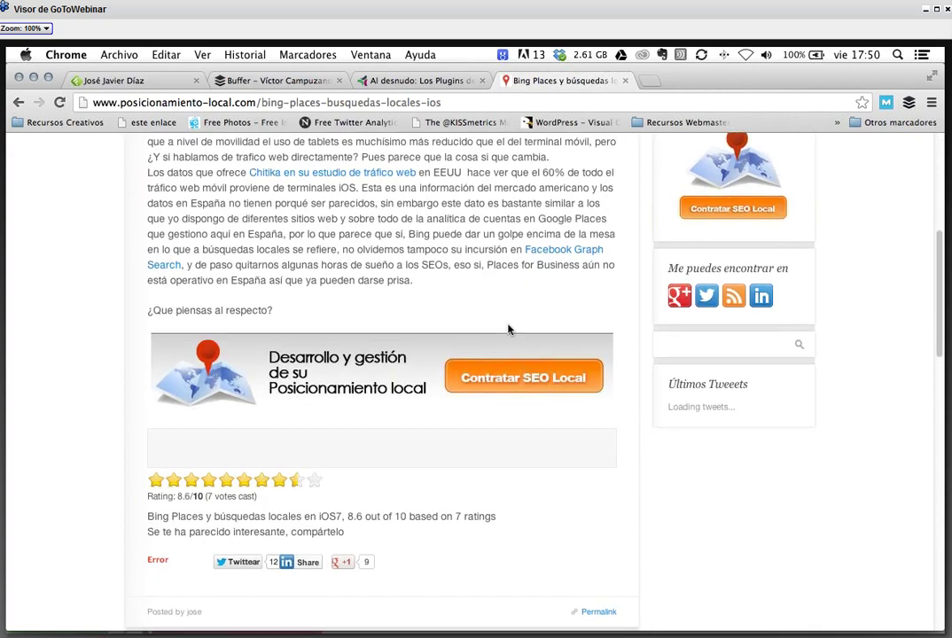
pyautogui.scroll(-3, 507, 330)
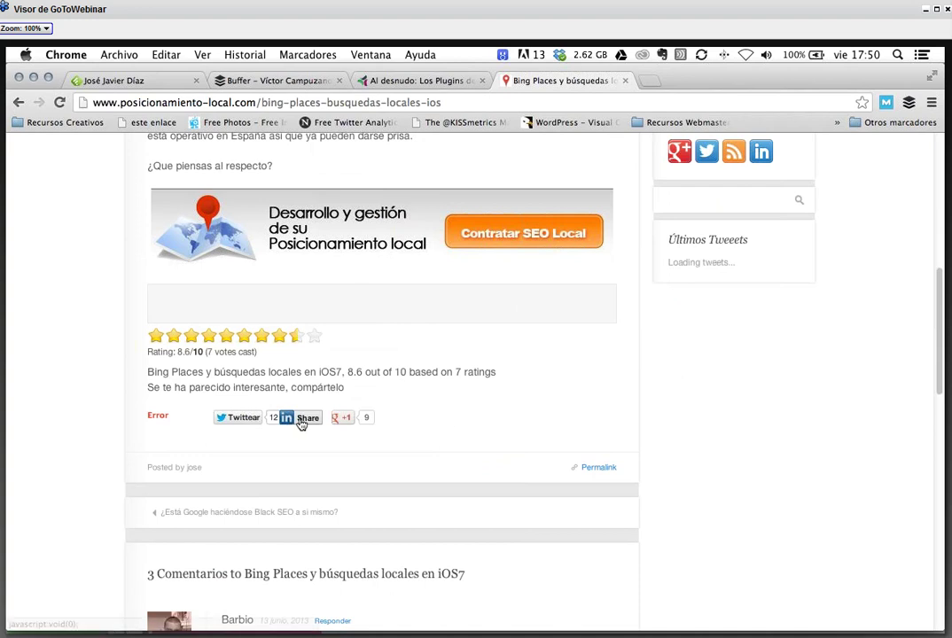
pyautogui.scroll(1, 500, 383)
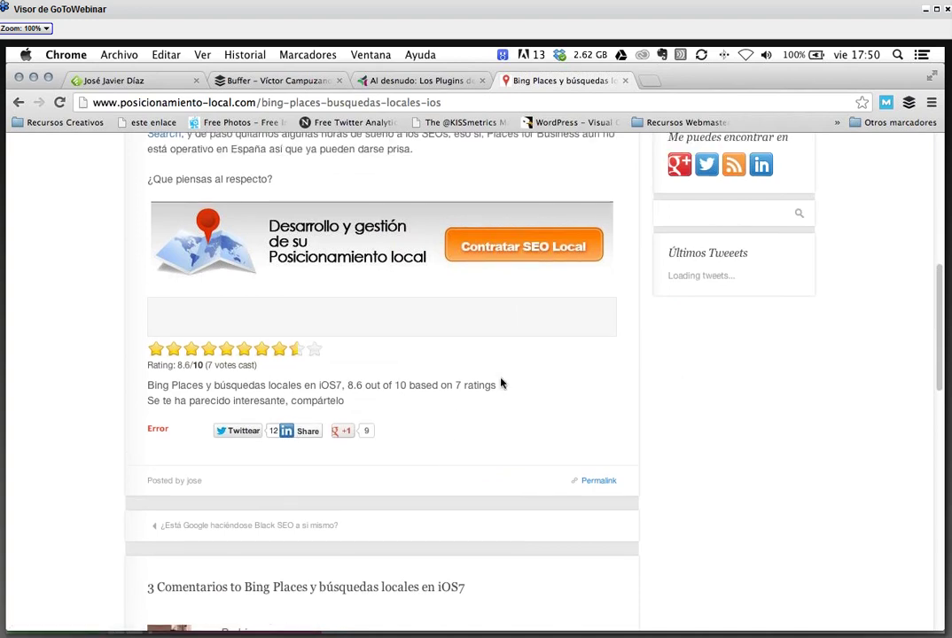
pyautogui.scroll(8, 500, 382)
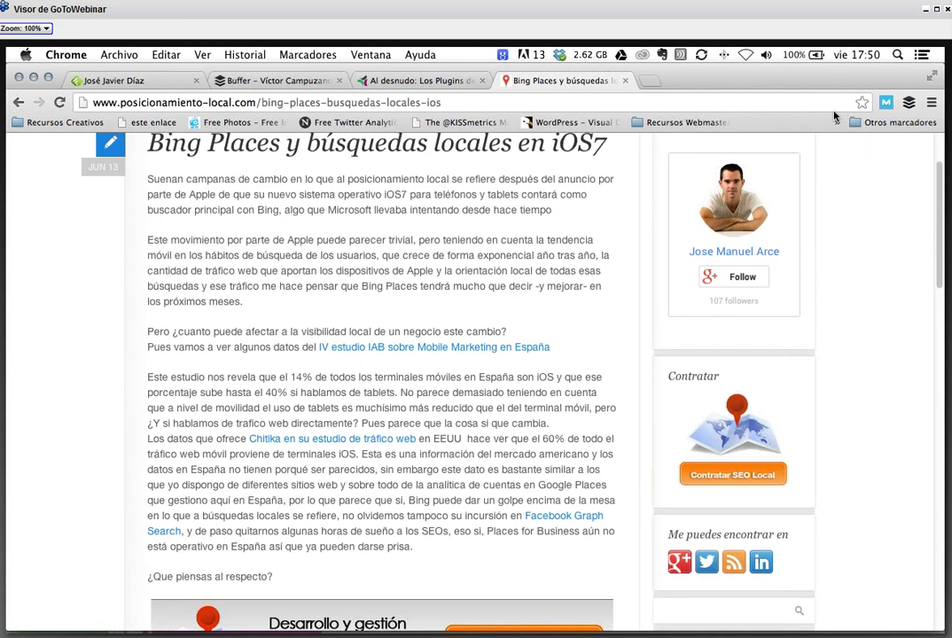
pyautogui.click(908, 105)
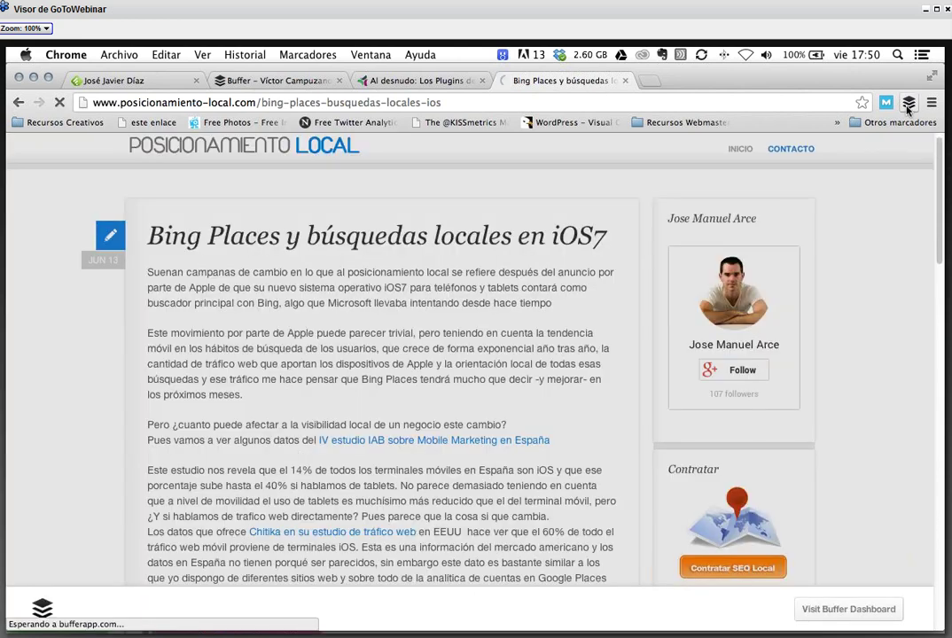
# - Delete ' | Posicionamiento local' so the draft holds only the title and buff.ly/17w7ONo
pyautogui.moveTo(280, 287); pyautogui.dragTo(473, 289)
pyautogui.click(347, 302)
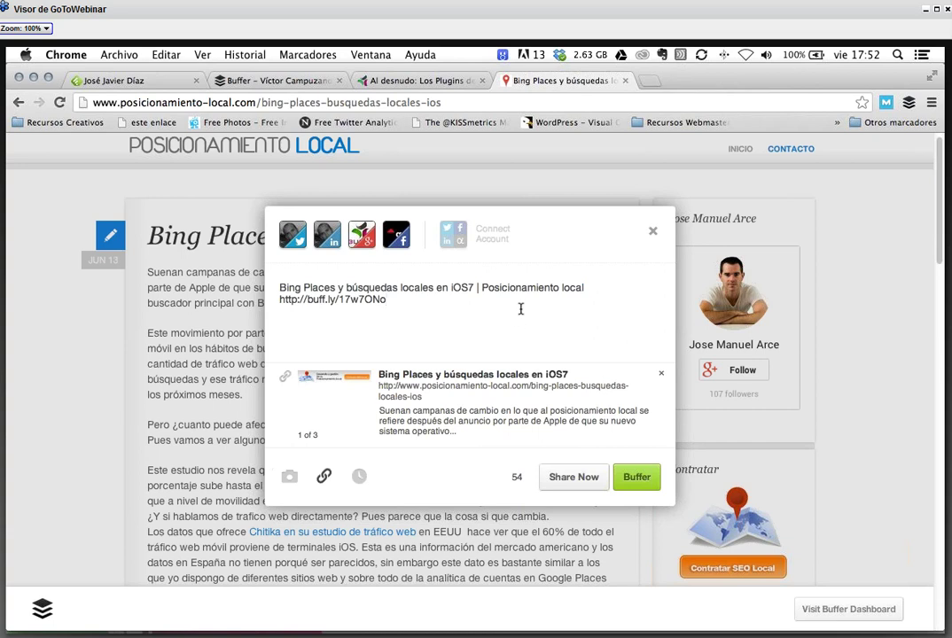
pyautogui.moveTo(474, 288); pyautogui.dragTo(620, 291)
pyautogui.press('BackSpace')
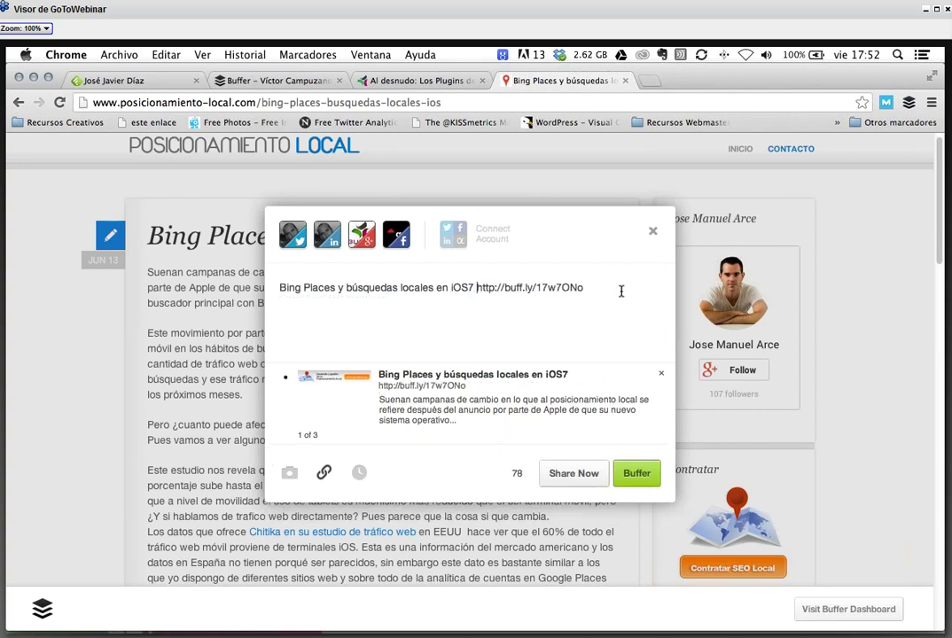
pyautogui.click(653, 231)
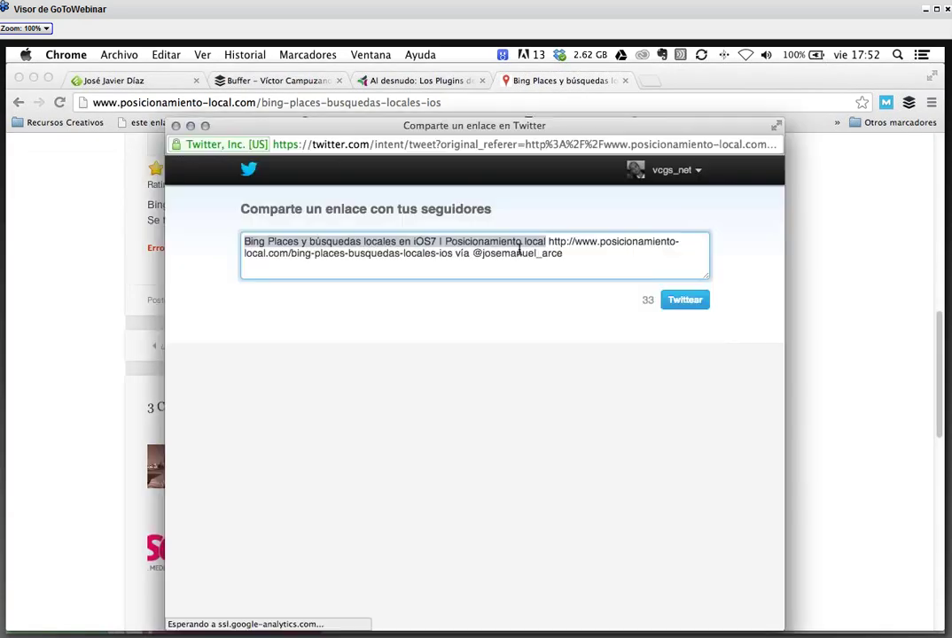
pyautogui.press('BackSpace')
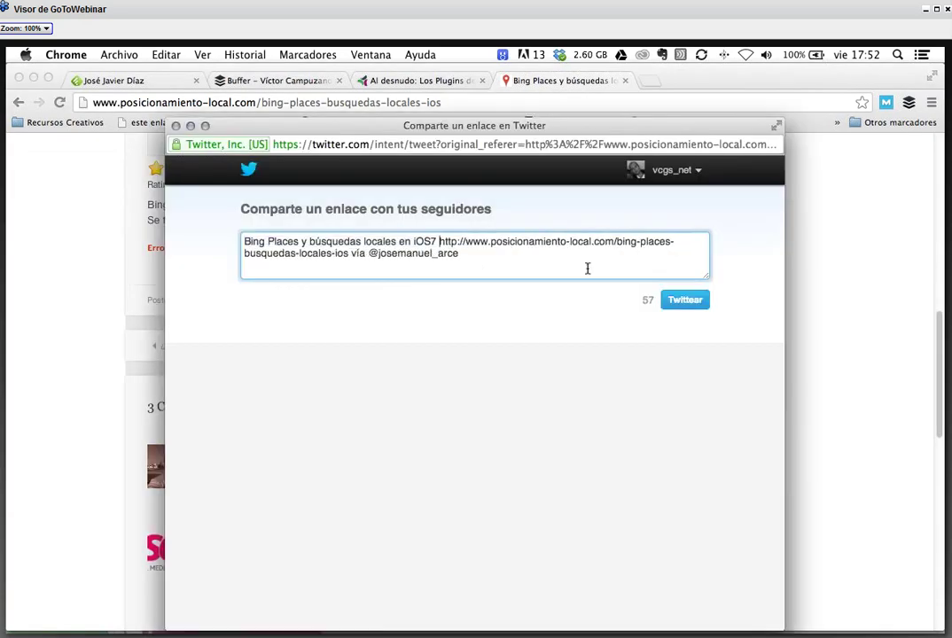
pyautogui.write('via ')
pyautogui.write('@')
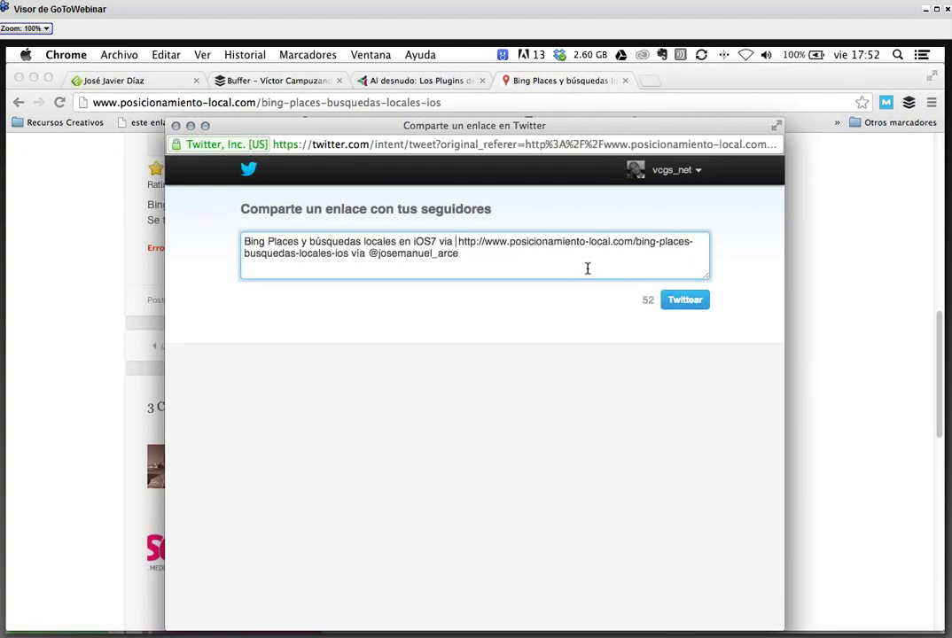
pyautogui.press('BackSpace')
pyautogui.write('js')
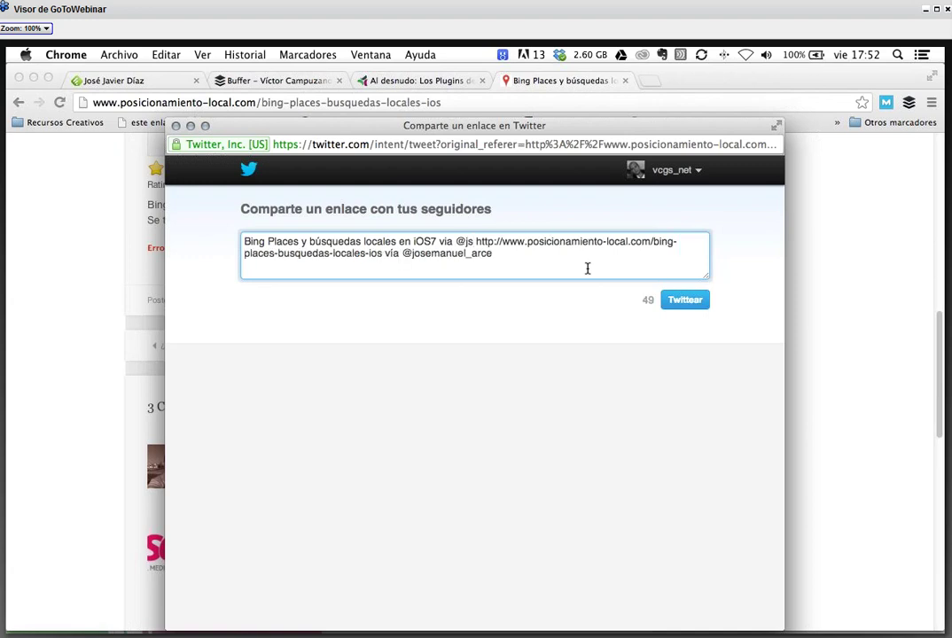
pyautogui.press('BackSpace')
pyautogui.press('BackSpace')
pyautogui.press('BackSpace')
pyautogui.press('BackSpace')
pyautogui.press('BackSpace')
pyautogui.press('BackSpace')
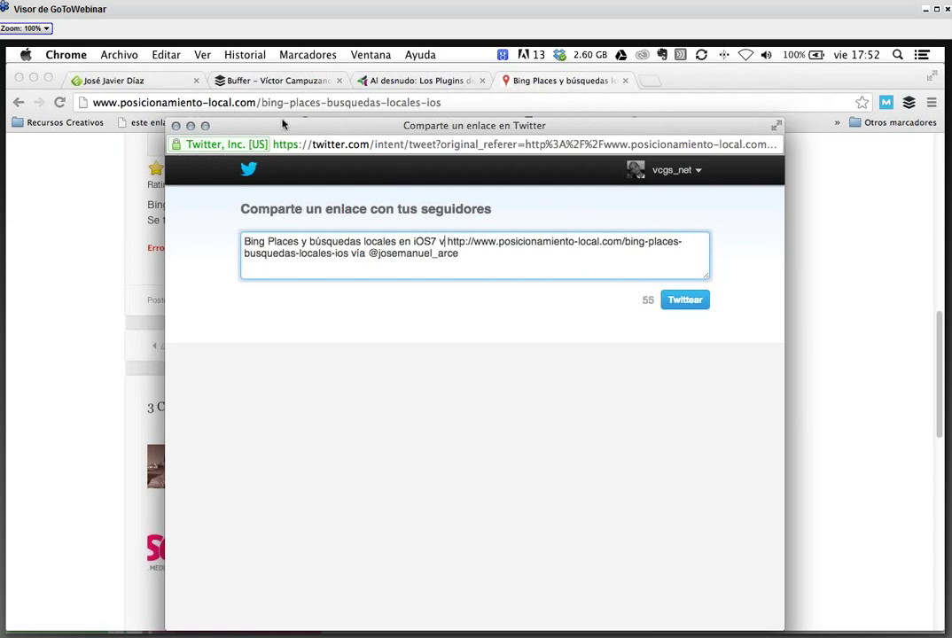
pyautogui.click(176, 126)
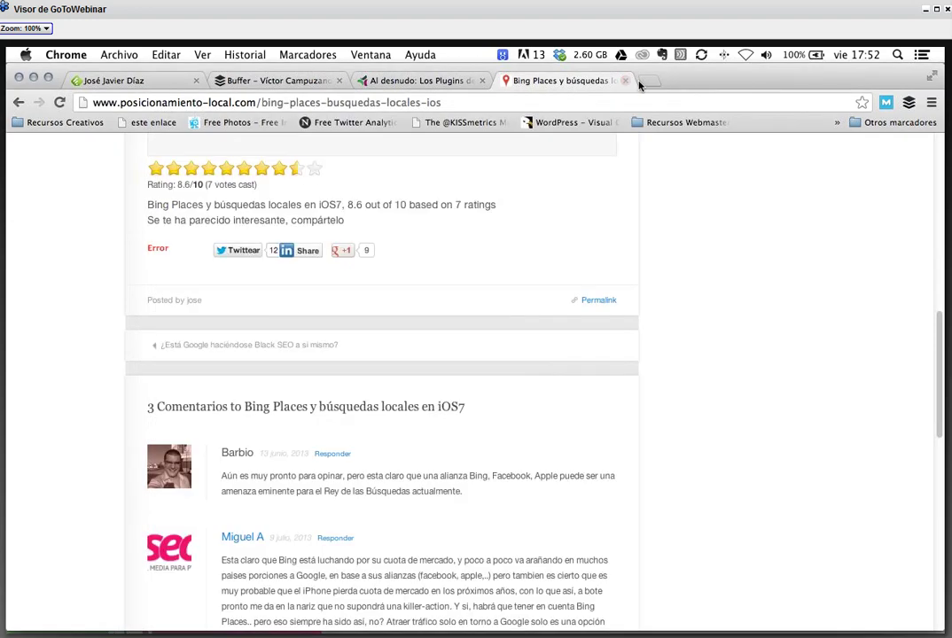
# - In a new tab, search Google for 'twi' and open the Twitter home page
pyautogui.click(647, 81)
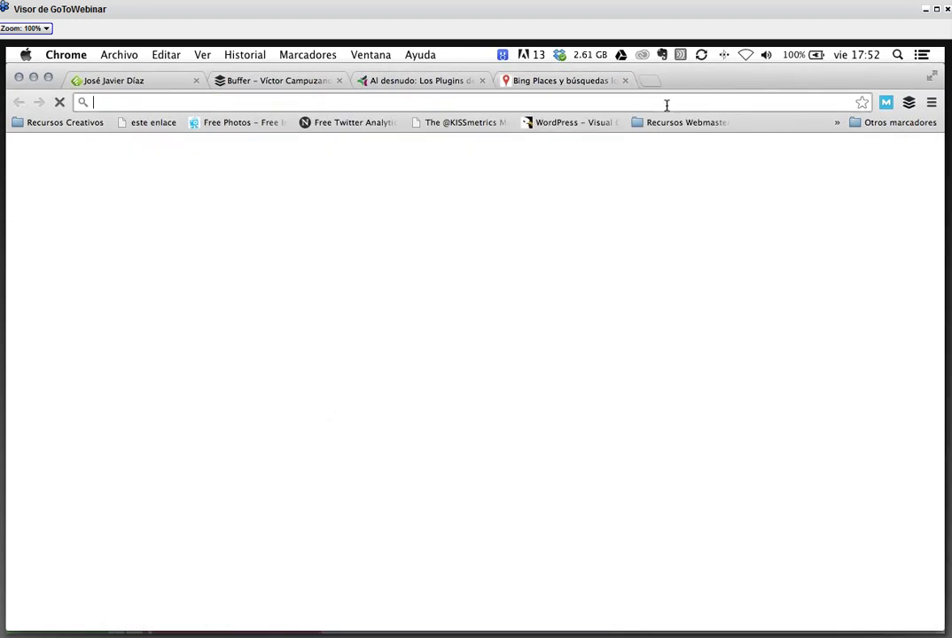
pyautogui.write('tw')
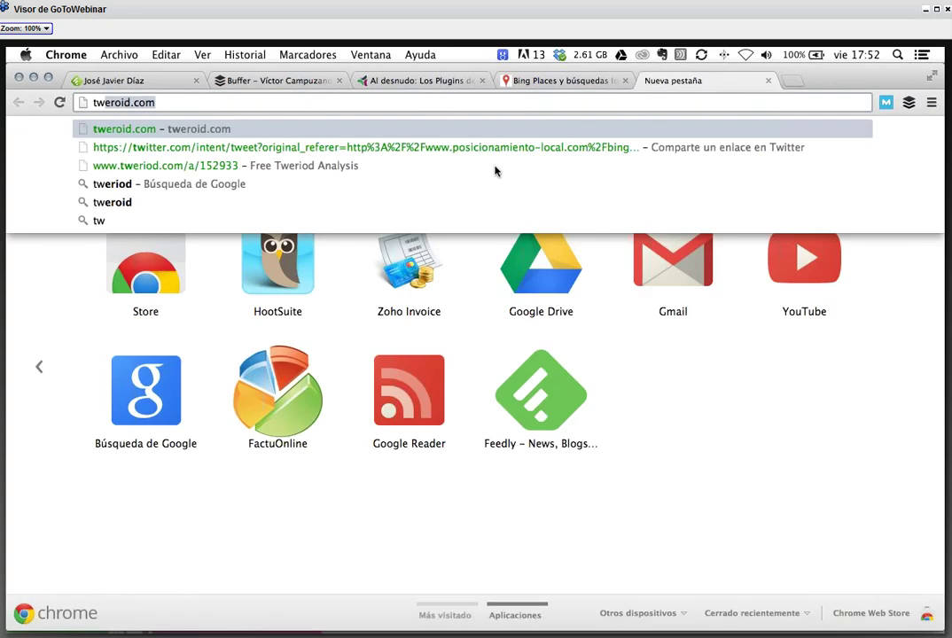
pyautogui.write('i')
pyautogui.press('Return')
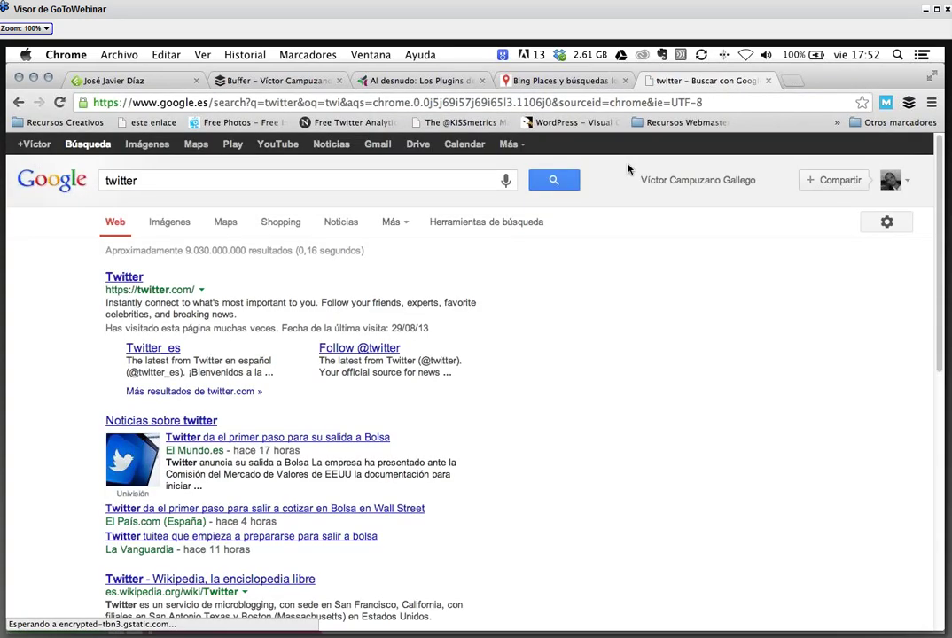
pyautogui.click(124, 277)
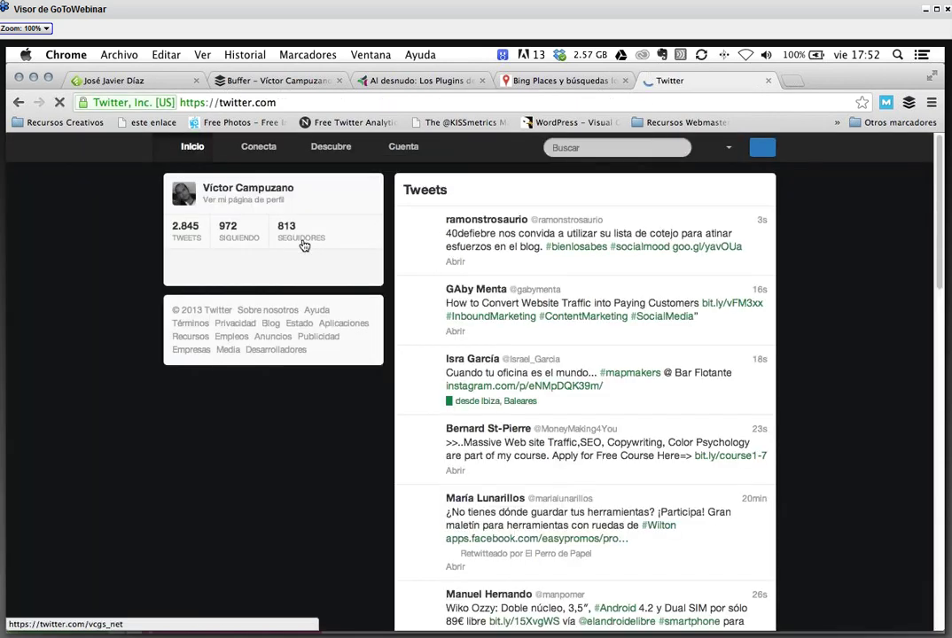
# - Draft a tweet 'Hola estoy con' mentioning a suggested contact, close it, and return to the article tab
pyautogui.write('nHola estoy con @c')
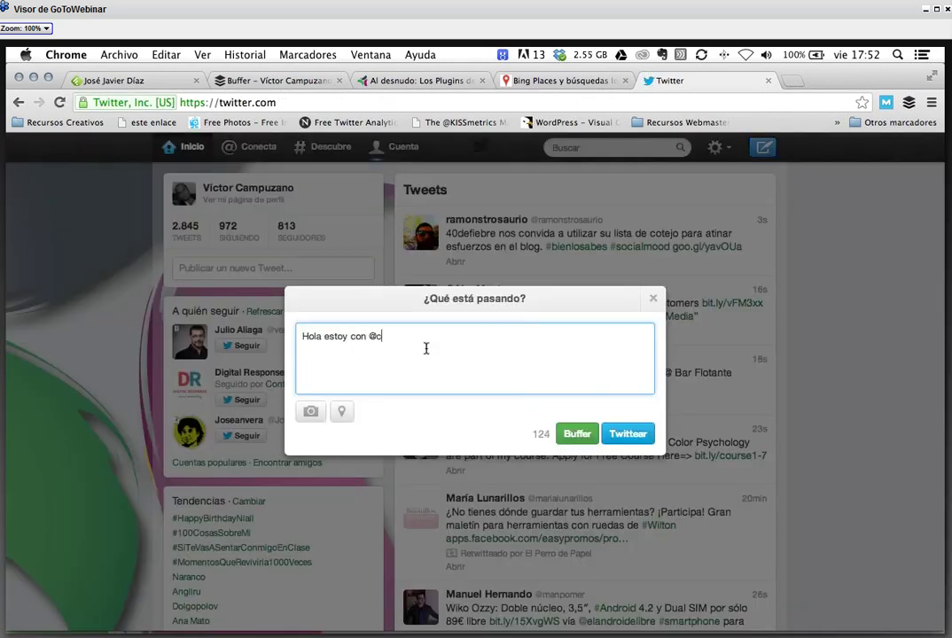
pyautogui.write('el')
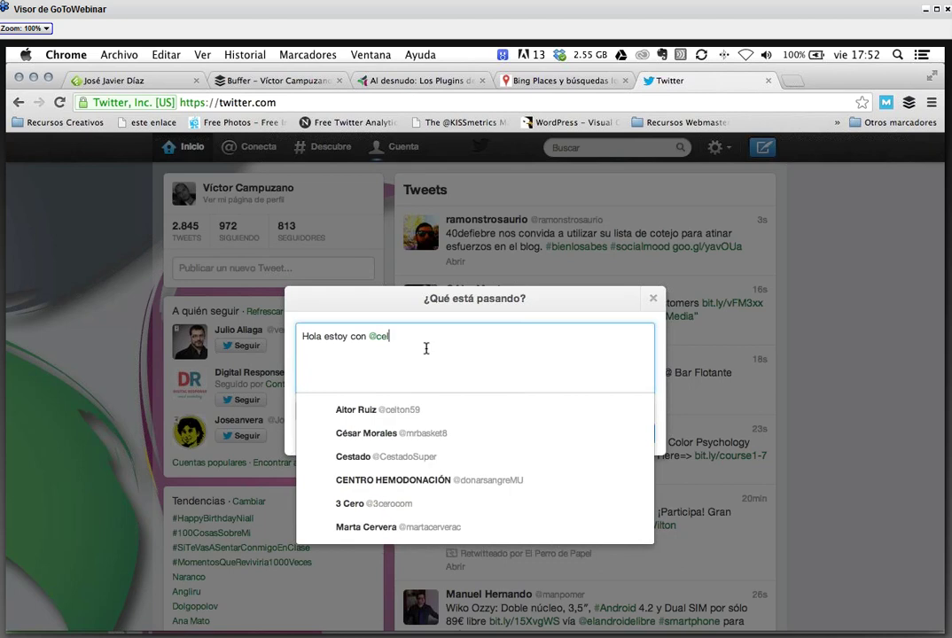
pyautogui.click(381, 411)
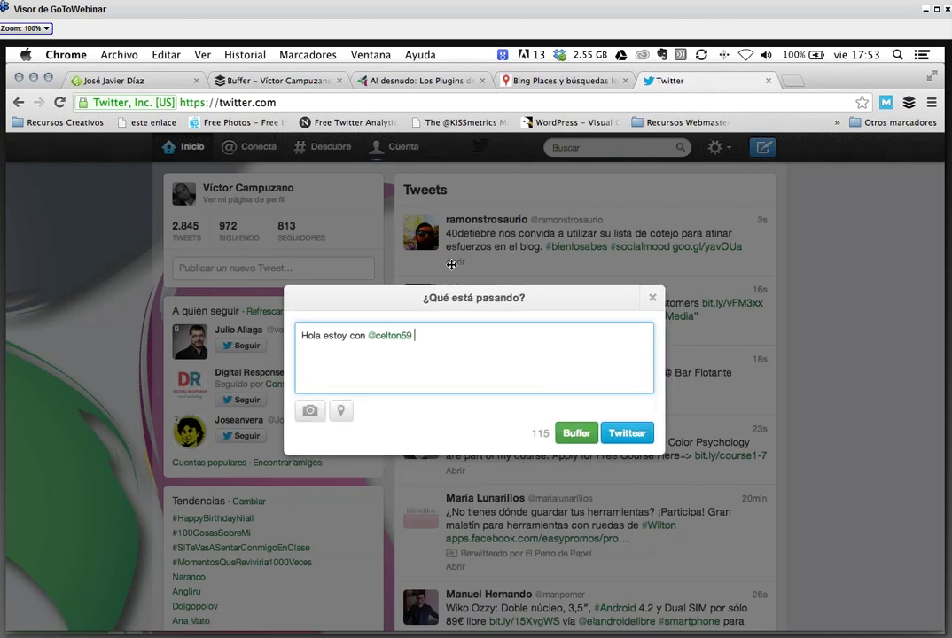
pyautogui.moveTo(451, 264); pyautogui.dragTo(405, 259)
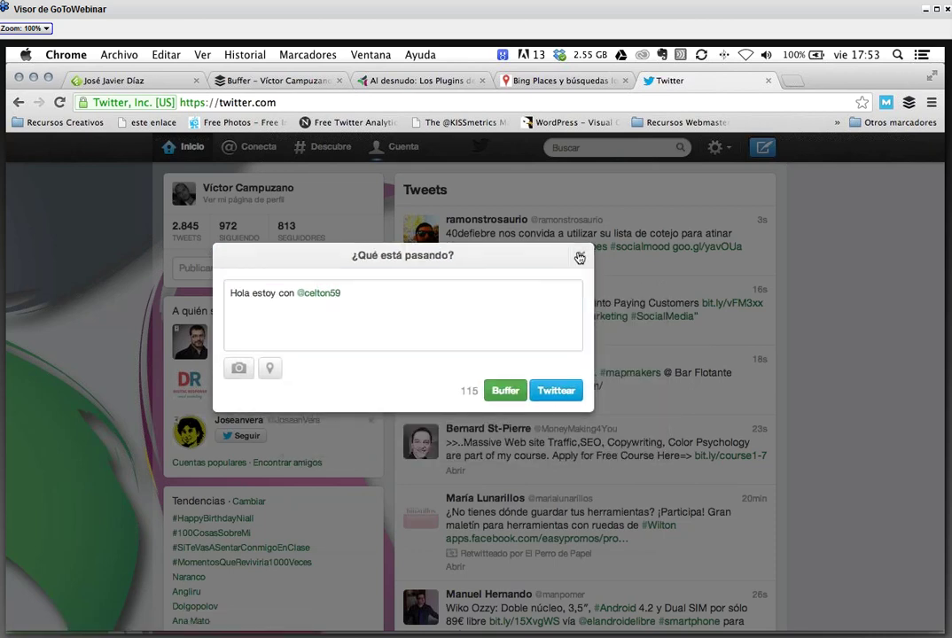
pyautogui.click(580, 252)
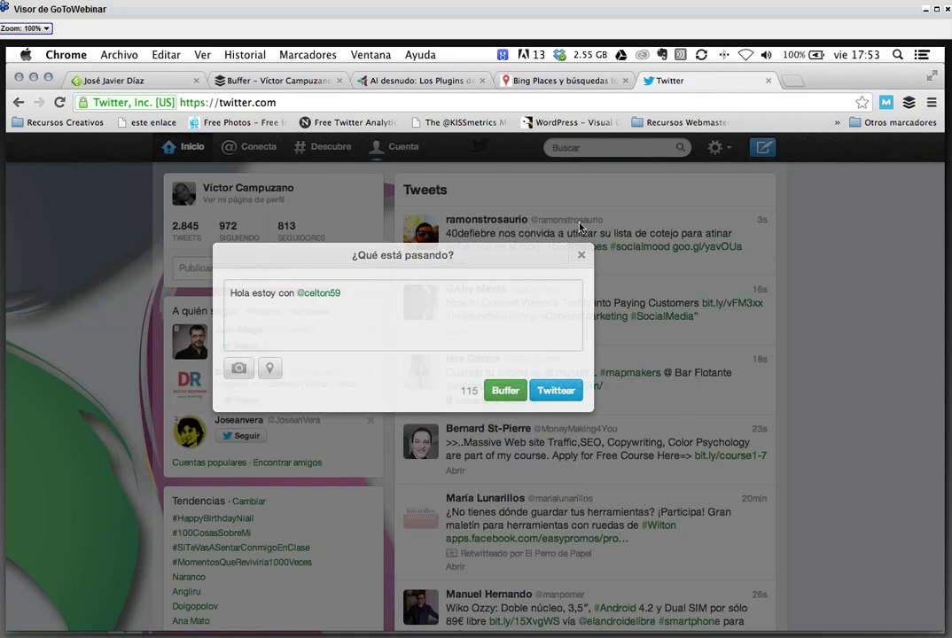
pyautogui.hotkey('ctrl', 'shift', 'Tab')
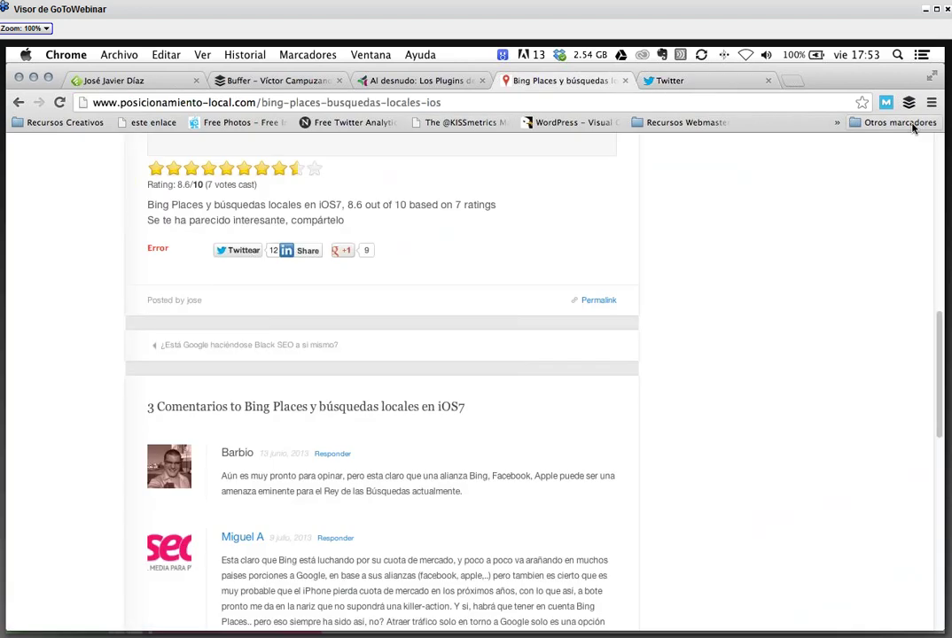
# - Start a Buffer draft for the Bing Places post, close a Twitter compose box and tab, then dismiss the draft
pyautogui.click(910, 104)
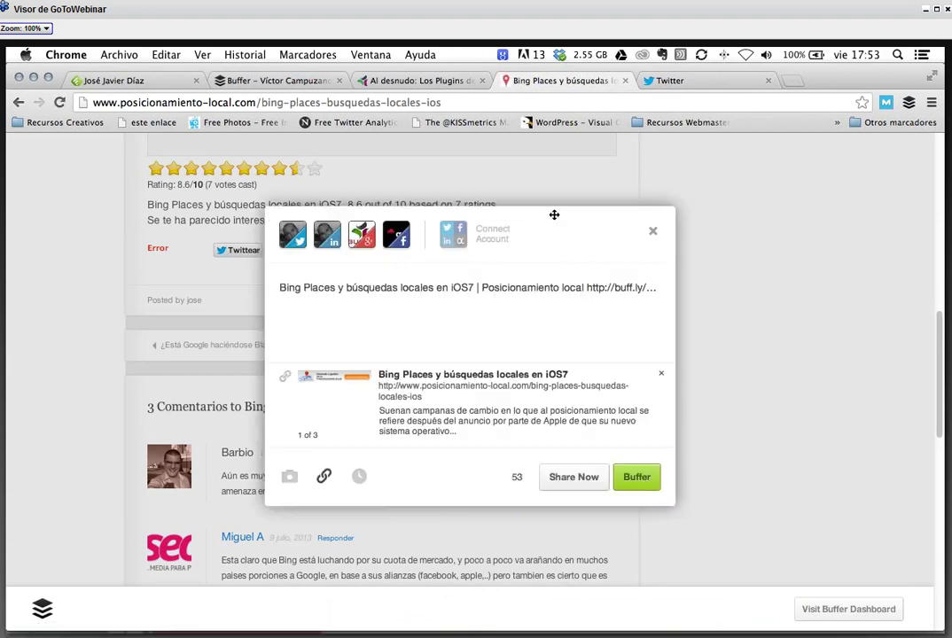
pyautogui.moveTo(411, 248); pyautogui.dragTo(521, 249)
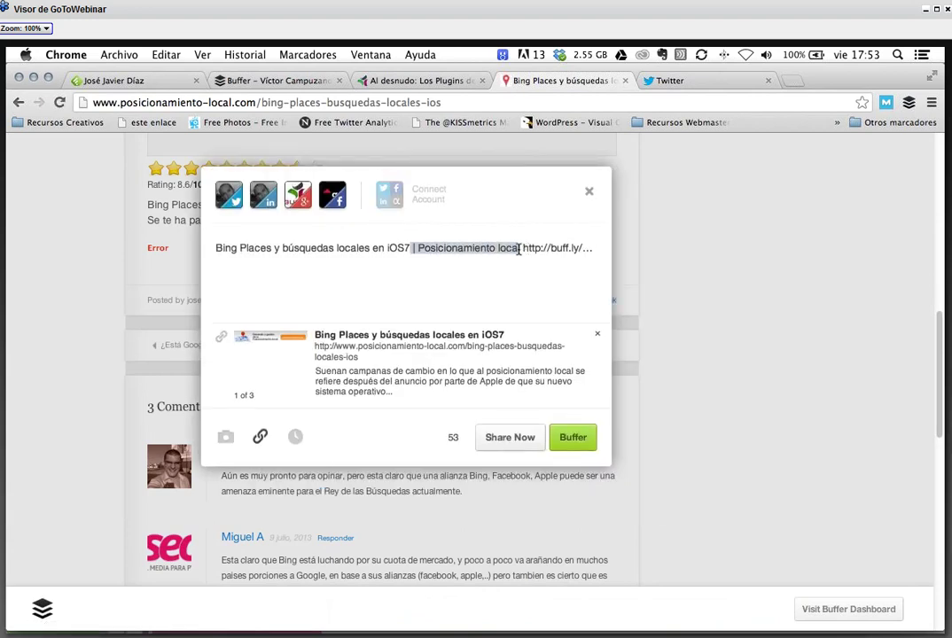
pyautogui.click(686, 82)
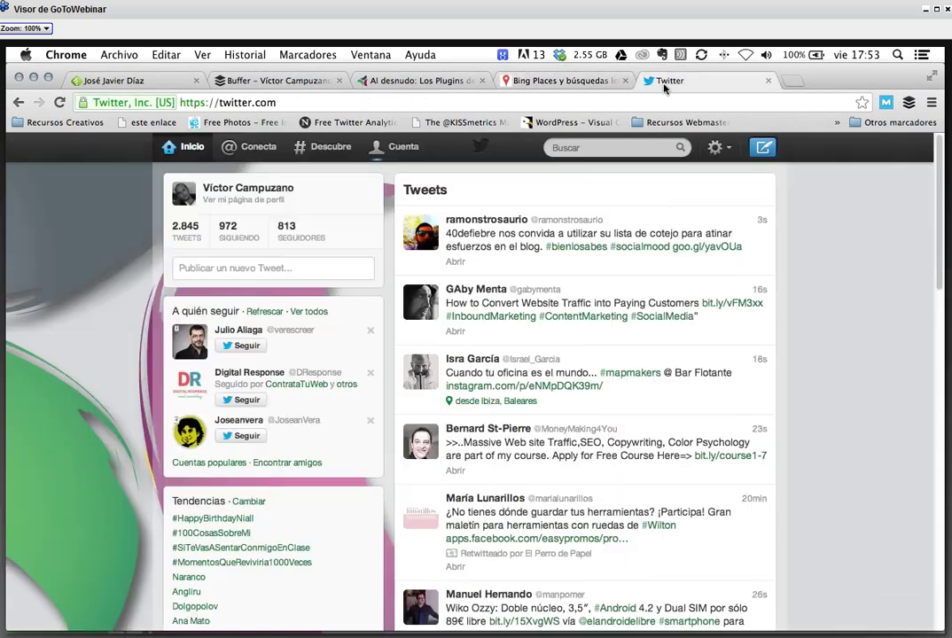
pyautogui.click(763, 148)
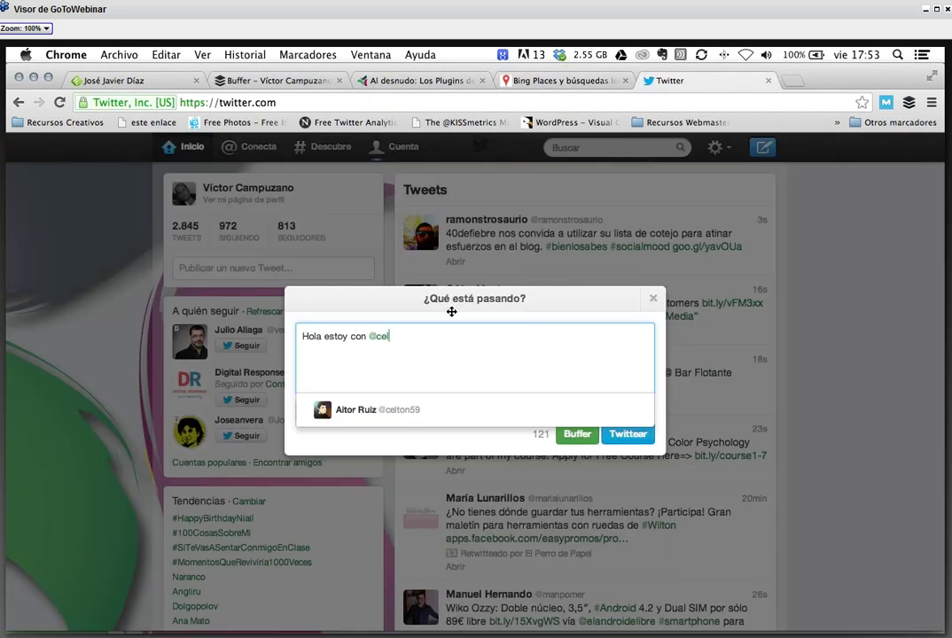
pyautogui.moveTo(551, 274); pyautogui.dragTo(493, 246)
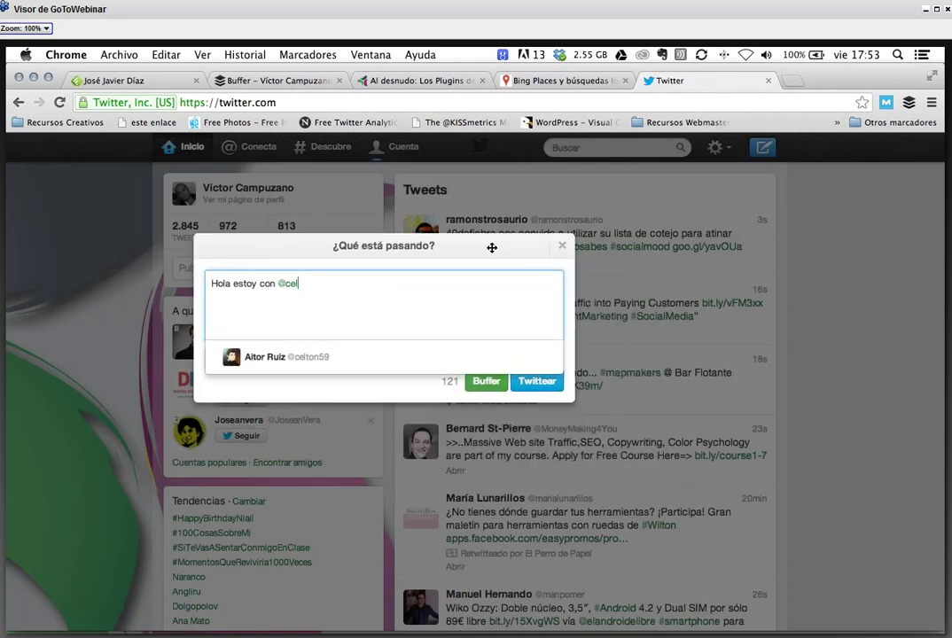
pyautogui.click(558, 247)
pyautogui.click(768, 80)
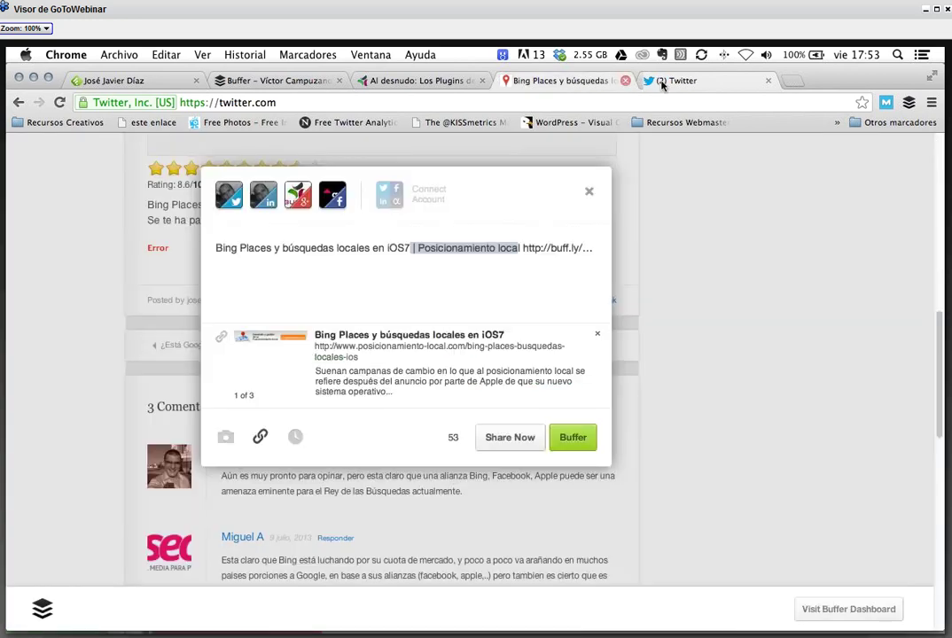
pyautogui.click(589, 194)
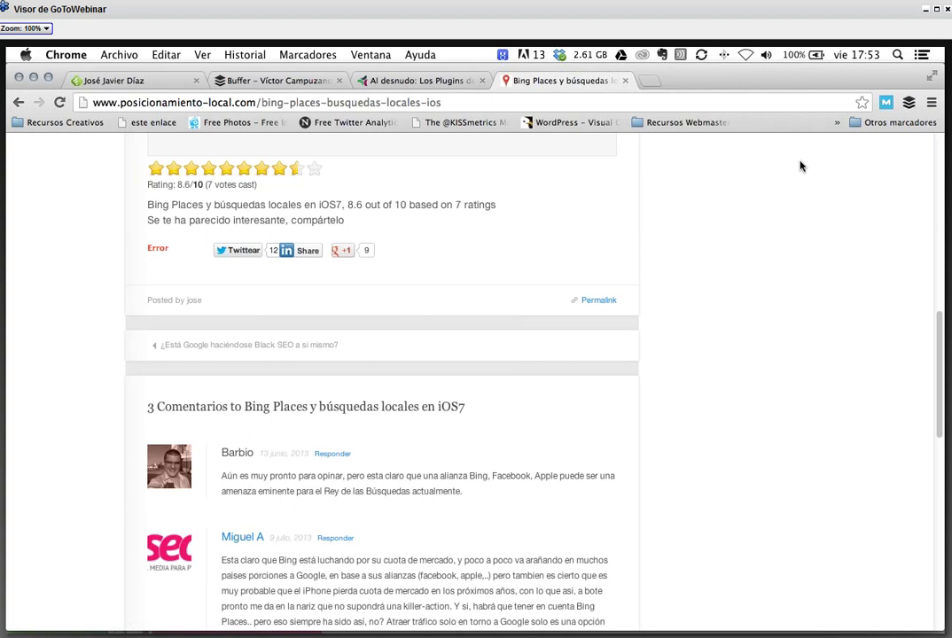
# - Switch to the Feedly tab, jump to All with the 'g a' shortcut, and open Today
pyautogui.click(121, 84)
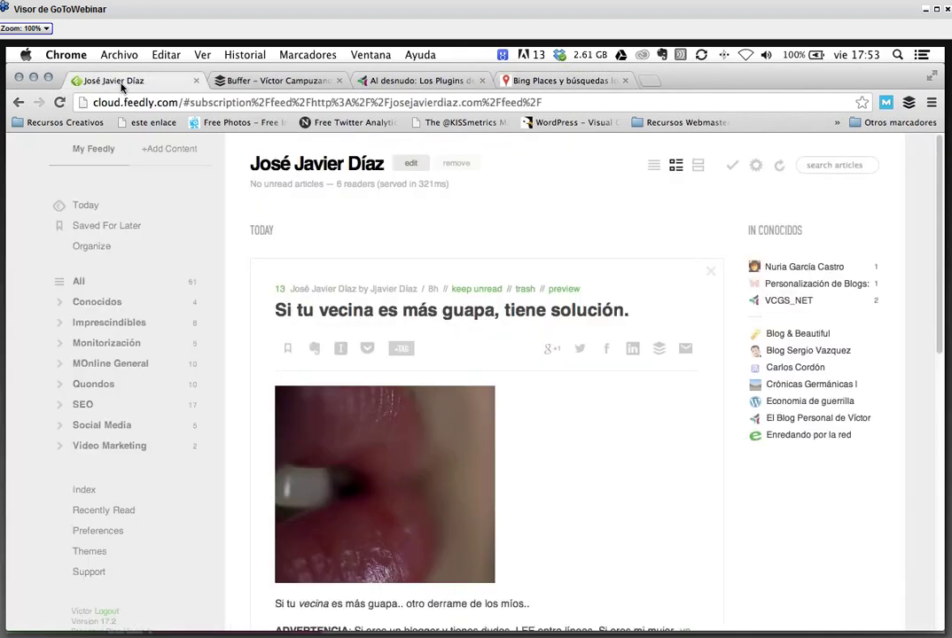
pyautogui.press('g')
pyautogui.press('a')
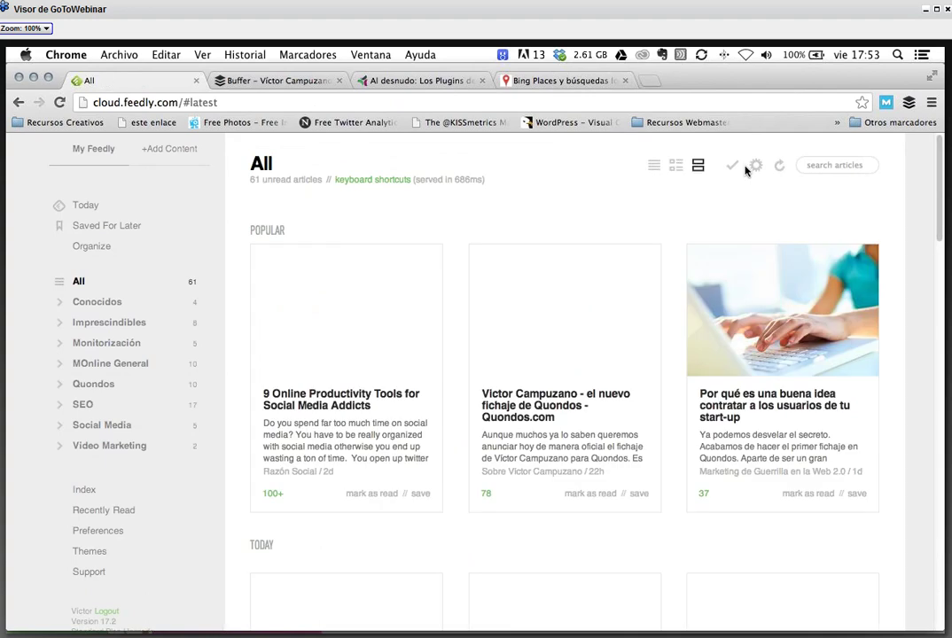
pyautogui.click(89, 209)
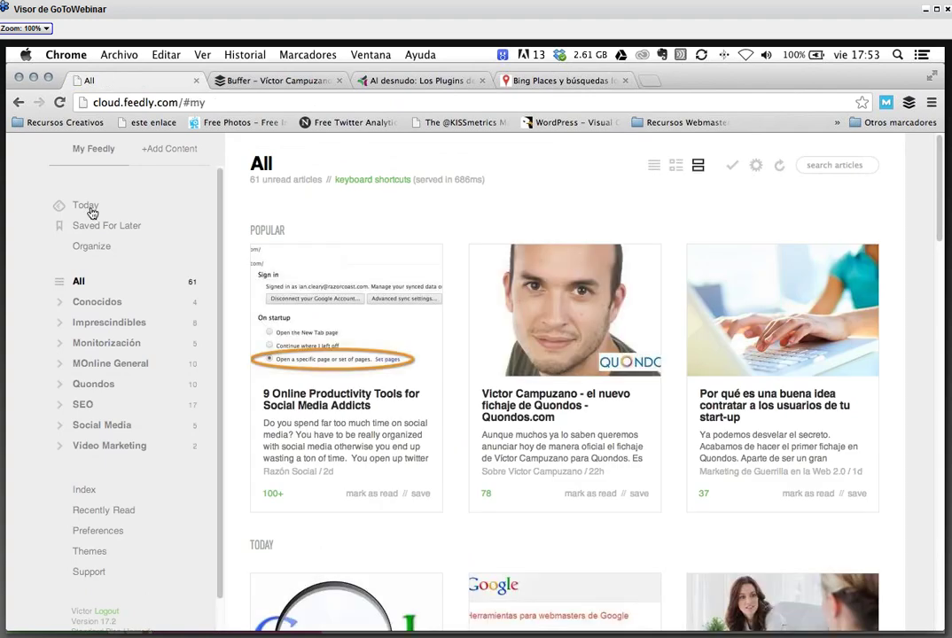
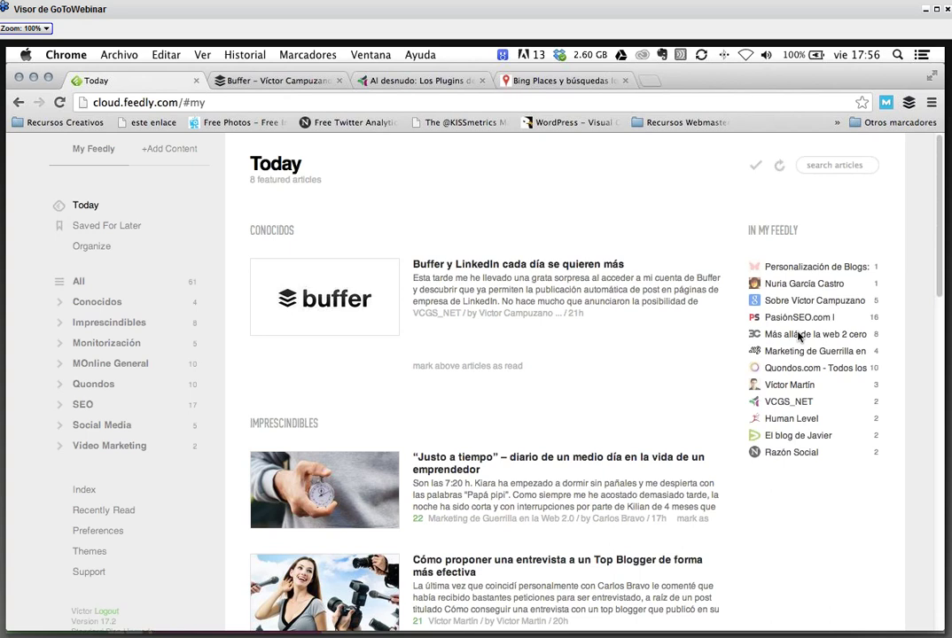
# - Search Google for 'hootsuite' in a new tab and open HootSuite's plans and pricing page
pyautogui.click(650, 81)
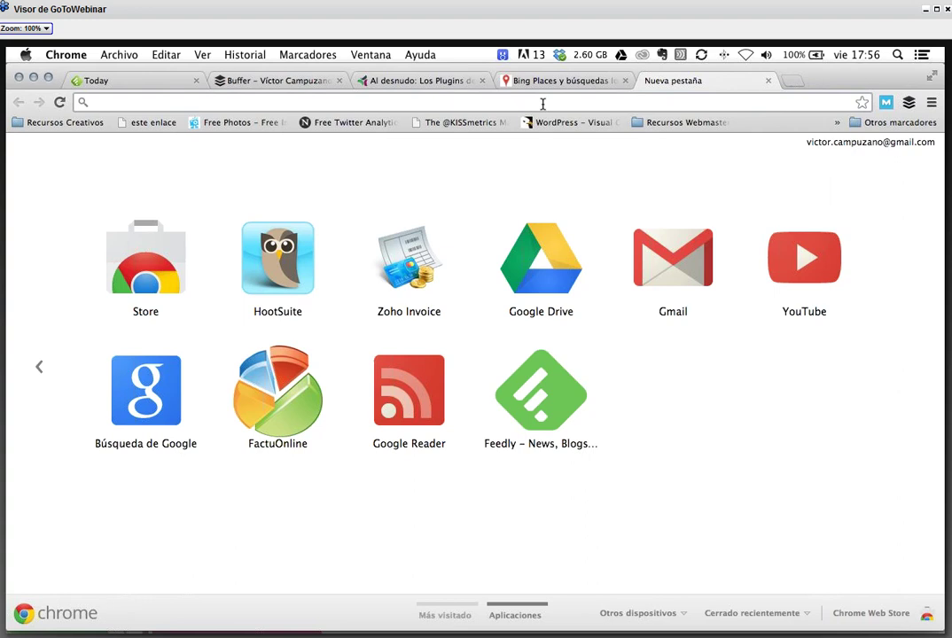
pyautogui.write('ho')
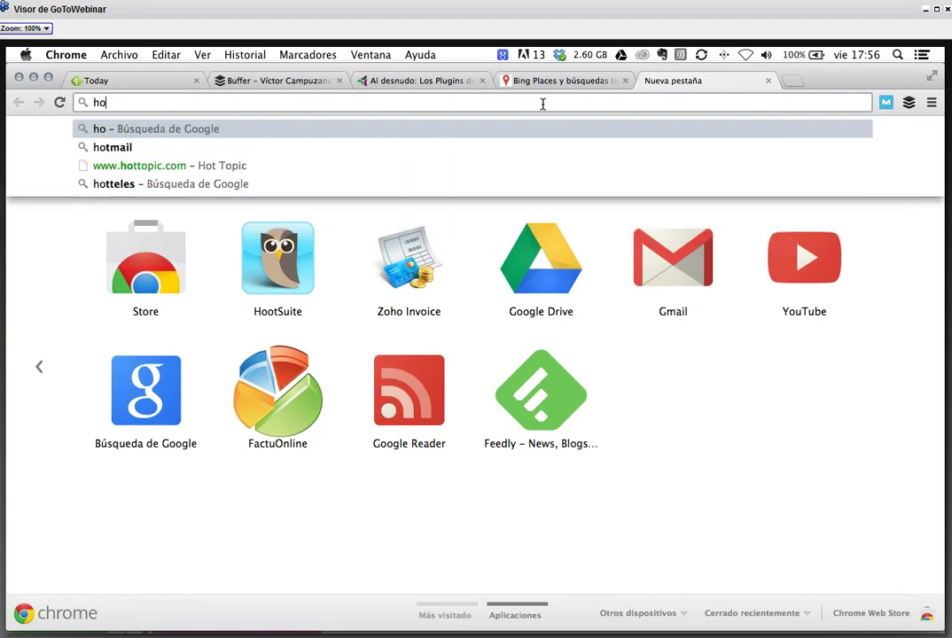
pyautogui.press('BackSpace')
pyautogui.write('ootsuite')
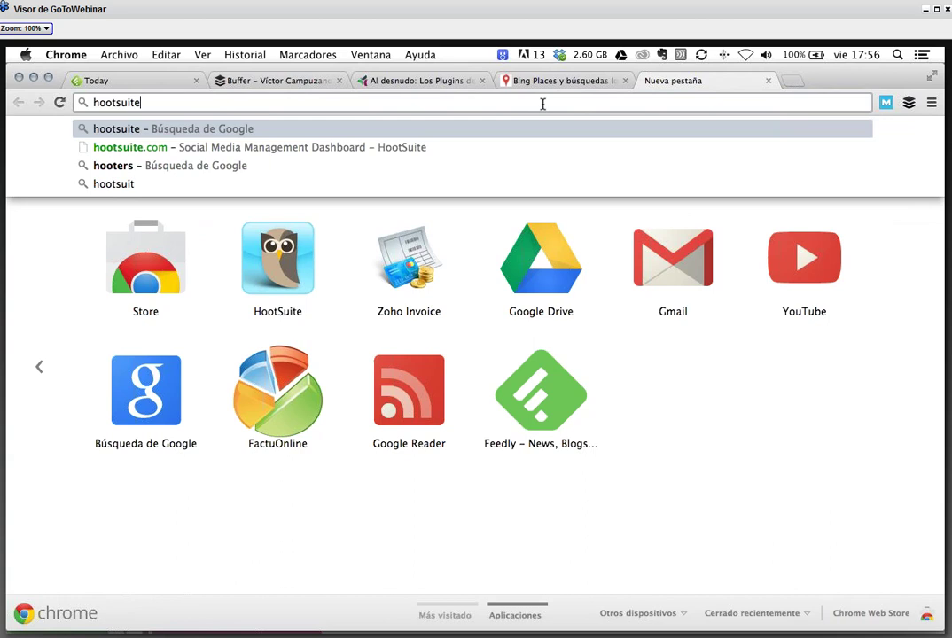
pyautogui.press('Return')
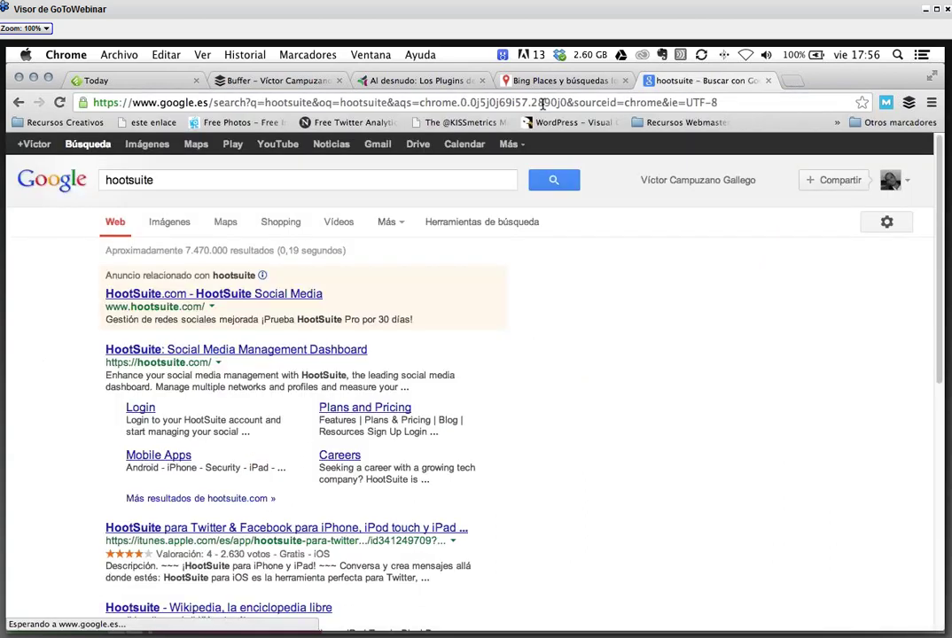
pyautogui.click(337, 349)
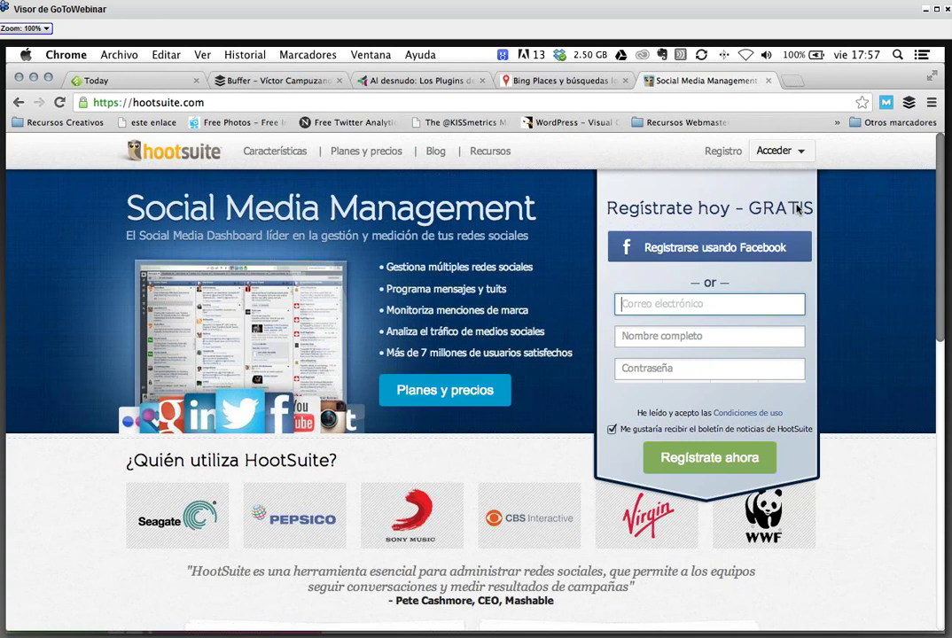
pyautogui.click(368, 152)
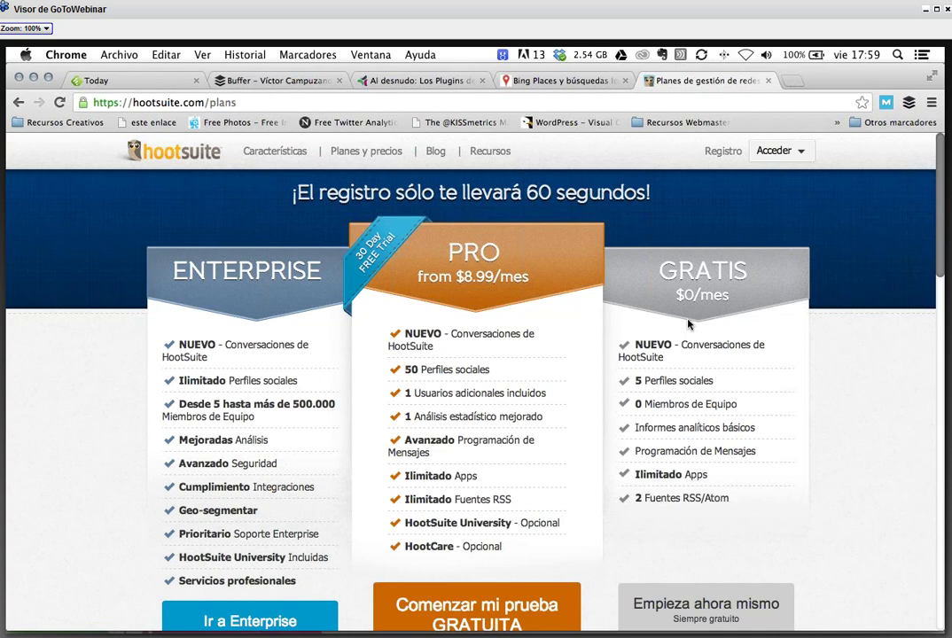
pyautogui.click(790, 82)
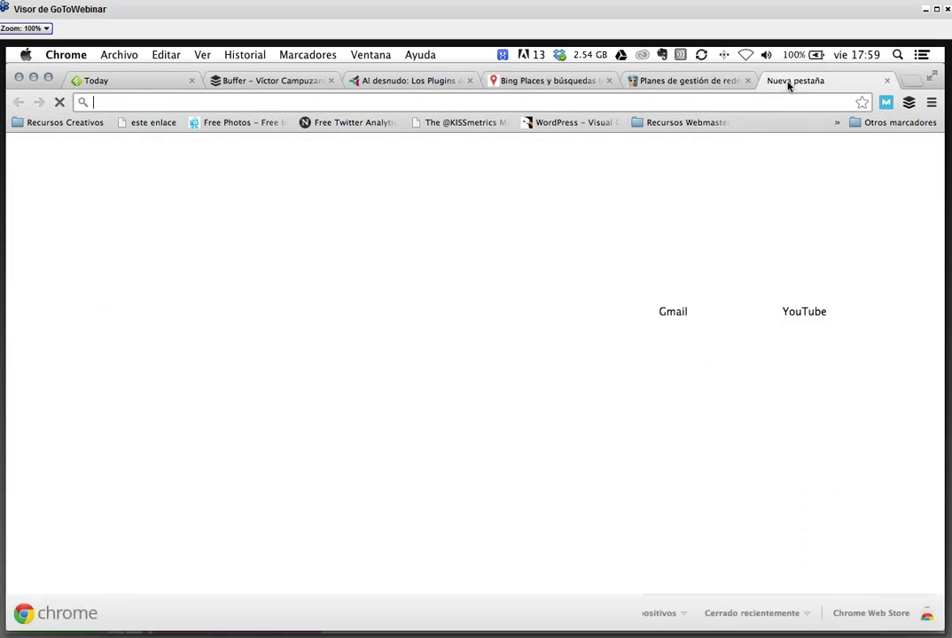
pyautogui.write('sco')
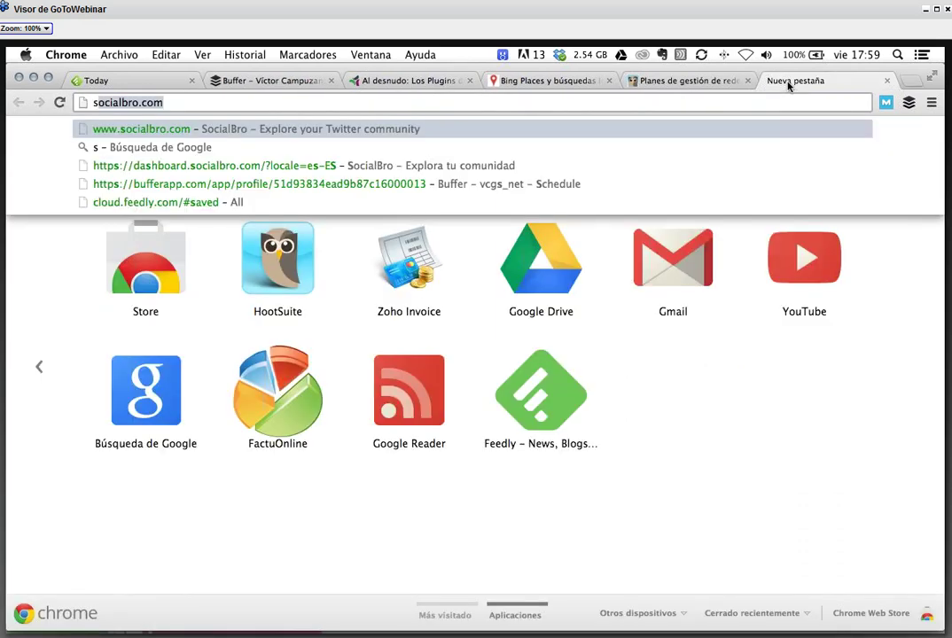
pyautogui.press('BackSpace')
pyautogui.press('BackSpace')
pyautogui.press('BackSpace')
pyautogui.write('s')
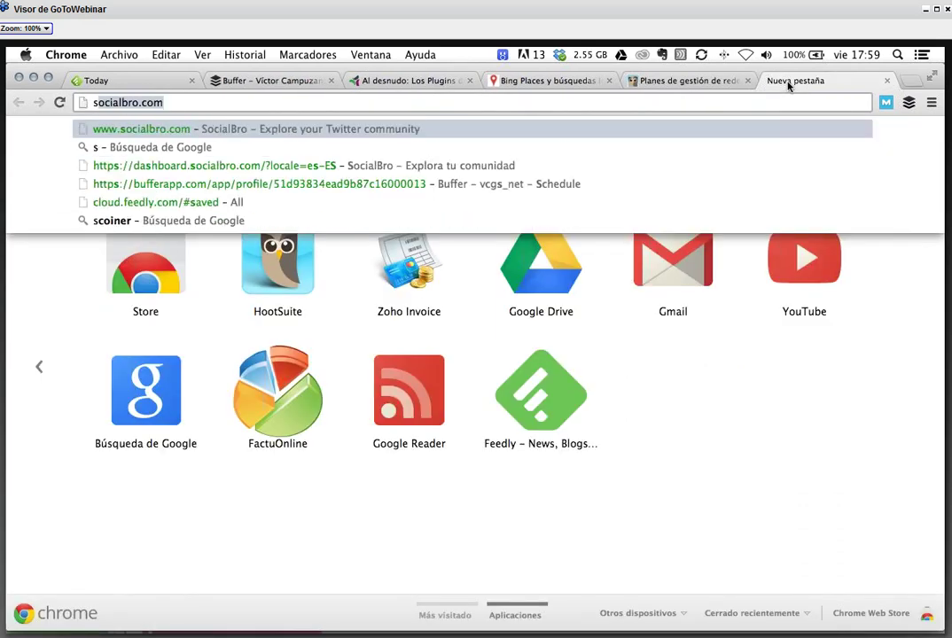
pyautogui.write('ocial ')
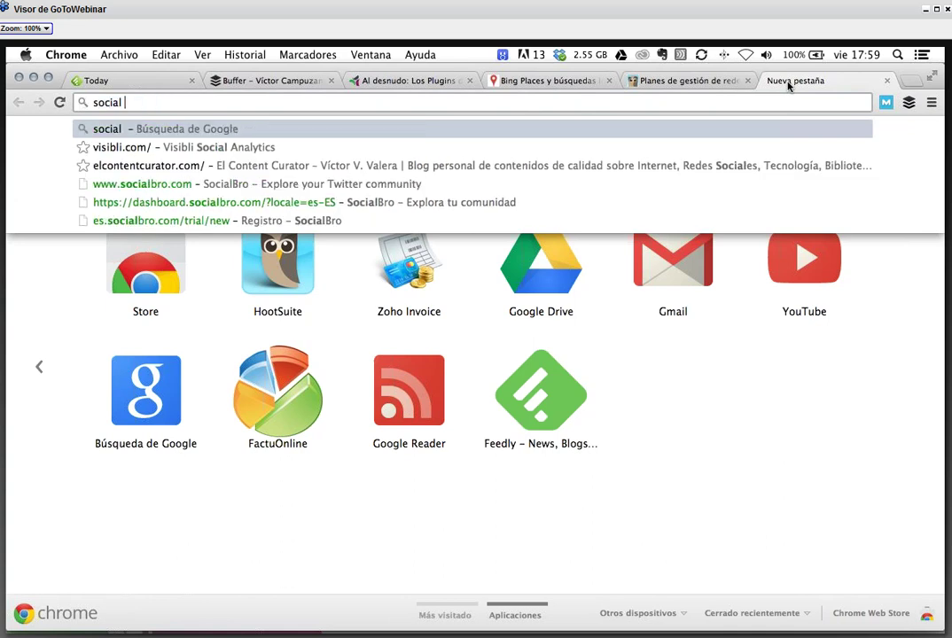
pyautogui.write('oom')
pyautogui.press('Down')
pyautogui.press('Return')
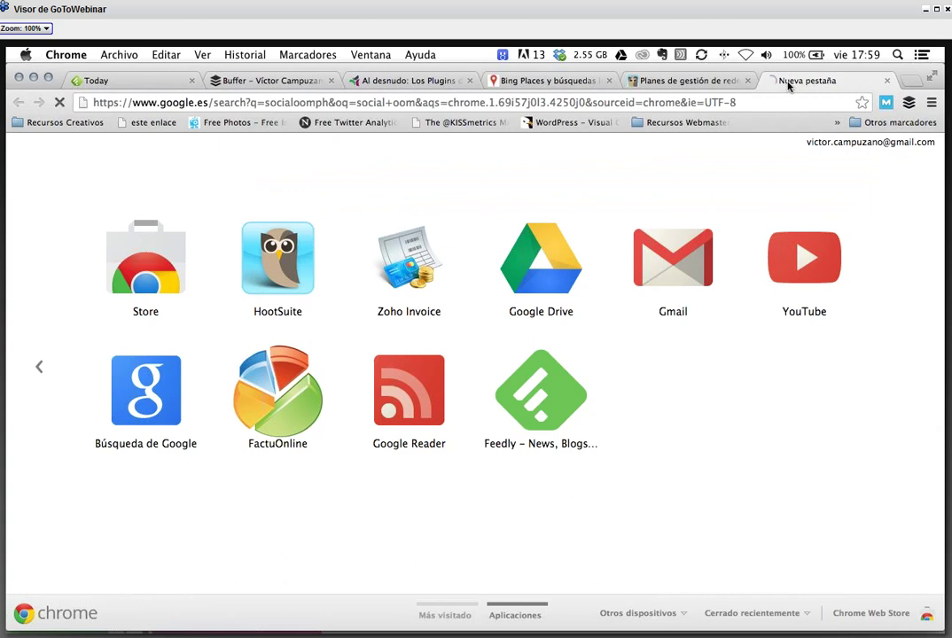
pyautogui.press('Return')
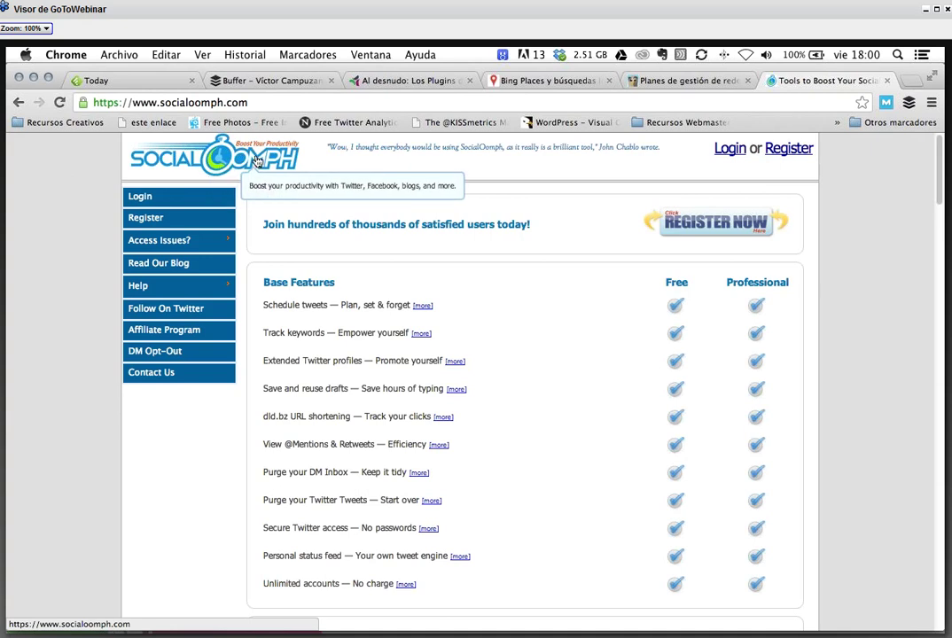
pyautogui.rightClick(178, 102)
pyautogui.click(206, 123)
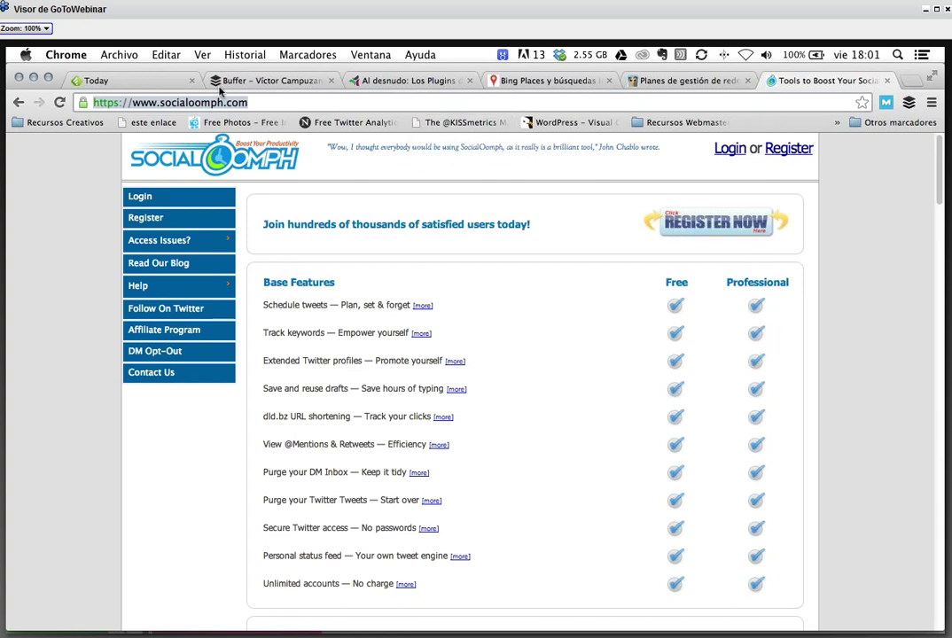
# - Glance at the Feedly Today and Buffer tabs, then show the 'Al desnudo: Los plugins' post
pyautogui.click(140, 81)
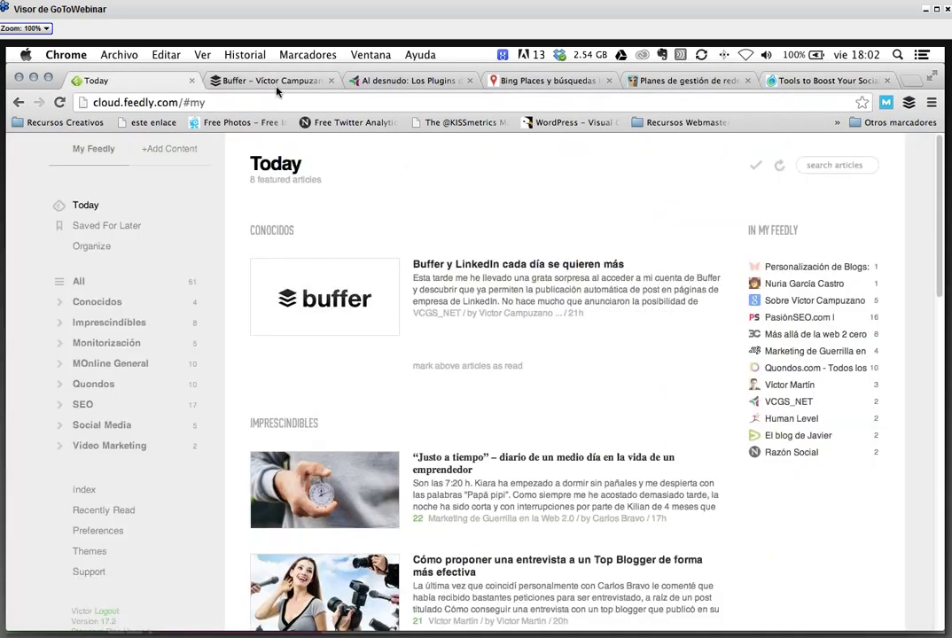
pyautogui.click(277, 84)
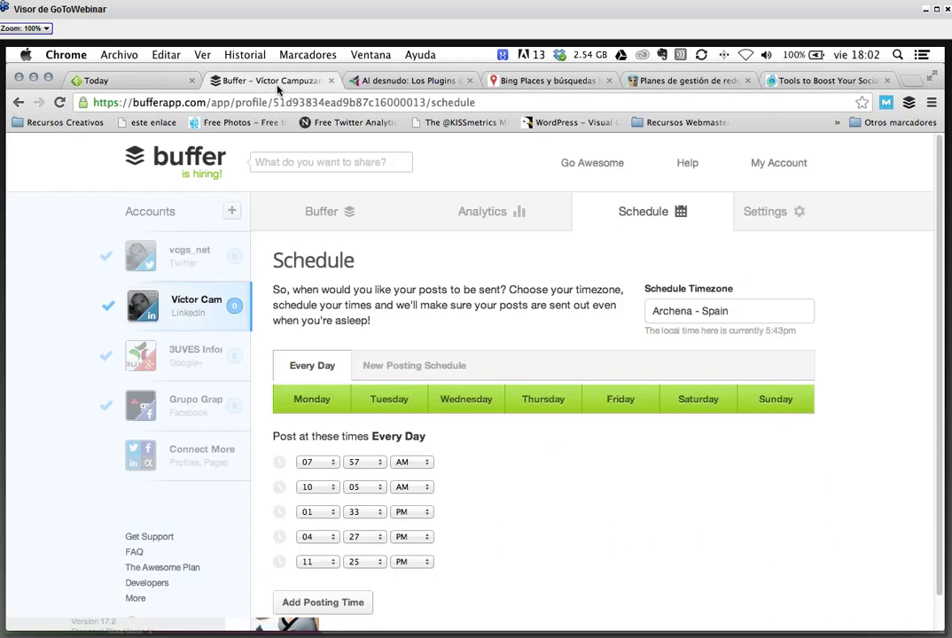
pyautogui.click(424, 84)
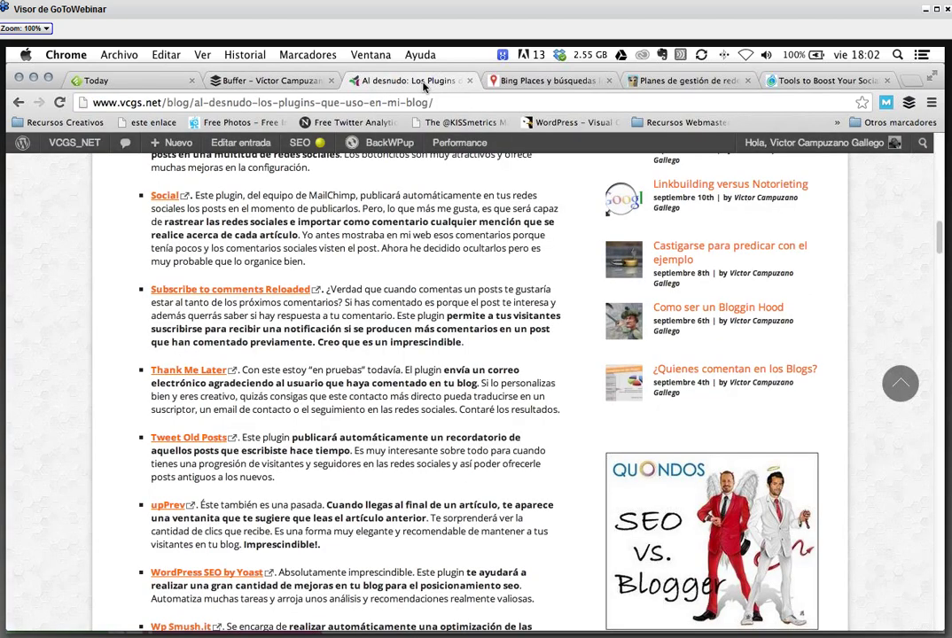
# - Close the tour's extra tabs, return to the plugins post's top, and select its address
pyautogui.click(96, 81)
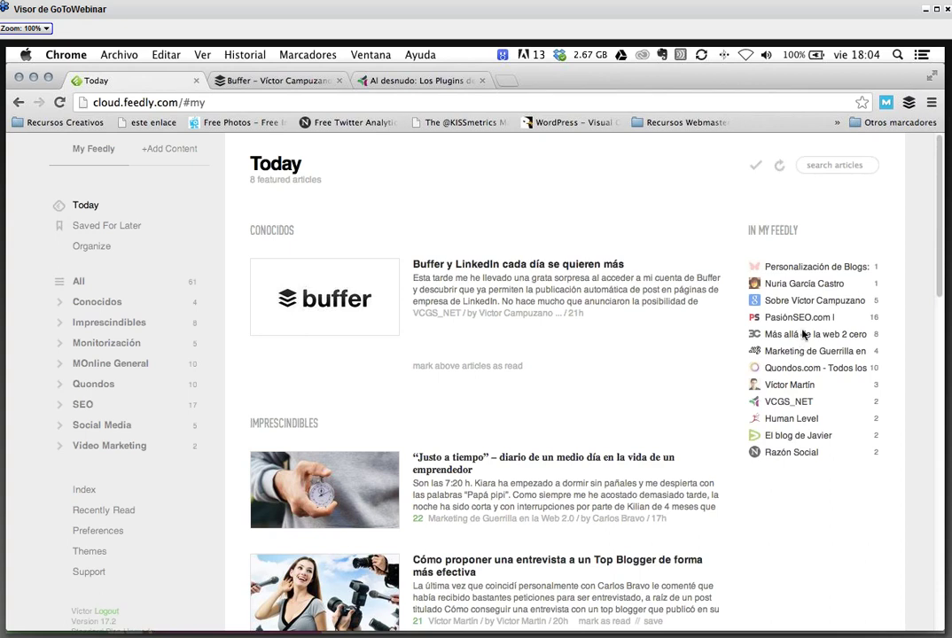
pyautogui.click(455, 82)
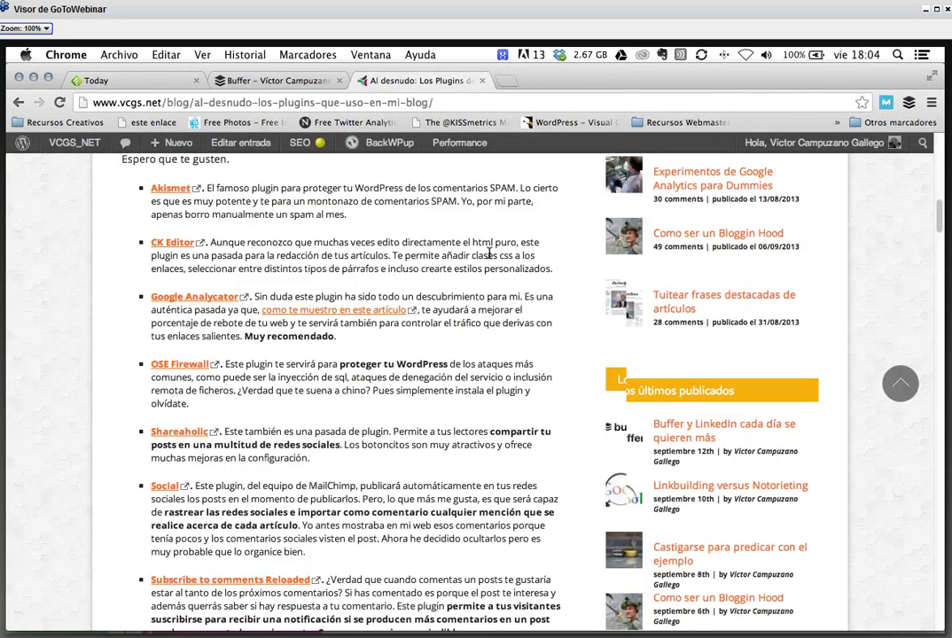
pyautogui.scroll(3, 489, 254)
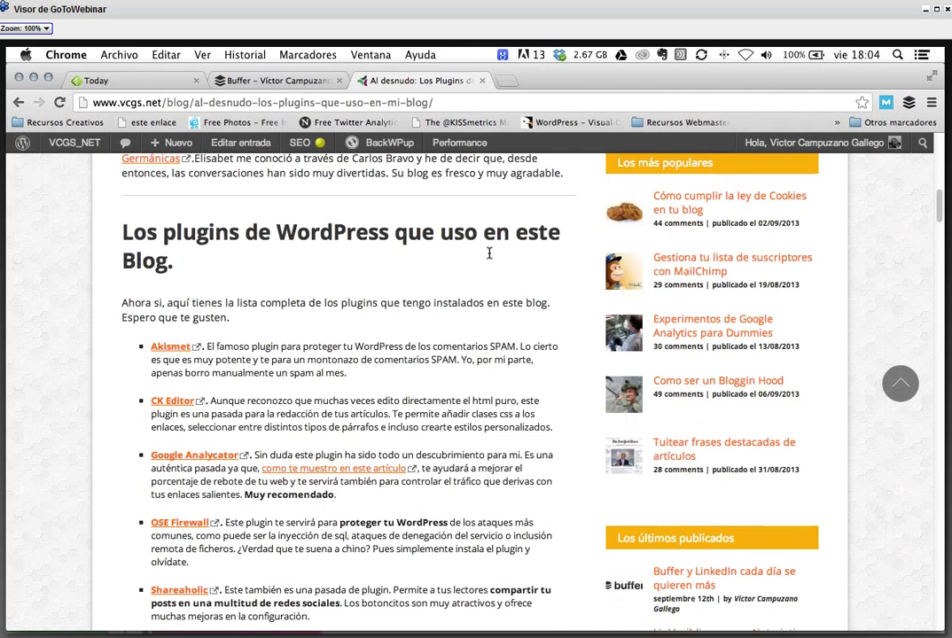
pyautogui.scroll(10, 489, 253)
pyautogui.click(471, 104)
# - Google 'postorytelling', open the Postorytelling post result, then close that tab
pyautogui.press('BackSpace')
pyautogui.write('po')
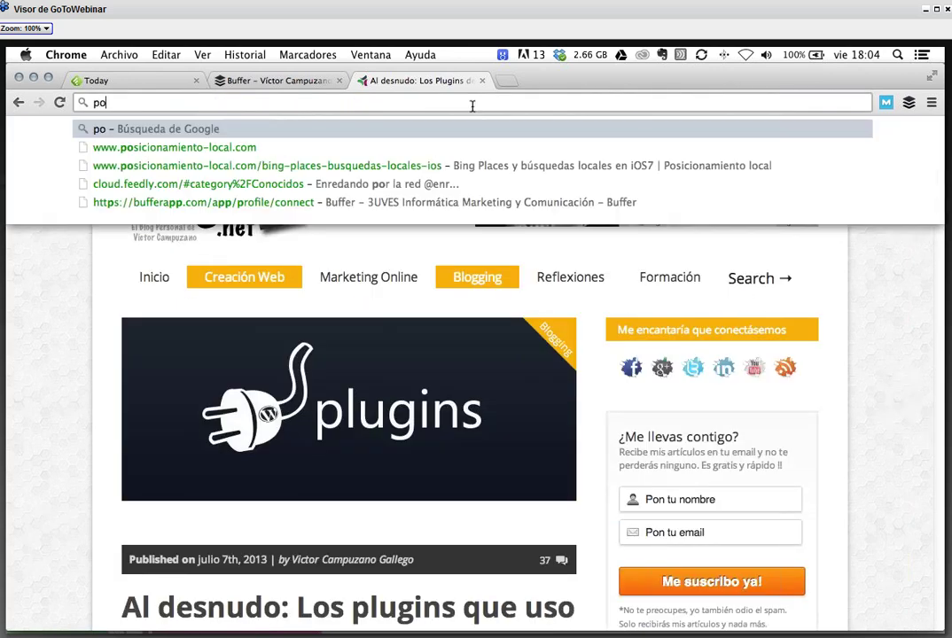
pyautogui.write('storytelling')
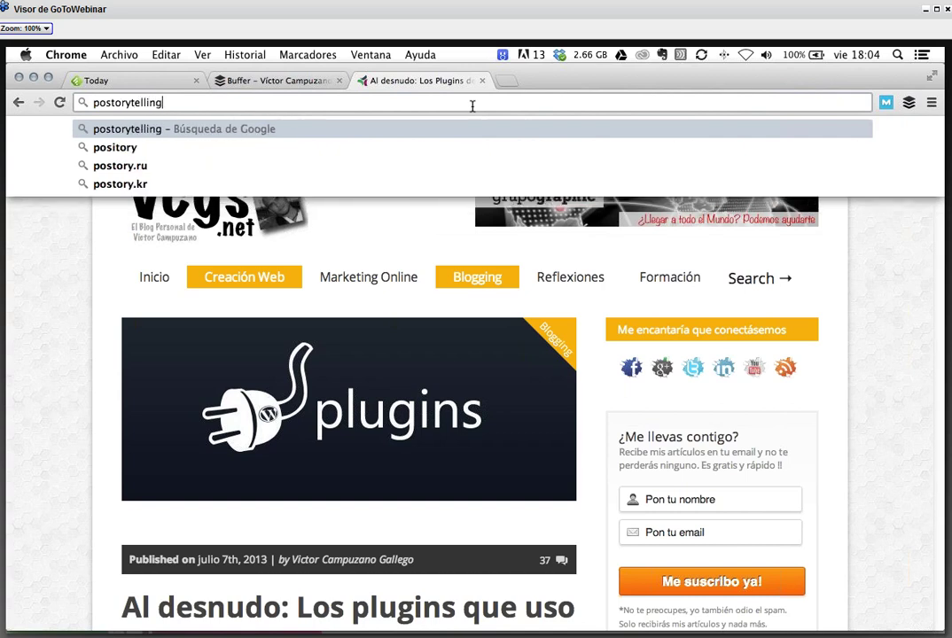
pyautogui.press('Escape')
pyautogui.press('Return')
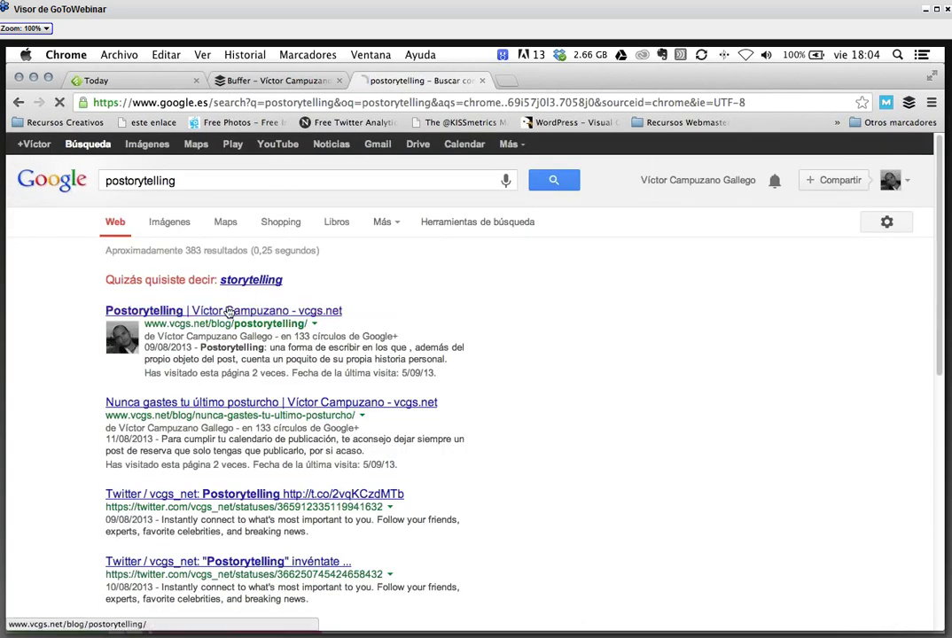
pyautogui.click(228, 311)
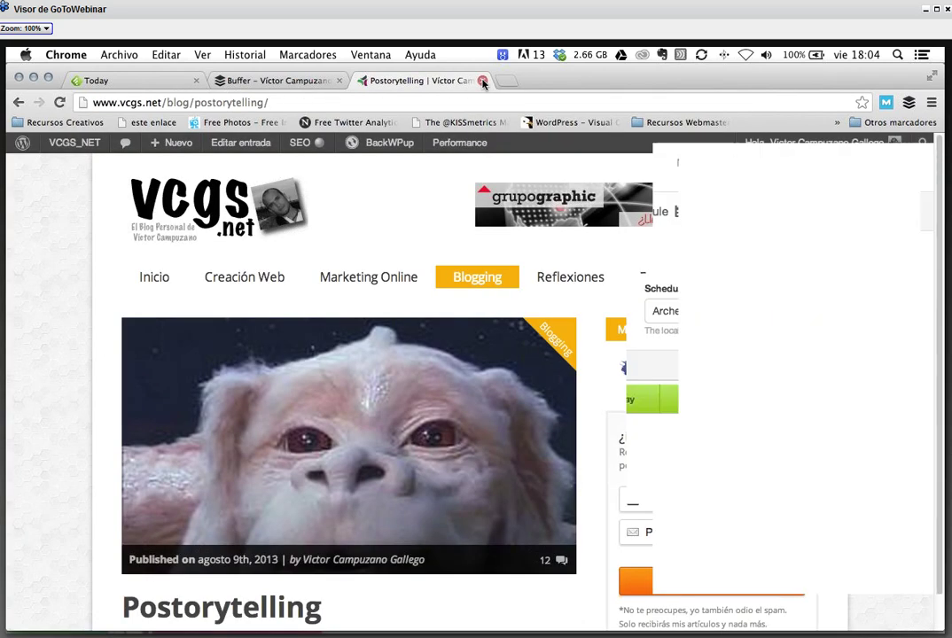
pyautogui.click(482, 82)
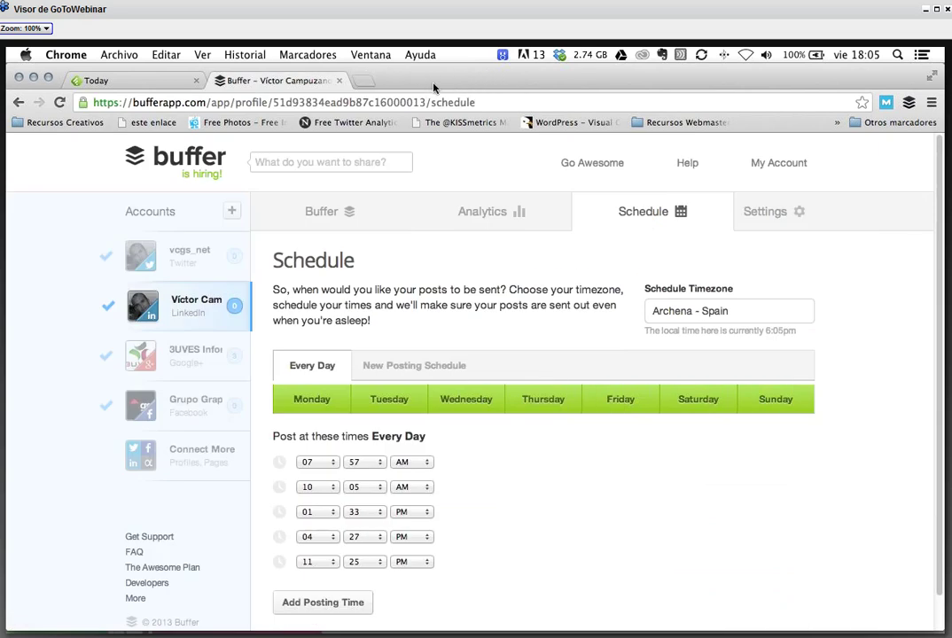
# - Search 'posto' in a new tab and open the vcgs.net Postorytelling post
pyautogui.click(362, 81)
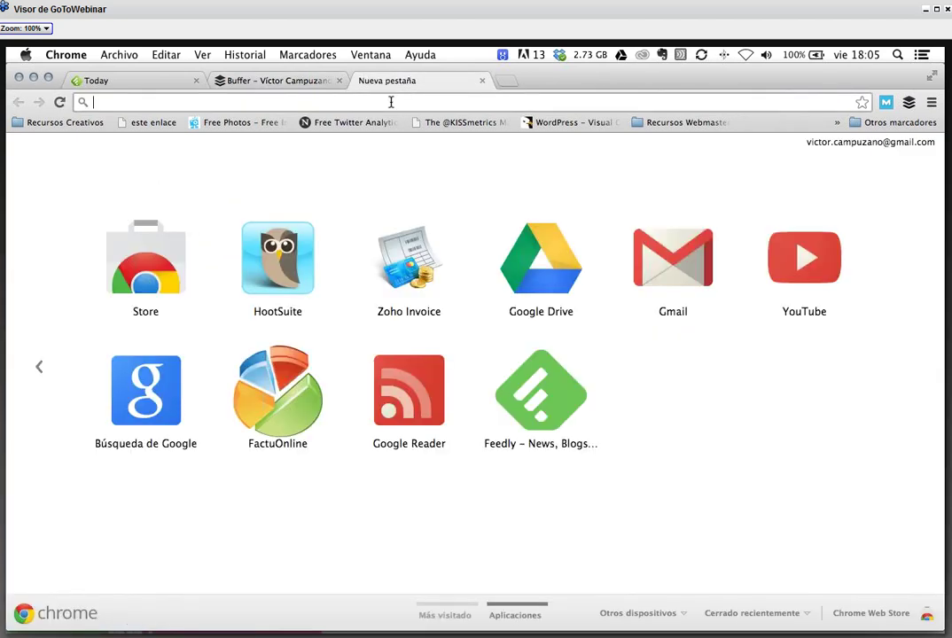
pyautogui.write('pos')
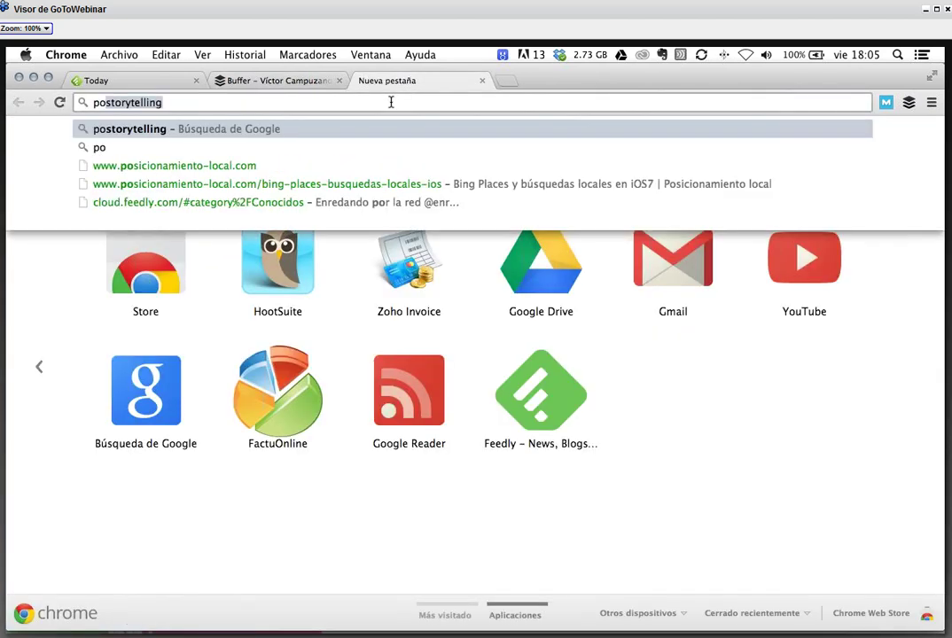
pyautogui.write('to')
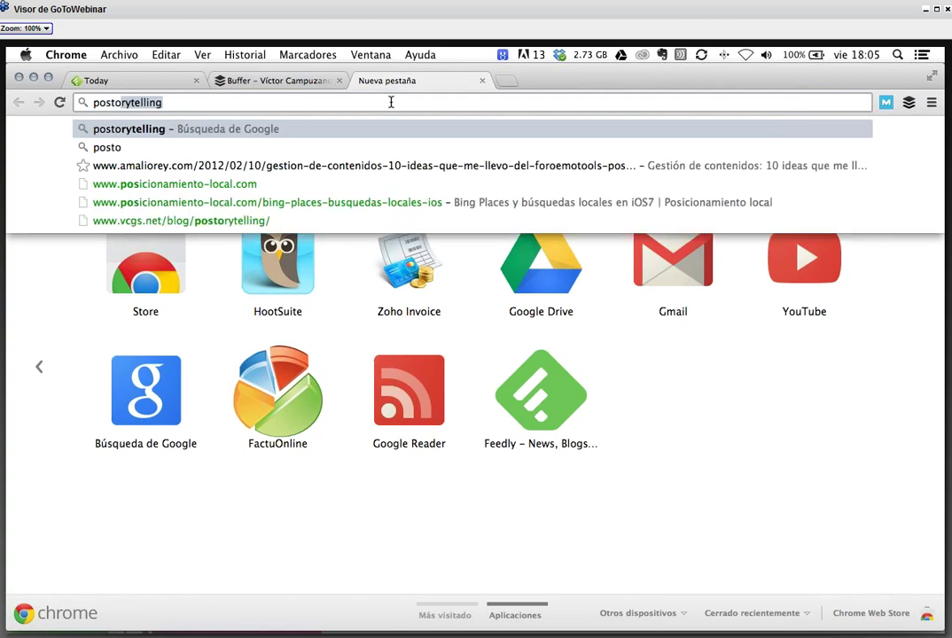
pyautogui.press('Return')
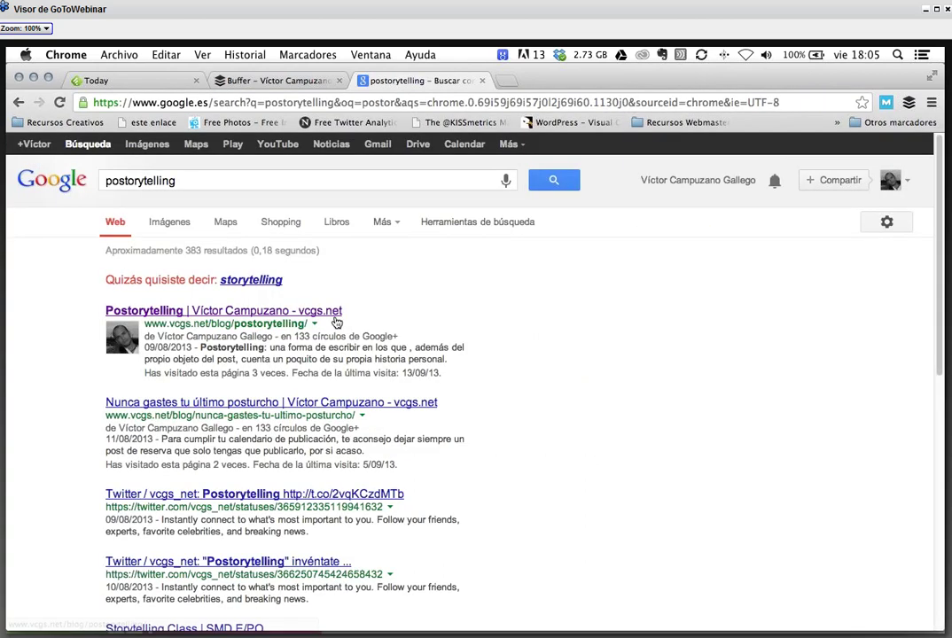
pyautogui.press('Return')
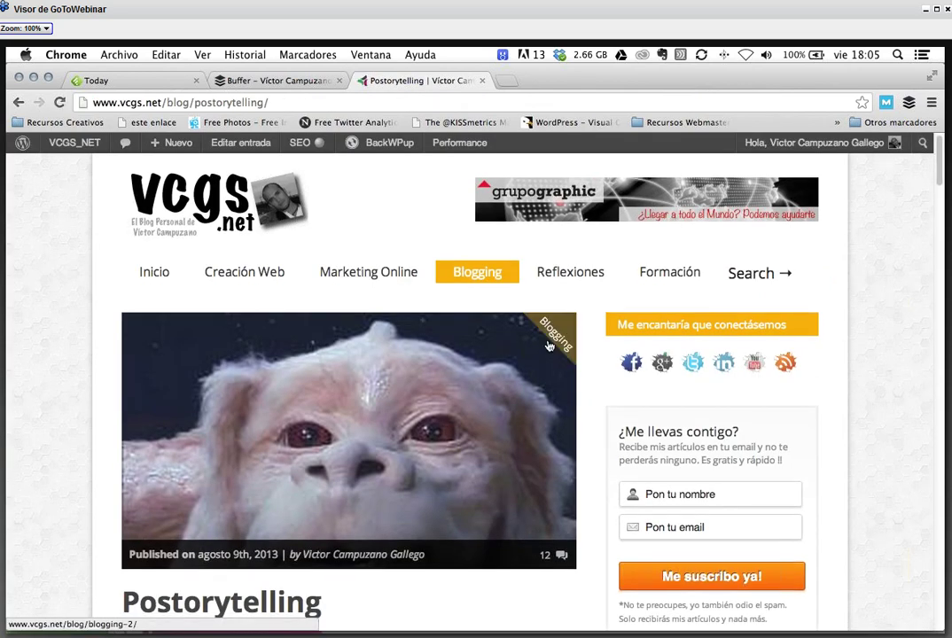
# - Read the Postorytelling post to the end and close its tab
pyautogui.scroll(-5, 547, 345)
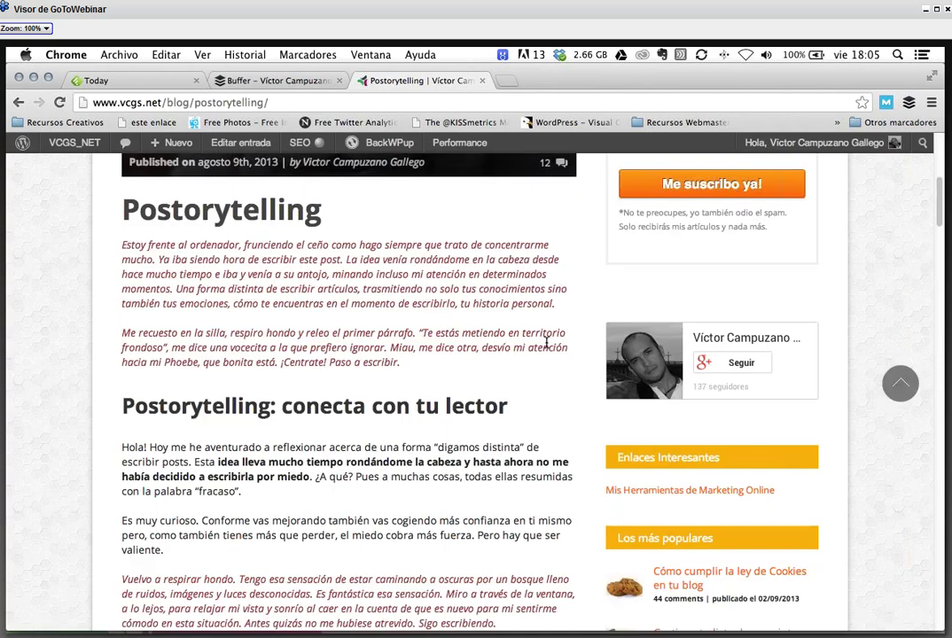
pyautogui.scroll(-6, 545, 343)
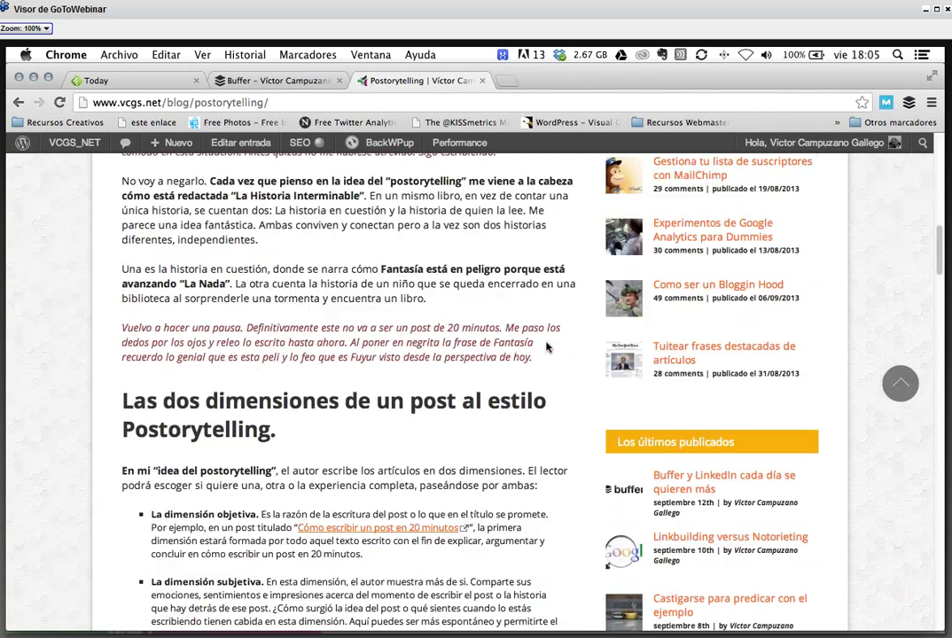
pyautogui.scroll(-6, 546, 347)
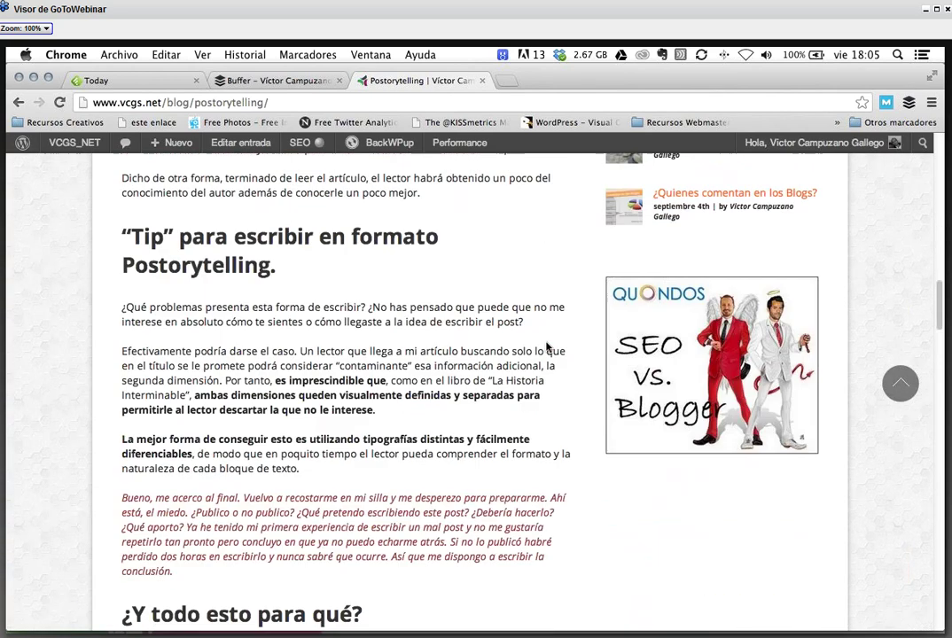
pyautogui.scroll(-7, 548, 348)
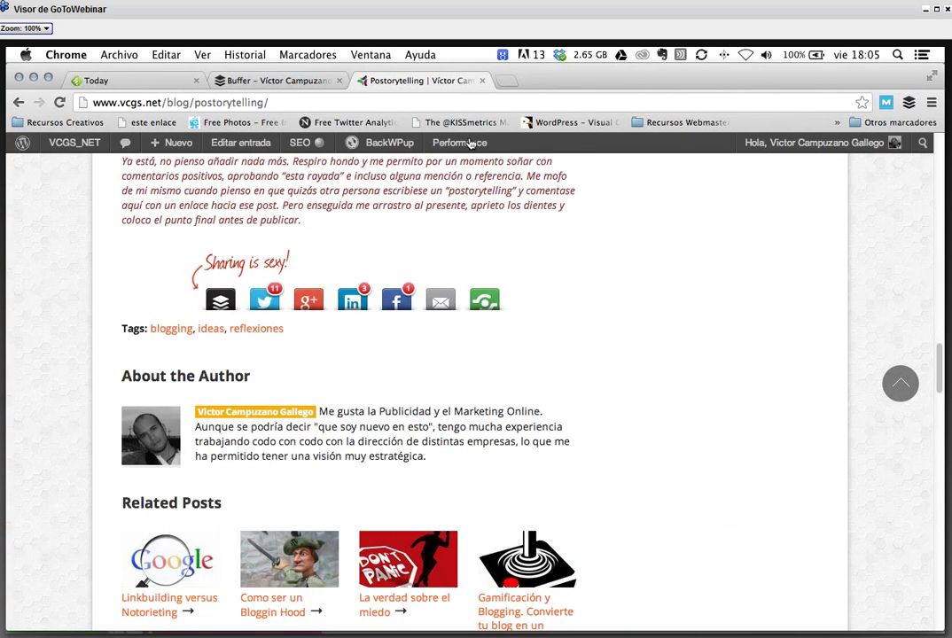
pyautogui.press('super+w')
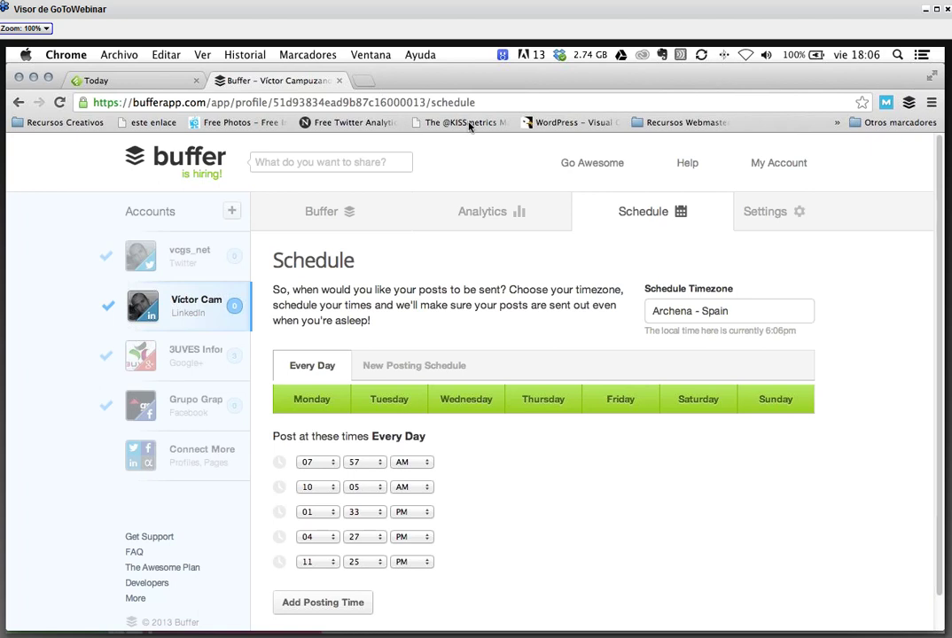
# - Search 'post' in a new tab and open the vcgs.net Postorytelling result
pyautogui.press('super+t')
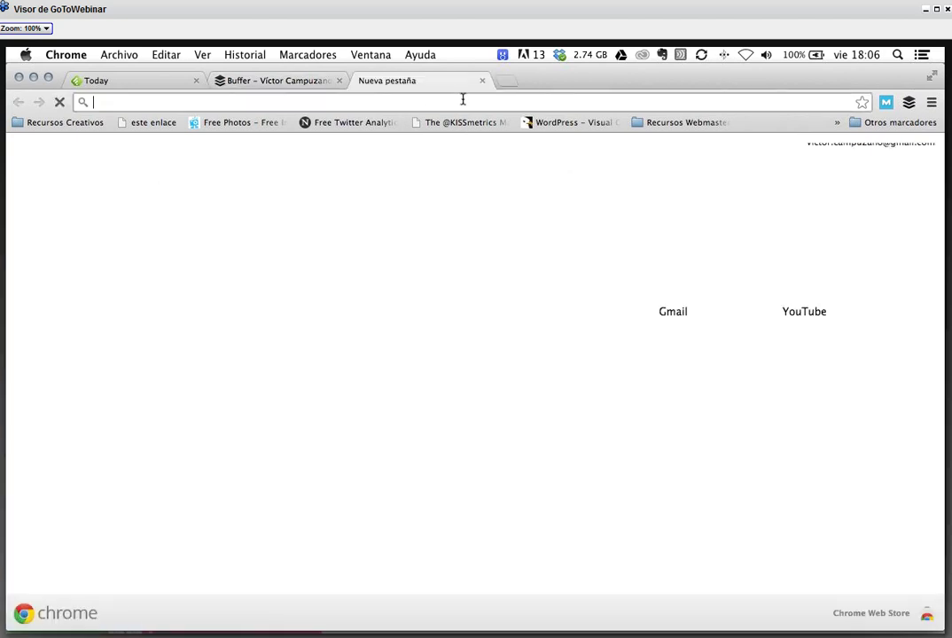
pyautogui.write('p')
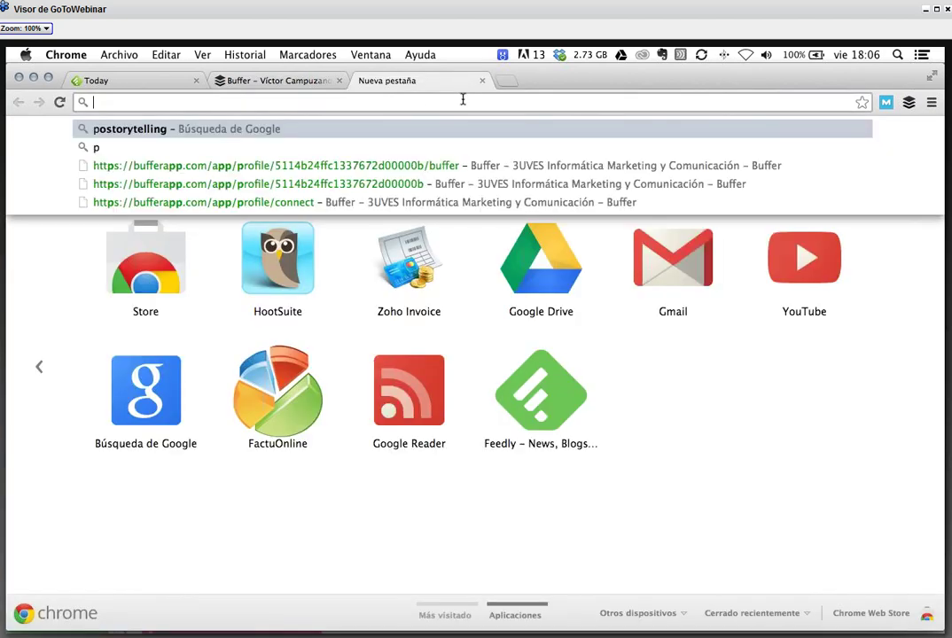
pyautogui.write('o')
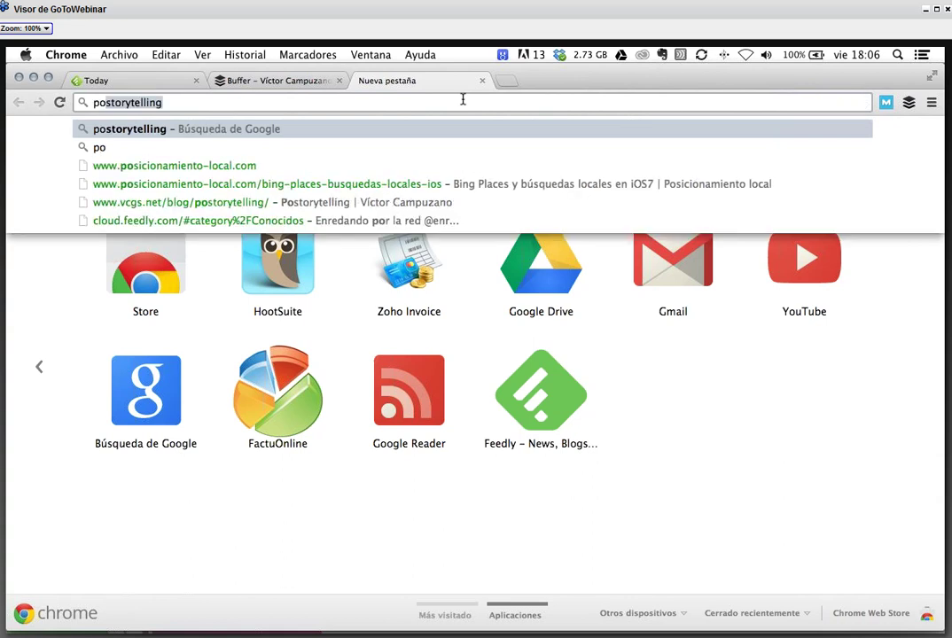
pyautogui.write('st')
pyautogui.press('Return')
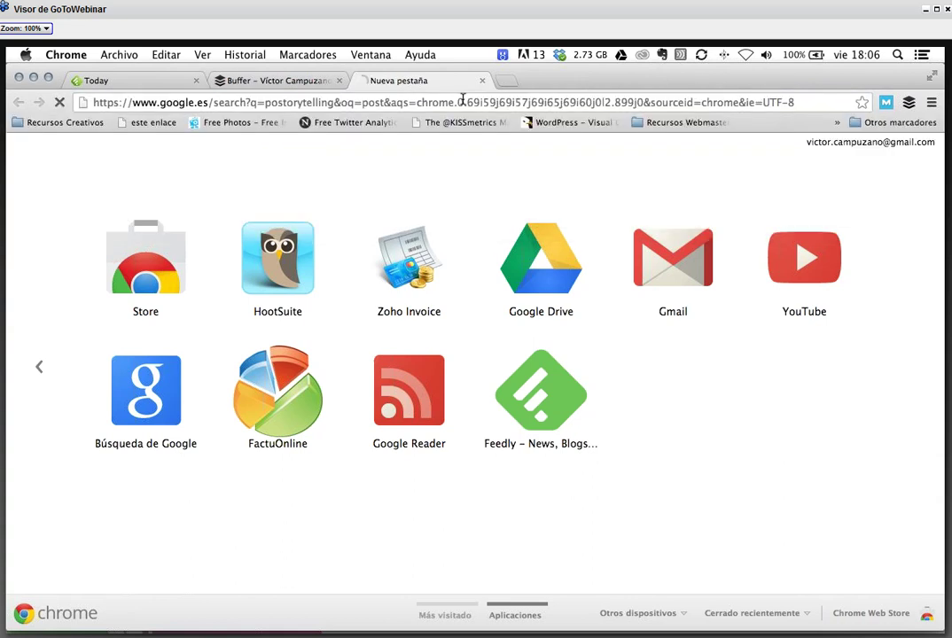
pyautogui.click(510, 279)
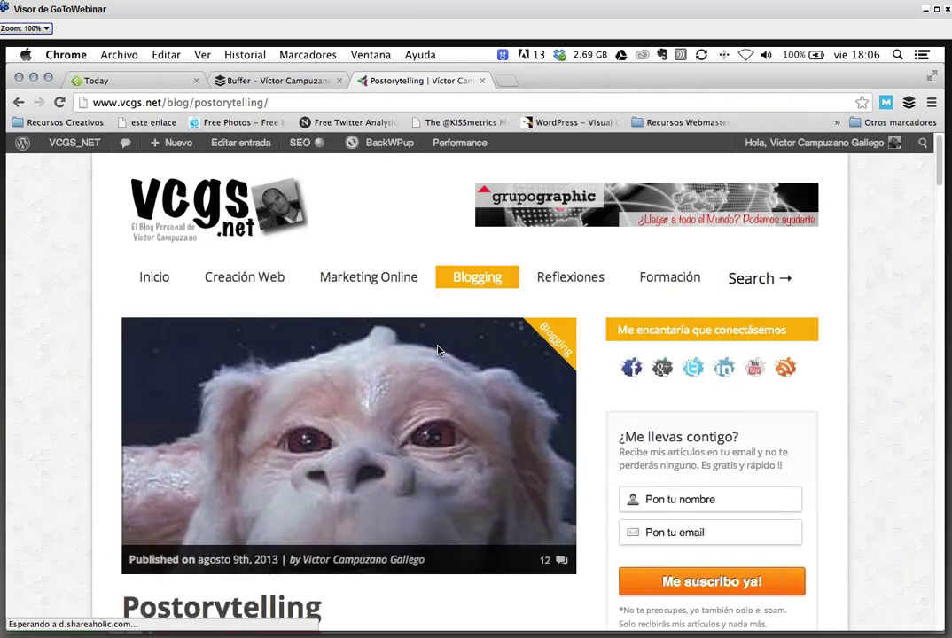
# - Scroll down the Postorytelling post to its reader comments
pyautogui.scroll(-3, 522, 393)
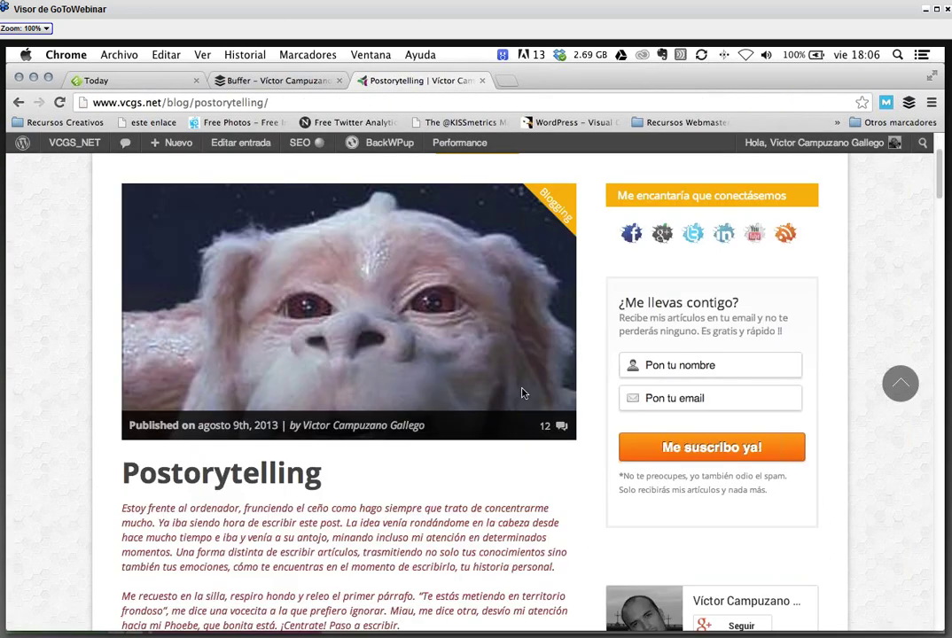
pyautogui.scroll(-2, 522, 394)
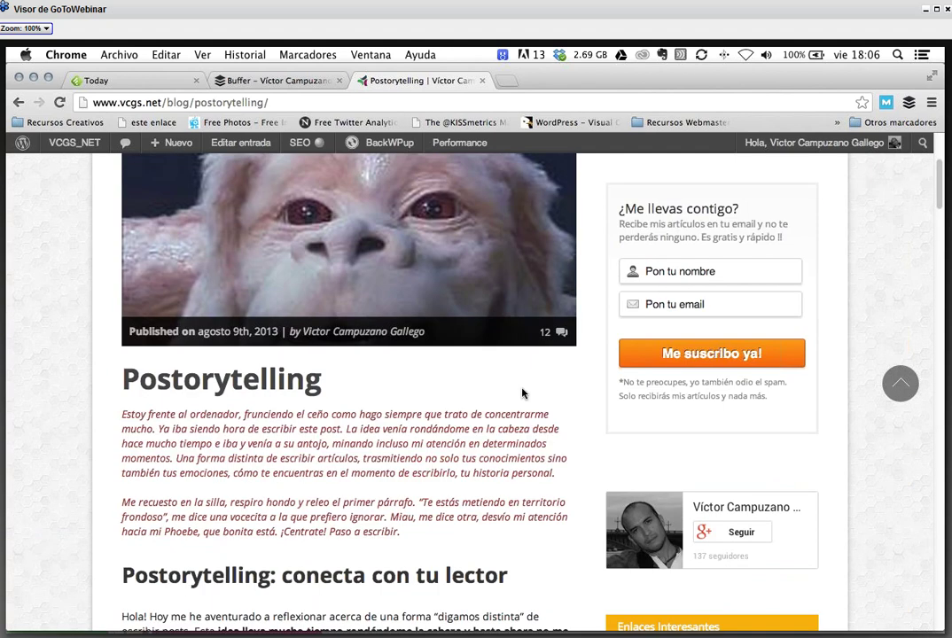
pyautogui.scroll(-5, 522, 394)
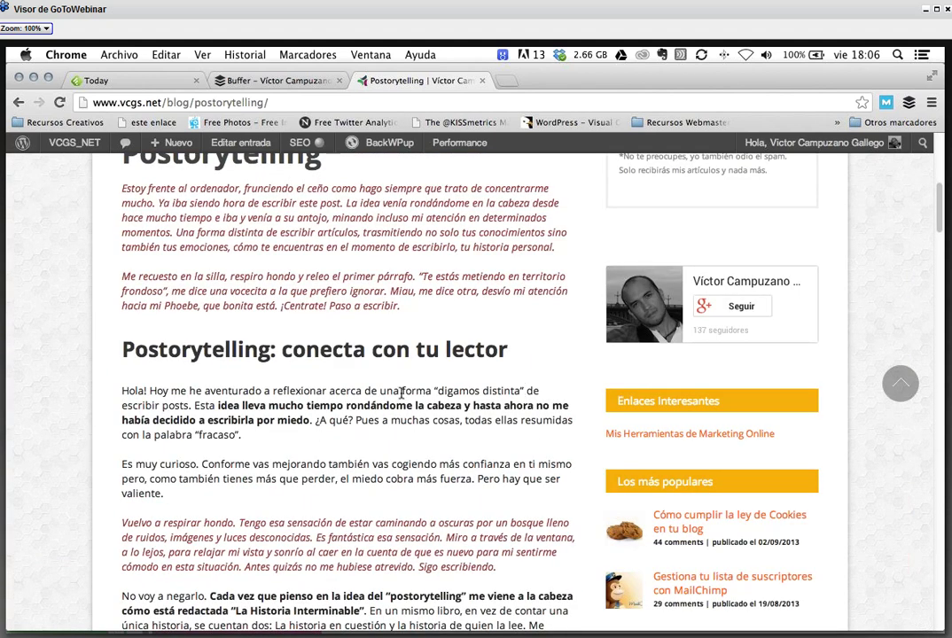
pyautogui.scroll(-10, 522, 390)
pyautogui.scroll(-10, 407, 397)
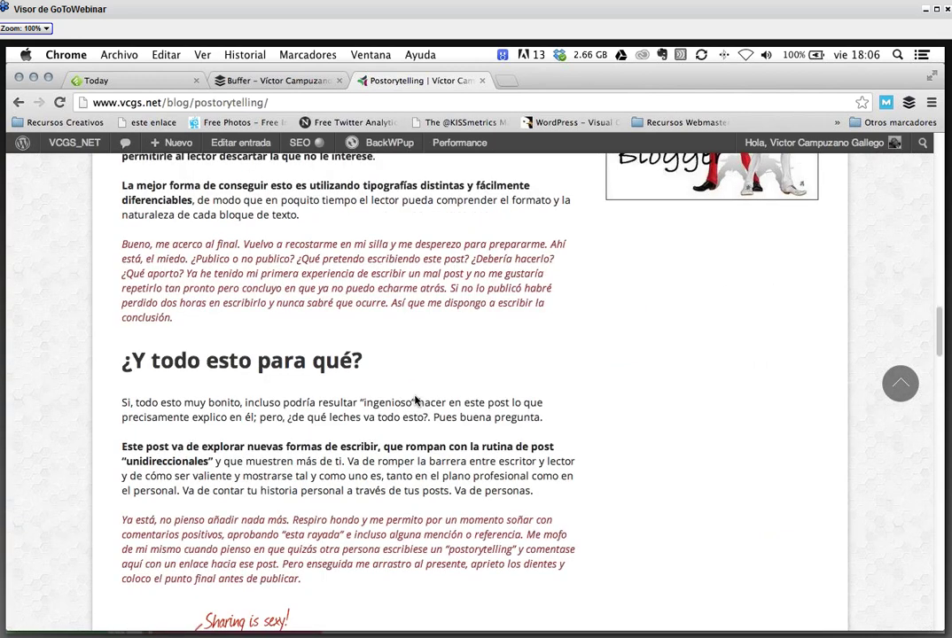
pyautogui.scroll(10, 415, 402)
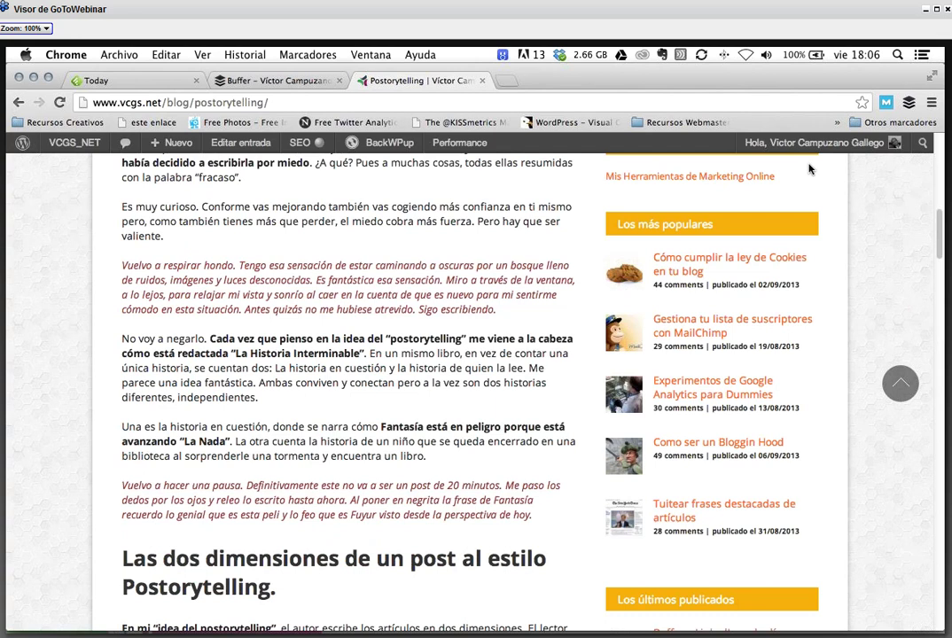
pyautogui.scroll(-10, 280, 358)
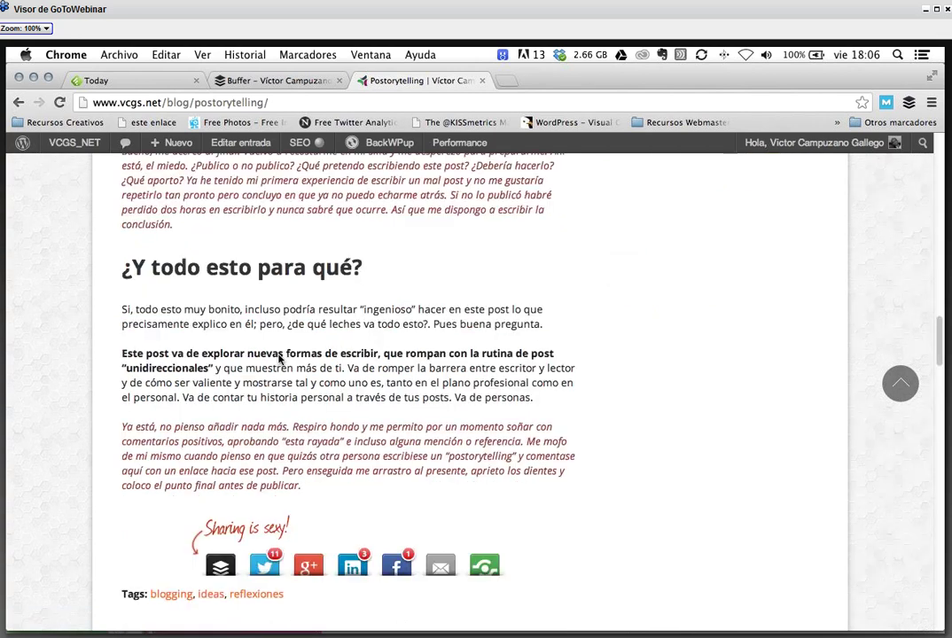
pyautogui.scroll(-10, 280, 358)
# - Peek at the Fruition post, go back, and open the communitycurator.com link from a comment
pyautogui.click(780, 520)
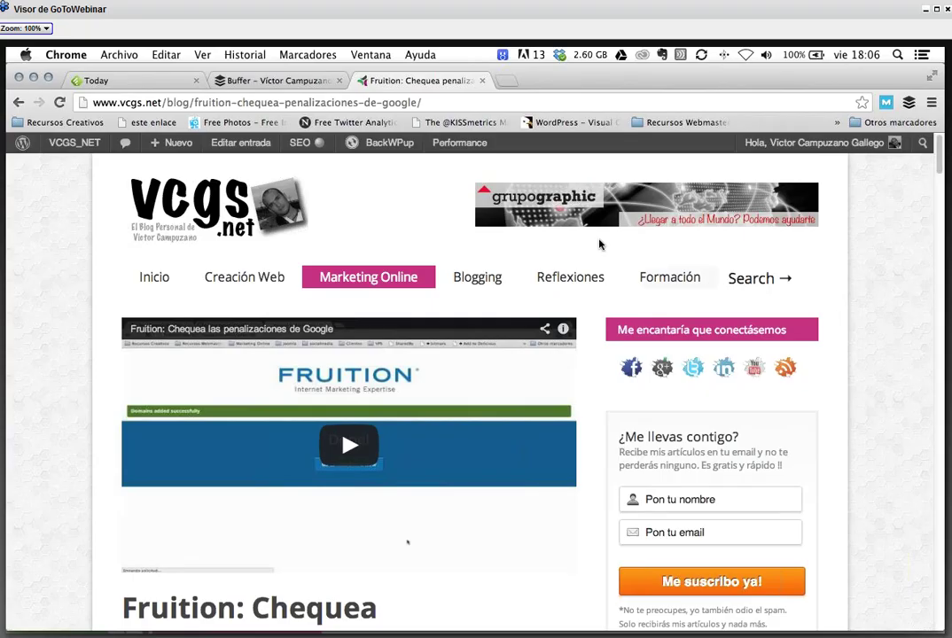
pyautogui.click(19, 103)
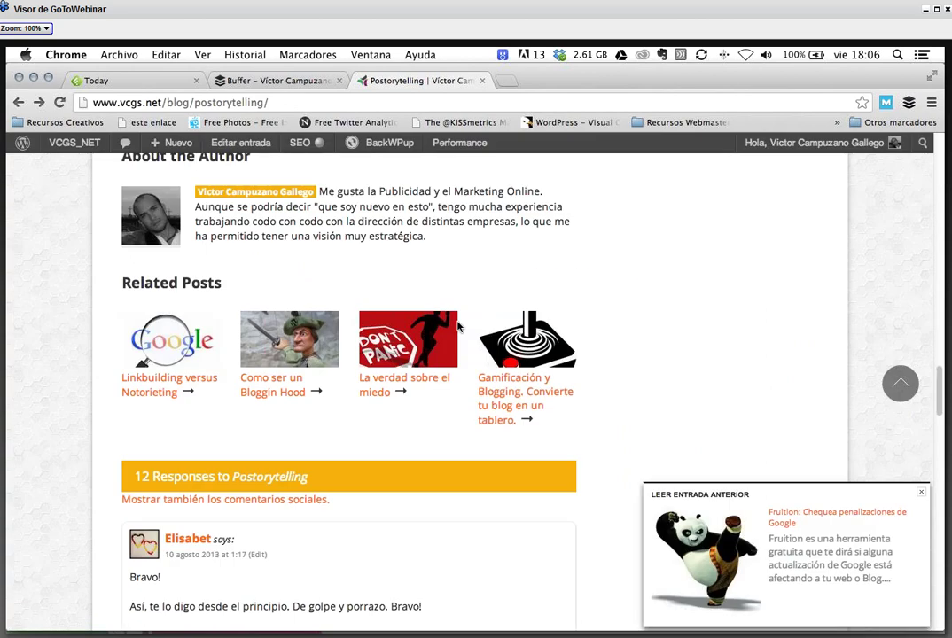
pyautogui.scroll(10, 457, 327)
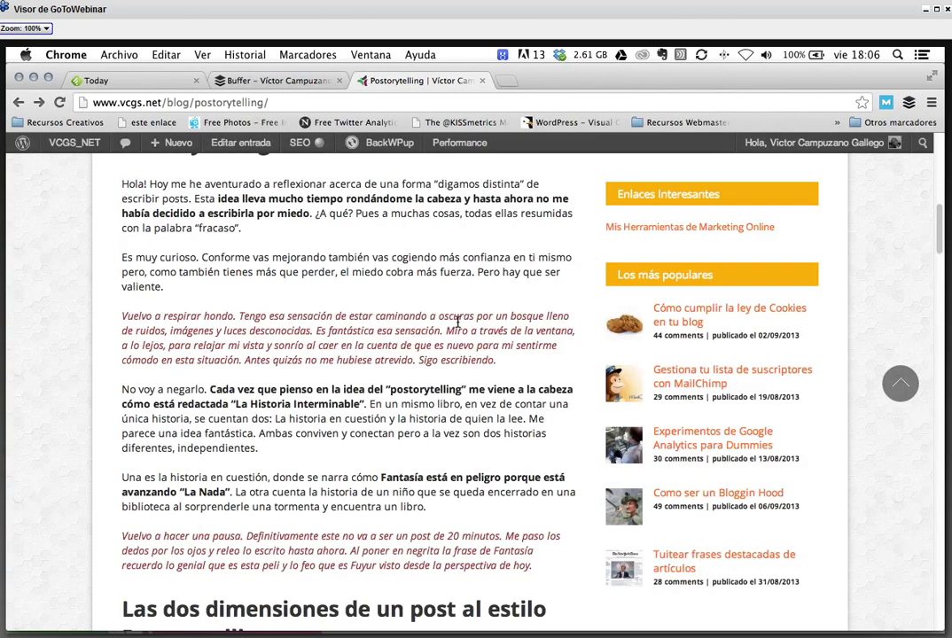
pyautogui.scroll(-10, 458, 323)
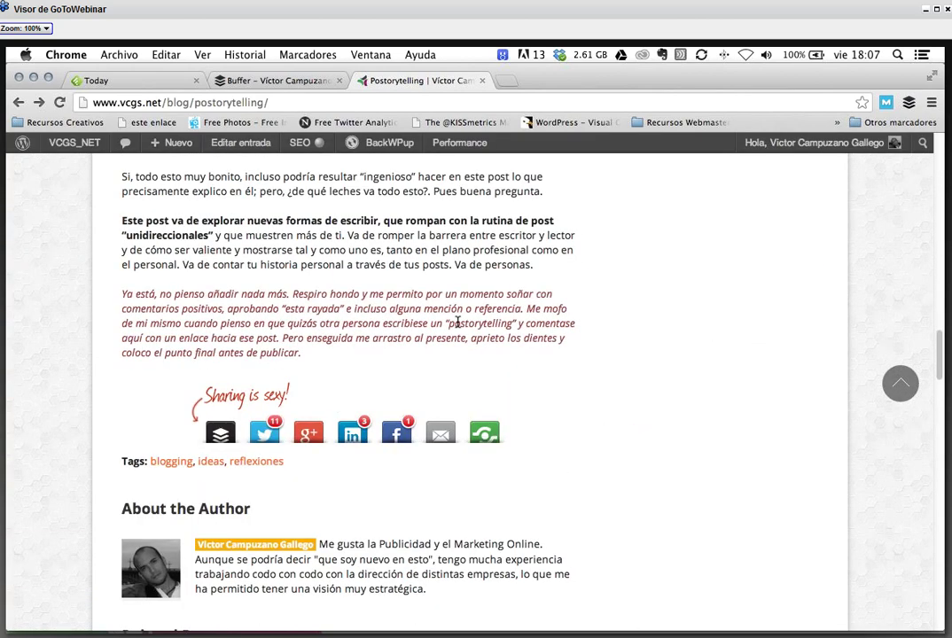
pyautogui.scroll(-10, 457, 324)
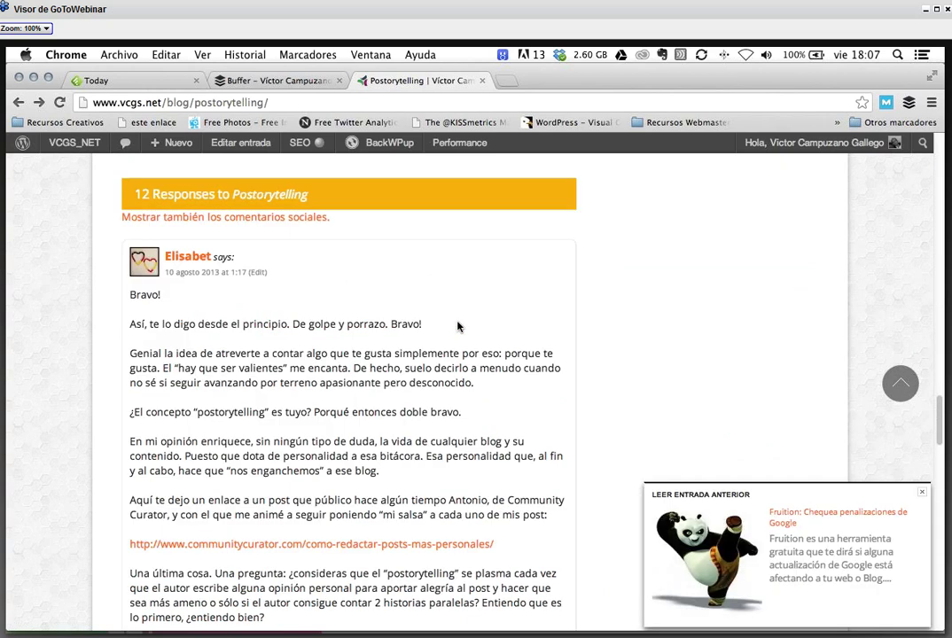
pyautogui.scroll(-3, 457, 327)
pyautogui.click(461, 383)
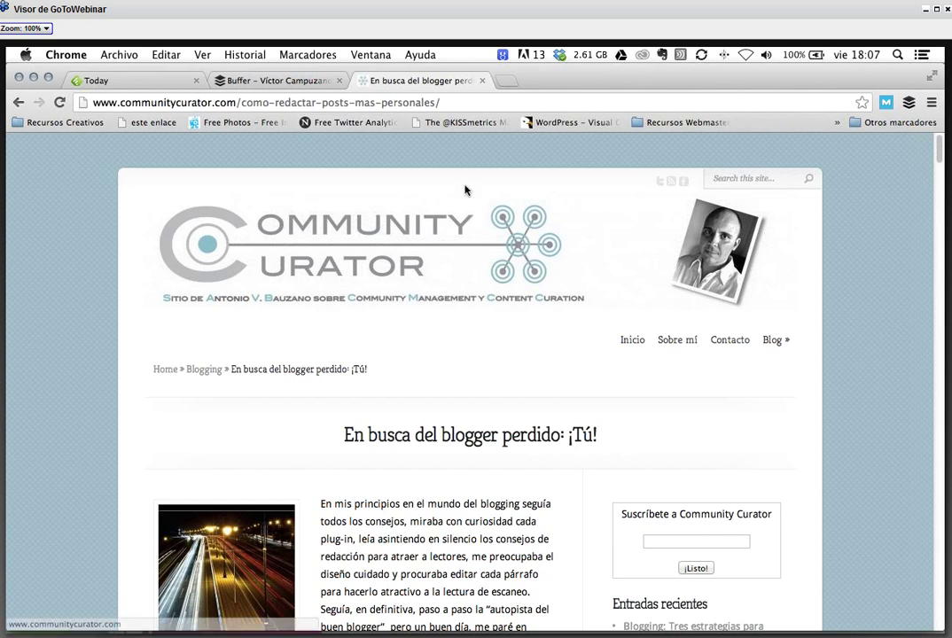
# - Select the Community Curator address, then go back to the Postorytelling post
pyautogui.click(497, 102)
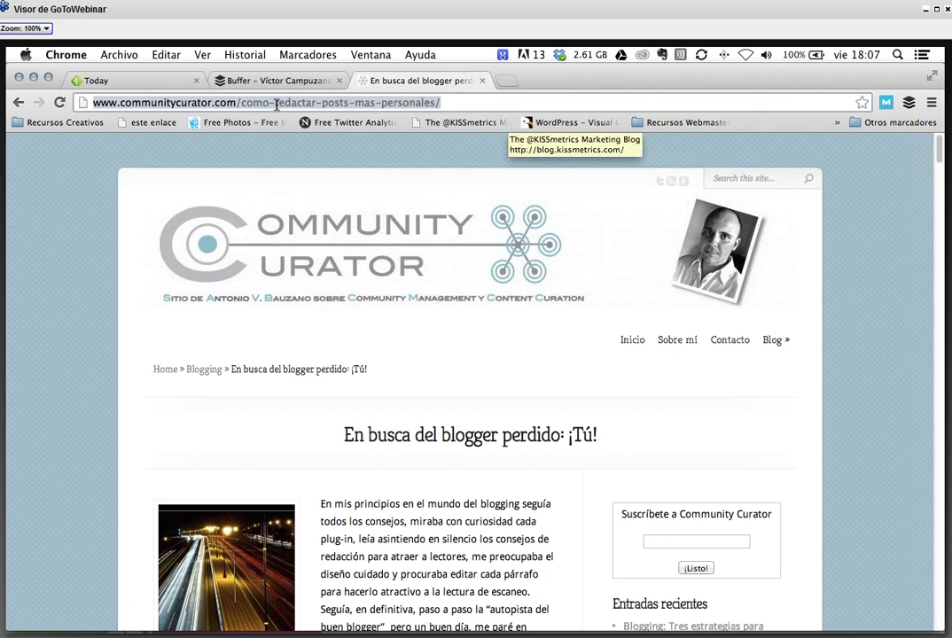
pyautogui.click(17, 102)
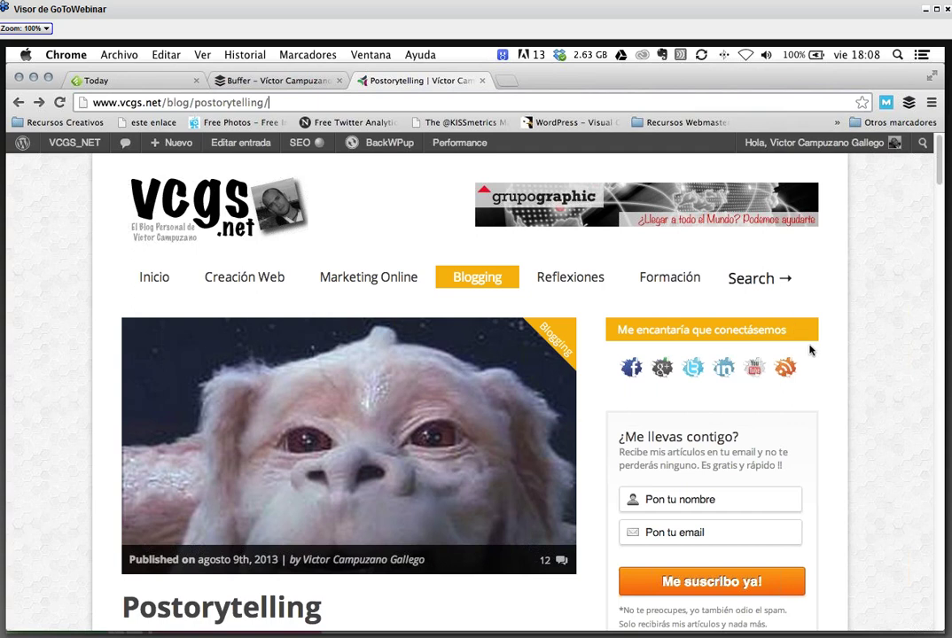
# - Search Google for 'analytics' in a new tab and sign in to Google Analytics
pyautogui.click(510, 85)
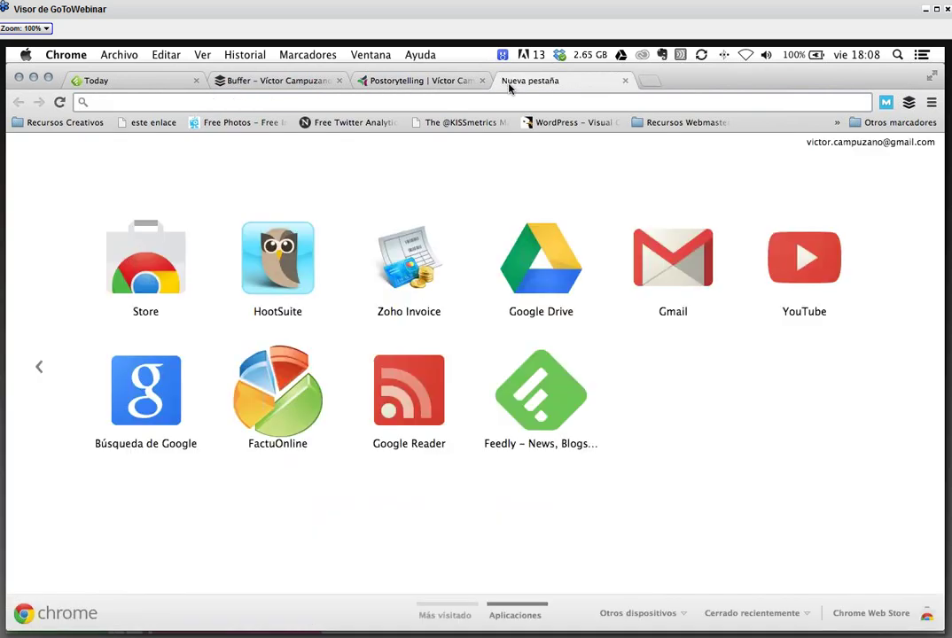
pyautogui.write('anal')
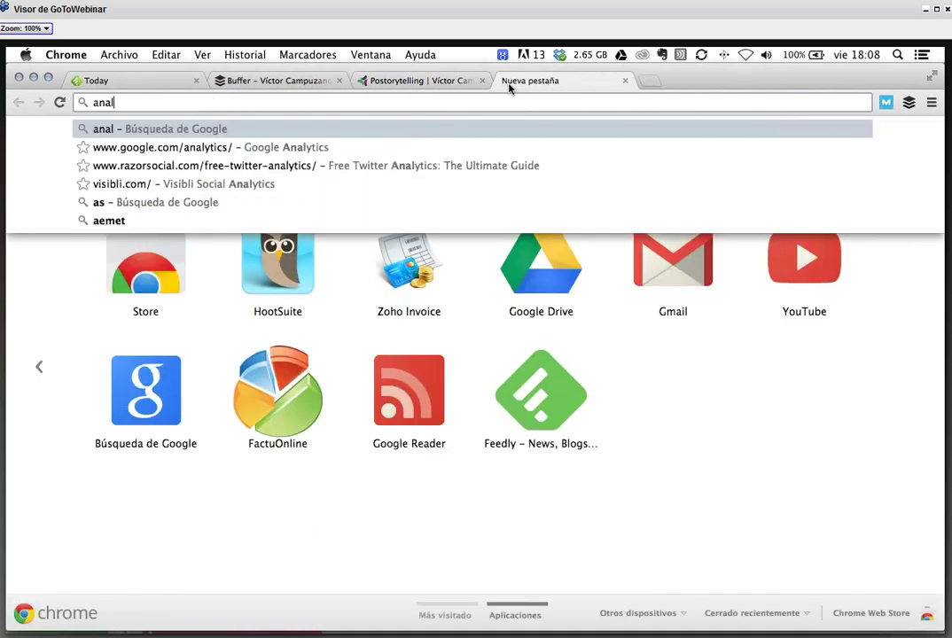
pyautogui.write('ytics')
pyautogui.press('Return')
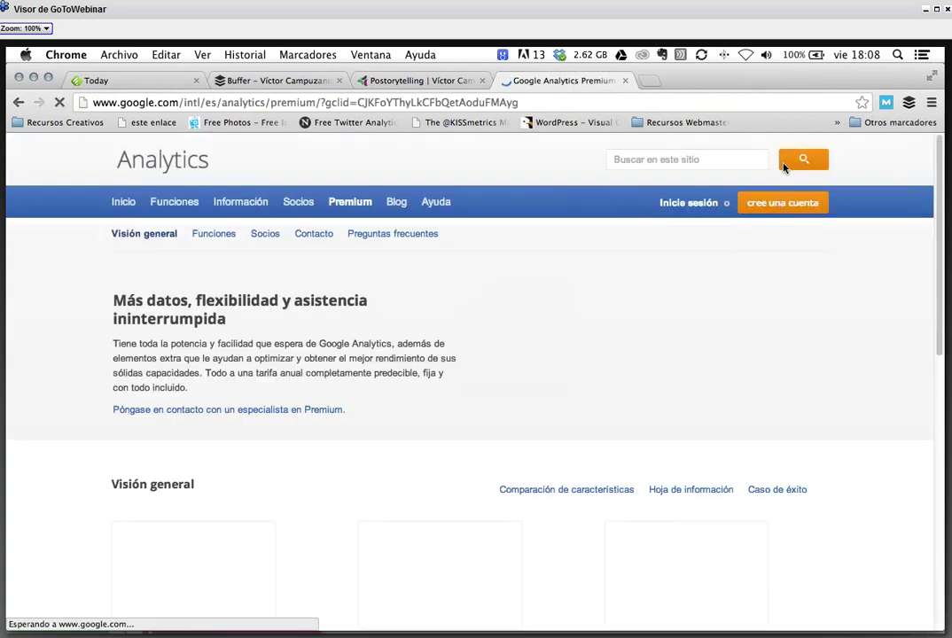
pyautogui.click(697, 205)
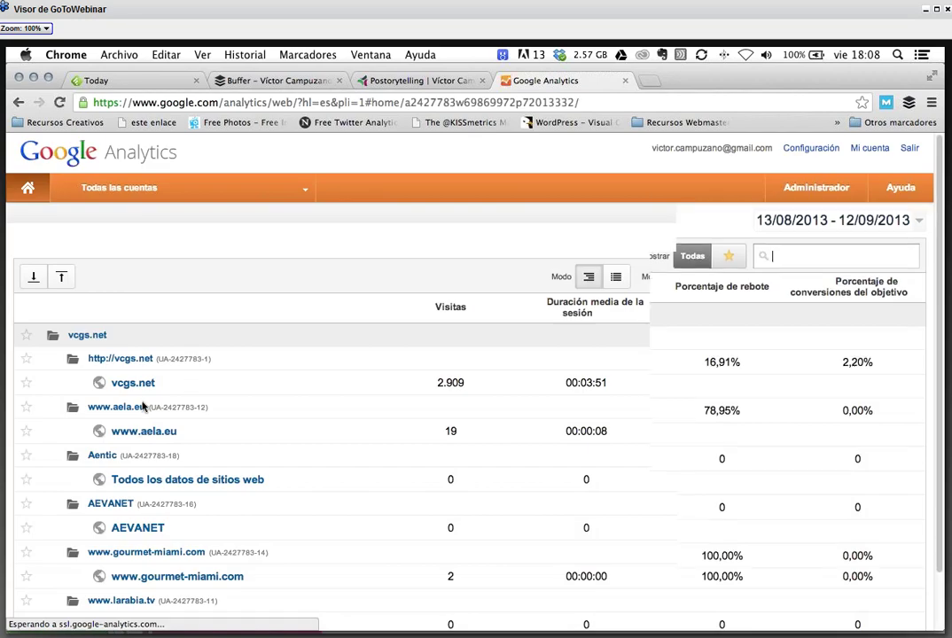
# - Open vcgs.net and go through Fuentes de tráfico and Contenido to Eventos › Visión general
pyautogui.click(138, 363)
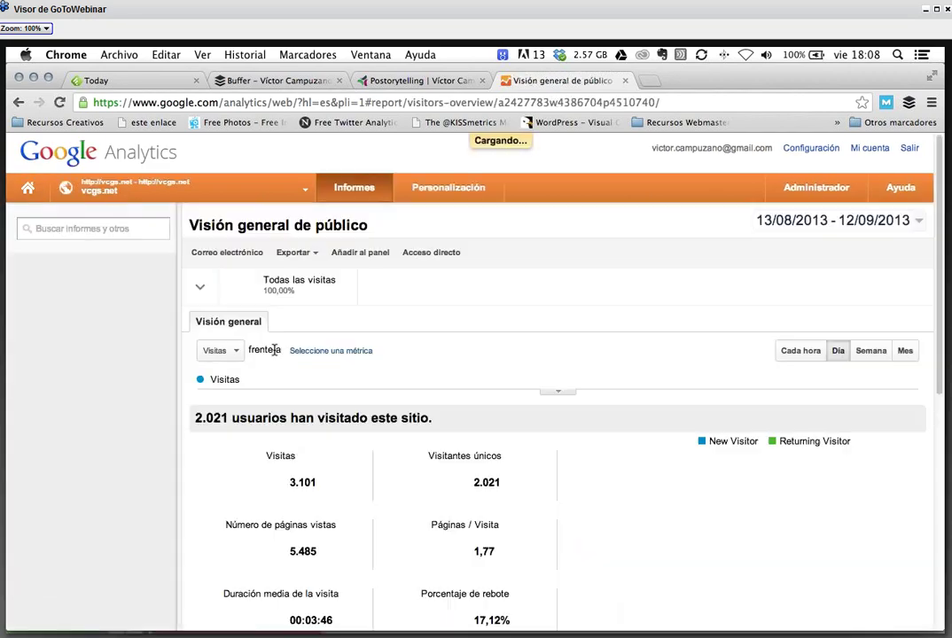
pyautogui.scroll(-3, 400, 332)
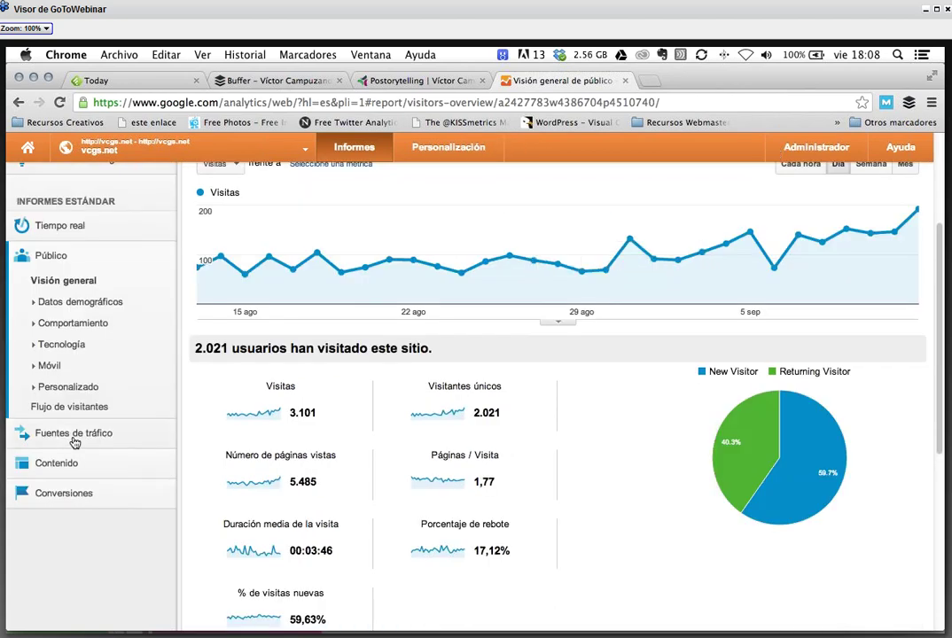
pyautogui.click(71, 433)
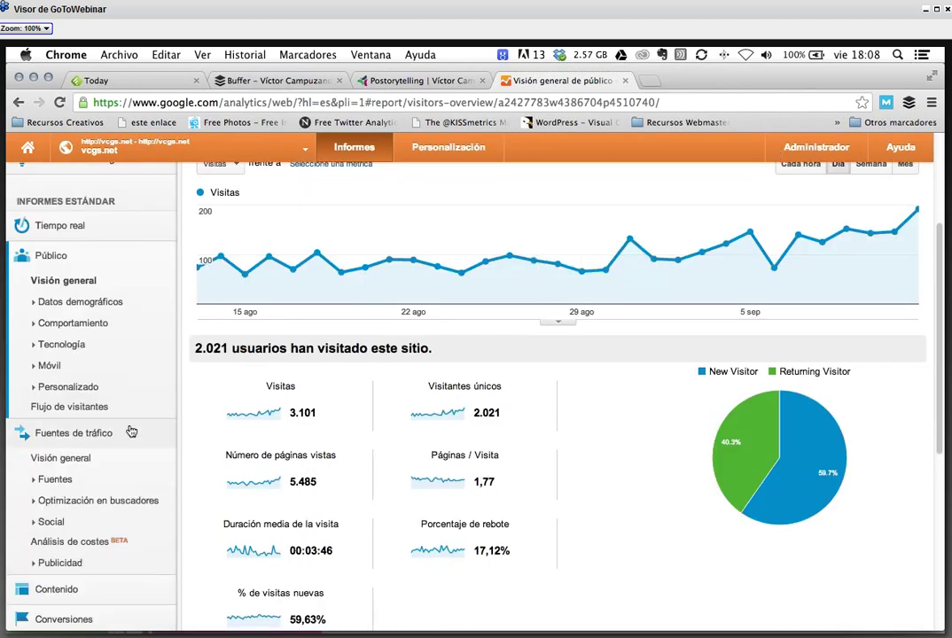
pyautogui.scroll(-1, 130, 431)
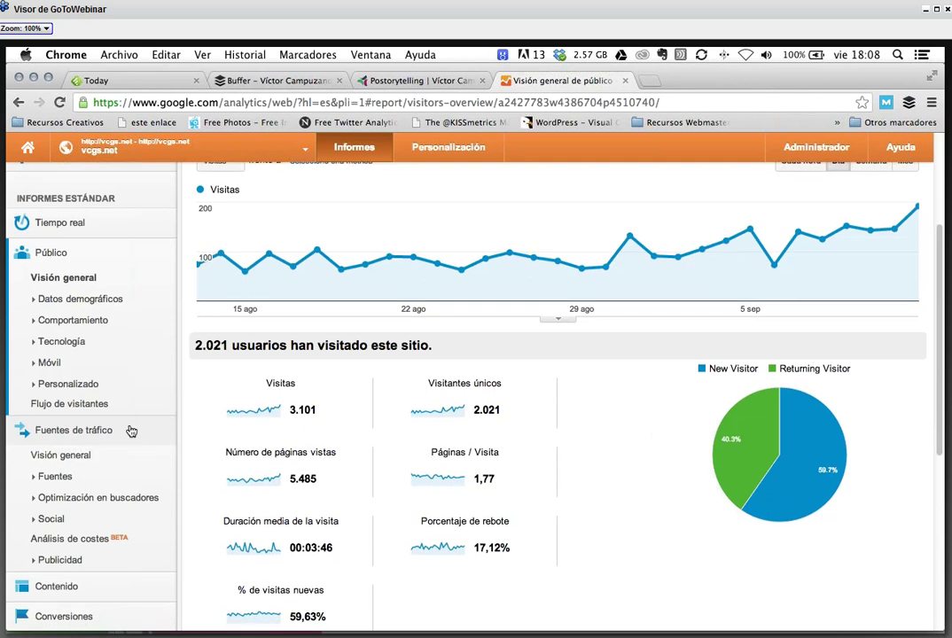
pyautogui.scroll(-2, 130, 431)
pyautogui.scroll(-5, 118, 432)
pyautogui.click(118, 438)
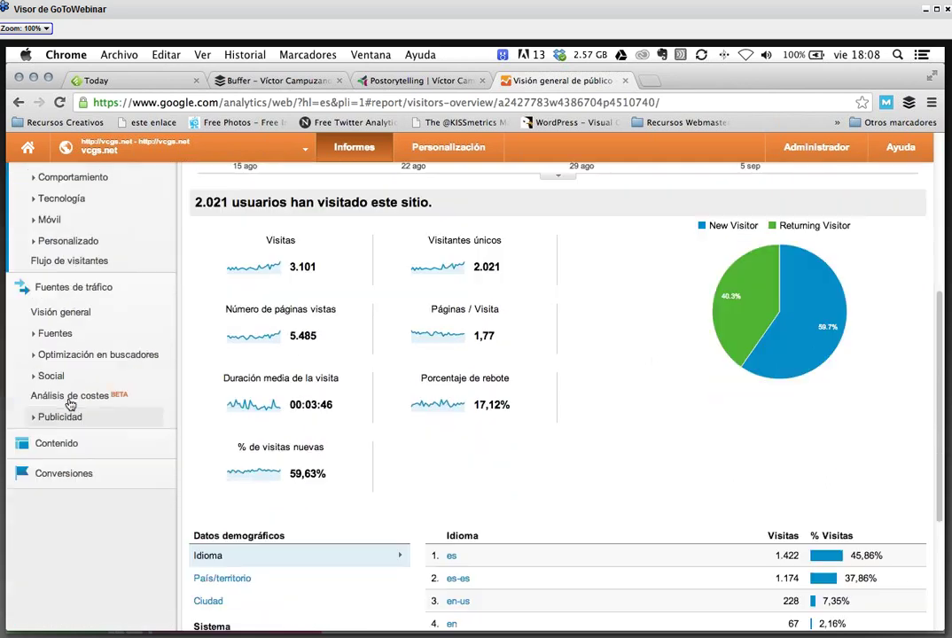
pyautogui.scroll(-3, 118, 433)
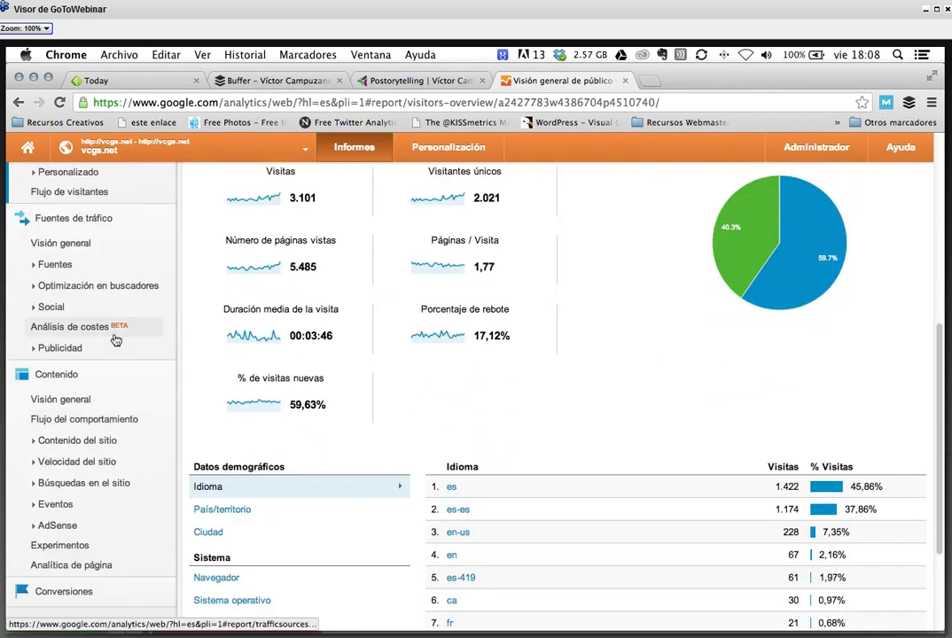
pyautogui.scroll(-2, 115, 340)
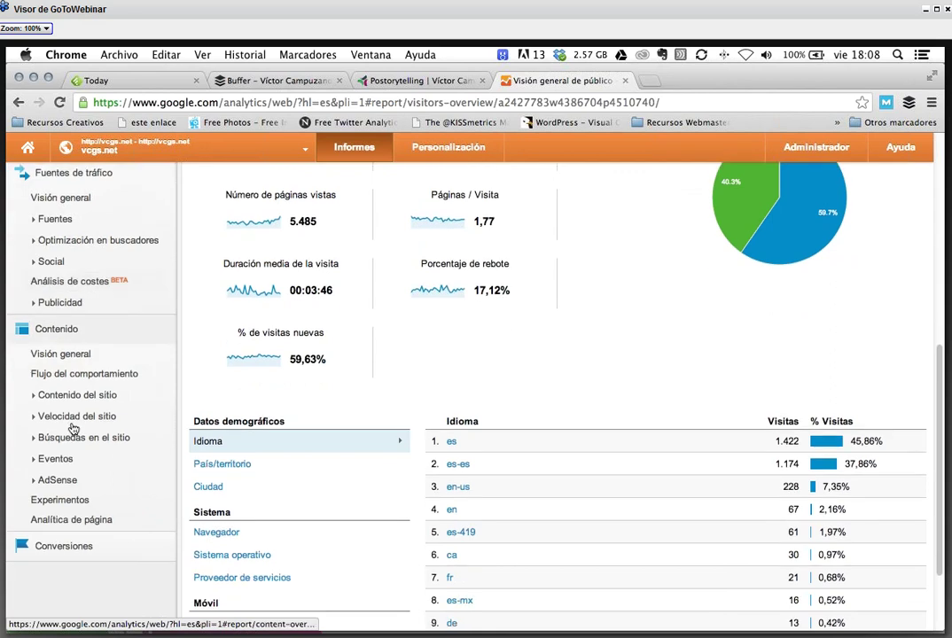
pyautogui.scroll(-1, 73, 429)
pyautogui.click(55, 440)
pyautogui.click(75, 461)
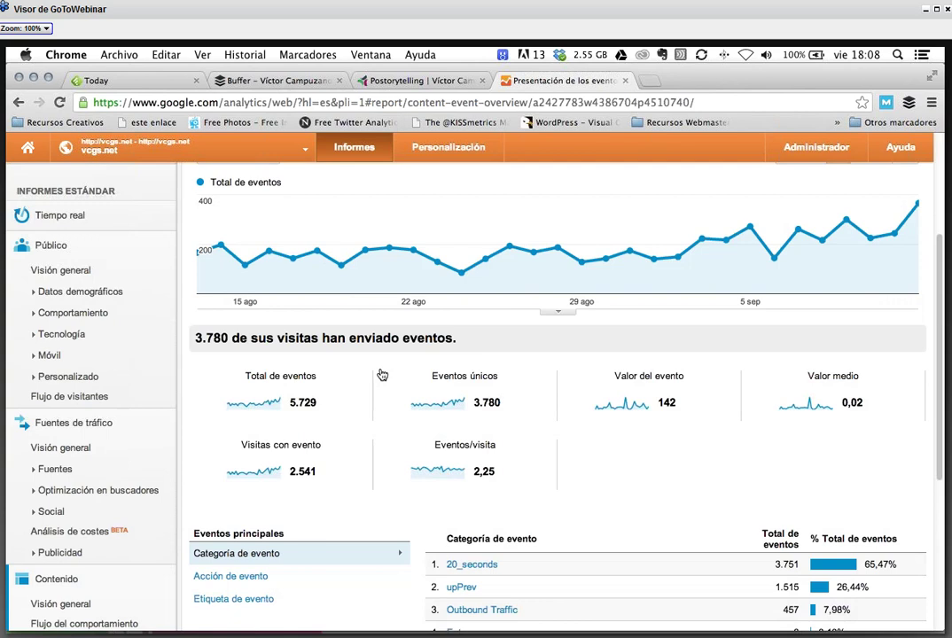
pyautogui.scroll(-5, 382, 375)
pyautogui.scroll(-2, 382, 374)
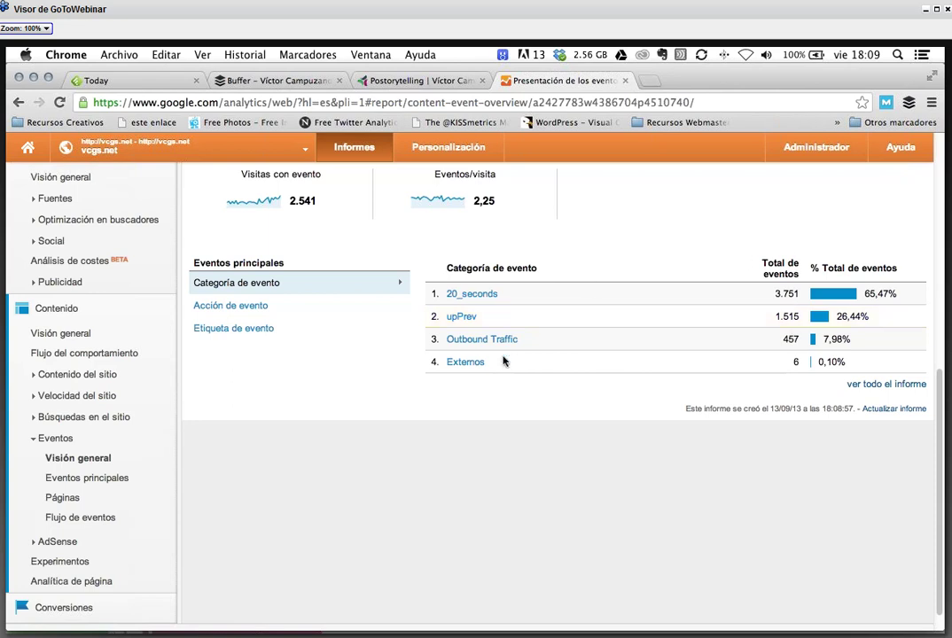
pyautogui.scroll(1, 502, 361)
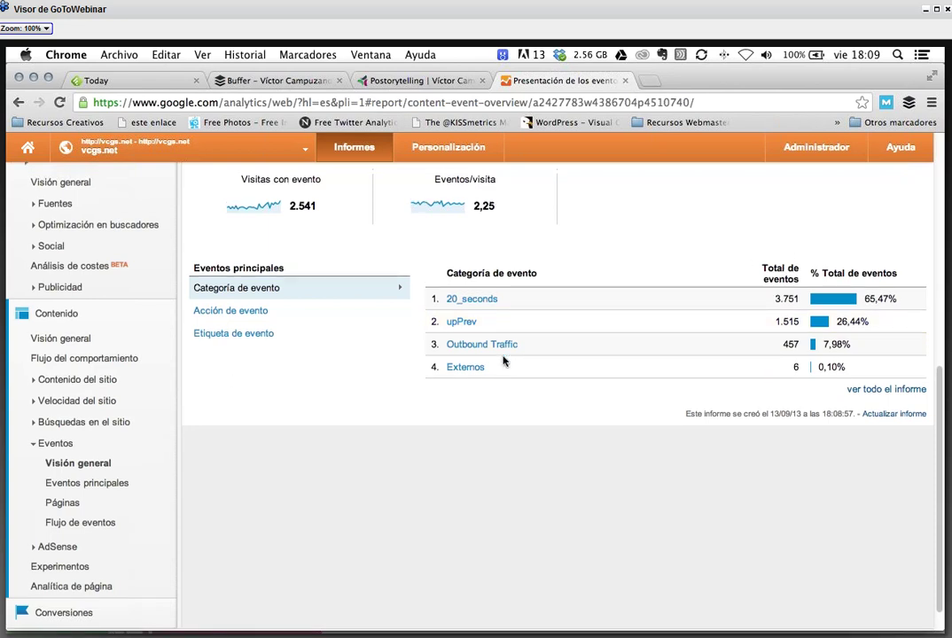
pyautogui.scroll(2, 502, 360)
pyautogui.scroll(4, 502, 359)
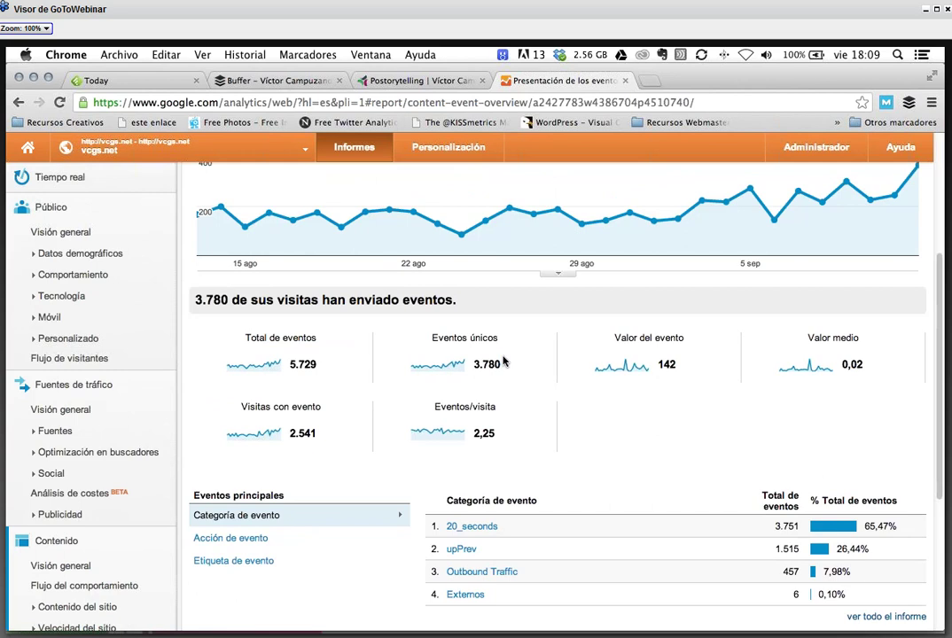
pyautogui.scroll(-3, 503, 361)
pyautogui.scroll(-1, 502, 361)
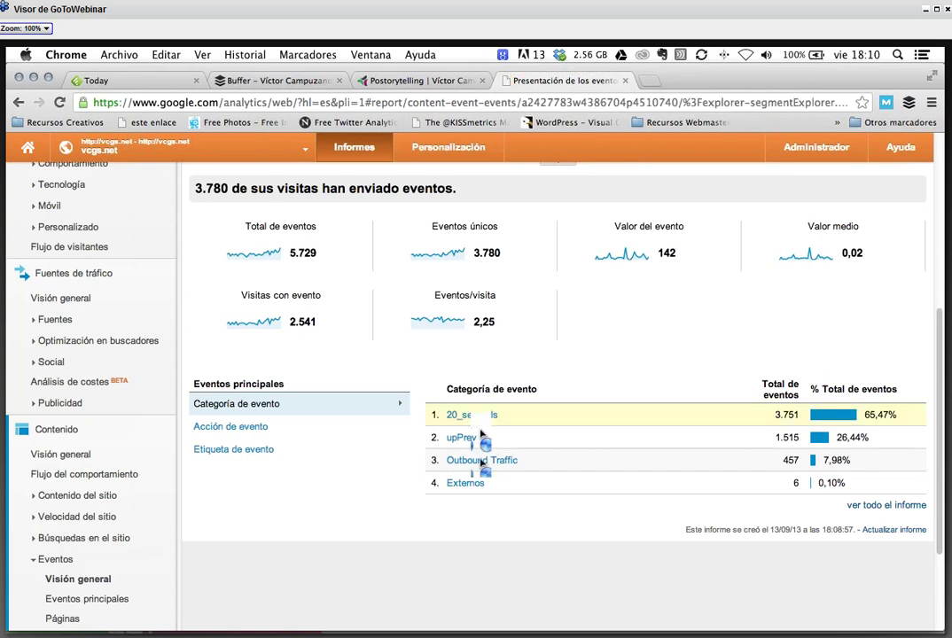
pyautogui.click(472, 417)
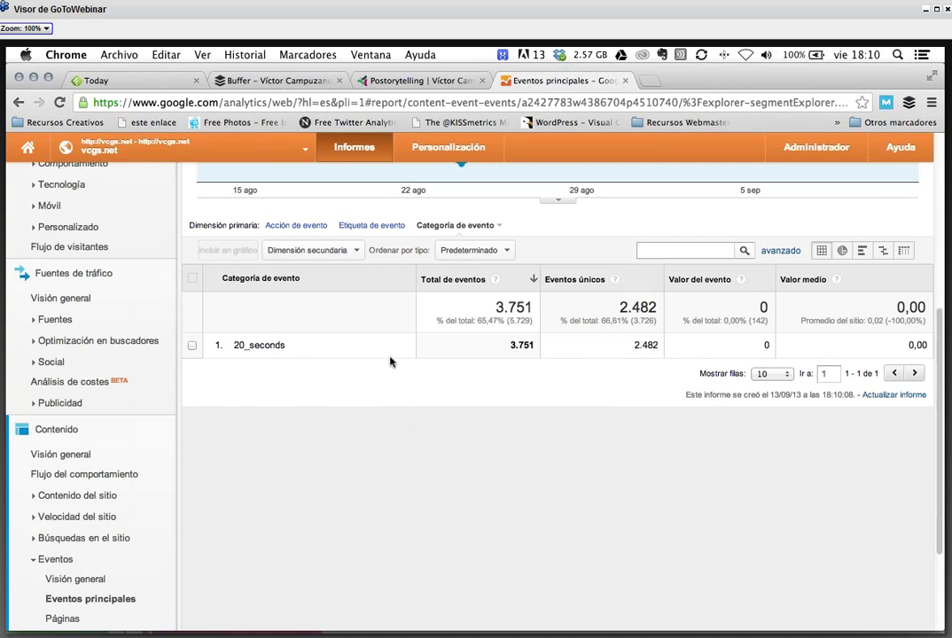
pyautogui.scroll(1, 389, 361)
pyautogui.scroll(3, 390, 361)
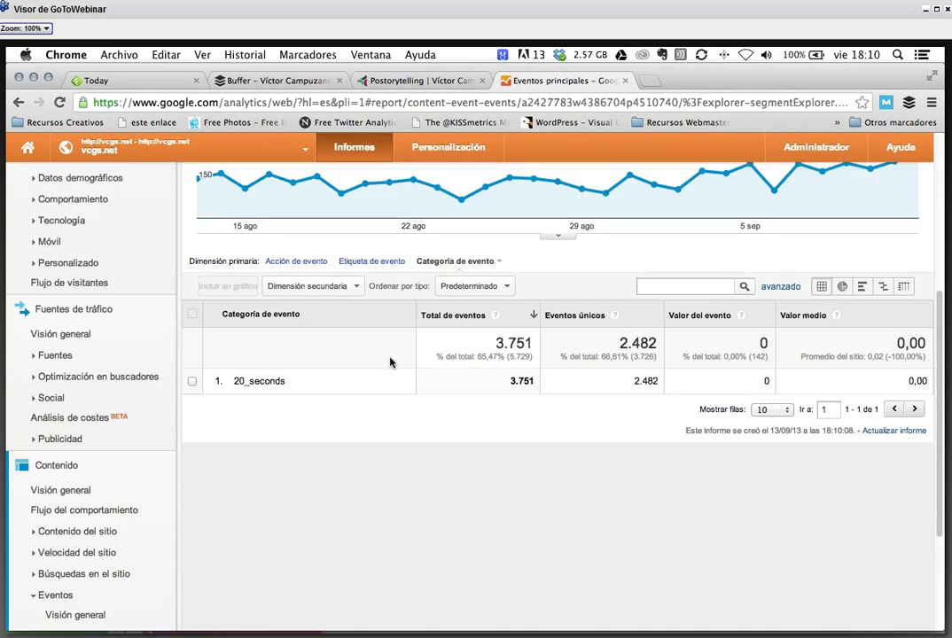
pyautogui.scroll(3, 354, 360)
pyautogui.scroll(-5, 124, 489)
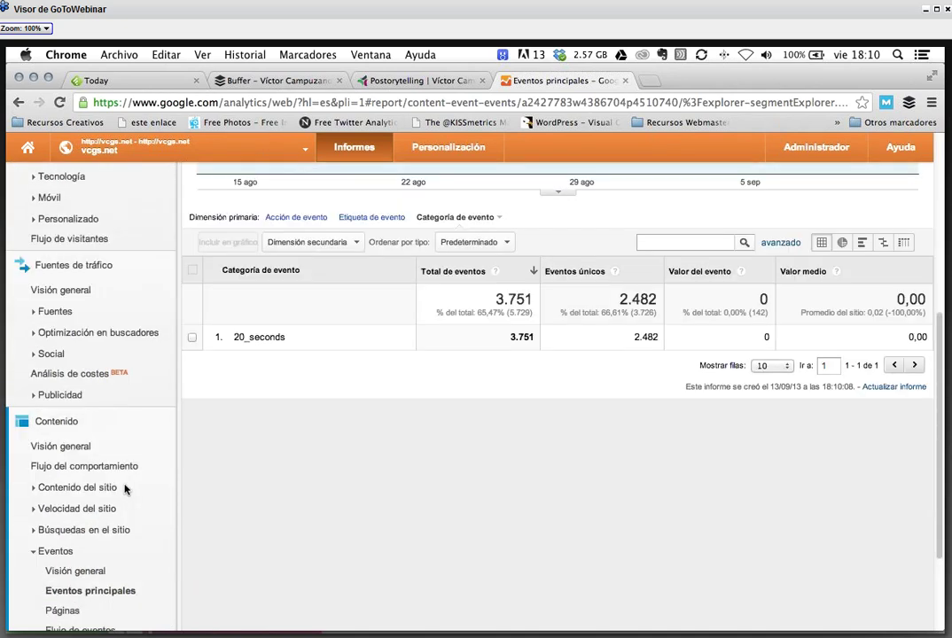
pyautogui.scroll(-1, 125, 488)
pyautogui.scroll(-6, 125, 488)
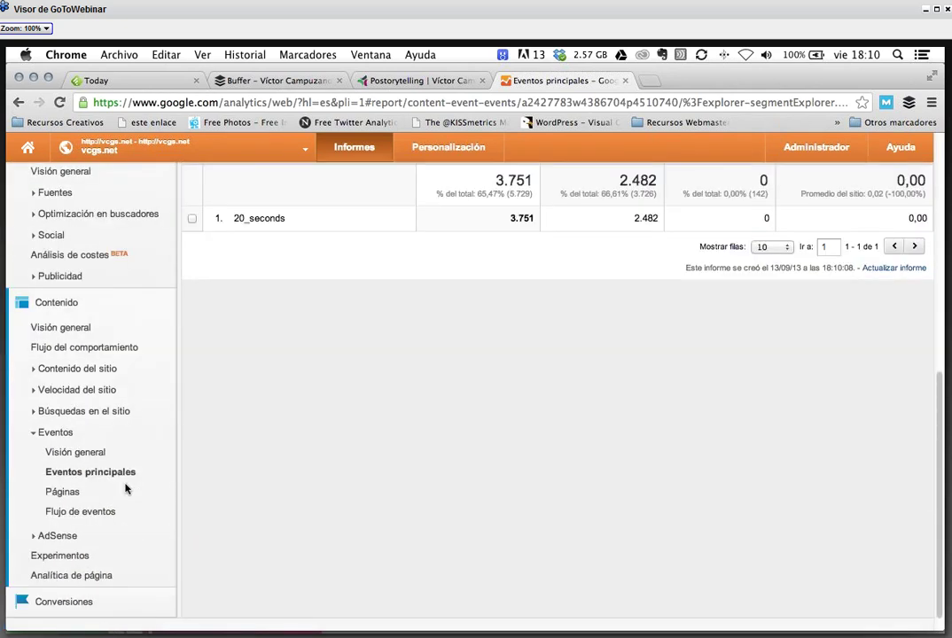
pyautogui.scroll(-1, 125, 488)
pyautogui.click(93, 435)
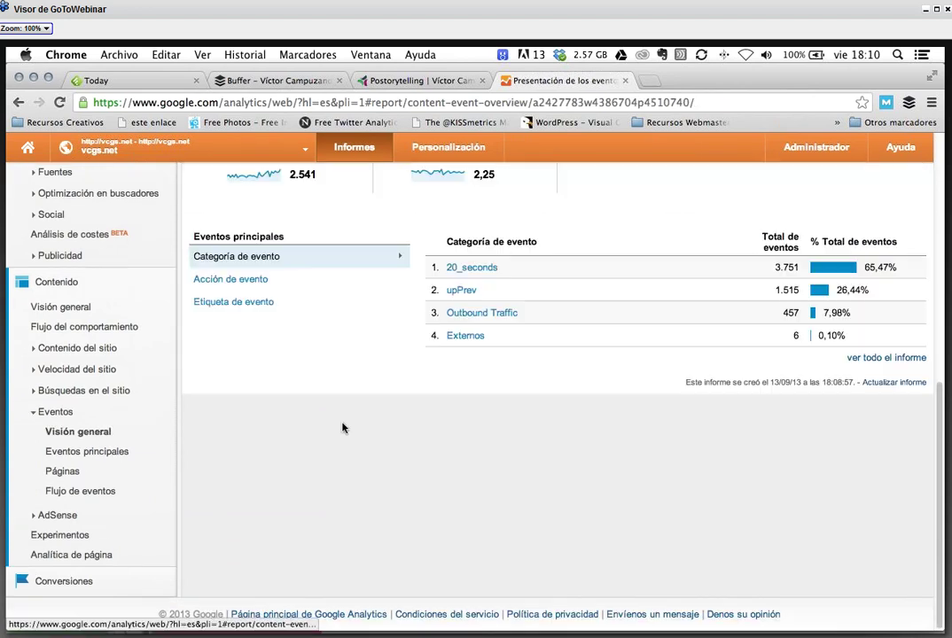
# - Open the Outbound Traffic event category details (457 events, 7.98%)
pyautogui.scroll(3, 414, 361)
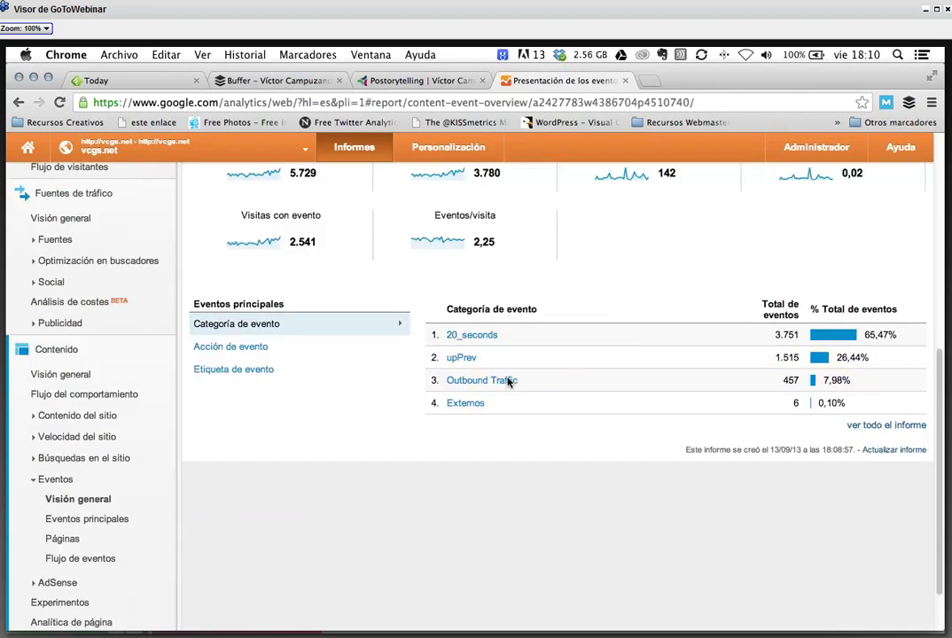
pyautogui.click(510, 381)
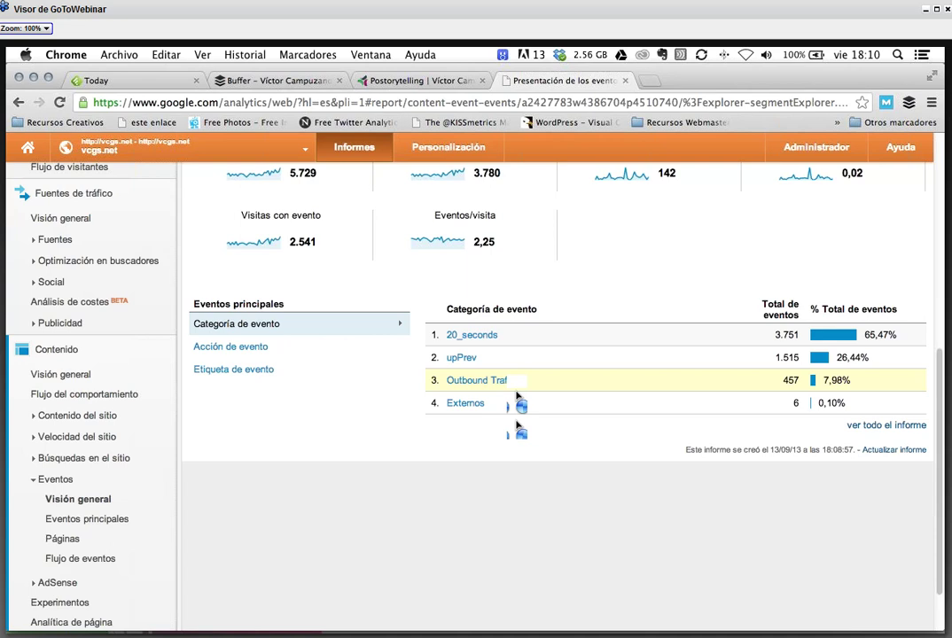
pyautogui.click(514, 389)
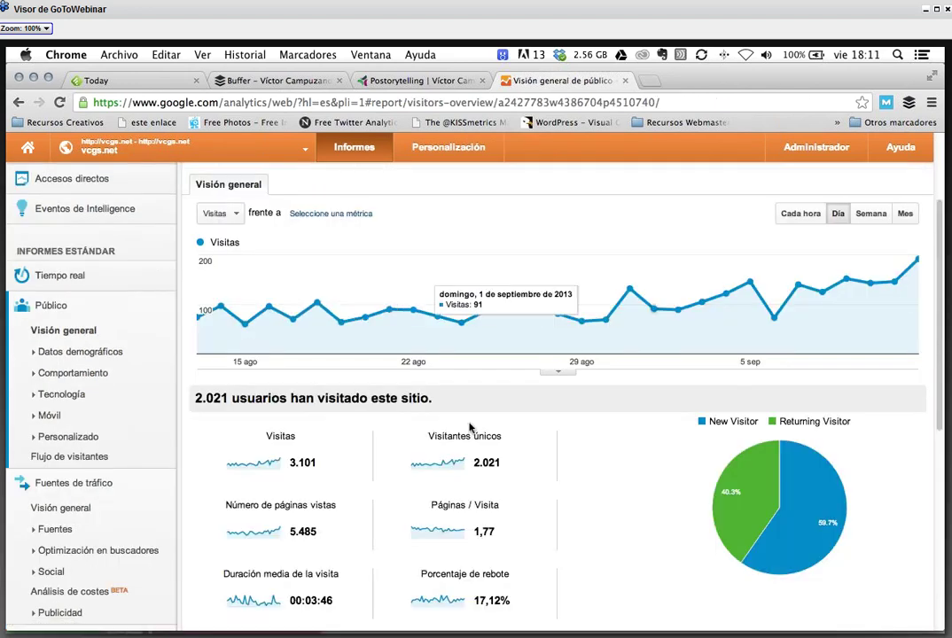
pyautogui.scroll(-1, 470, 427)
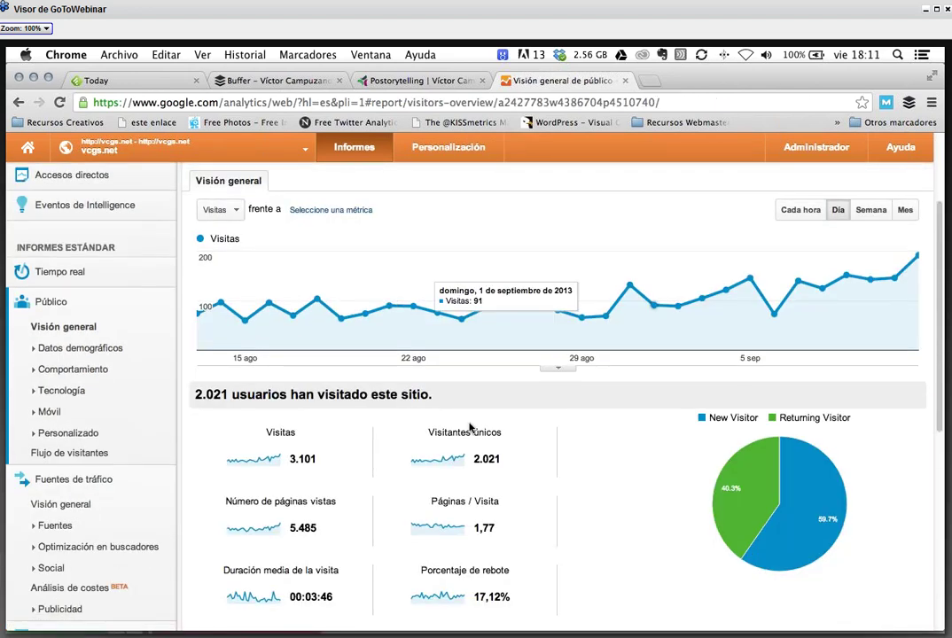
pyautogui.scroll(-5, 470, 427)
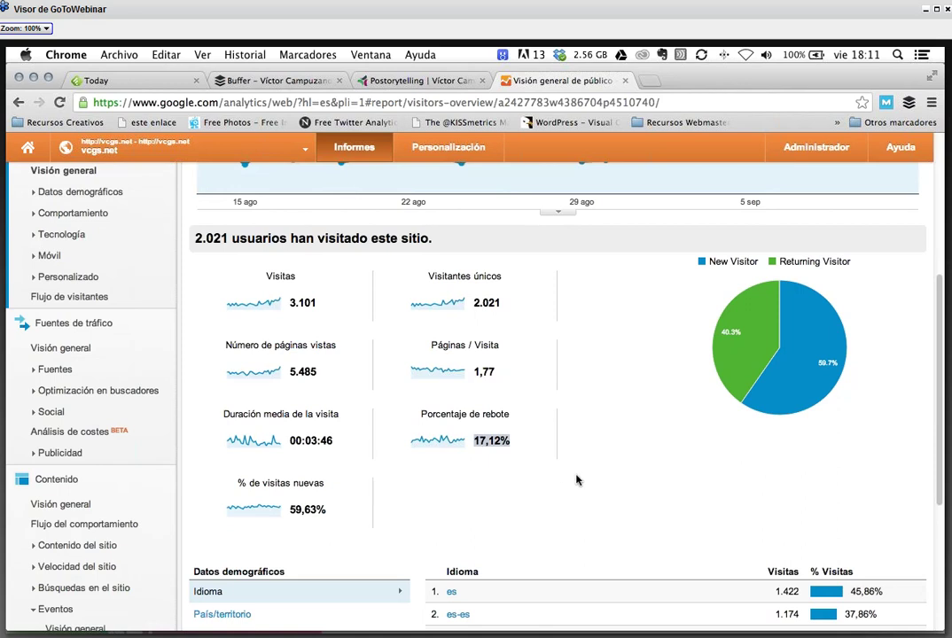
pyautogui.moveTo(289, 441); pyautogui.dragTo(334, 442)
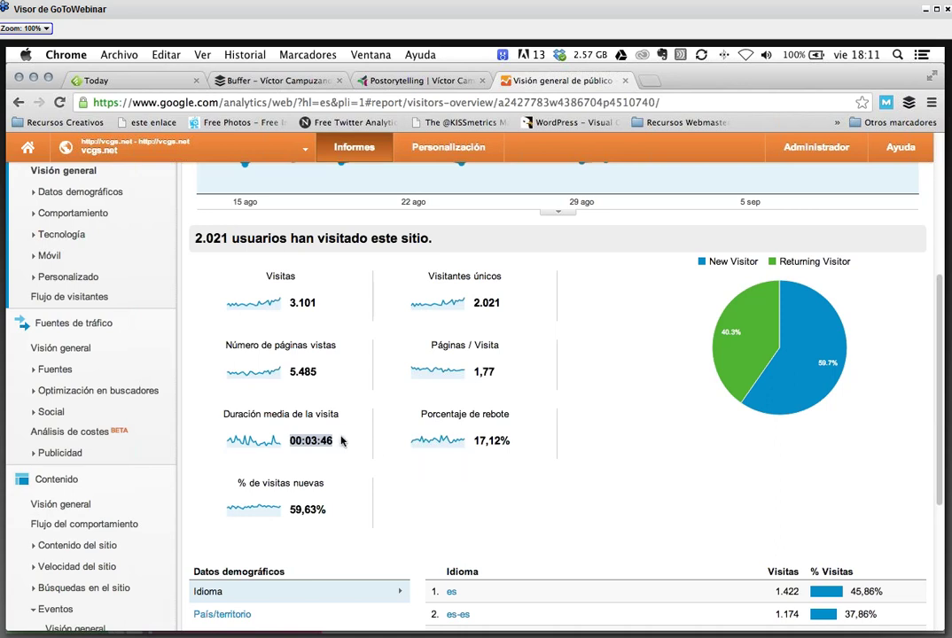
# - Highlight the visit duration and bounce rate figures and plot bounce rate in the main chart
pyautogui.click(499, 446)
pyautogui.moveTo(498, 446); pyautogui.dragTo(248, 440)
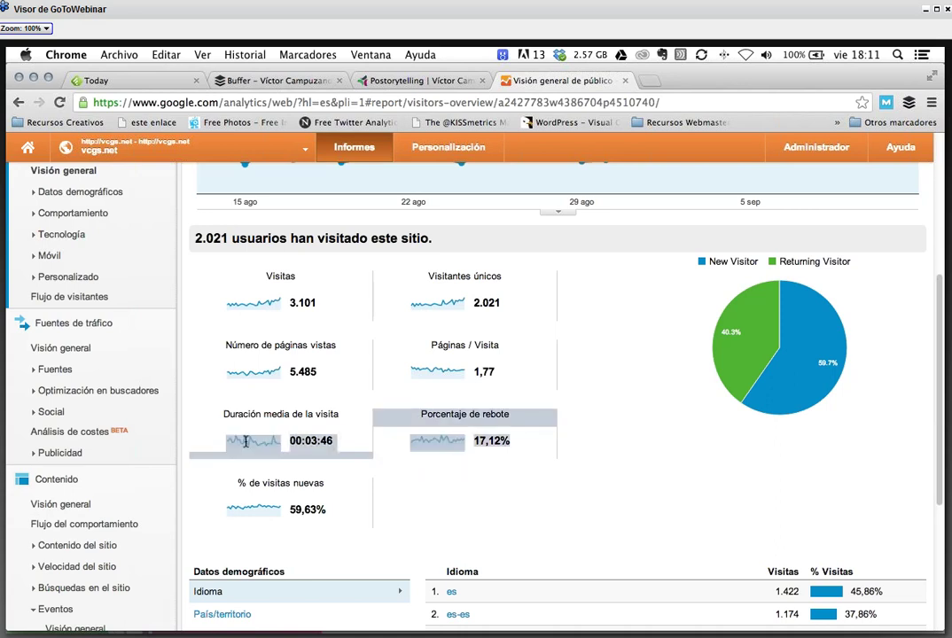
pyautogui.click(461, 454)
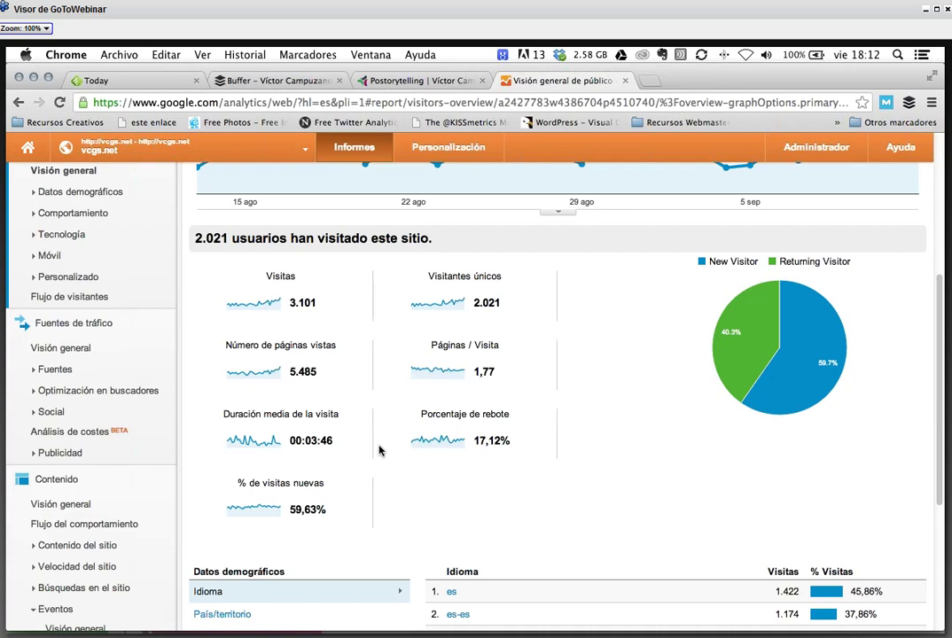
# - Scroll through the audience overview and open the Navegador y SO report
pyautogui.scroll(-1, 379, 450)
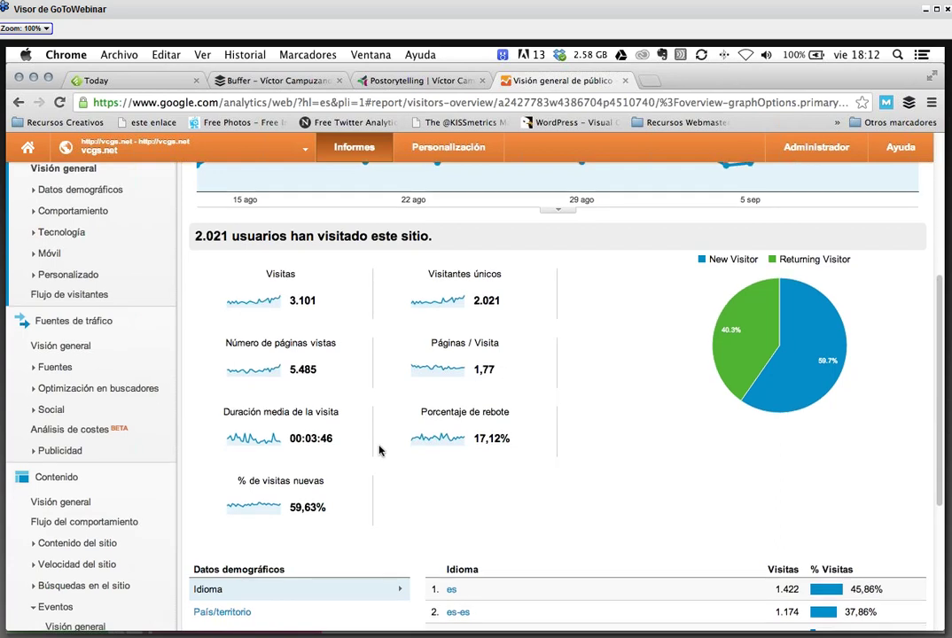
pyautogui.scroll(-2, 378, 450)
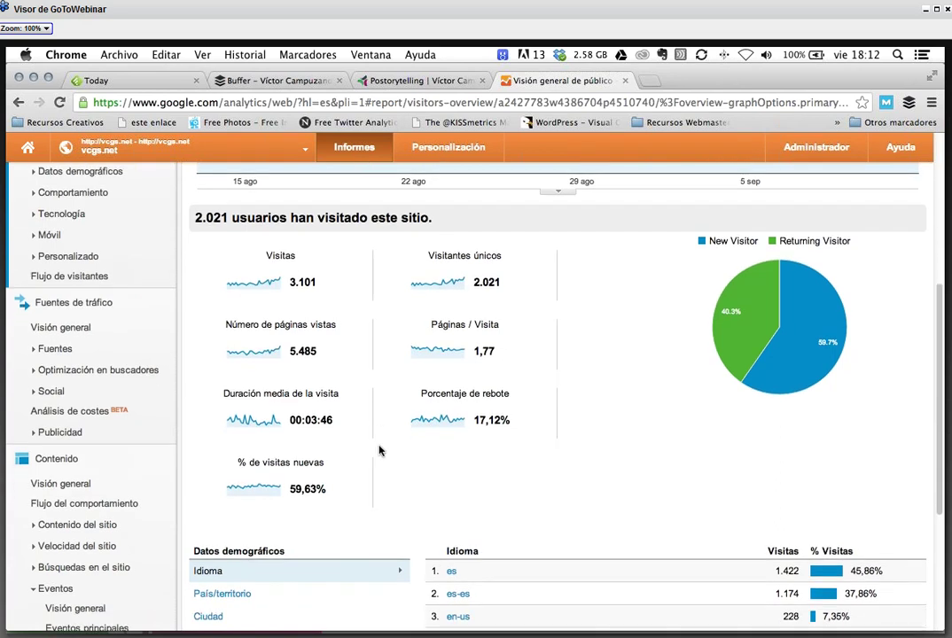
pyautogui.scroll(-2, 378, 450)
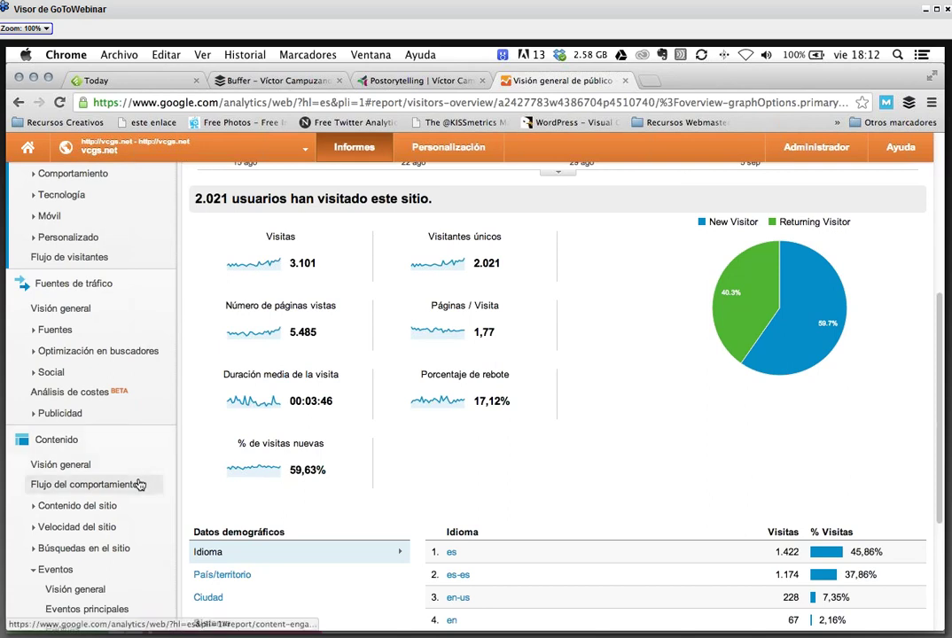
pyautogui.scroll(-3, 140, 484)
pyautogui.scroll(1, 140, 484)
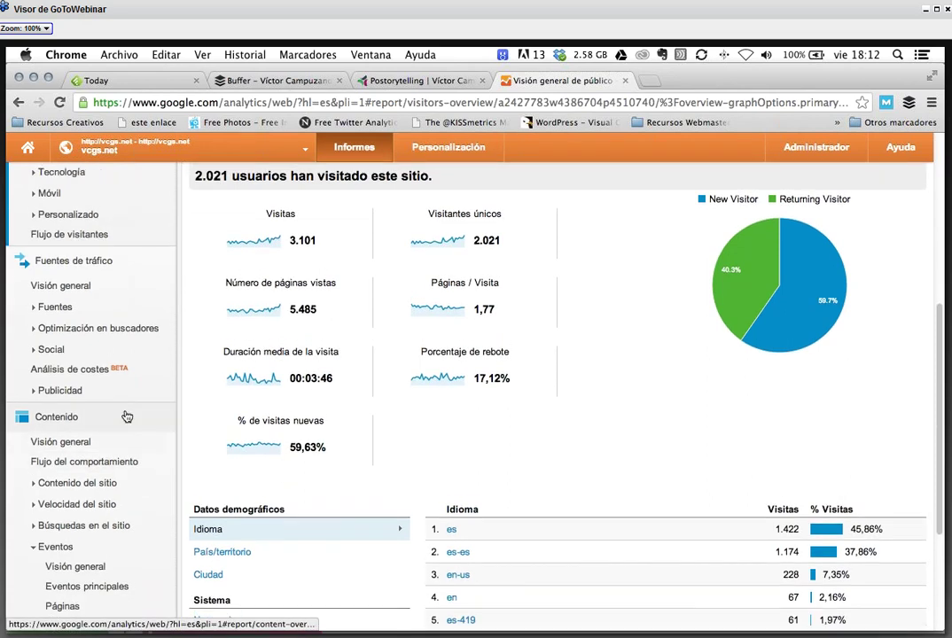
pyautogui.scroll(-10, 127, 416)
pyautogui.scroll(9, 118, 425)
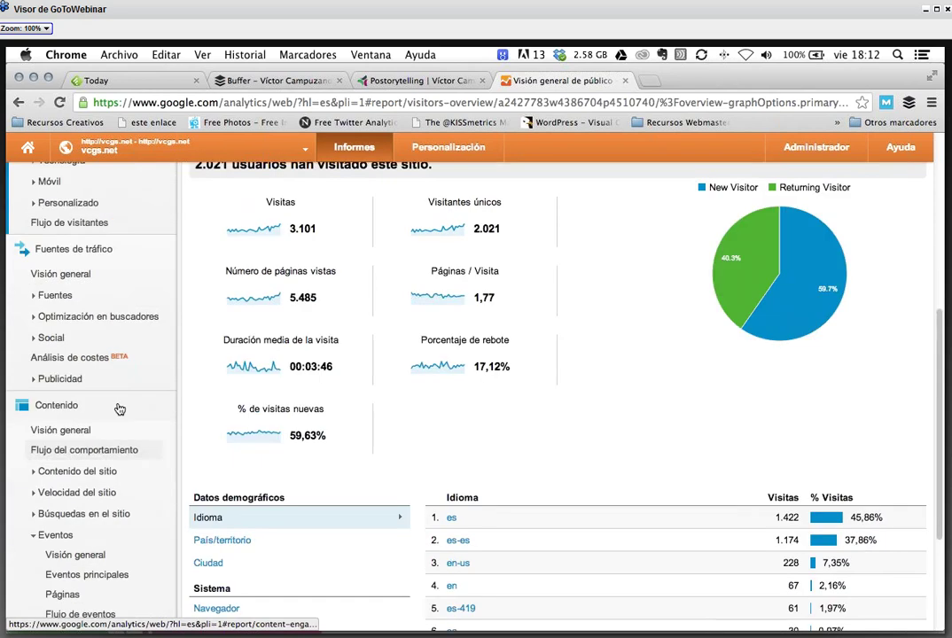
pyautogui.scroll(9, 119, 408)
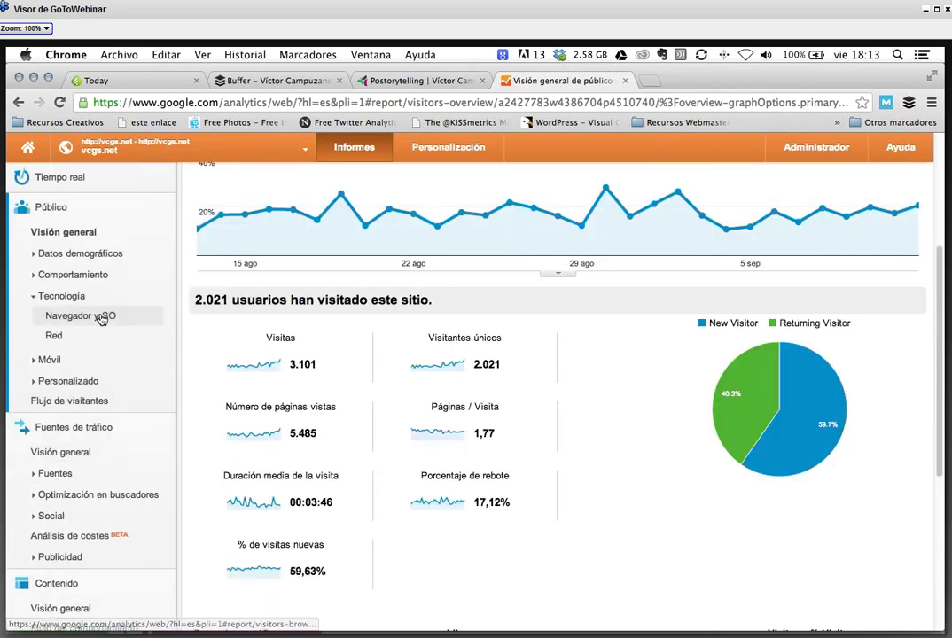
pyautogui.click(101, 317)
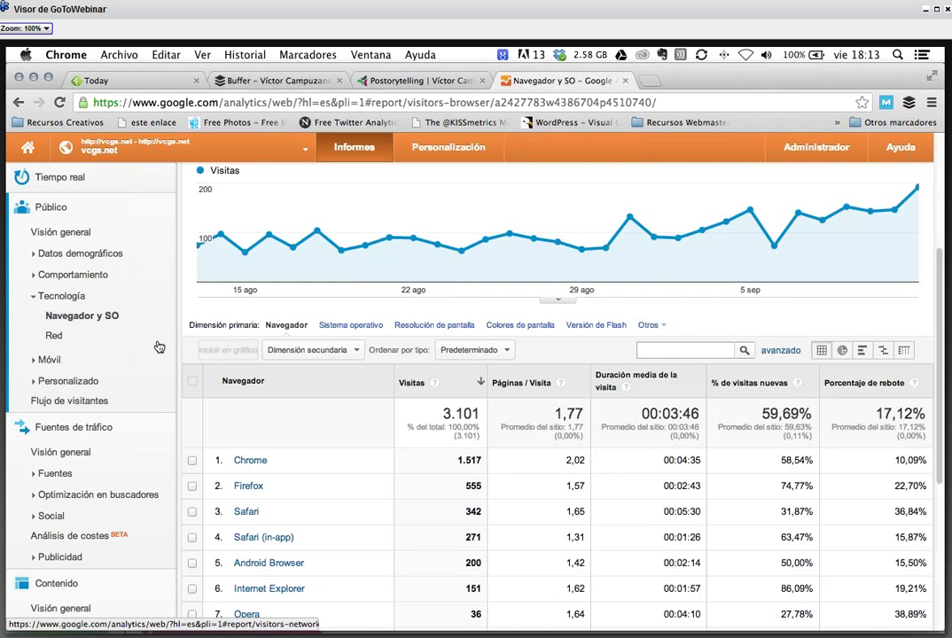
# - Scroll through the browser breakdown of visits (Chrome 1.517, Firefox 555)
pyautogui.scroll(-5, 435, 384)
pyautogui.scroll(2, 915, 388)
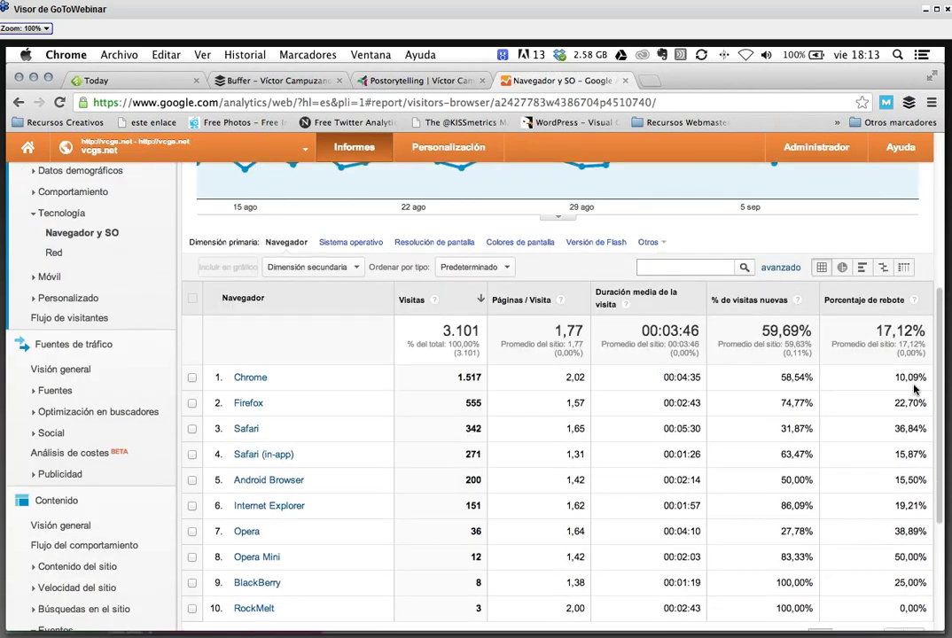
pyautogui.scroll(-1, 913, 407)
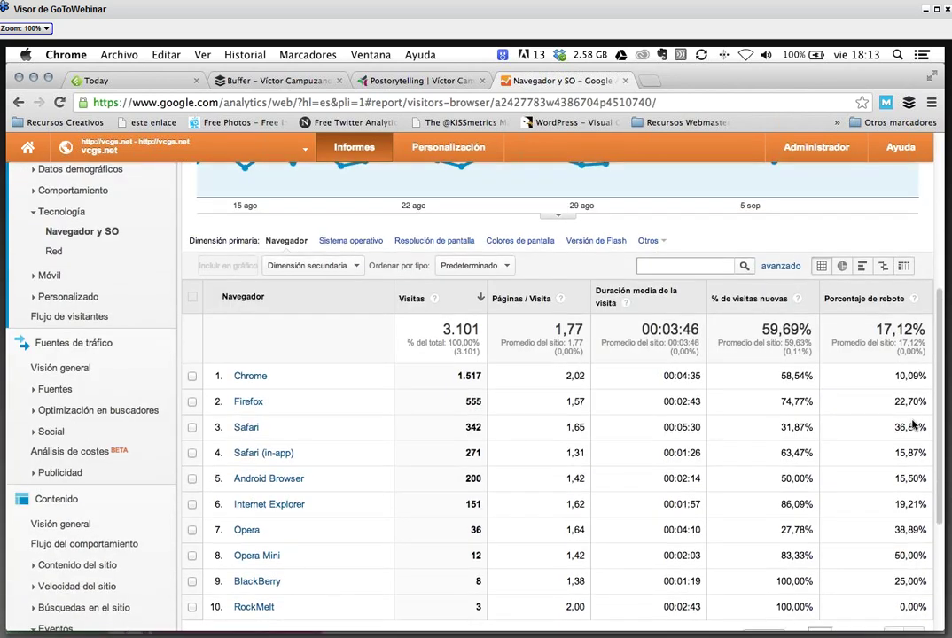
pyautogui.scroll(-1, 914, 425)
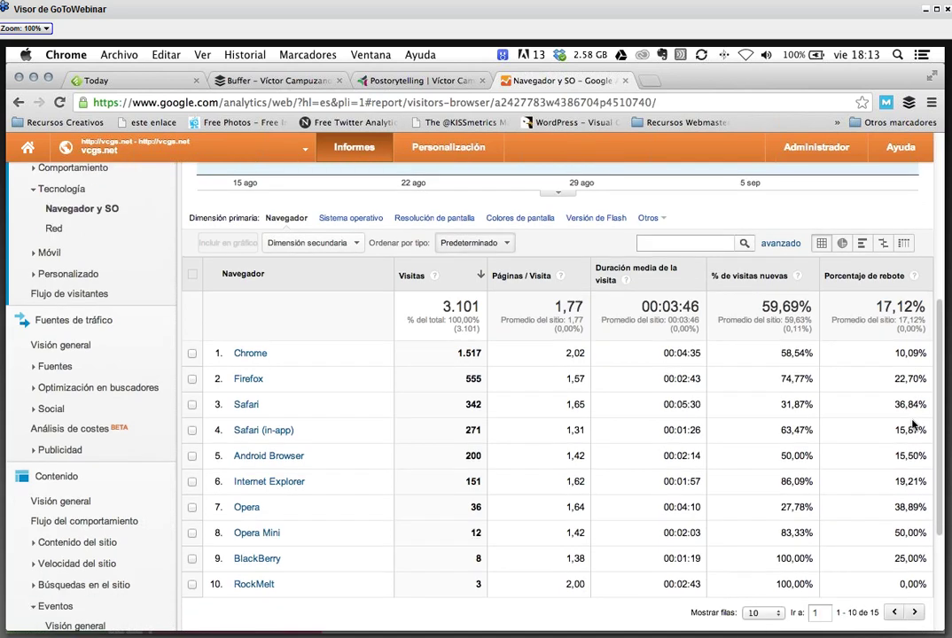
pyautogui.scroll(-1, 914, 424)
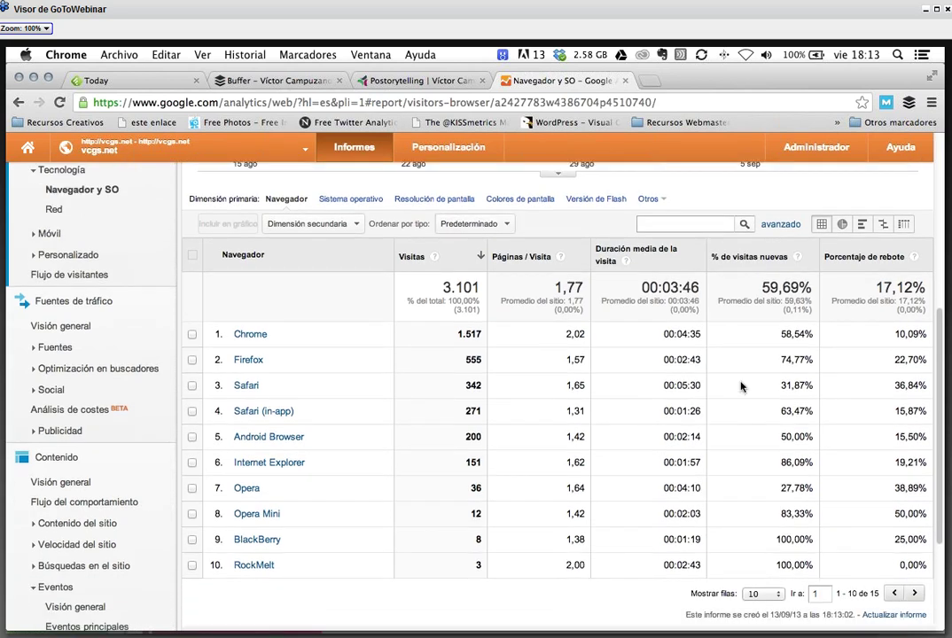
pyautogui.scroll(-1, 741, 385)
pyautogui.scroll(-3, 741, 385)
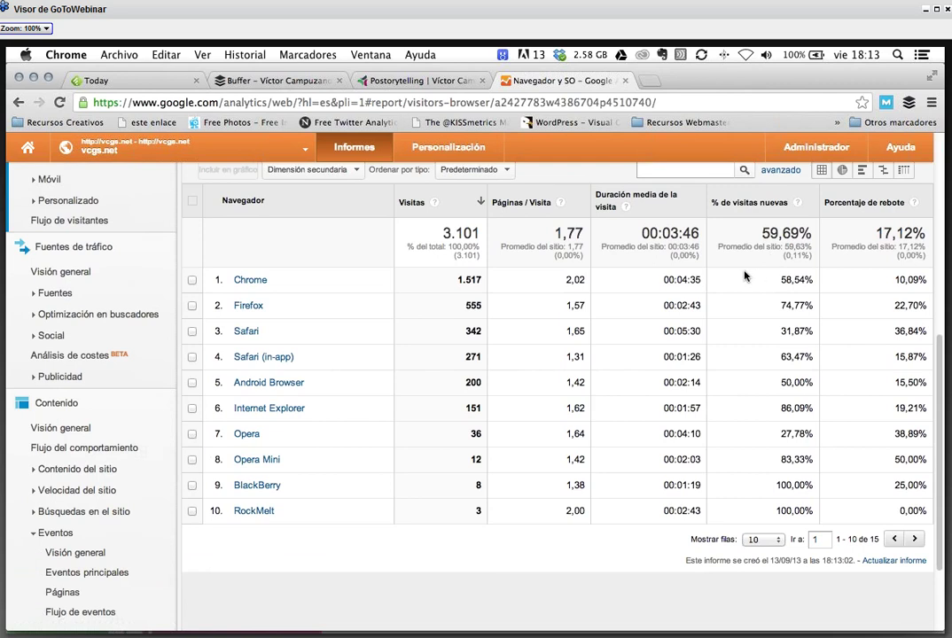
pyautogui.scroll(1, 745, 277)
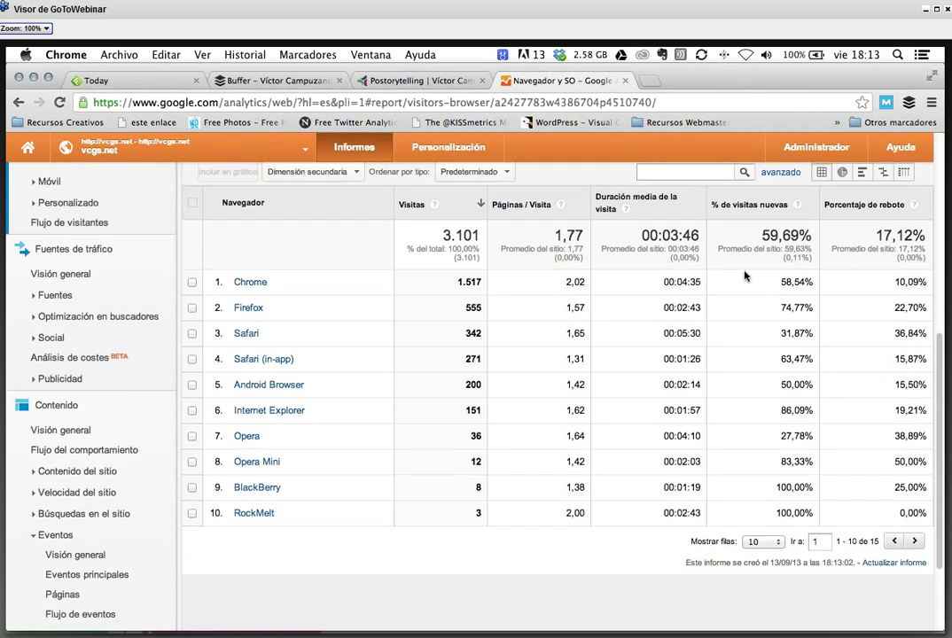
pyautogui.scroll(1, 744, 276)
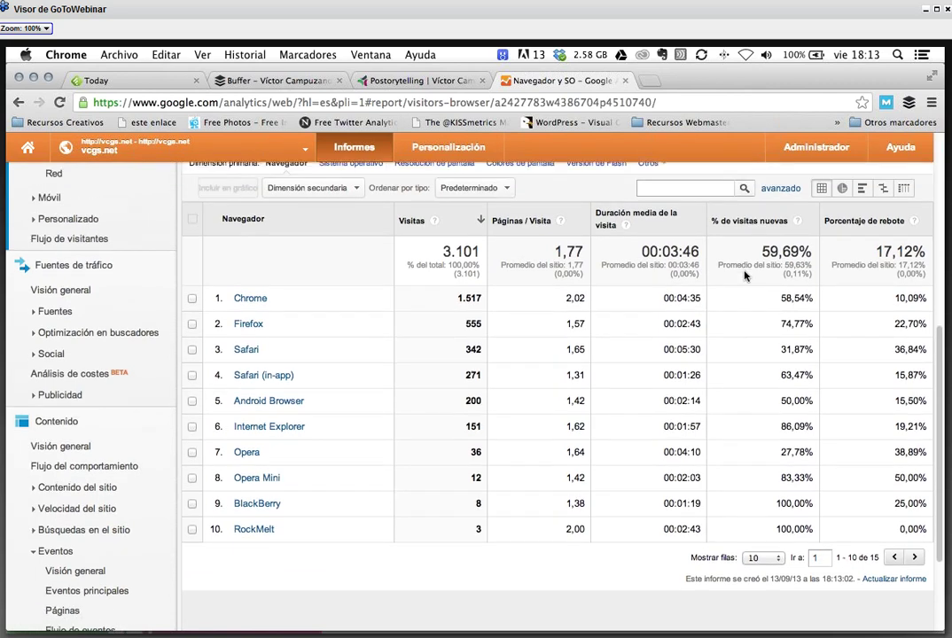
pyautogui.scroll(2, 700, 274)
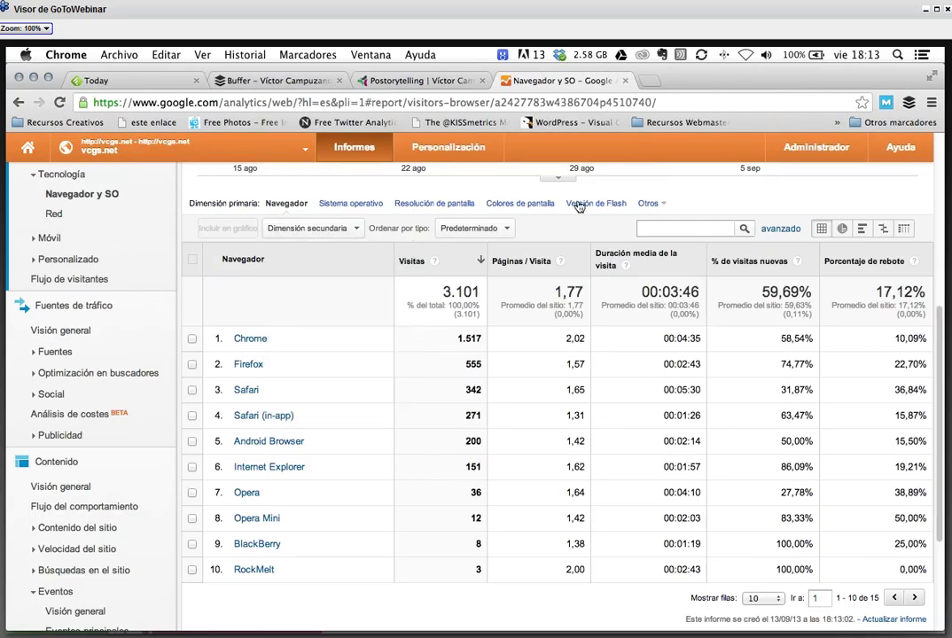
# - Break the table down by Sistema operativo and expand the Móvil reports
pyautogui.click(647, 203)
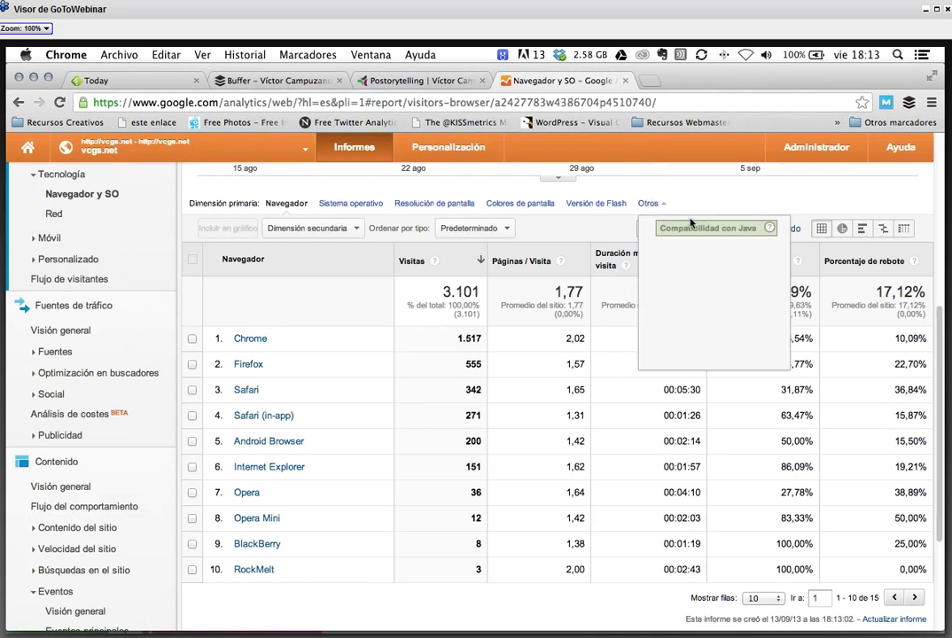
pyautogui.click(350, 204)
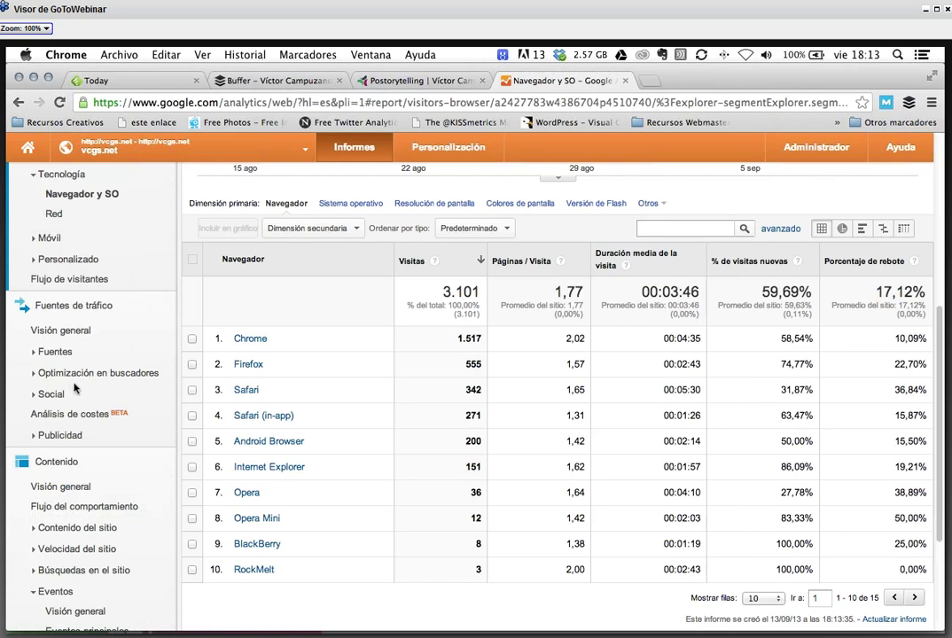
pyautogui.click(31, 240)
# - View the Mobile overview (desktop 2.233, mobile 657, tablet 211), then return to Público
pyautogui.click(67, 263)
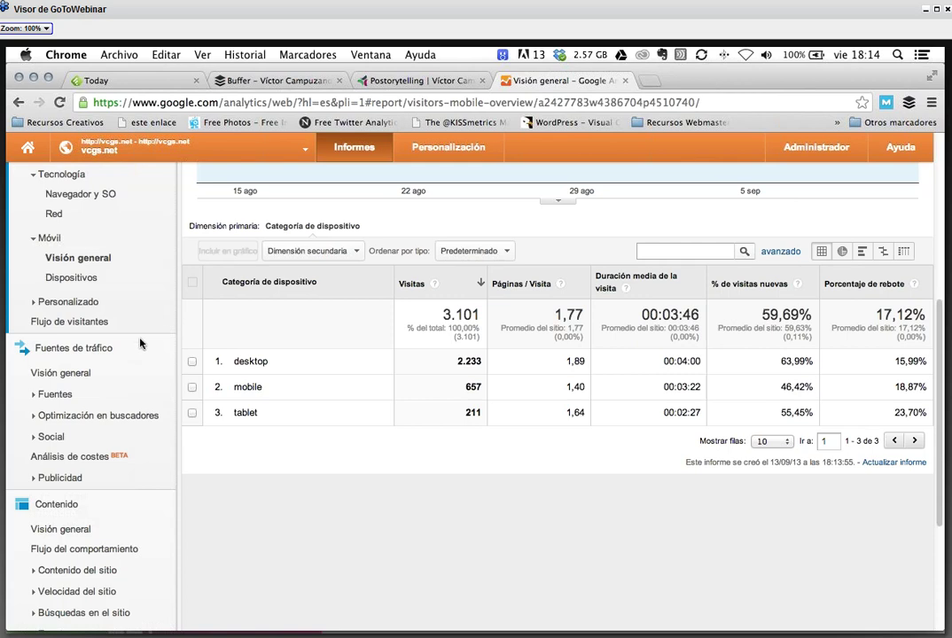
pyautogui.scroll(1, 140, 343)
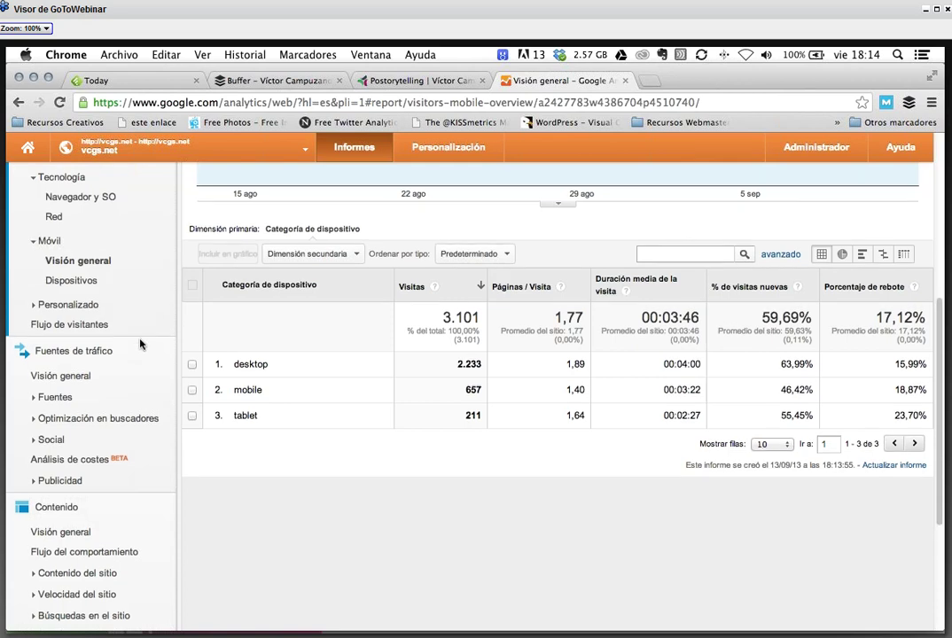
pyautogui.scroll(3, 140, 343)
pyautogui.scroll(8, 140, 343)
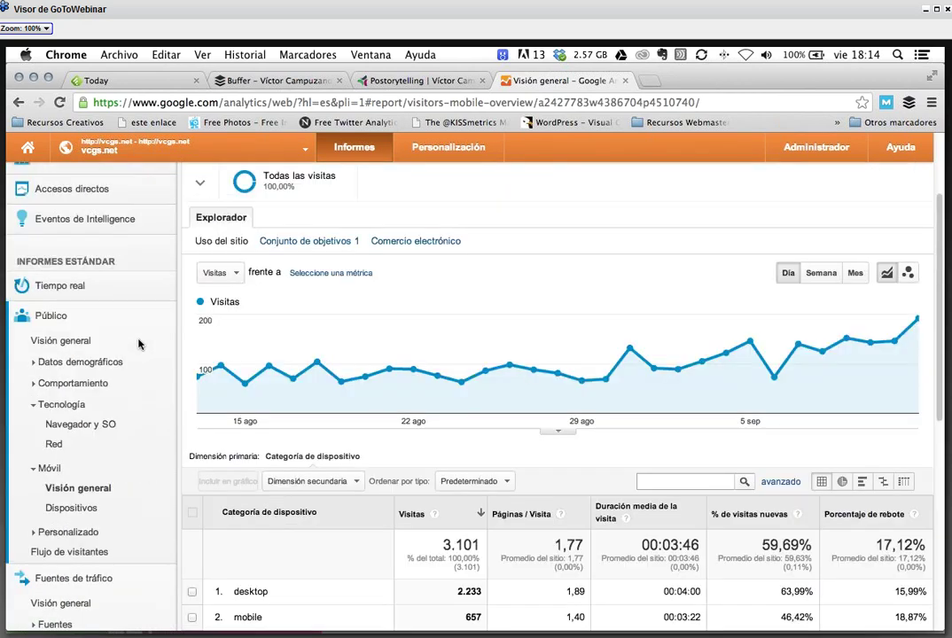
pyautogui.click(61, 404)
# - Open Público › Visión general and review 5.485 pageviews, 1,77 pages/visit, 17,12% bounce rate
pyautogui.click(50, 426)
pyautogui.click(74, 348)
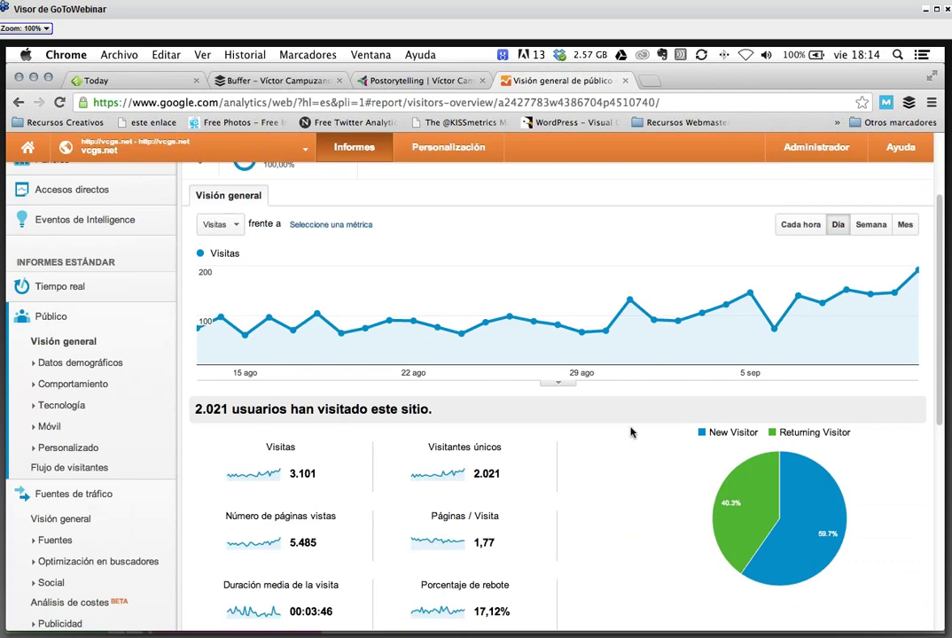
pyautogui.scroll(-1, 631, 432)
pyautogui.scroll(-2, 631, 432)
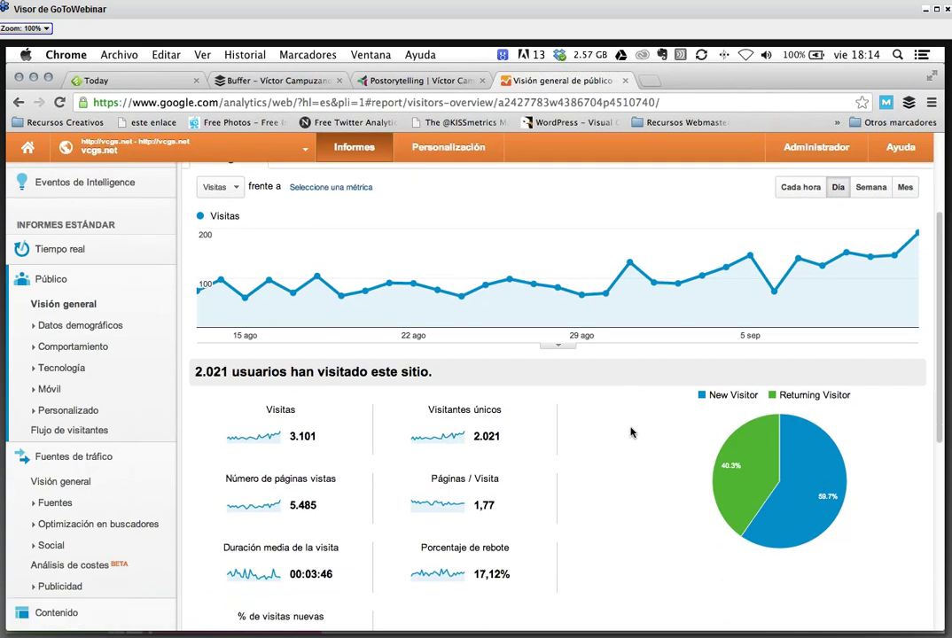
pyautogui.scroll(-5, 631, 431)
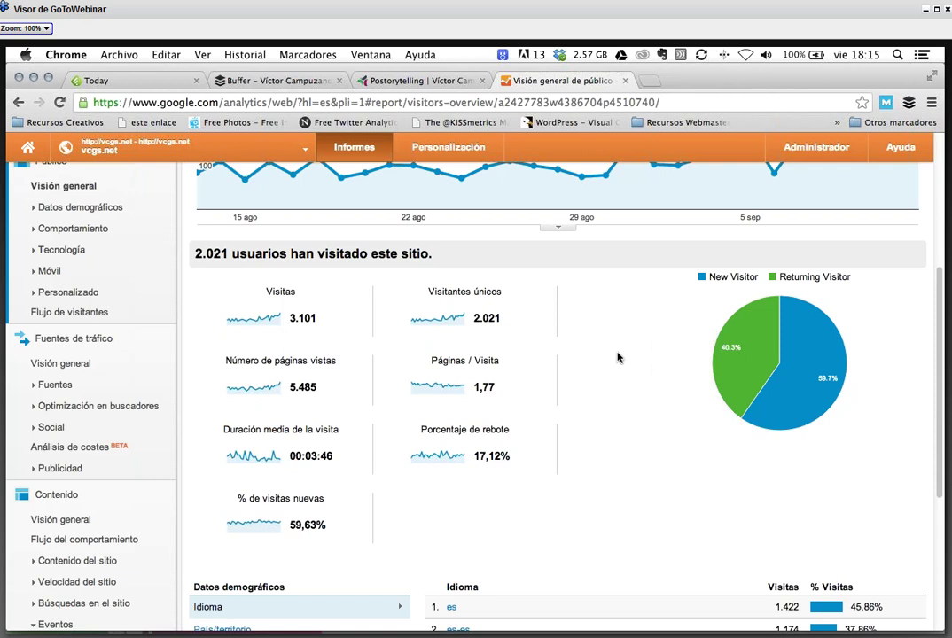
# - Open a new tab, then go from the Postorytelling post to the blog's WordPress Escritorio
pyautogui.click(647, 82)
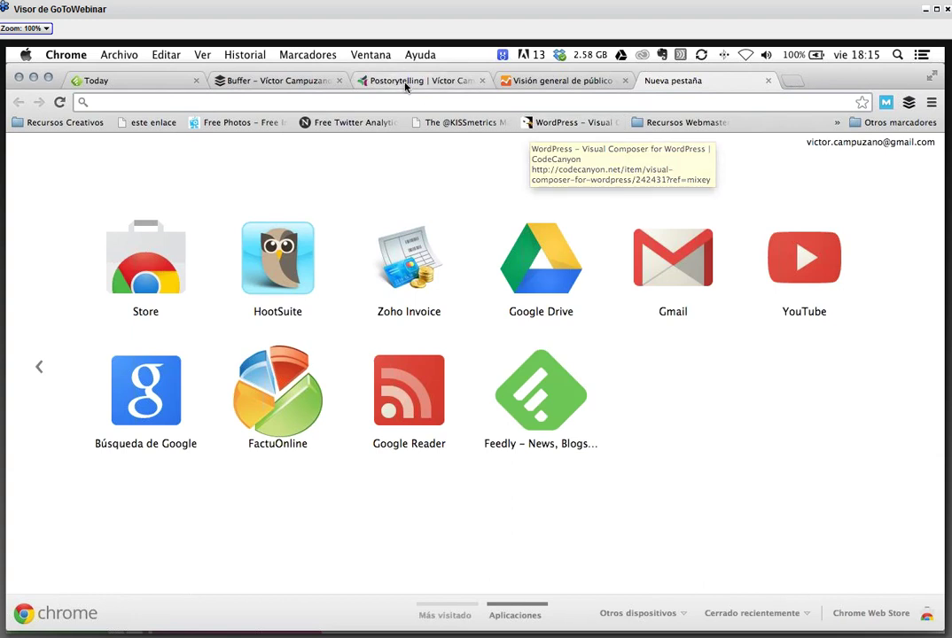
pyautogui.click(405, 81)
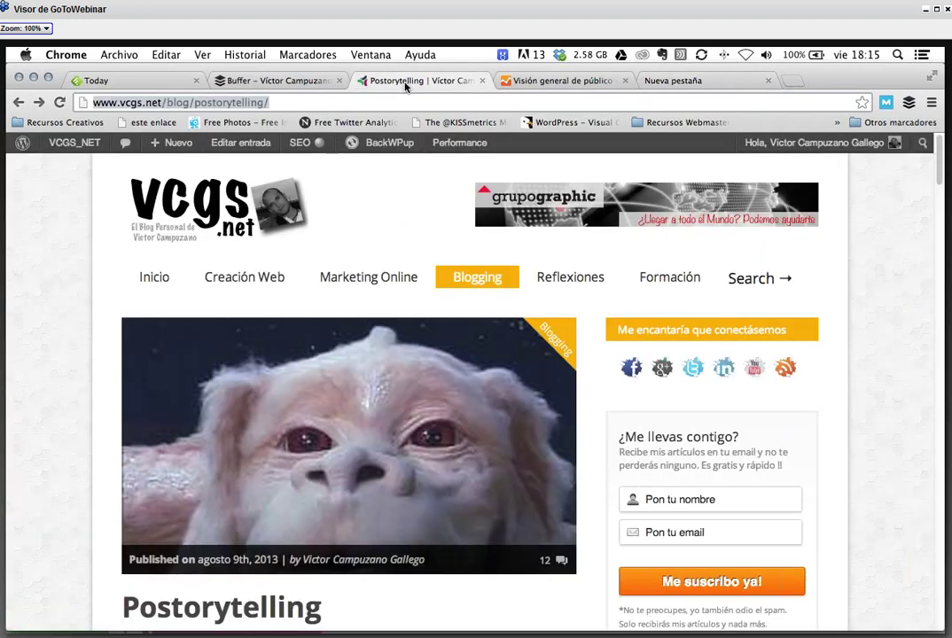
pyautogui.moveTo(74, 142)
pyautogui.click(70, 165)
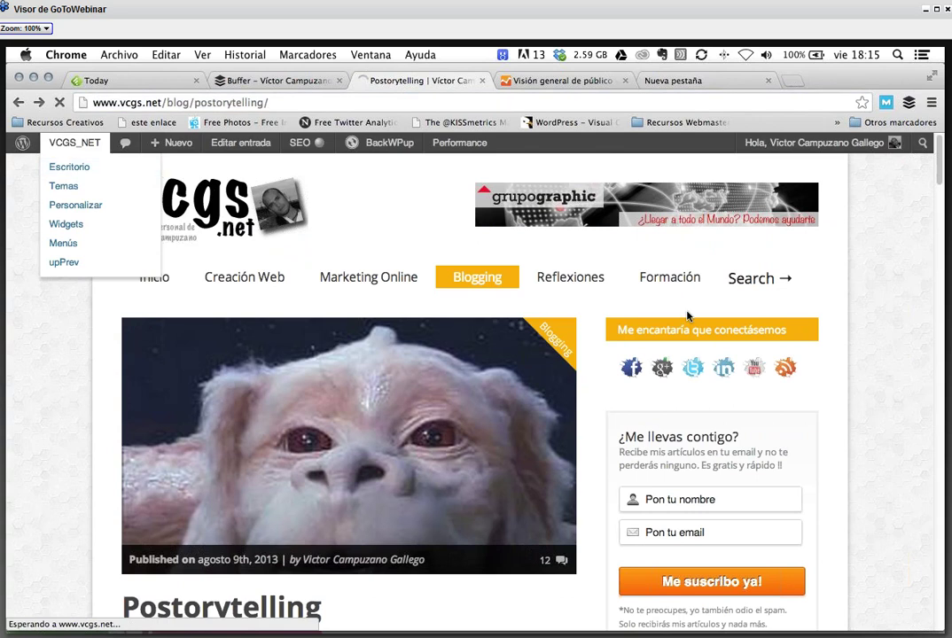